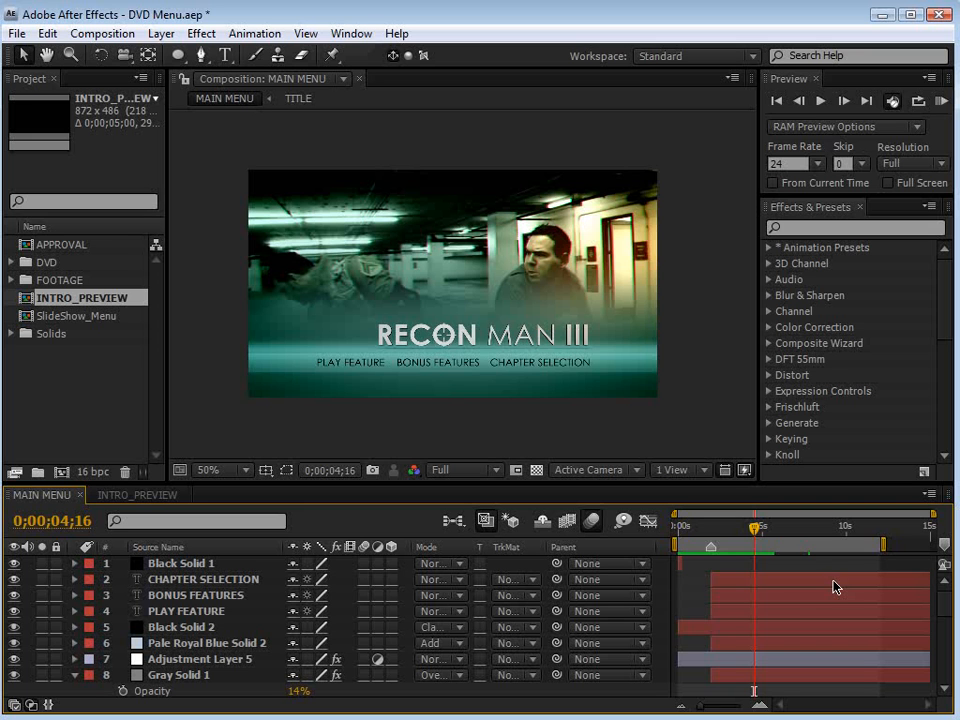
Scrub through the MAIN MENU composition to examine how the fight footage transitions into the finished DVD menu
click(679, 527)
drag(679, 527, 698, 545)
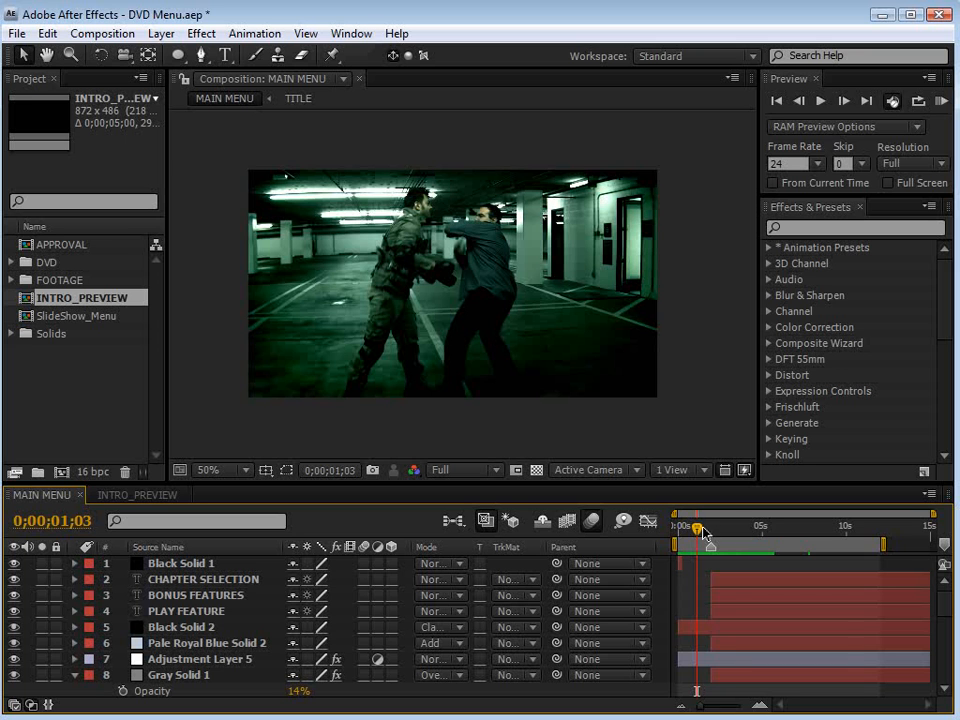
drag(697, 528, 734, 536)
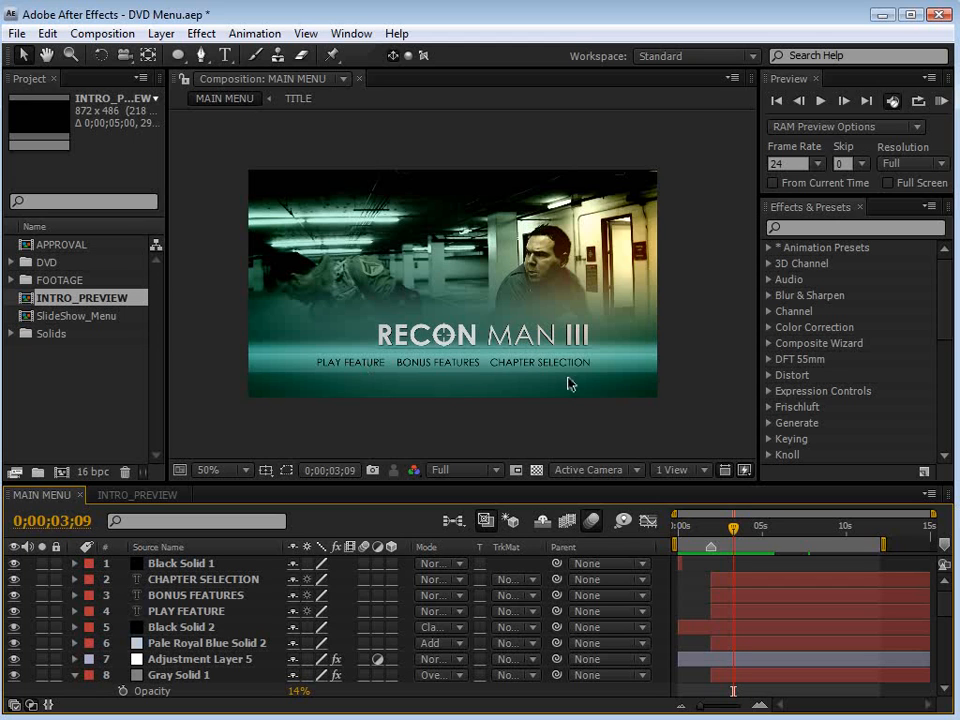
drag(709, 529, 717, 533)
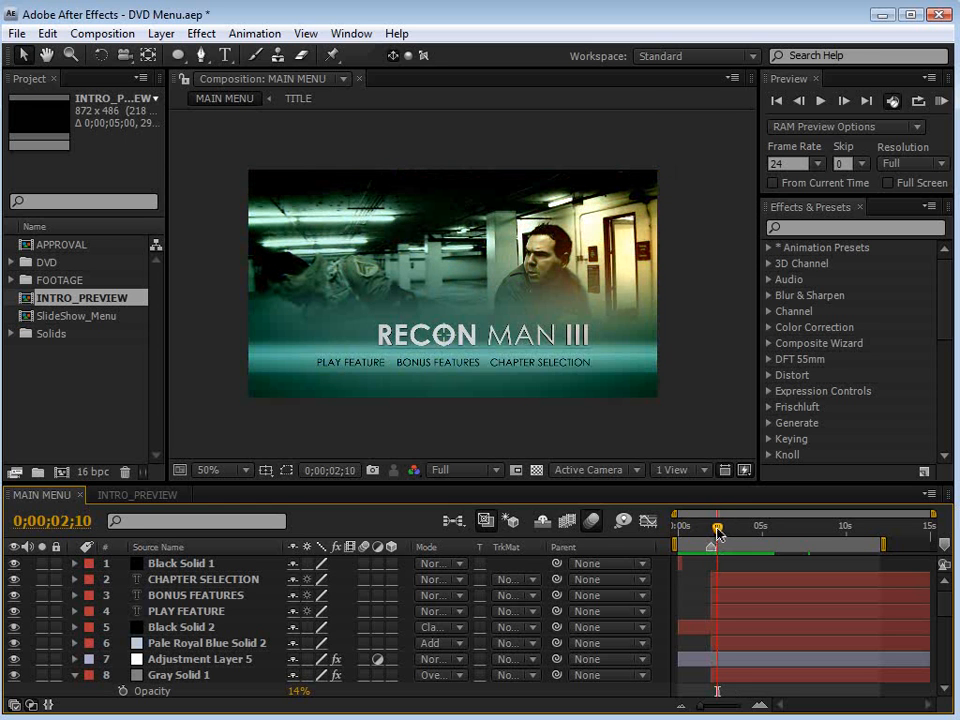
drag(717, 533, 732, 535)
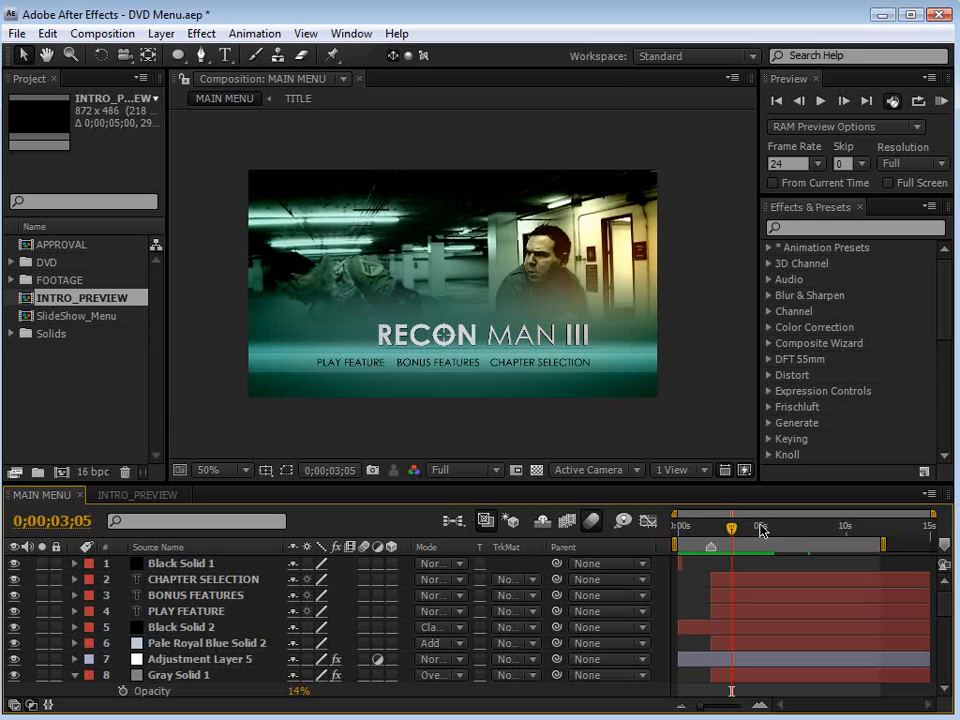
drag(717, 529, 727, 533)
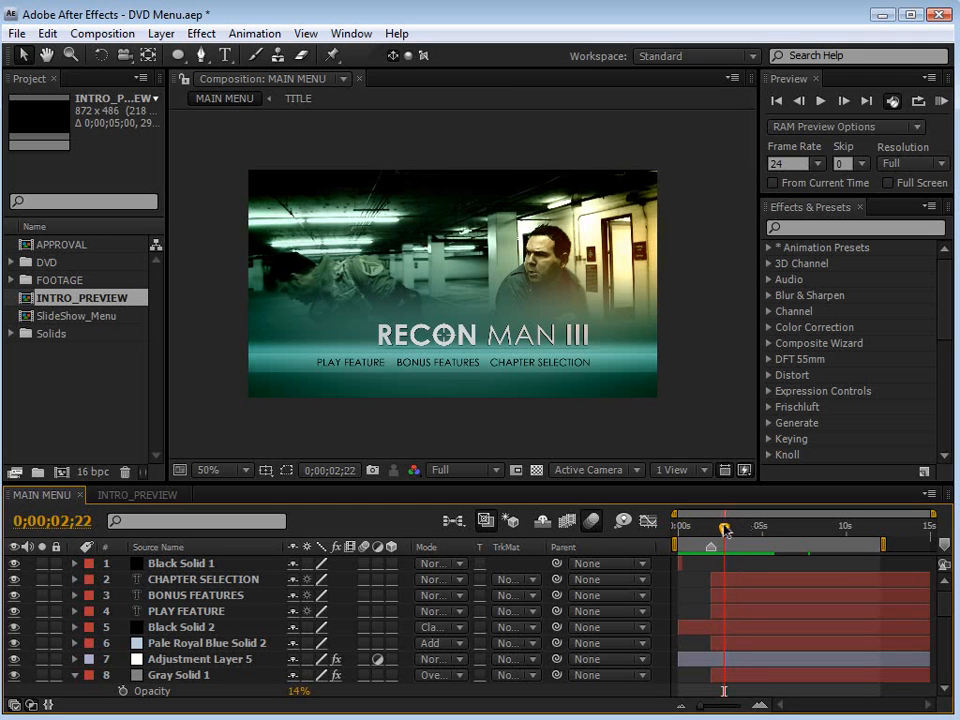
mouse_move(727, 533)
mouse_down()
mouse_move(714, 533)
mouse_move(722, 535)
mouse_up()
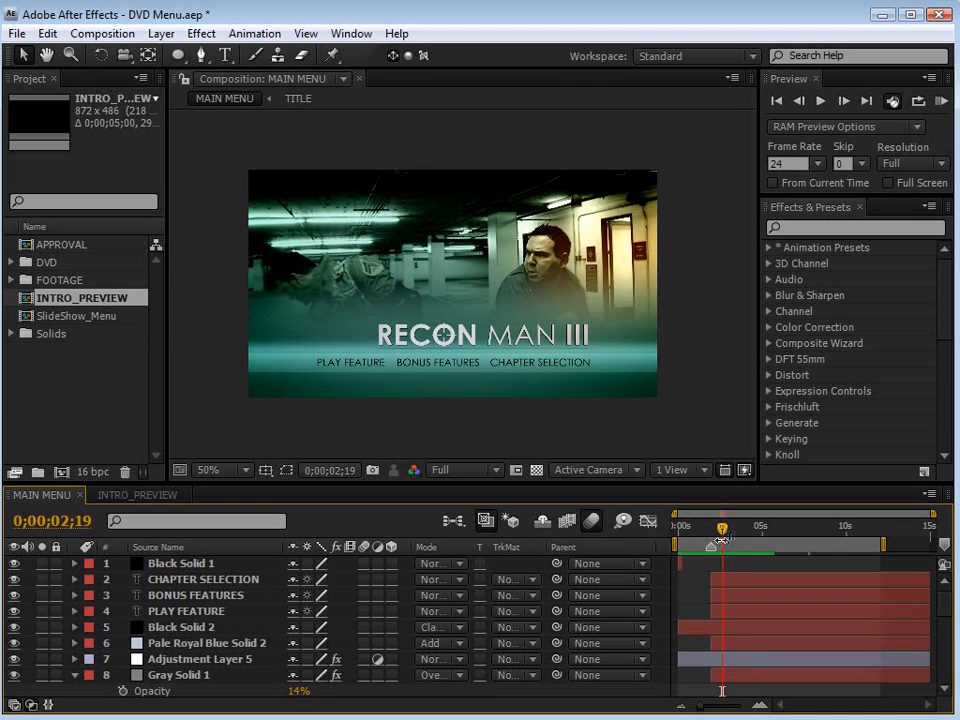
drag(734, 527, 761, 527)
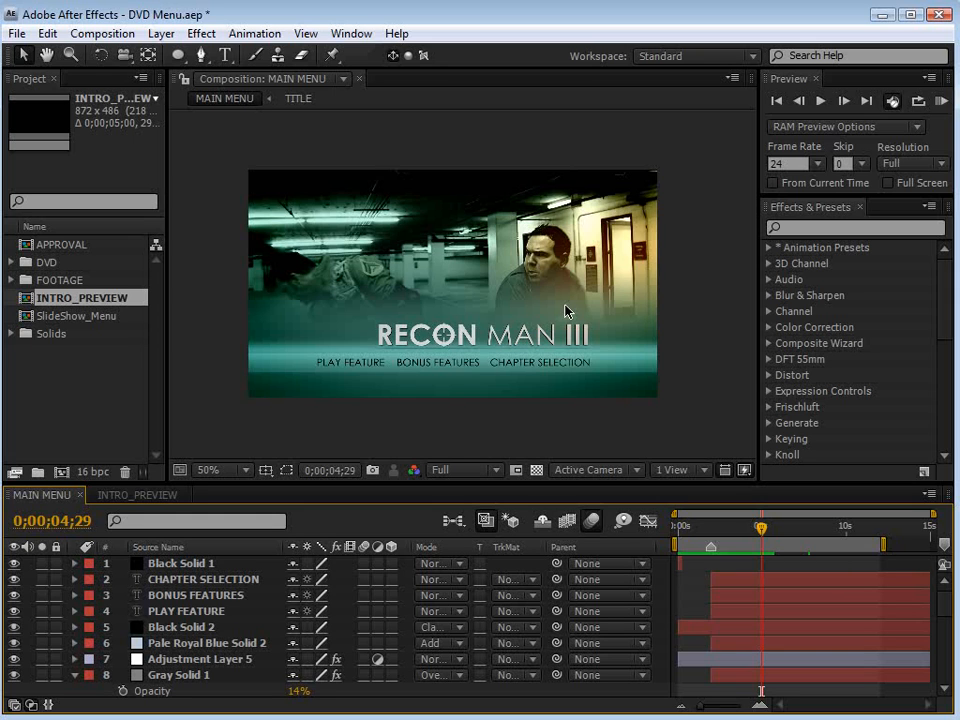
Create a new composition with the NTSC D1 Widescreen Square Pixel preset and a duration of 0;00;15;00
click(102, 33)
click(170, 57)
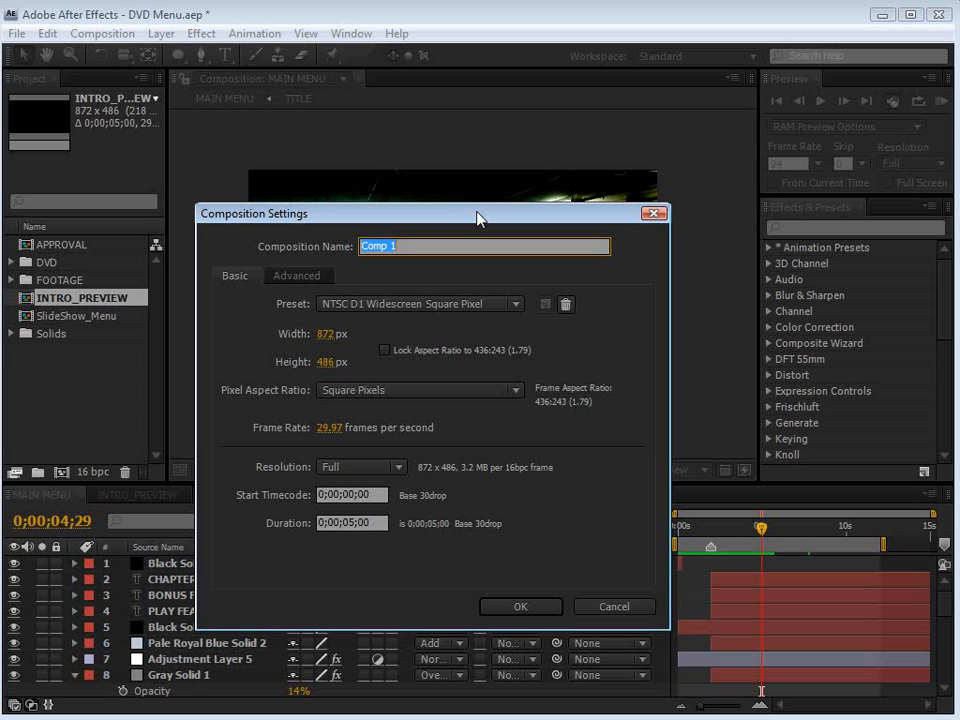
click(420, 303)
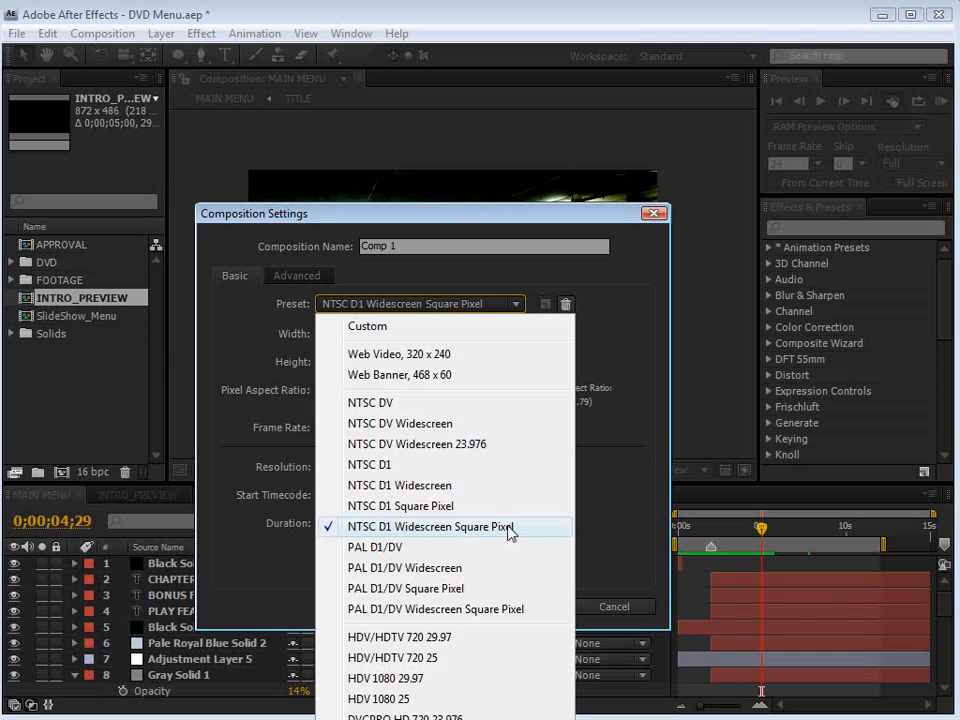
click(424, 528)
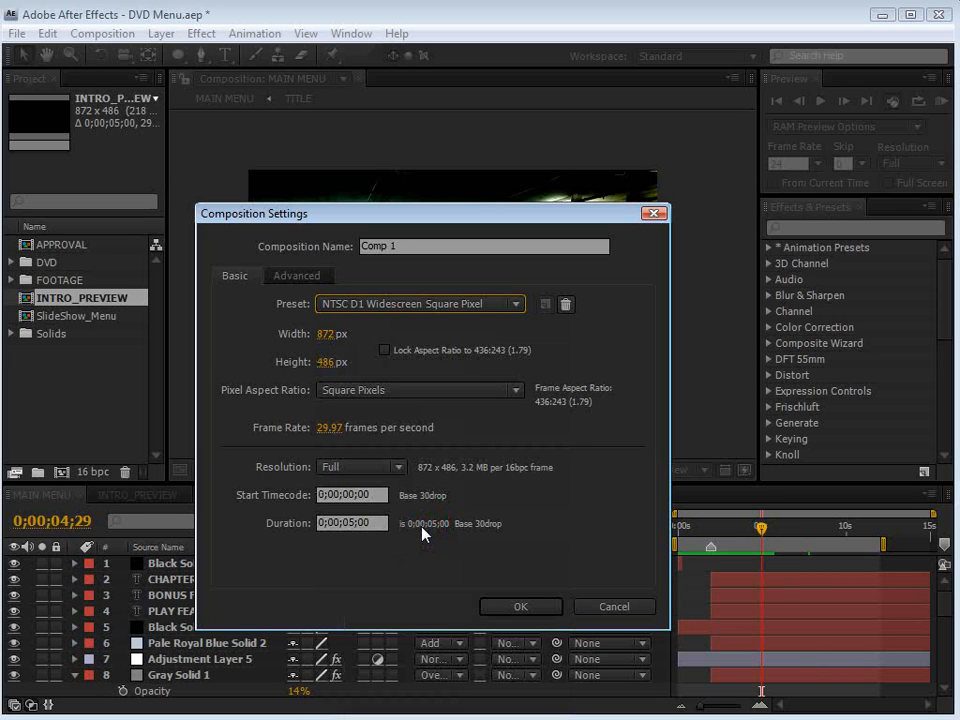
drag(343, 522, 349, 522)
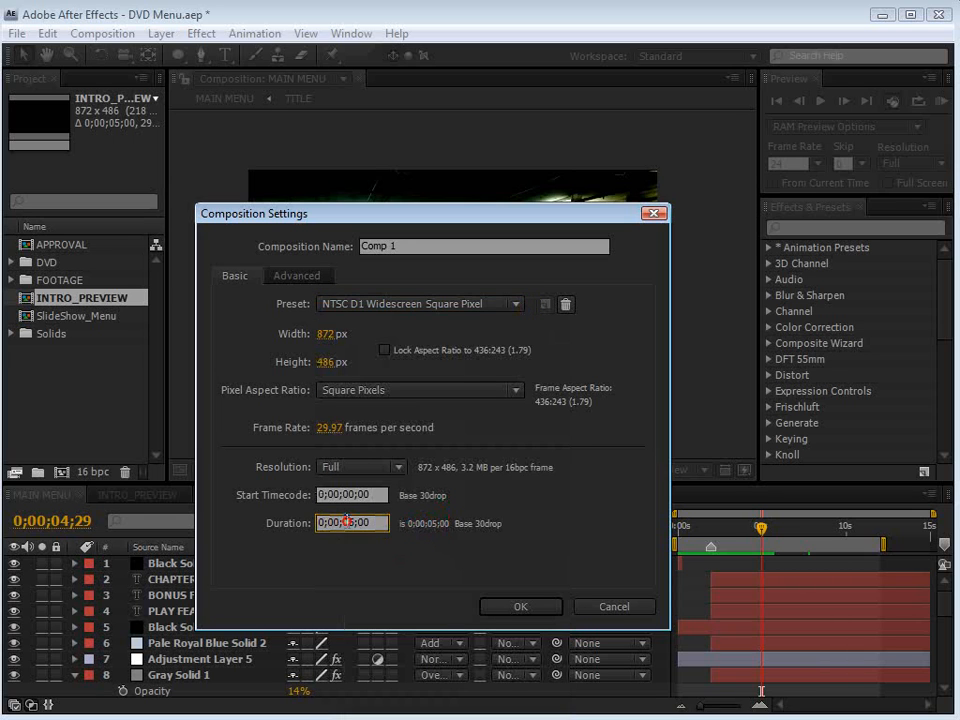
text(1)
click(519, 607)
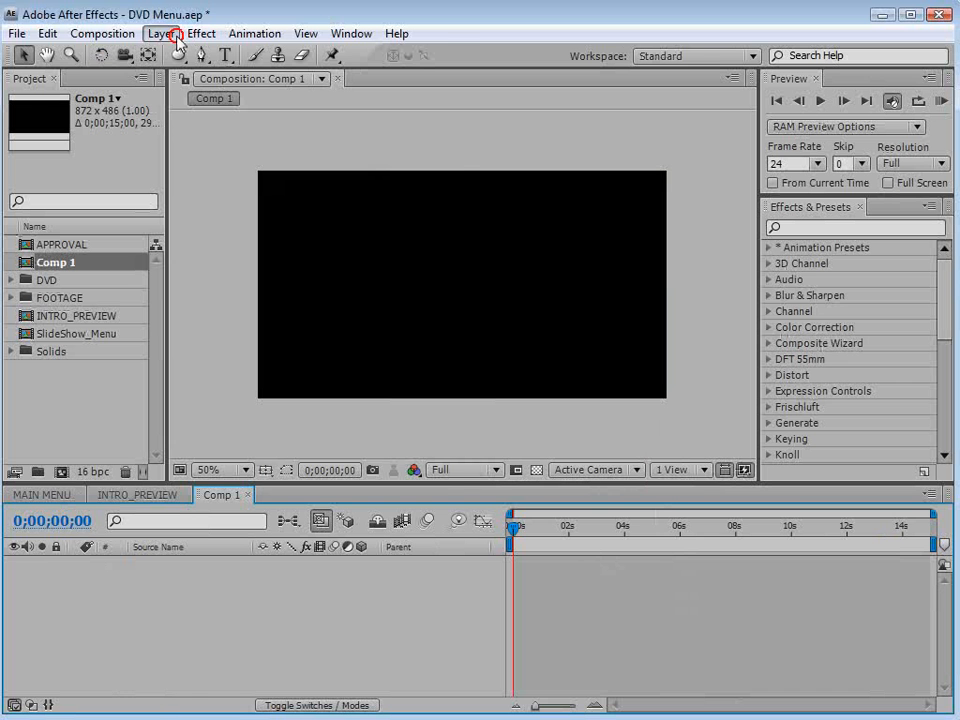
Add a composition-sized solid in a muted gray-green color as the background of Comp 1
click(162, 33)
mouse_move(400, 55)
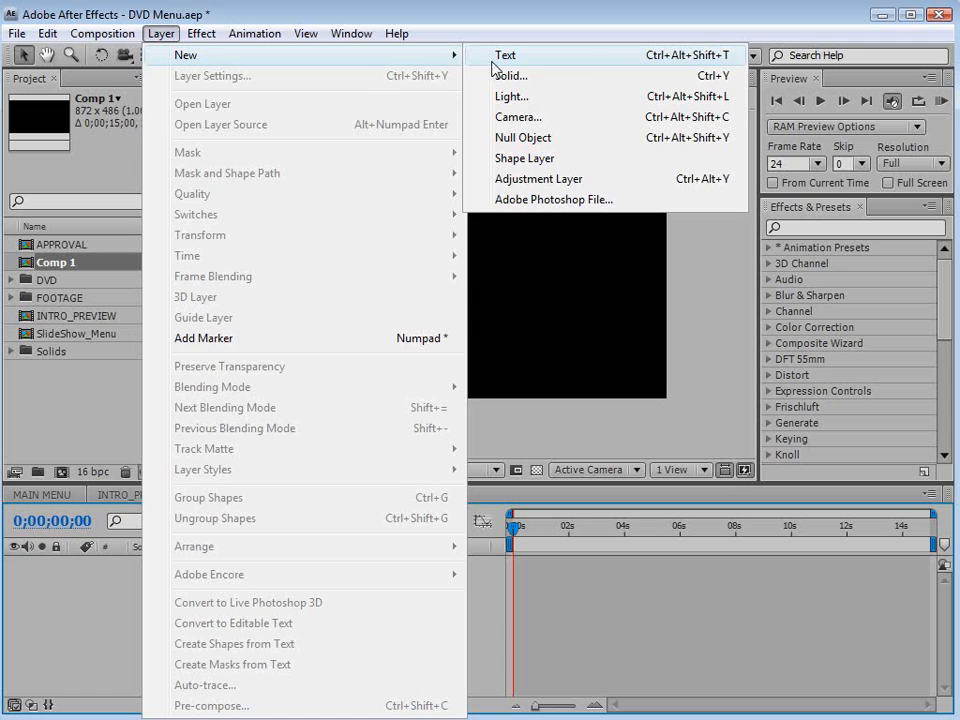
click(544, 88)
click(442, 510)
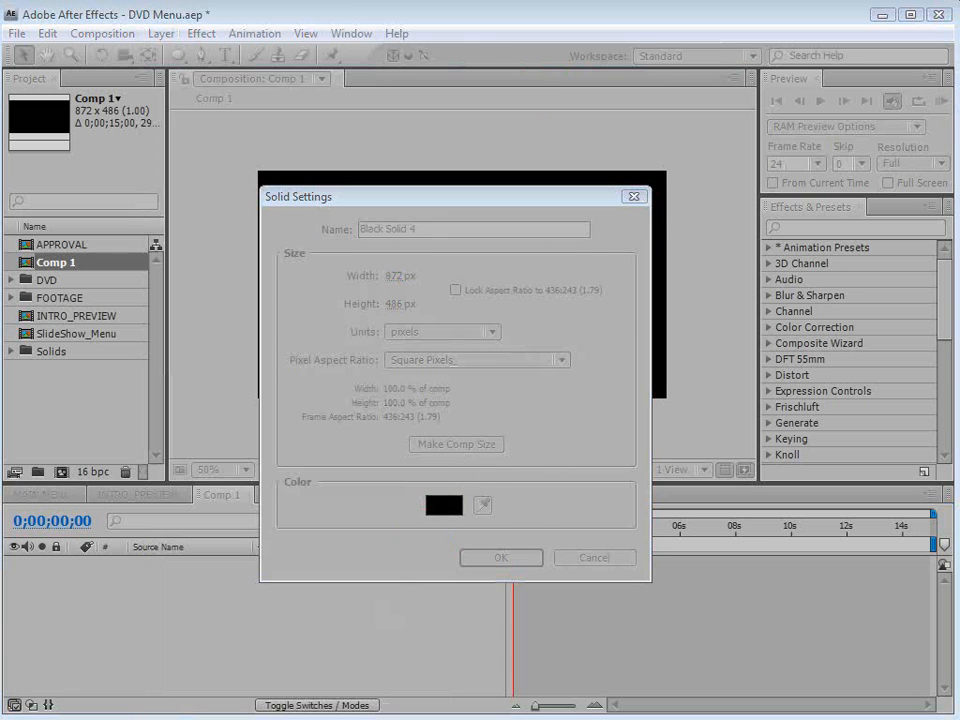
drag(431, 386, 421, 234)
click(494, 425)
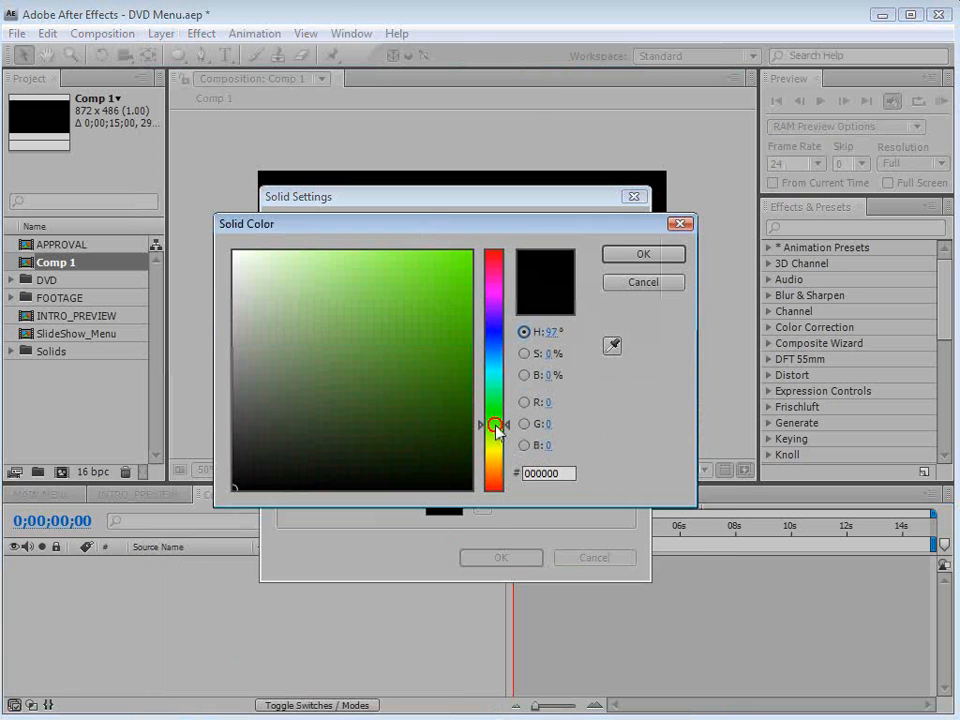
mouse_move(274, 351)
mouse_down()
mouse_move(264, 330)
mouse_move(261, 371)
mouse_move(273, 363)
mouse_up()
click(643, 254)
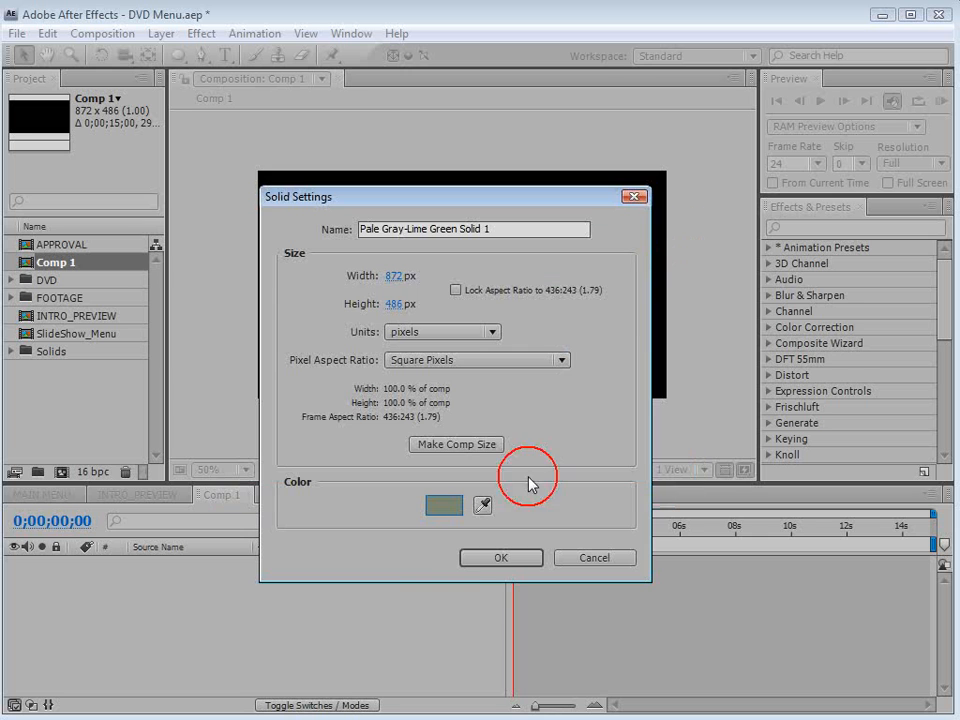
click(498, 557)
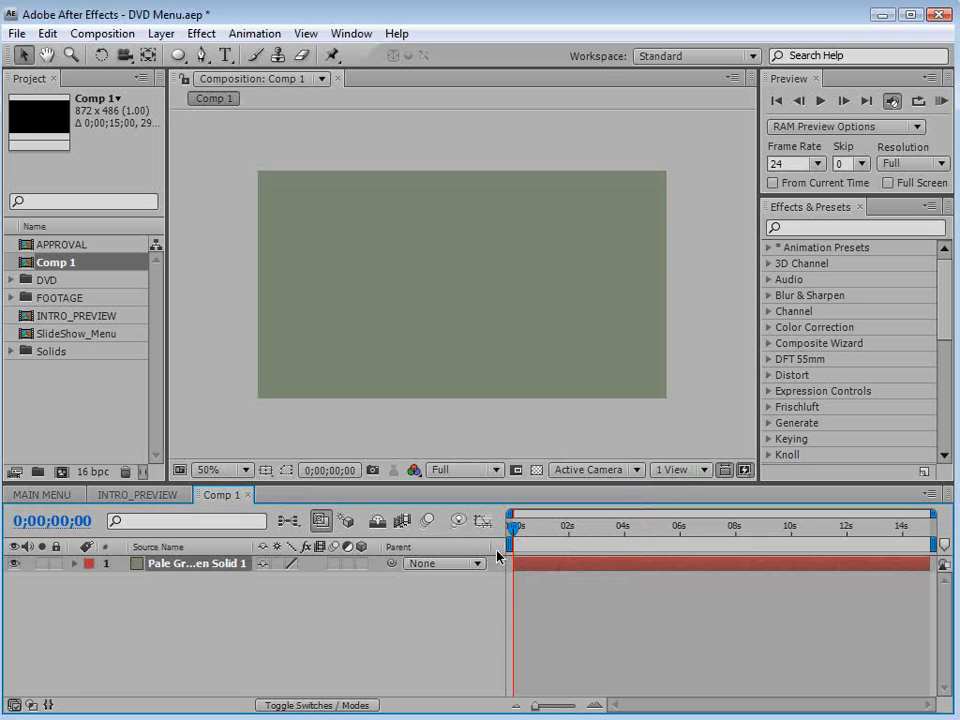
Add a second full-size solid in a lighter gray-green above the background solid
click(162, 34)
mouse_move(200, 58)
click(508, 73)
click(441, 504)
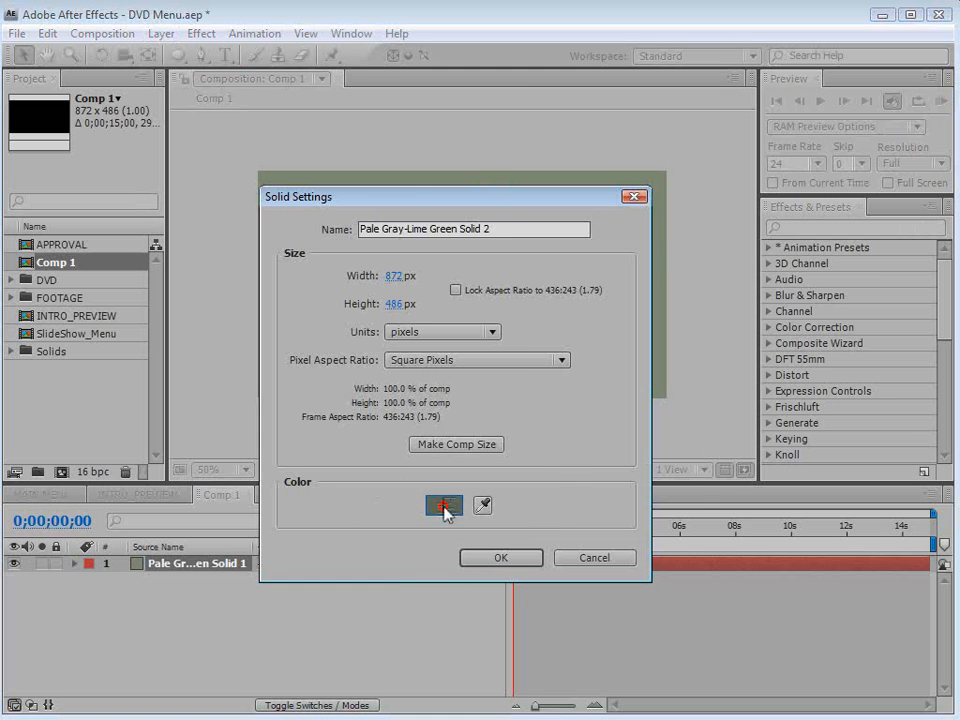
drag(264, 379, 258, 331)
click(643, 253)
click(501, 557)
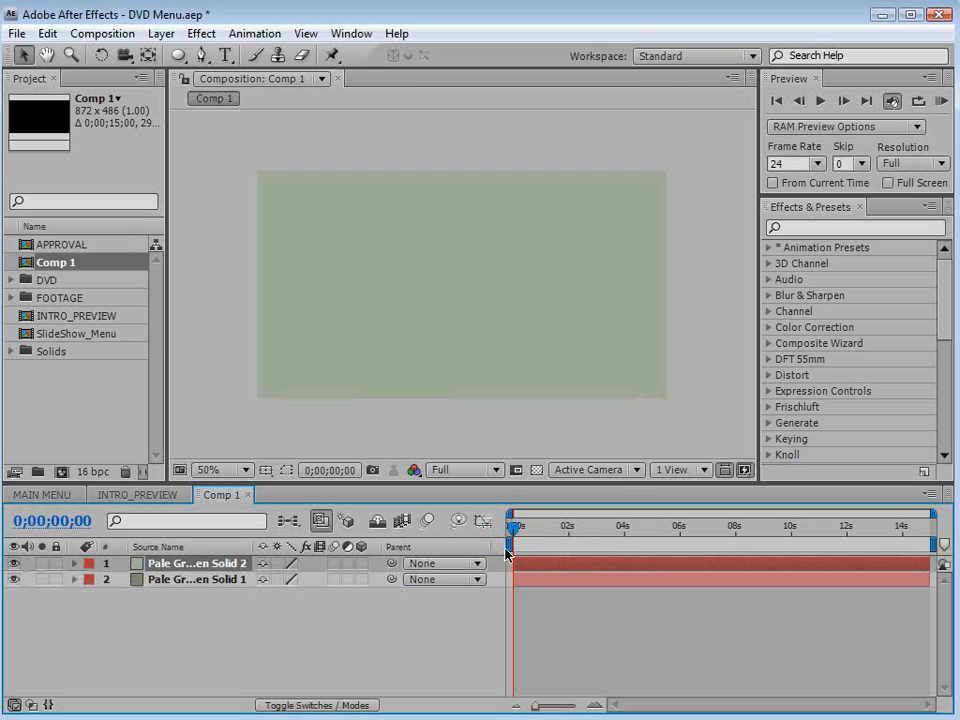
Draw a rectangular mask on the lighter solid covering the lower third of the frame and extending past both sides
click(180, 57)
click(235, 54)
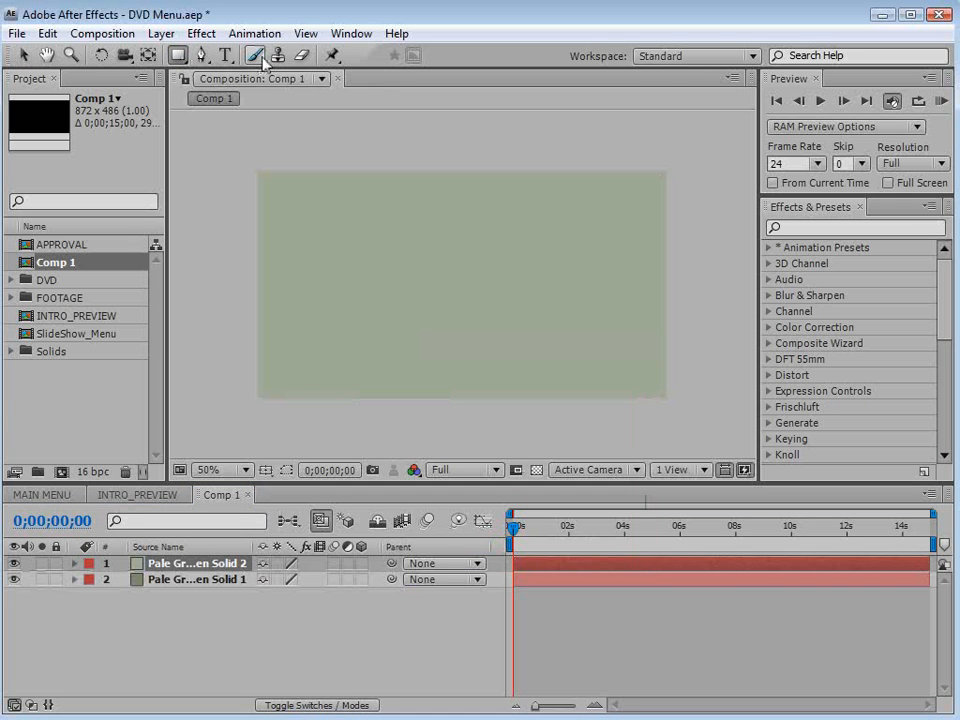
drag(190, 326, 735, 423)
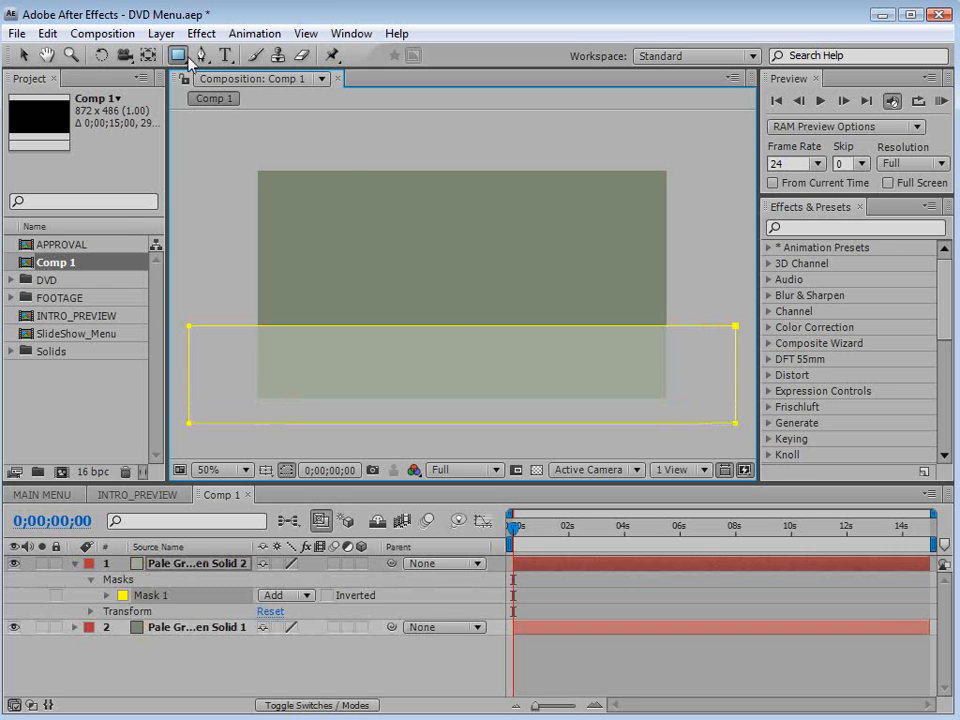
Draw a second, wider rectangular mask over the lower part of the band on the lighter solid and set it to Subtract
click(201, 562)
scroll(381, 383, down, 2)
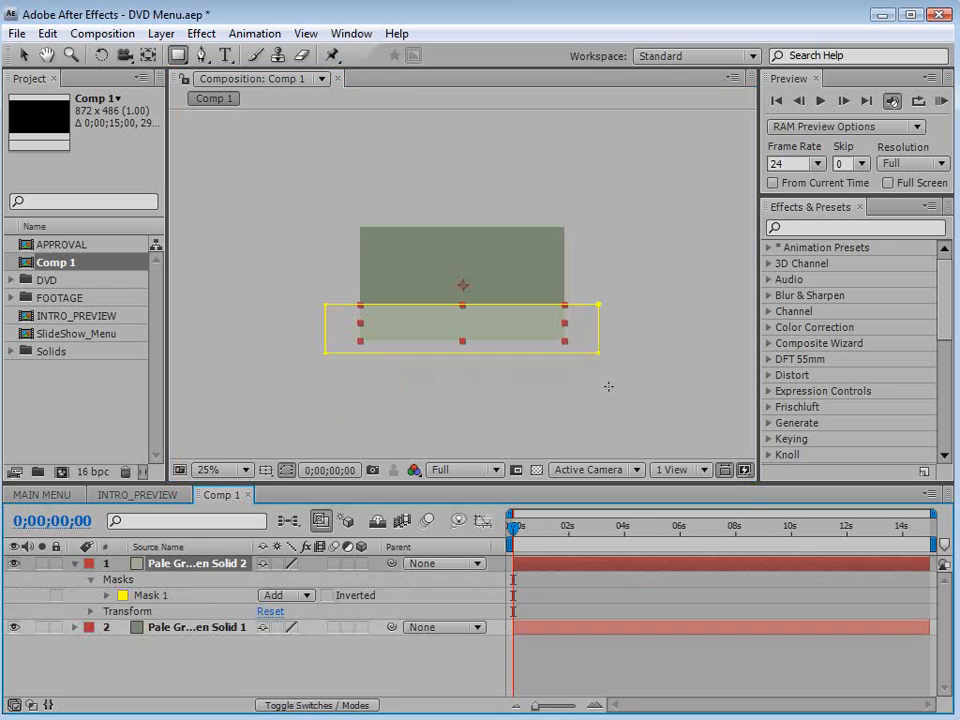
mouse_move(655, 409)
mouse_down()
mouse_move(240, 339)
mouse_move(208, 321)
mouse_move(270, 325)
mouse_up()
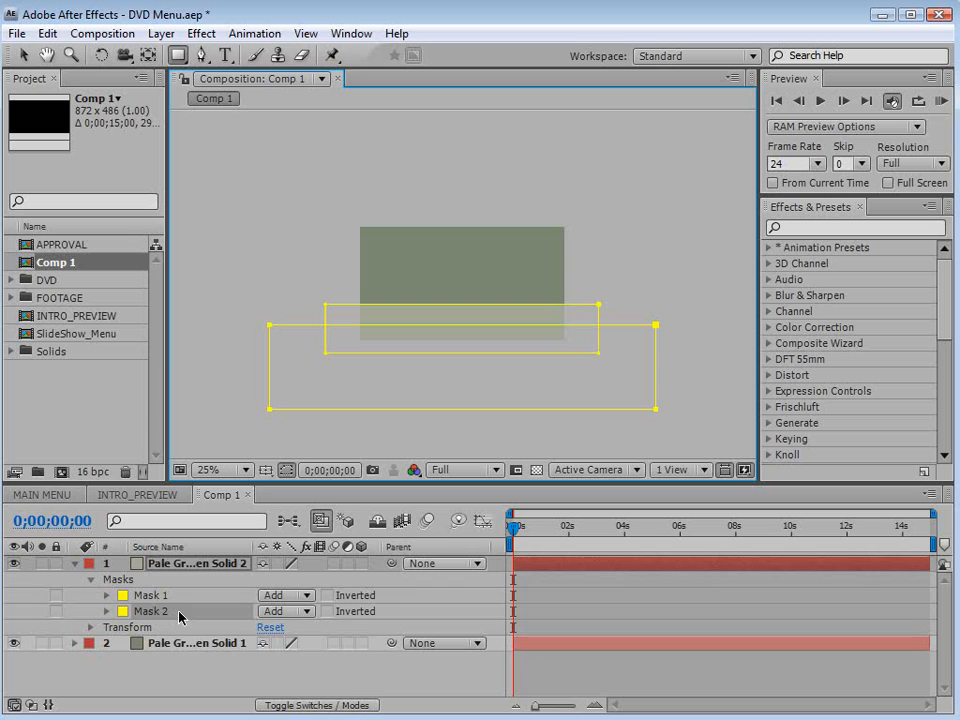
click(285, 611)
click(293, 631)
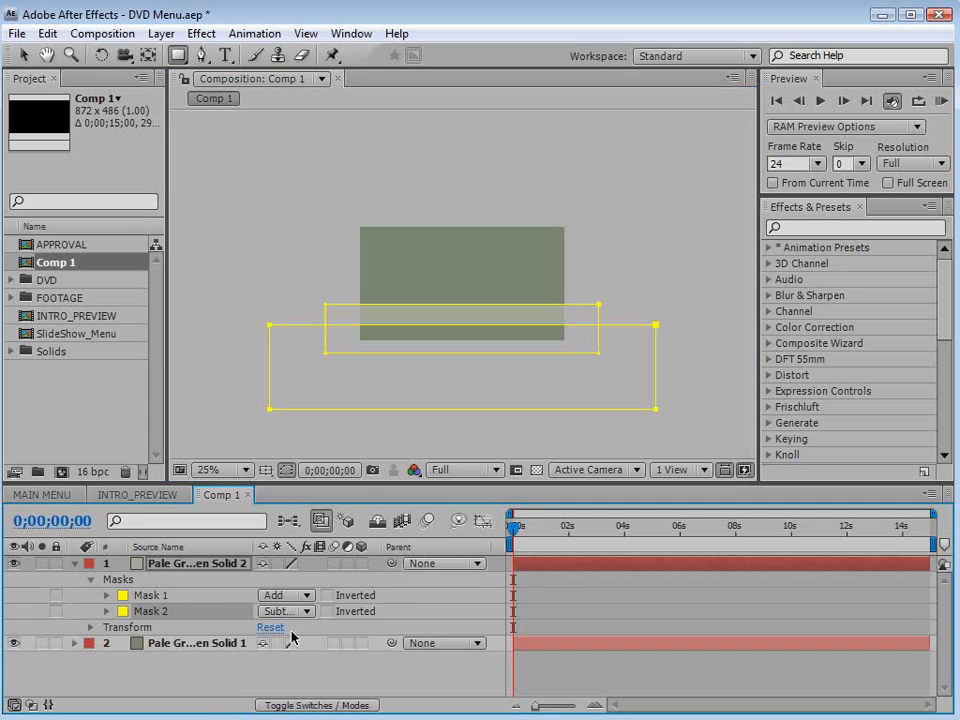
Feather Mask 2 of the lighter solid by 121 pixels so the band fades out downward
click(106, 611)
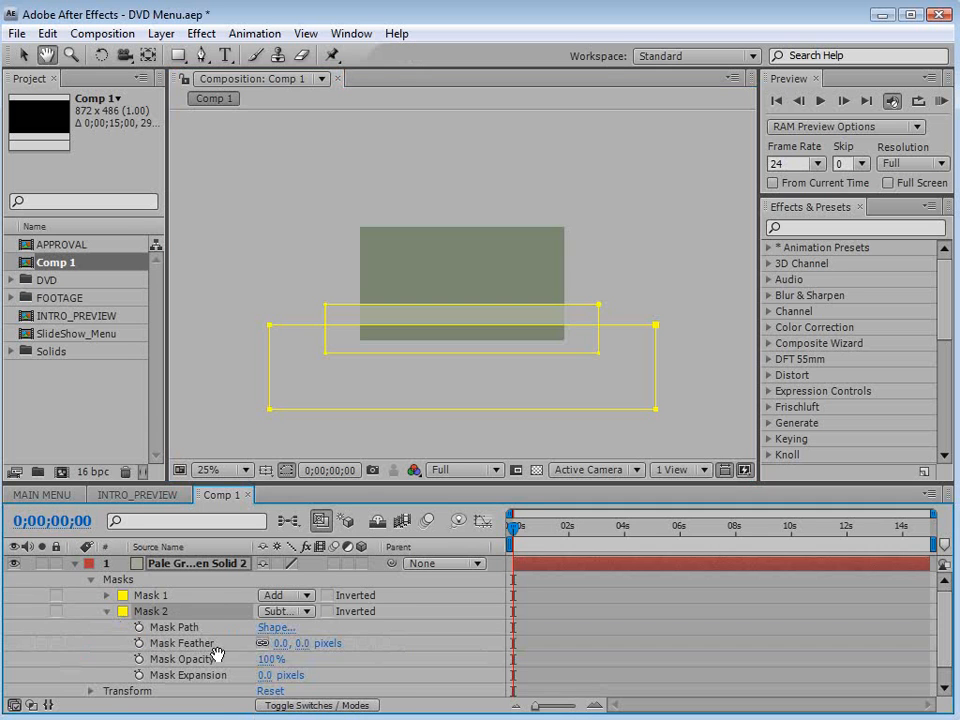
scroll(370, 636, down, 1)
drag(325, 631, 433, 609)
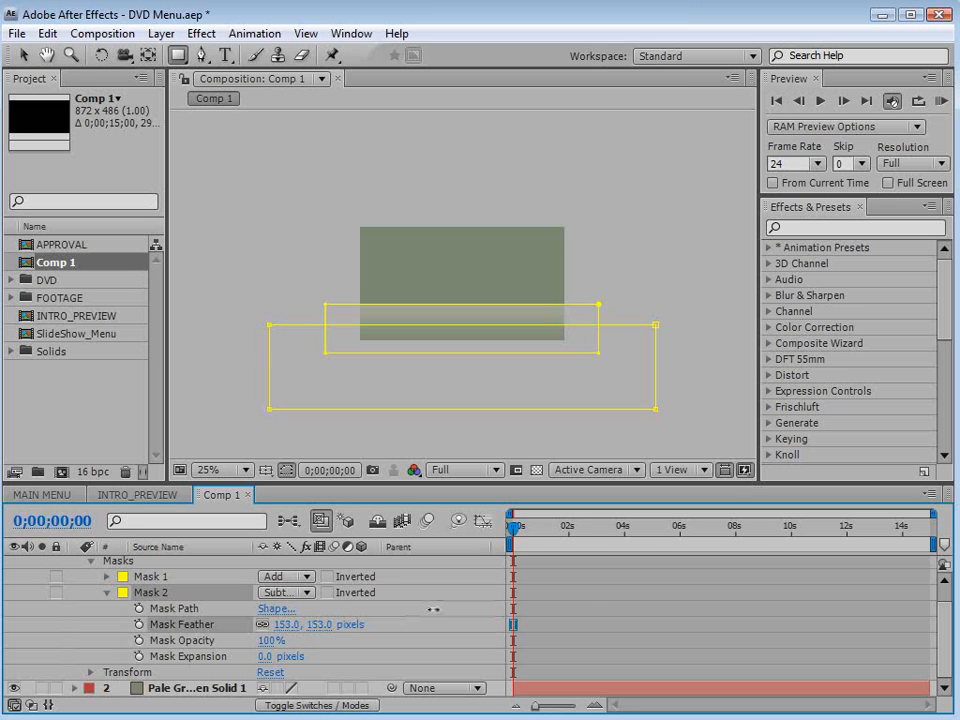
click(531, 414)
key(period)
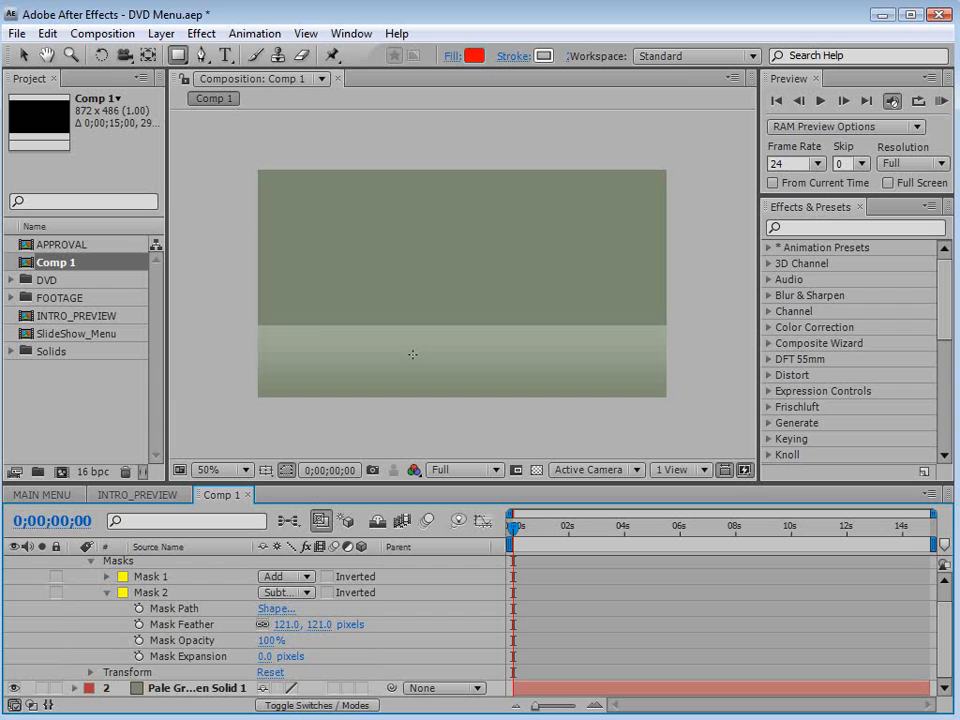
Move Mask 2 slightly upward so the fade begins closer to the band's upper edge
key(comma)
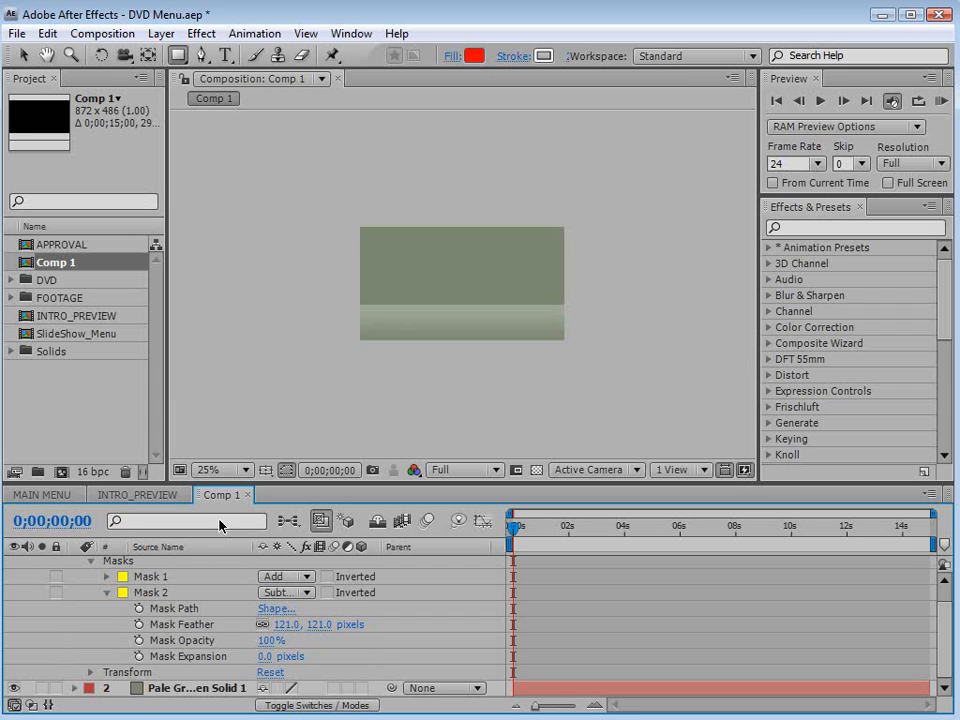
click(145, 592)
key(v)
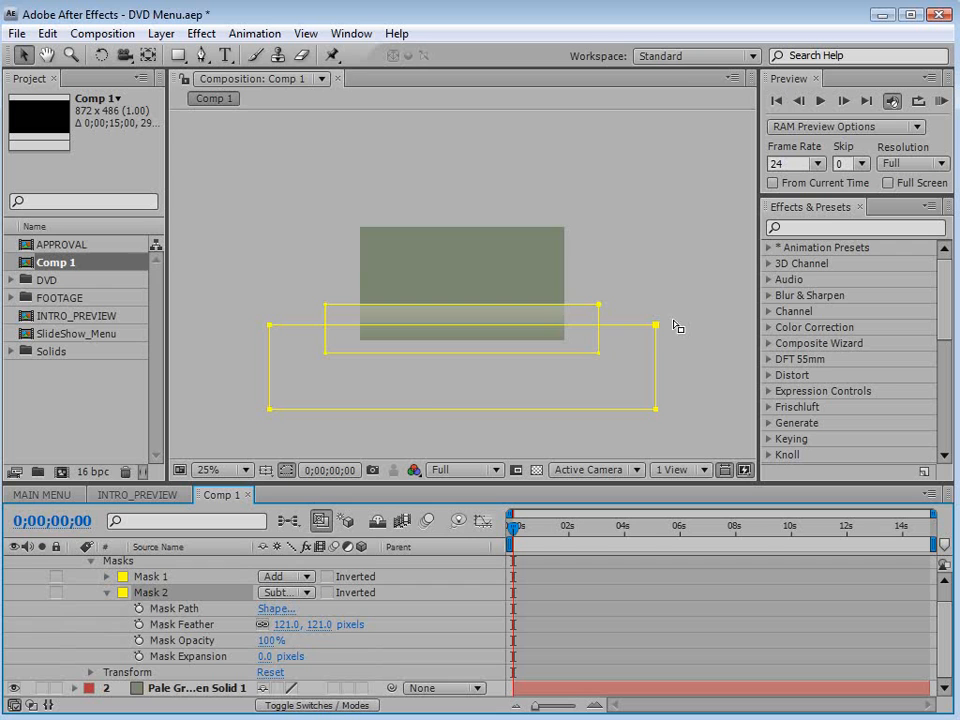
drag(656, 328, 655, 317)
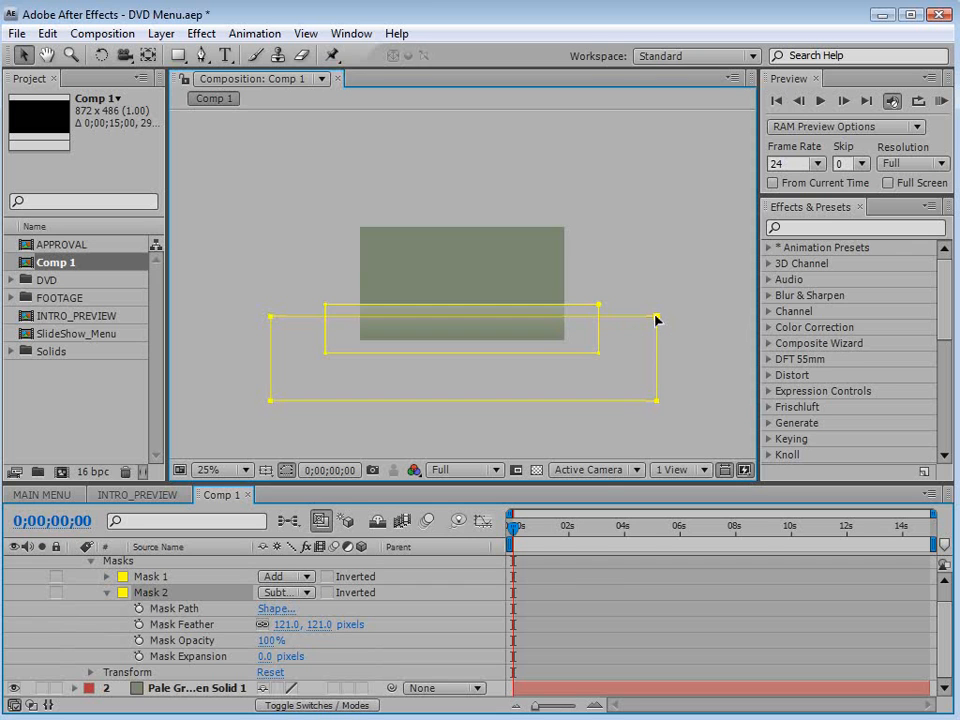
Set the feather of Mask 1 on the lighter solid to 20 pixels to soften the band's upper edge
click(587, 569)
key(f)
key(period)
click(573, 612)
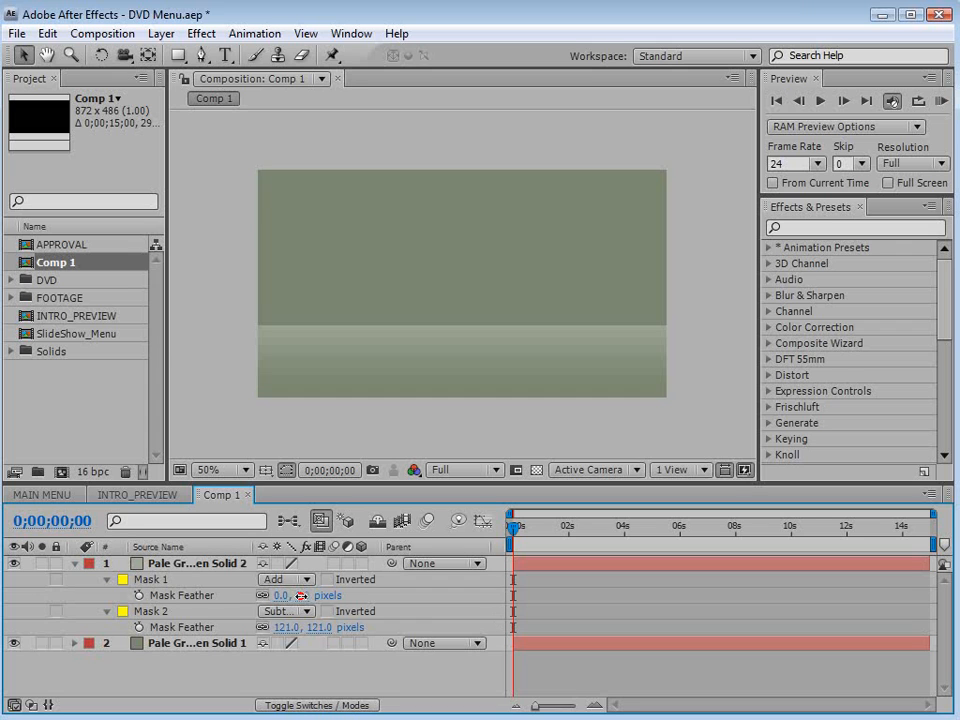
drag(297, 595, 316, 595)
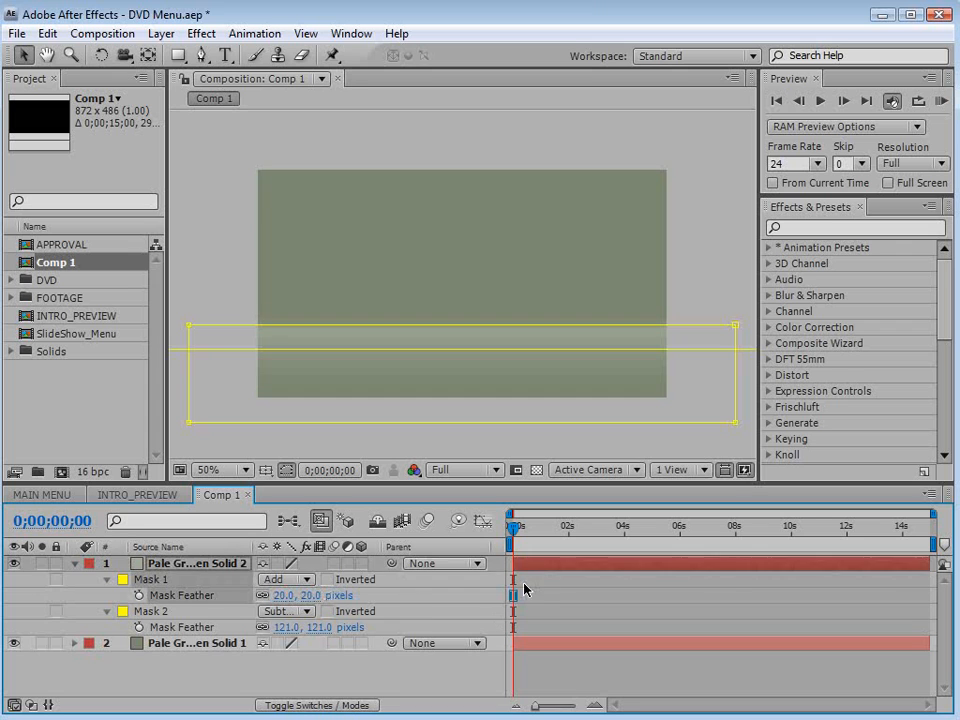
click(541, 584)
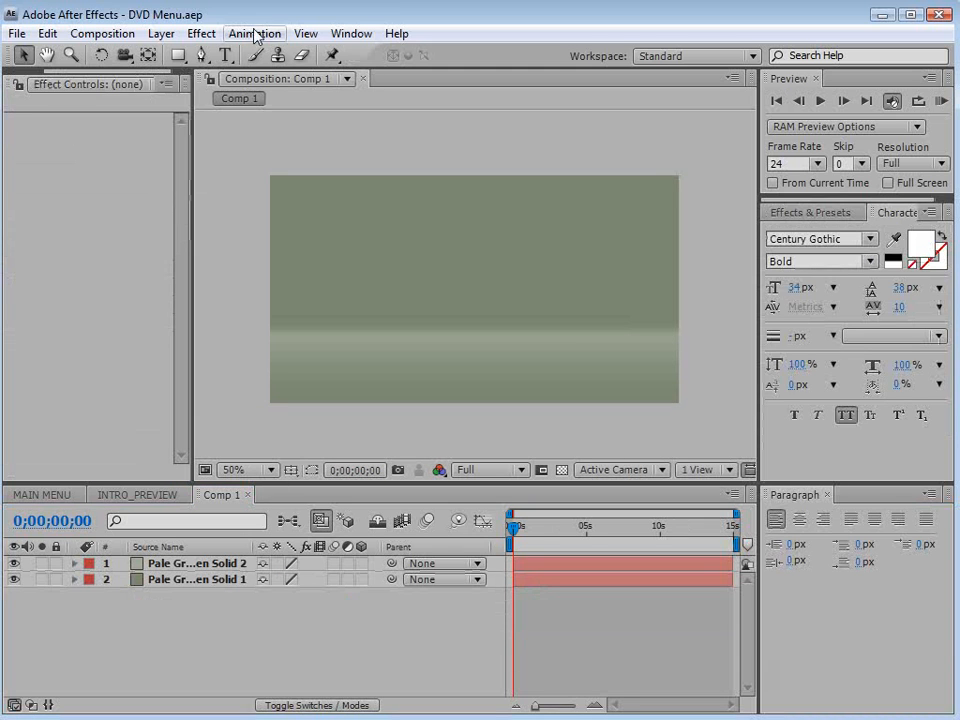
Add a text layer reading "RECON MAN IV" at the upper edge of the light band
click(224, 55)
click(412, 336)
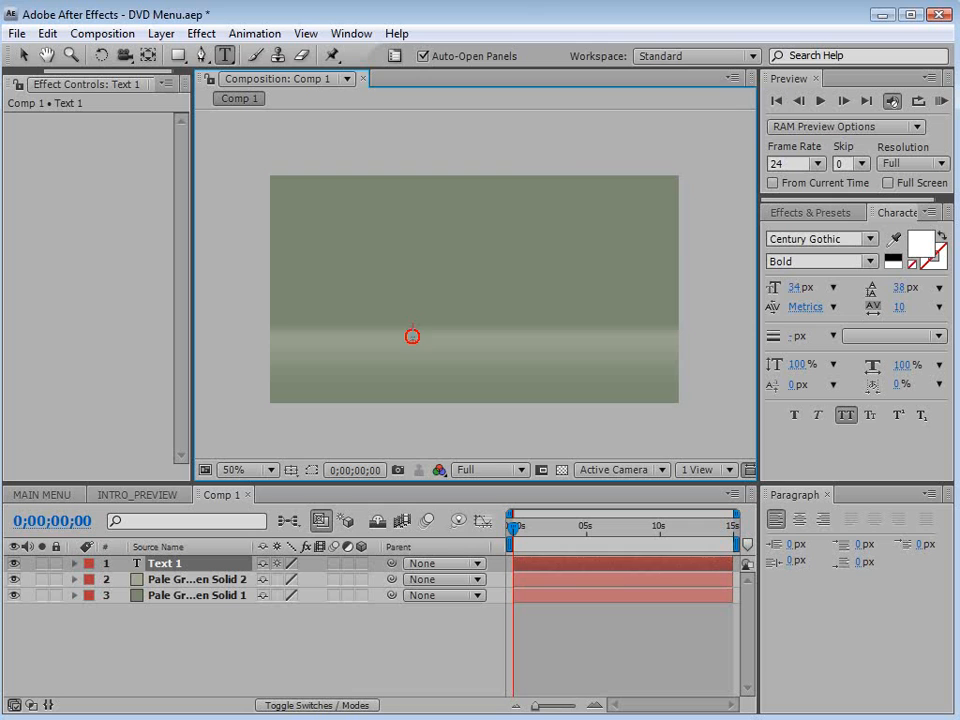
text(RECON MAN IV)
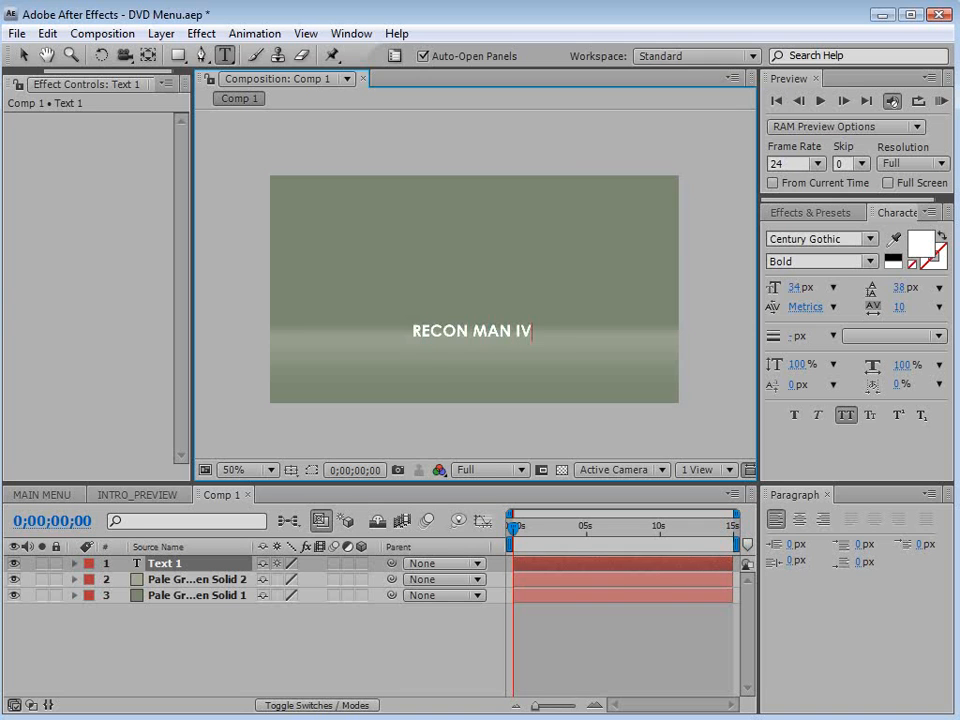
Set the word MAN in the RECON MAN IV title to the Regular style of Century Gothic
click(23, 56)
scroll(549, 370, up, 1)
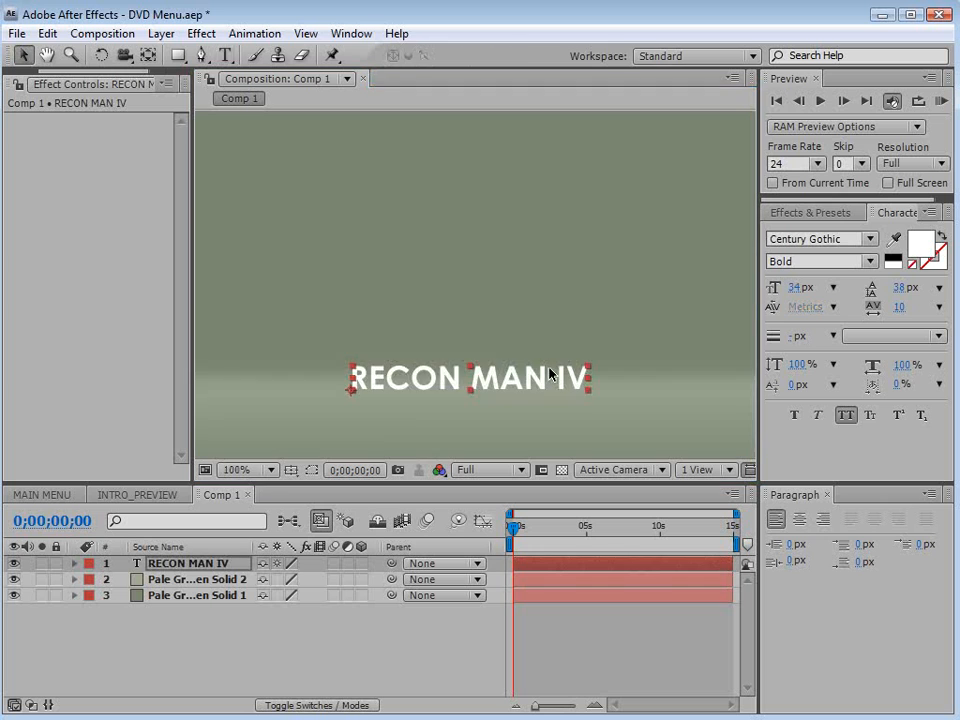
double_click(493, 377)
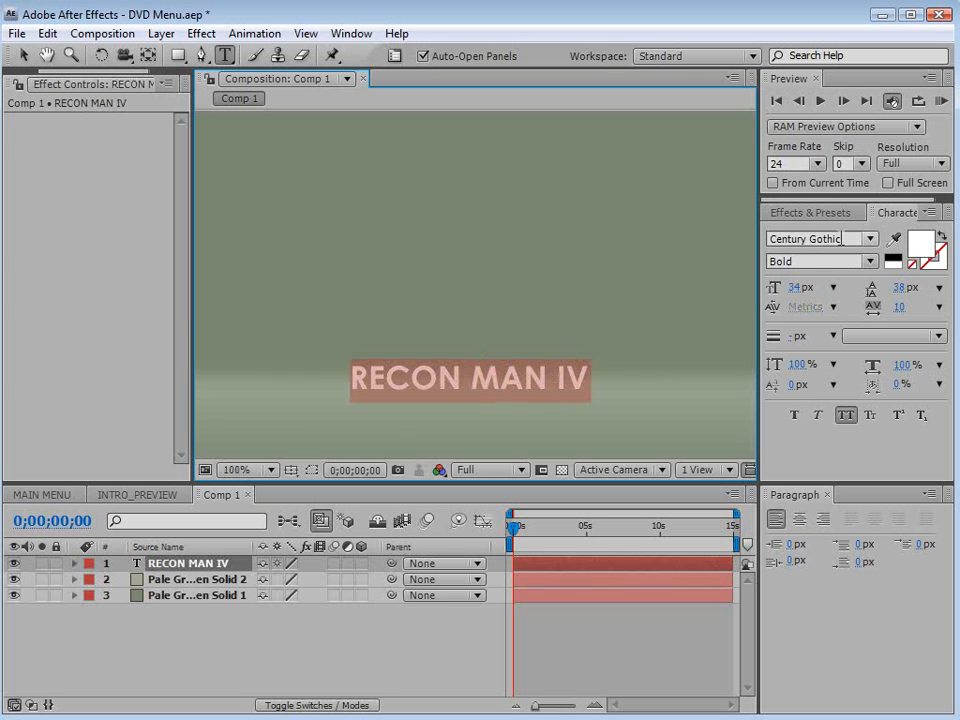
click(471, 378)
drag(476, 379, 537, 377)
click(870, 261)
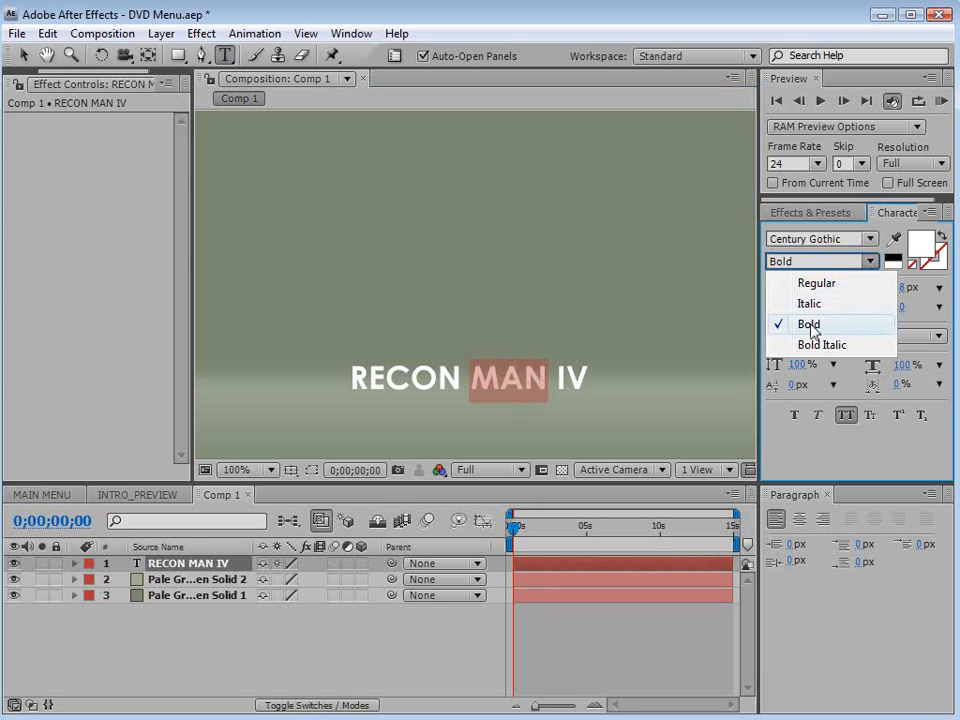
click(810, 288)
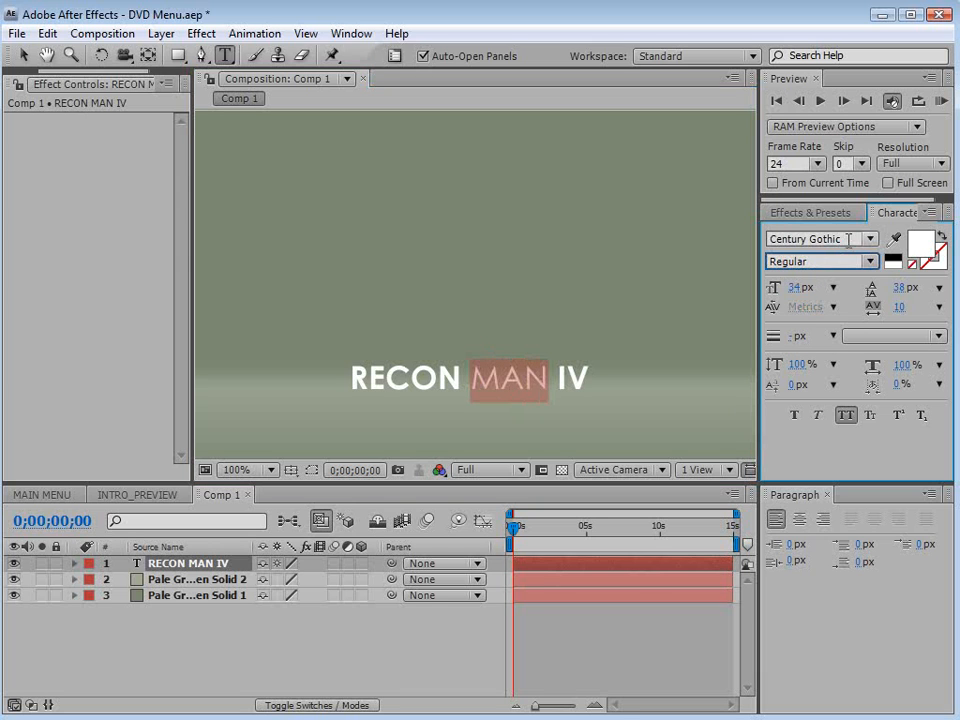
Enlarge the RECON MAN IV title and shift it right of the frame's centre along the band's upper edge
click(22, 53)
key(comma)
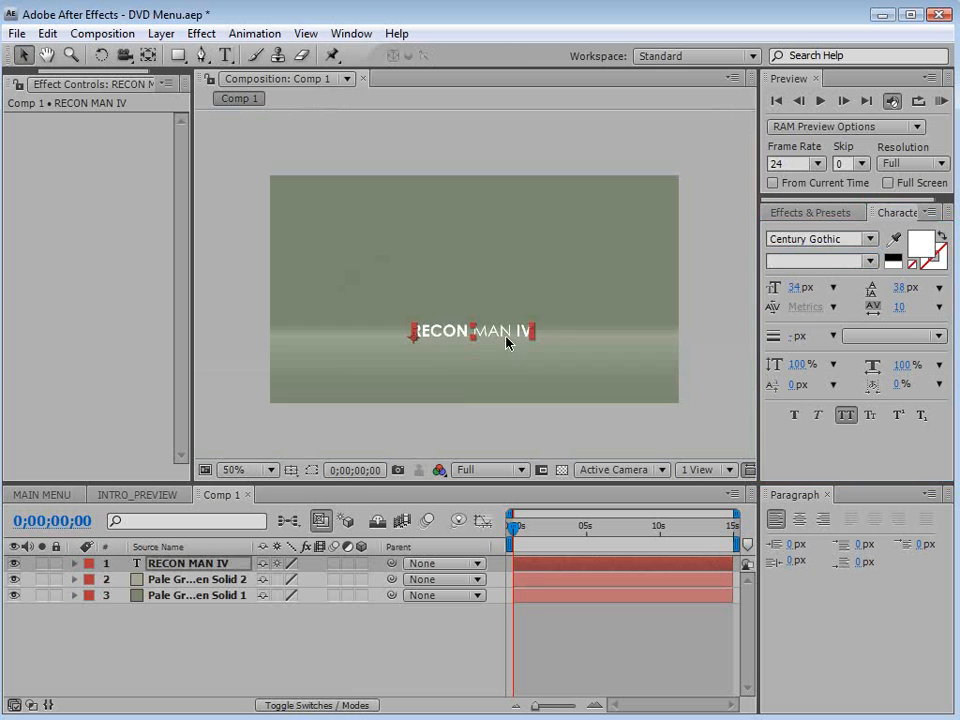
drag(534, 328, 584, 329)
Nudge the title slightly left while checking it against the Title/Action Safe guides, and hide the guides again
click(291, 469)
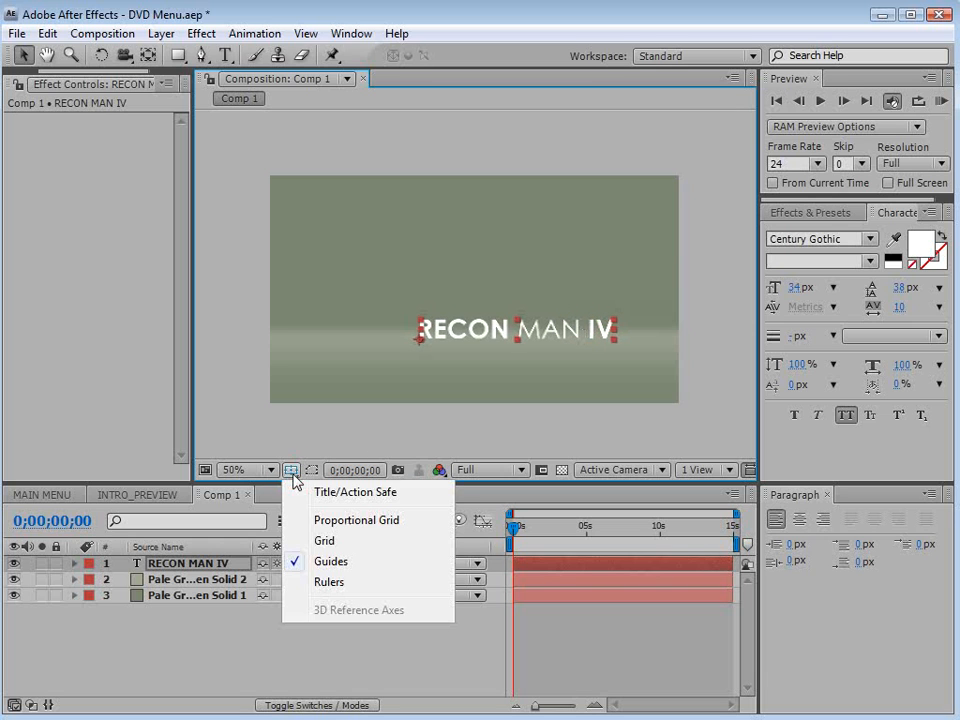
click(327, 494)
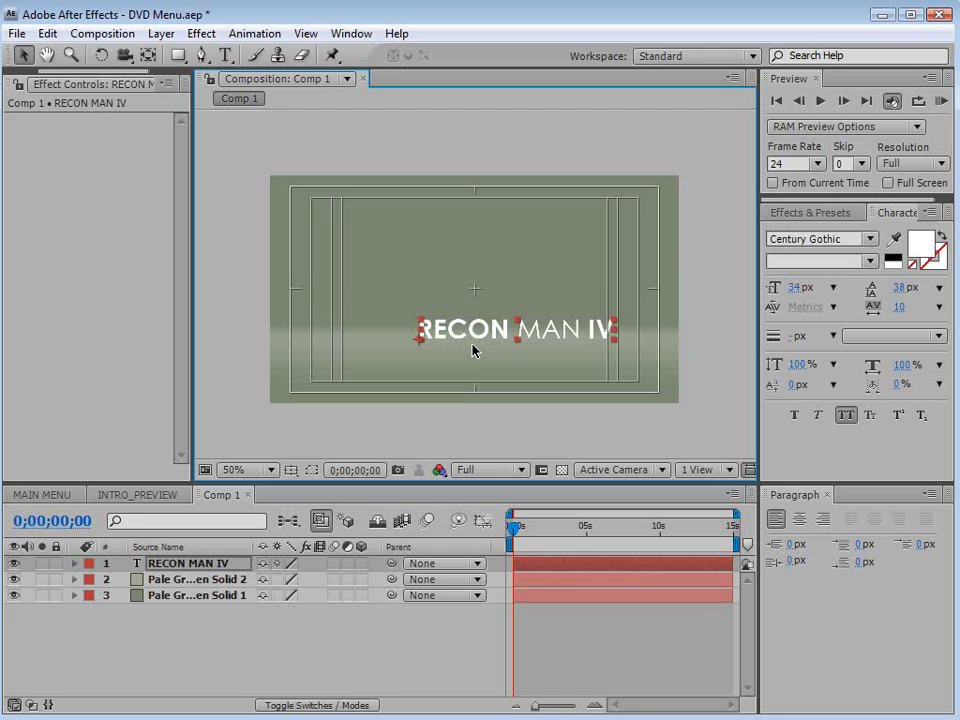
key(Left)
key(Left)
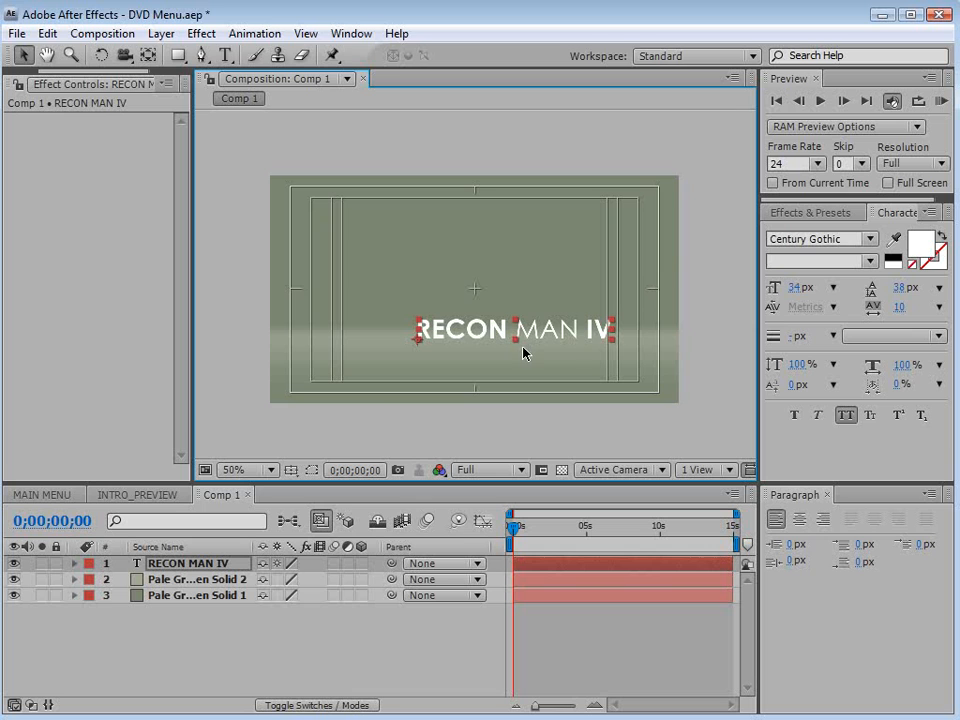
click(291, 469)
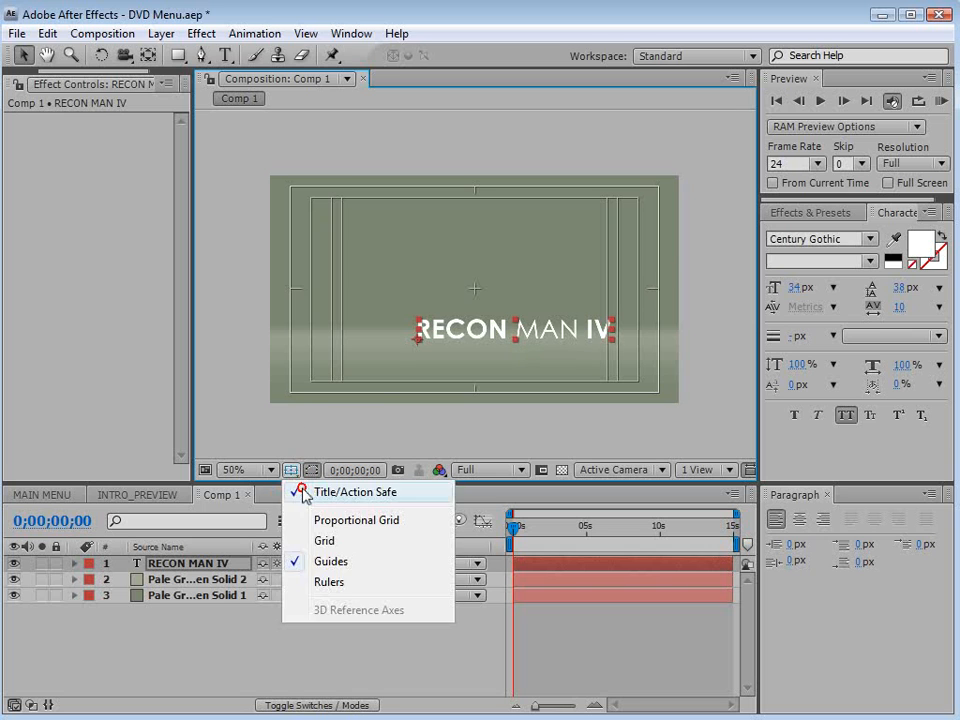
click(278, 491)
click(589, 654)
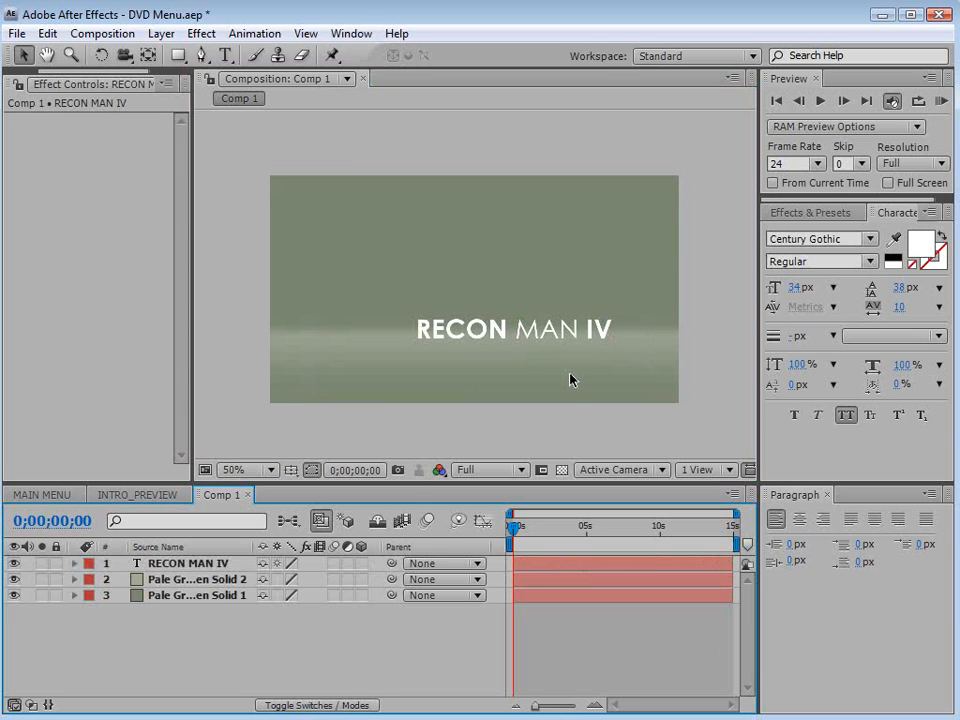
Add a Drop Shadow effect to the title with direction 2° and distance 2
click(191, 566)
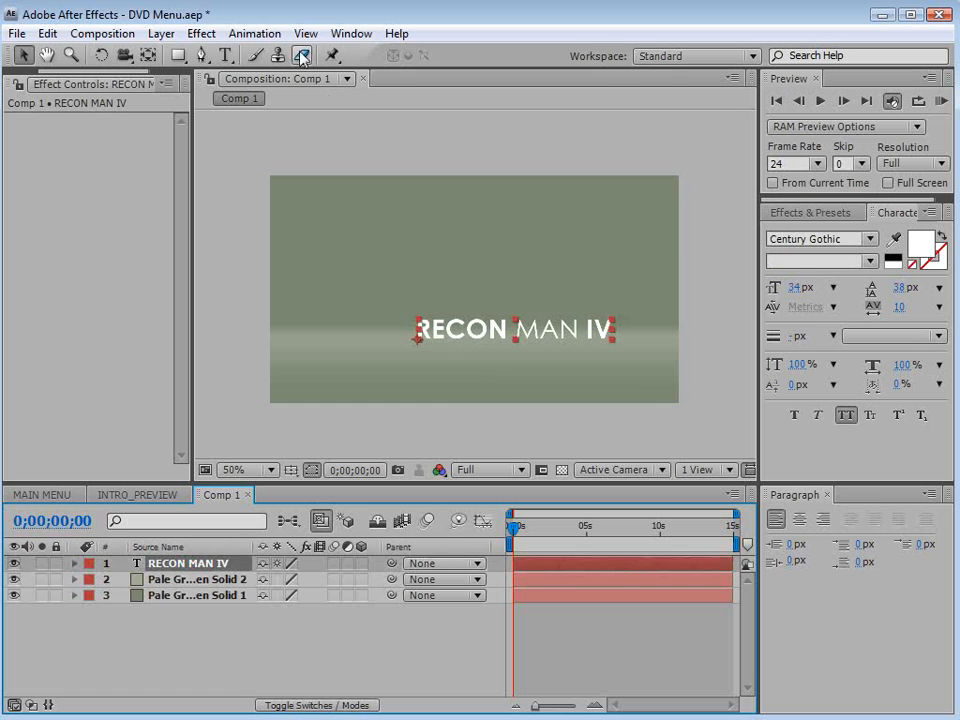
click(204, 34)
mouse_move(251, 497)
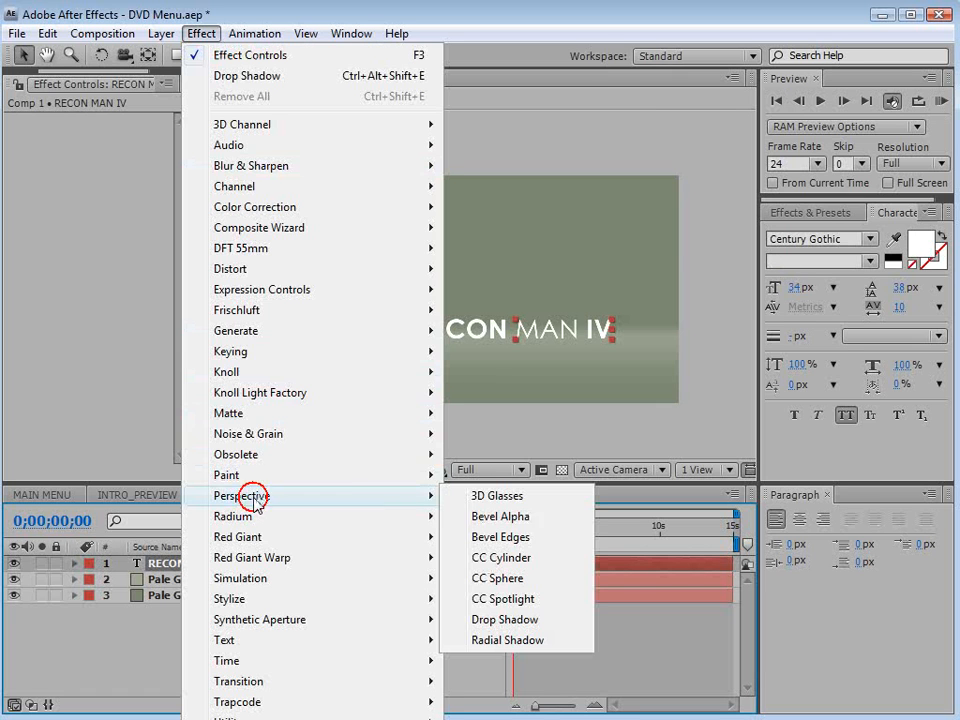
click(522, 620)
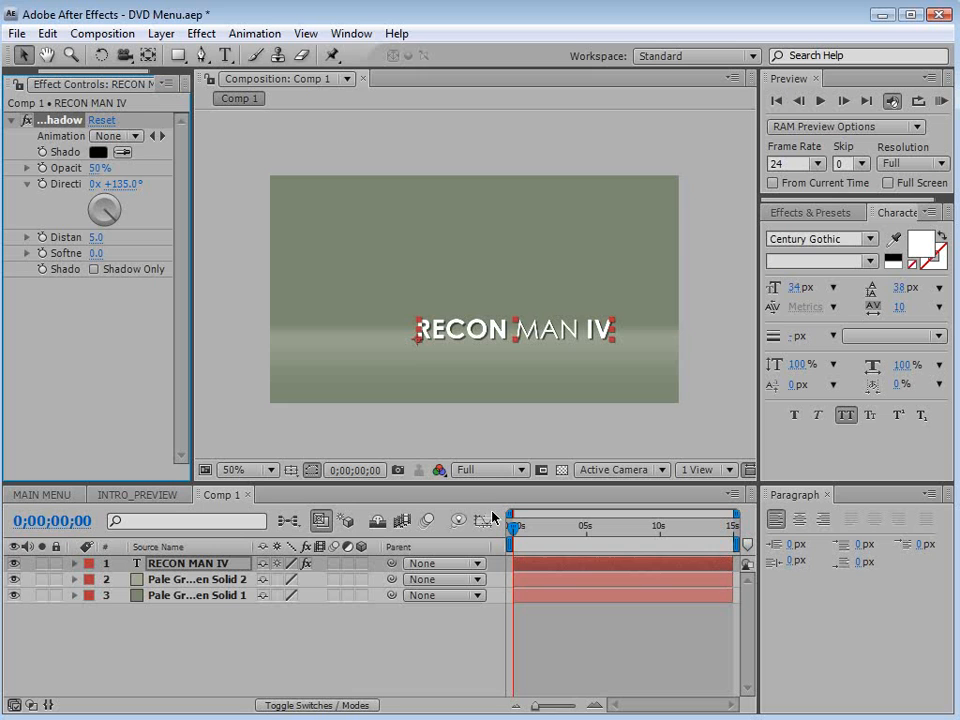
click(97, 238)
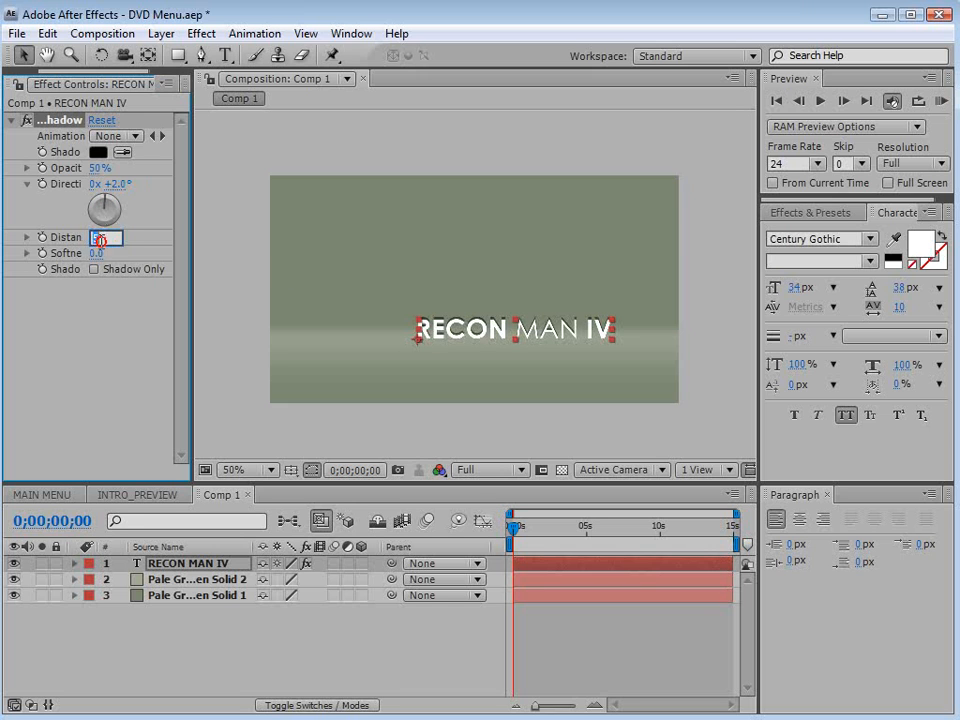
text(2)
key(Return)
key(period)
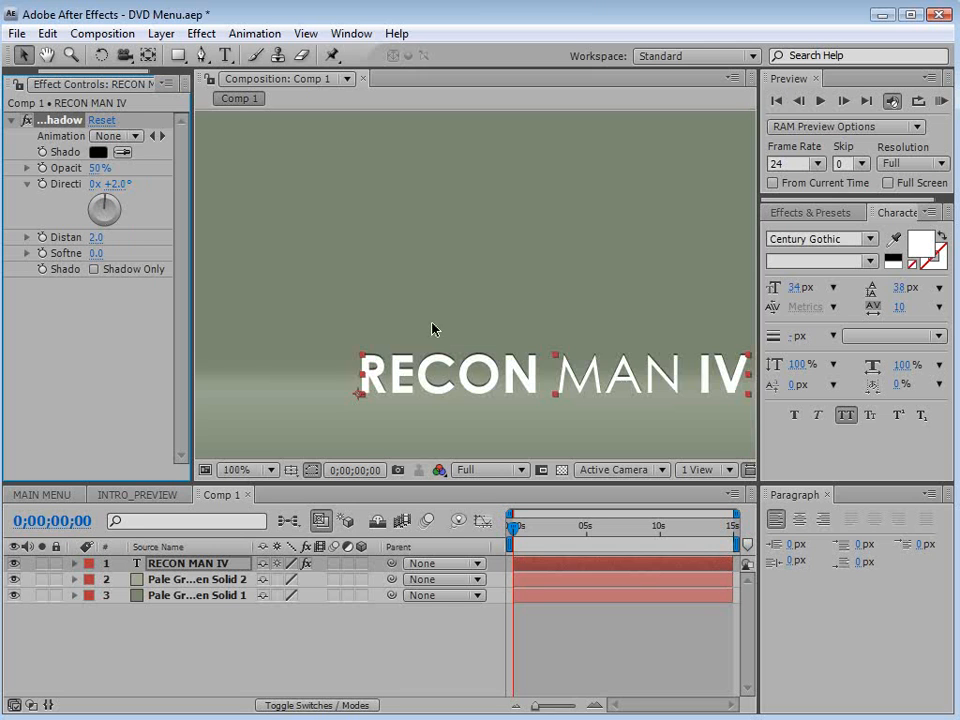
click(570, 637)
key(comma)
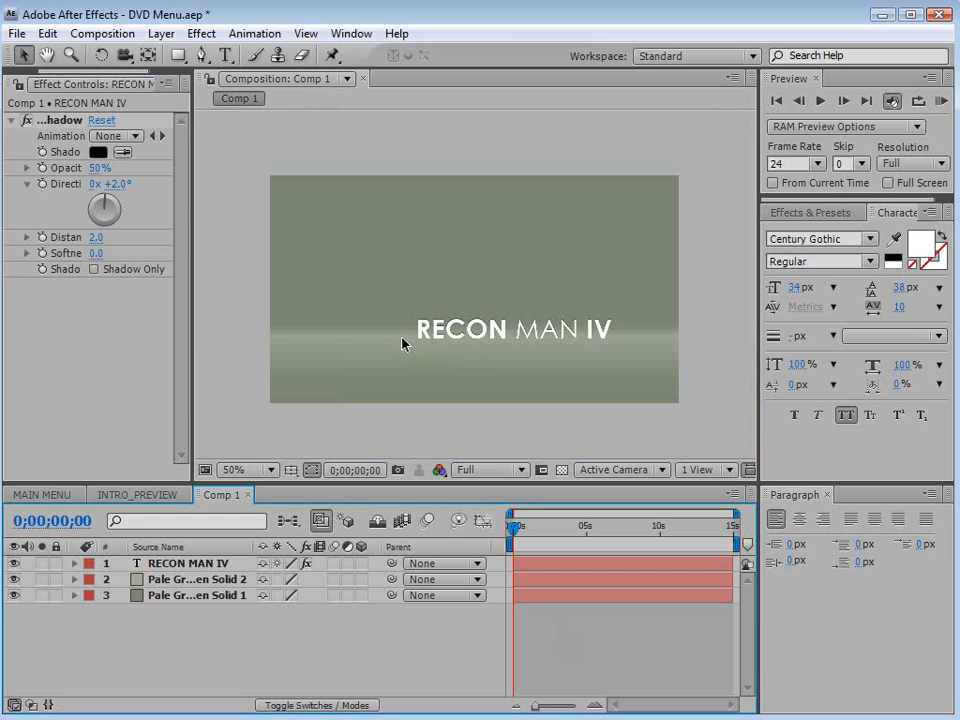
Create a new near-black solid with colour 161615 above the title
click(161, 33)
mouse_move(200, 55)
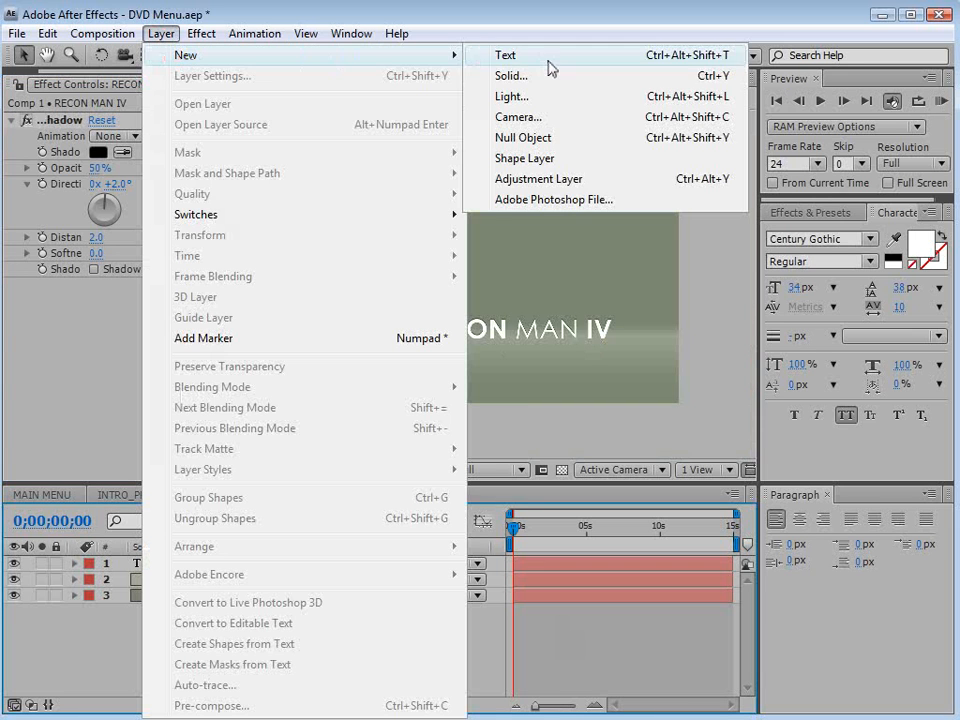
click(548, 76)
click(440, 509)
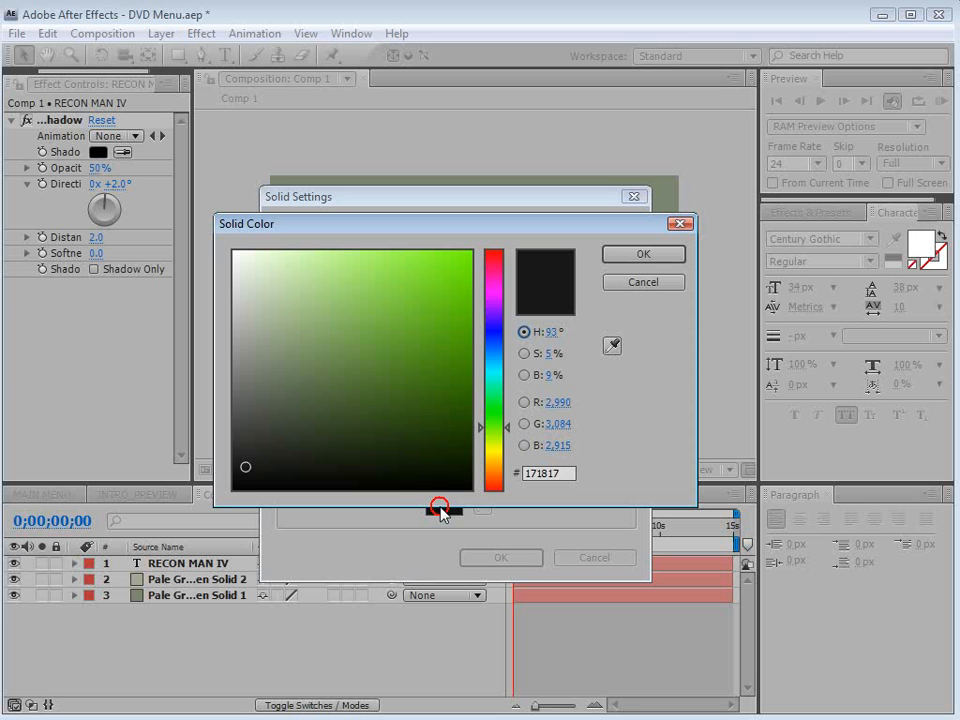
click(240, 467)
click(643, 254)
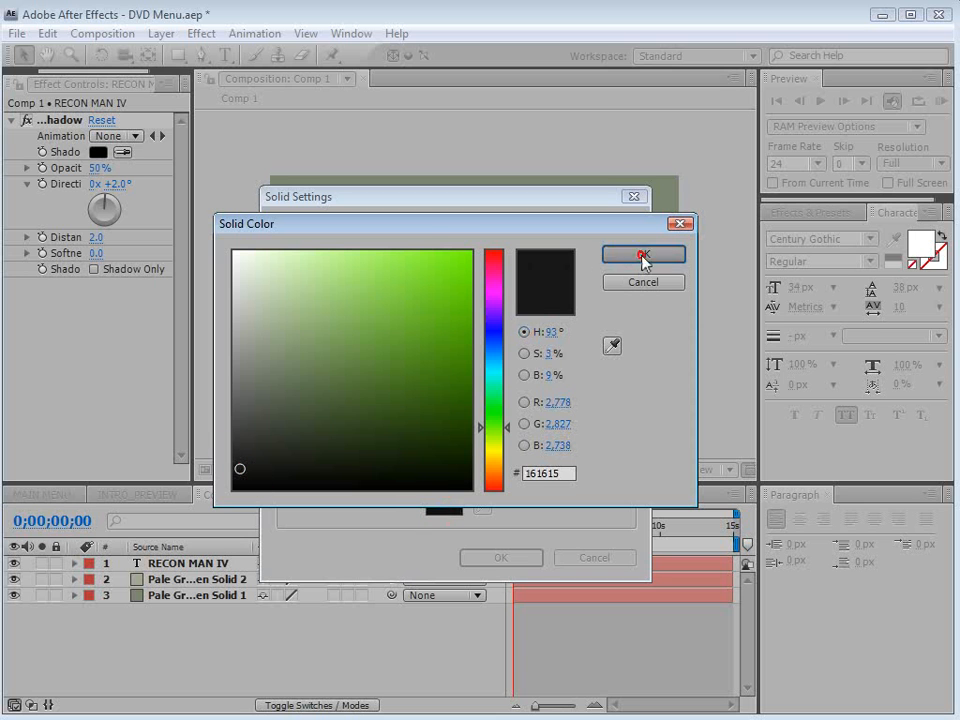
click(499, 557)
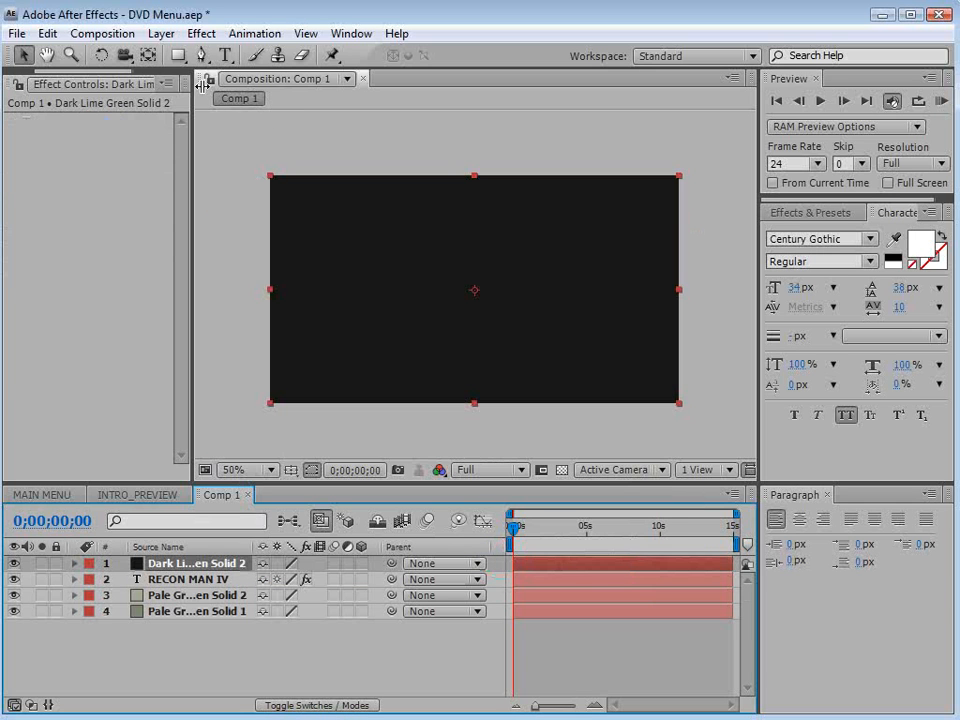
Mask the dark solid to a thin horizontal rectangle just beneath the title, extending slightly past both ends of the text
click(178, 55)
click(251, 56)
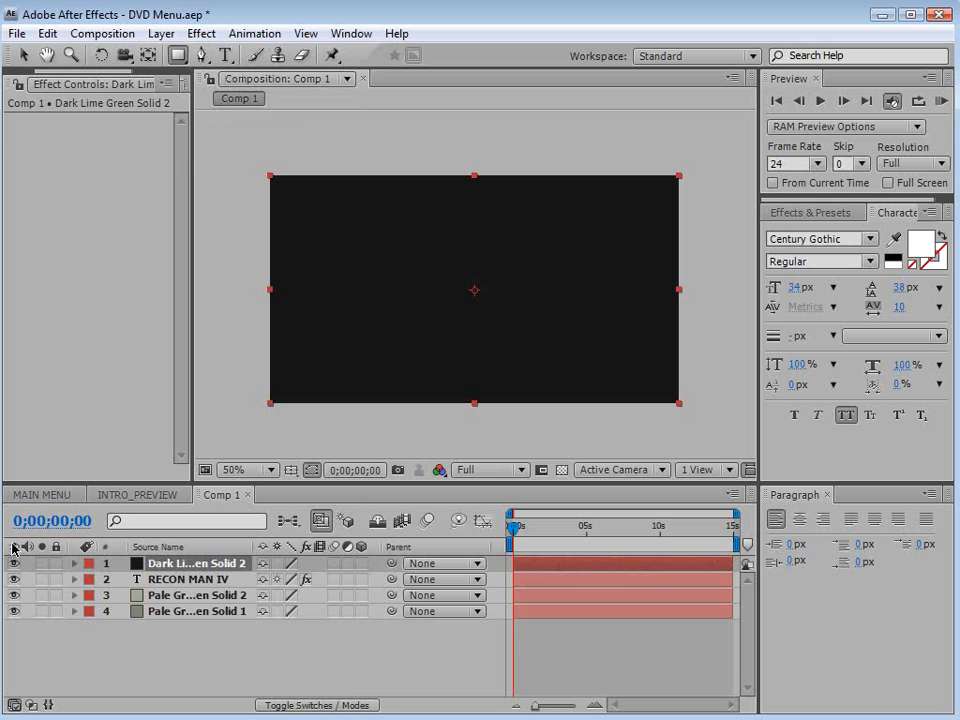
click(14, 564)
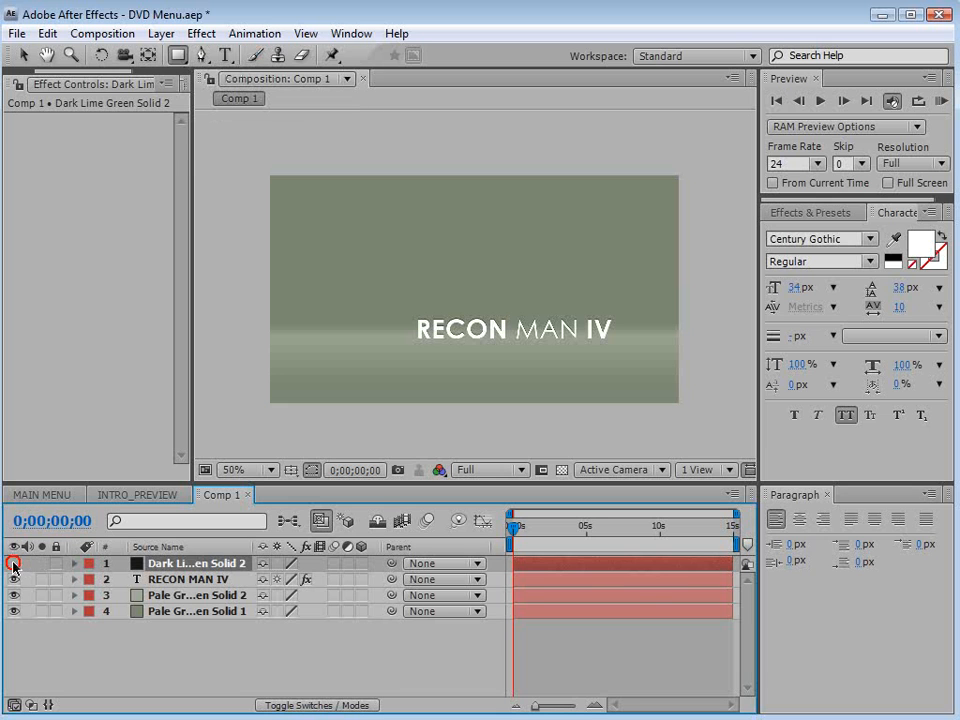
scroll(468, 341, up, 2)
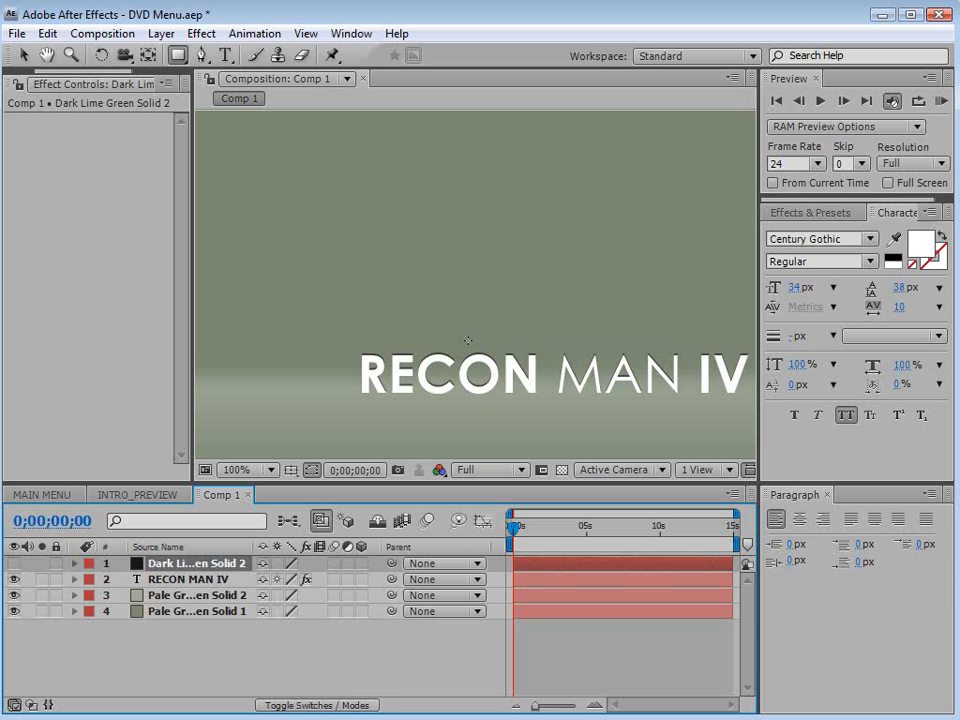
drag(564, 401, 444, 343)
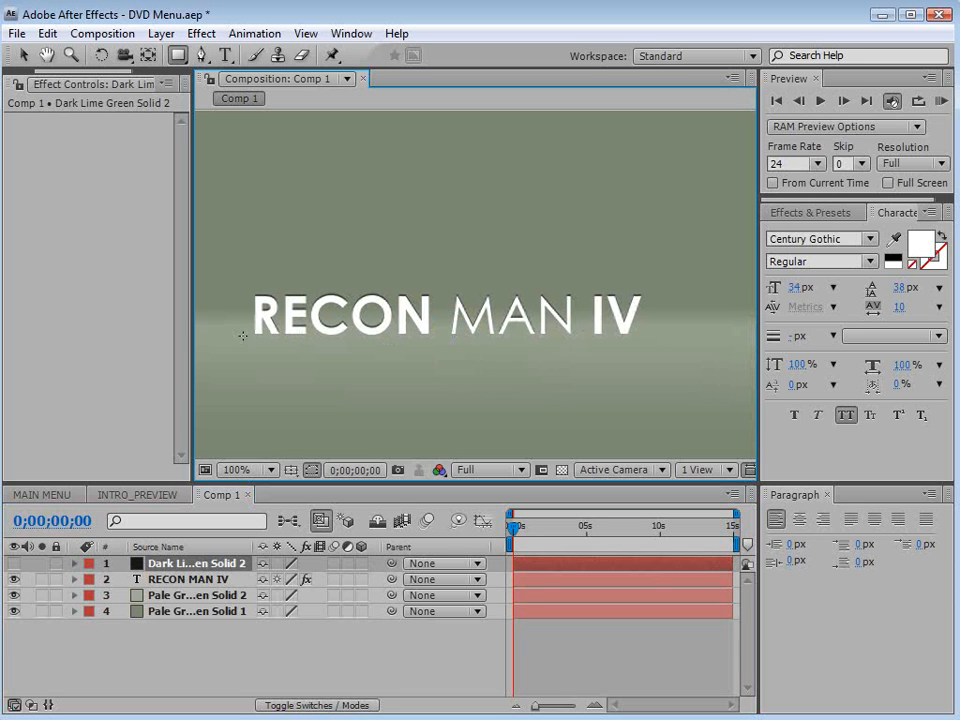
drag(231, 336, 662, 345)
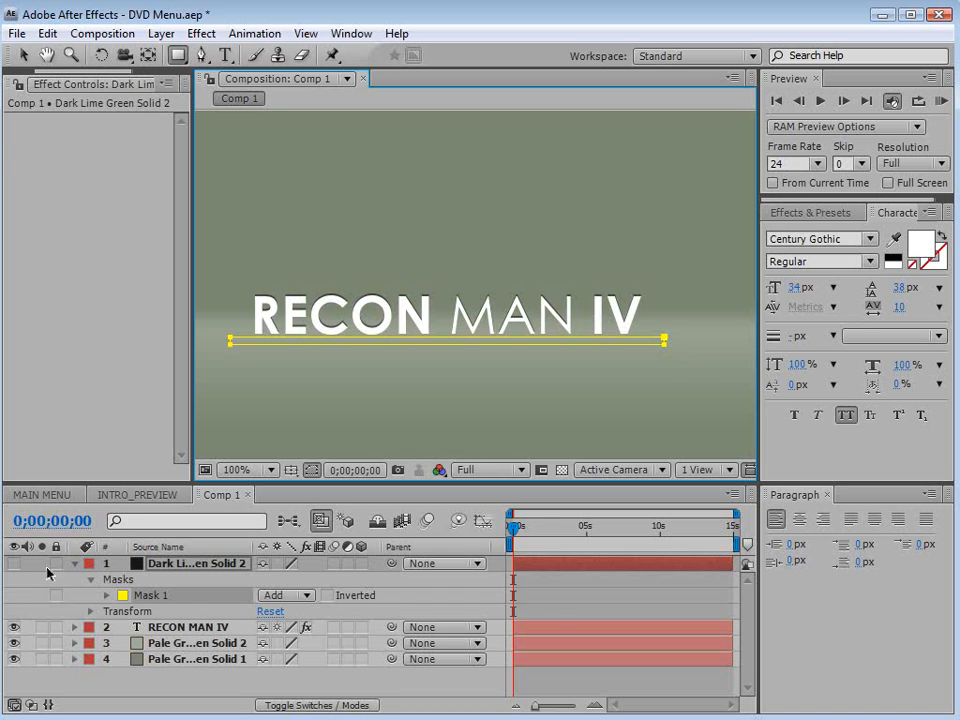
click(13, 565)
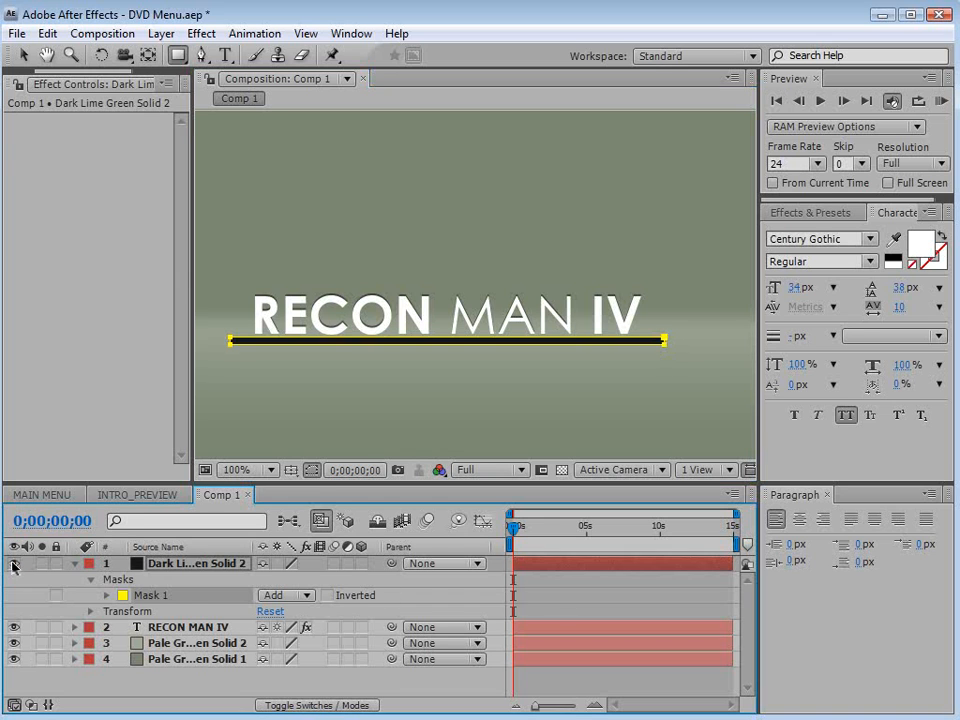
Unlink the dark solid's mask feather and set it to 27 pixels horizontally and 3 pixels vertically
click(311, 469)
click(106, 596)
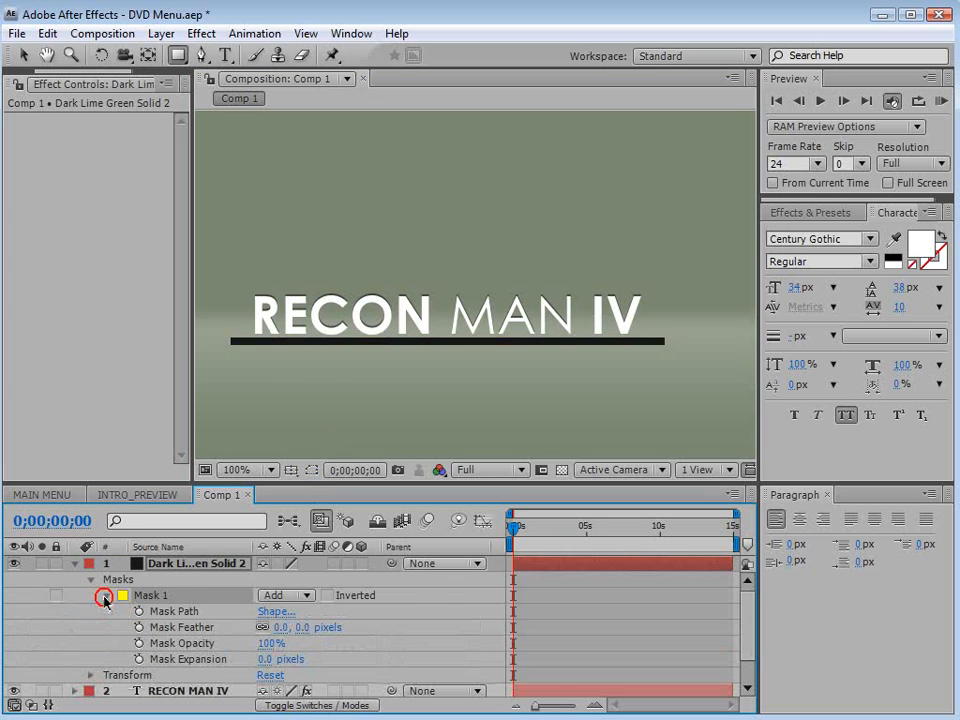
click(262, 627)
drag(274, 630, 309, 627)
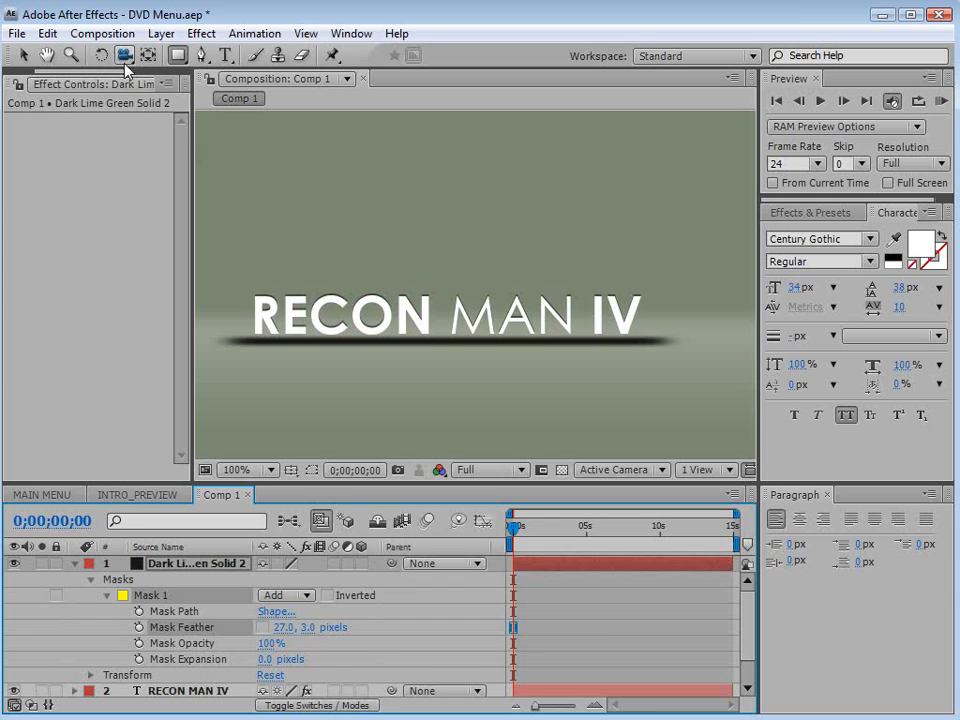
Move the two lower mask points of the dark solid up a few pixels to make the line under the title thinner
click(311, 469)
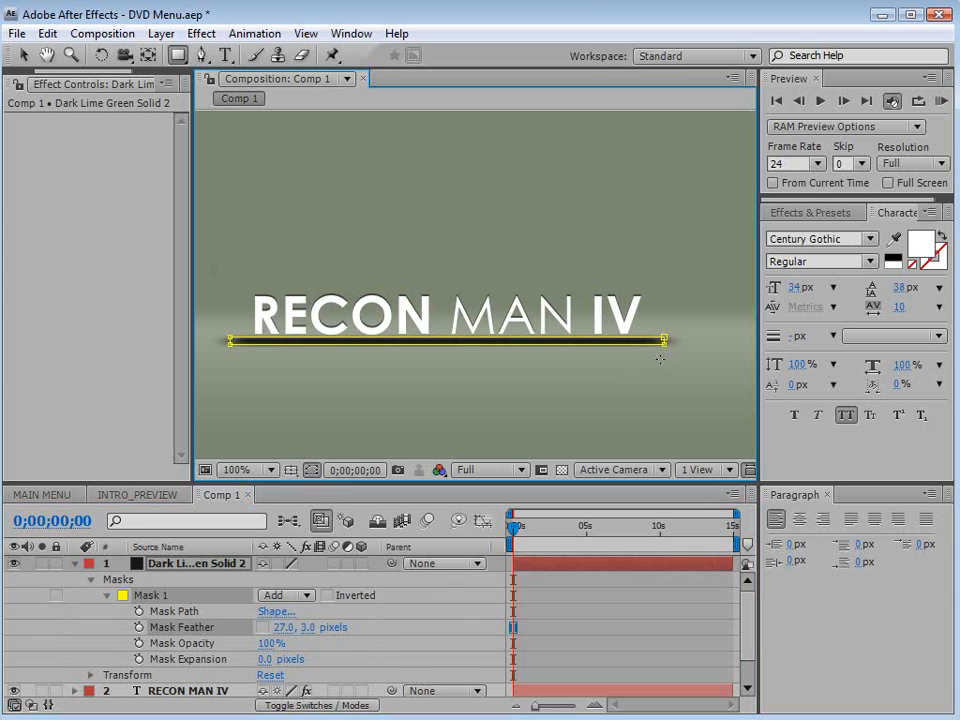
click(22, 55)
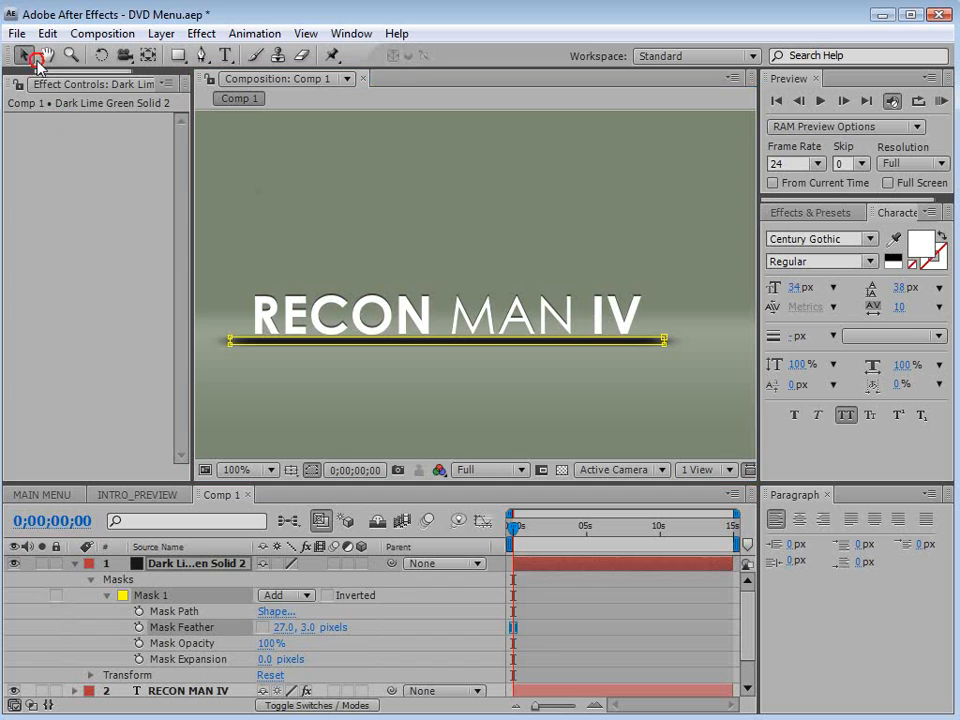
click(230, 345)
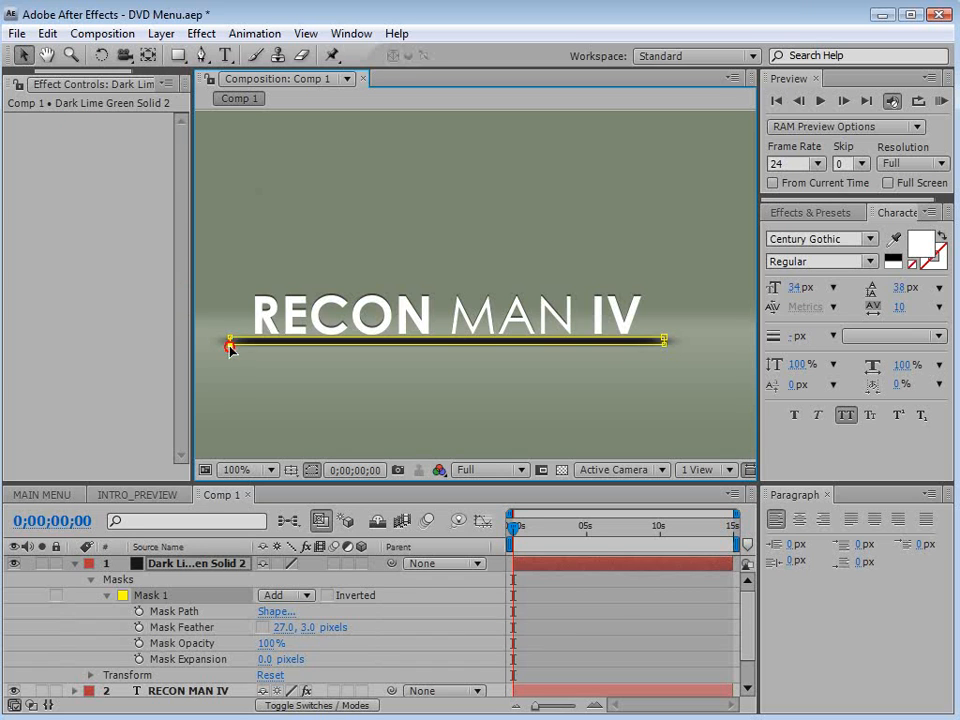
shift+click(665, 345)
key(Up)
key(Up)
key(Up)
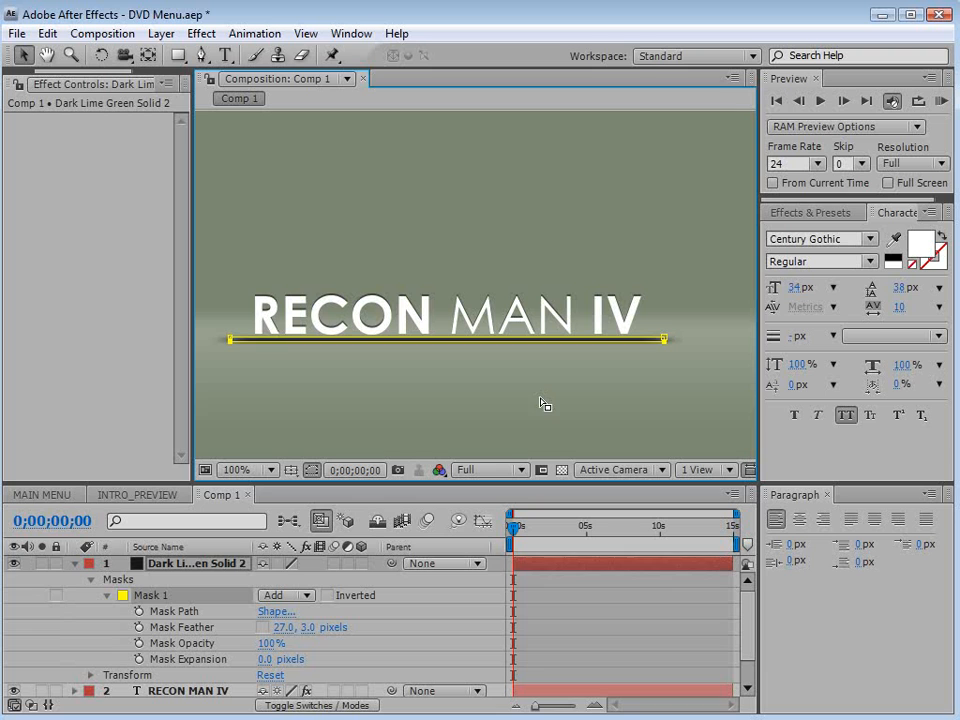
click(336, 371)
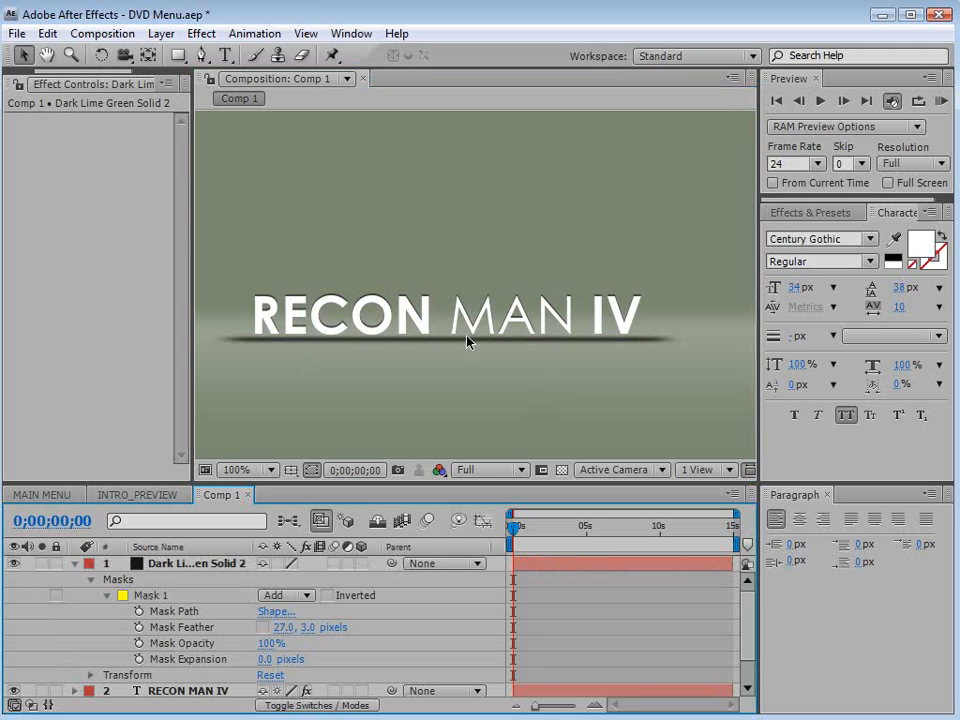
Set the dark line solid's opacity to 30% and move its layer below the RECON MAN IV text layer
click(74, 564)
click(168, 564)
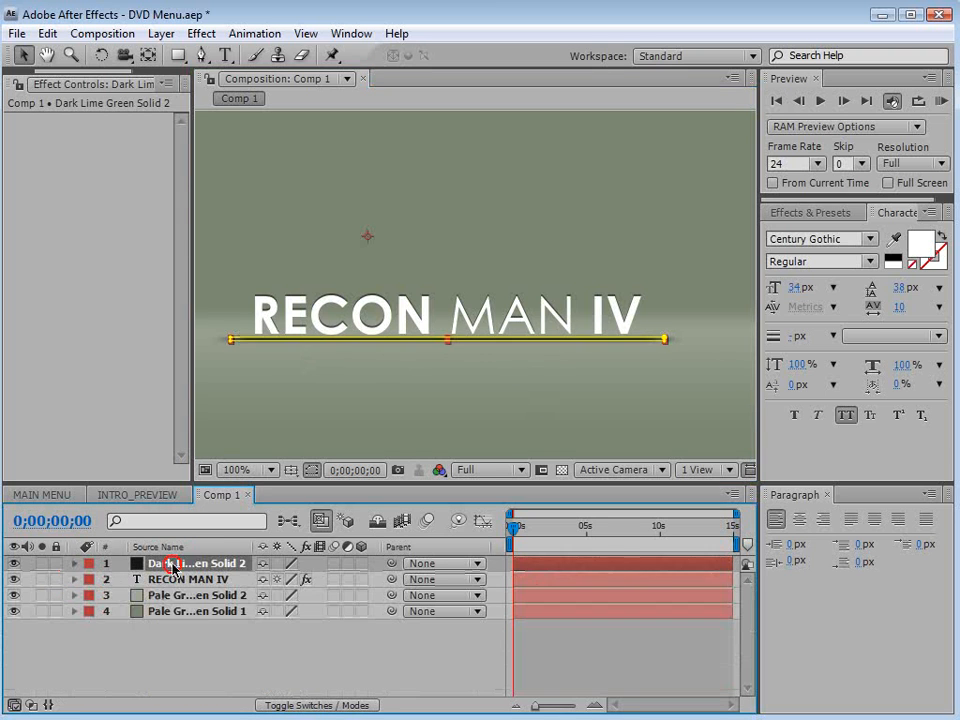
key(t)
click(270, 579)
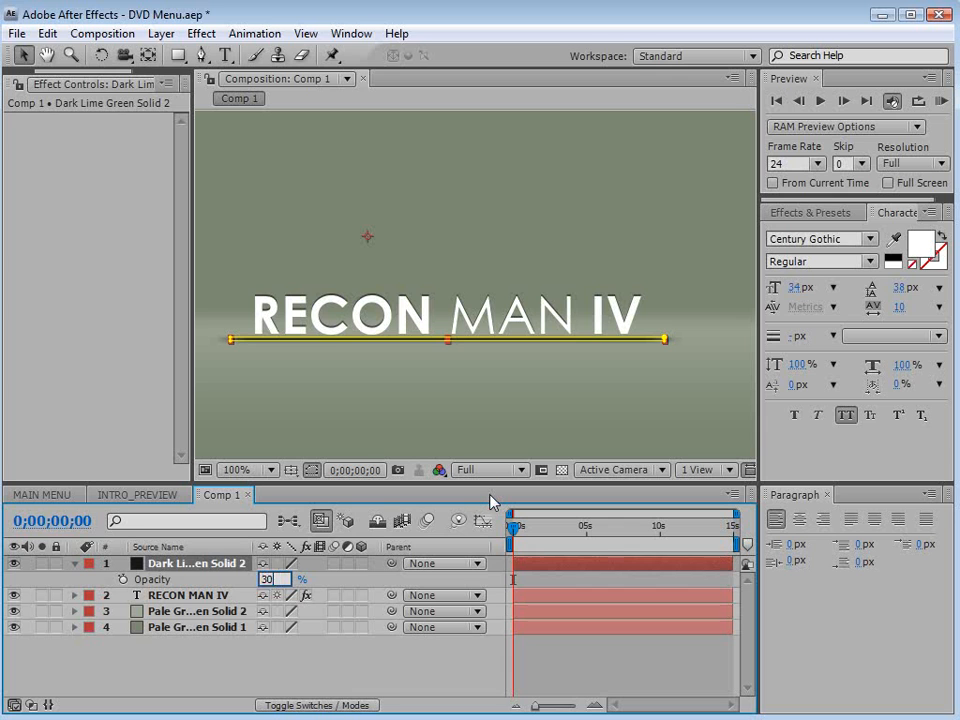
key(Return)
click(416, 652)
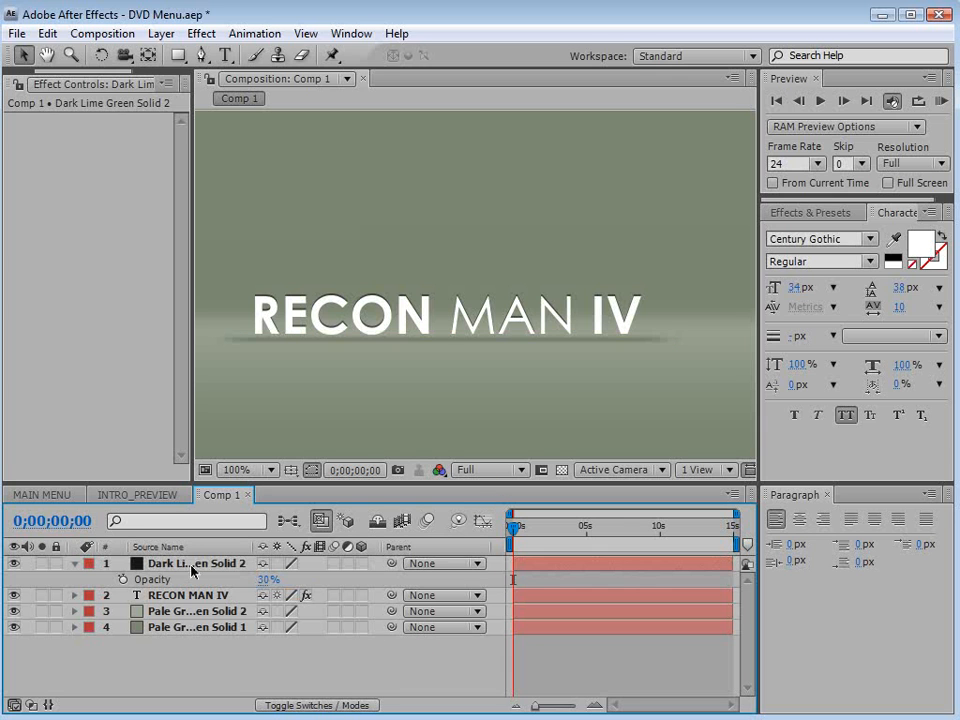
drag(191, 566, 195, 608)
click(572, 662)
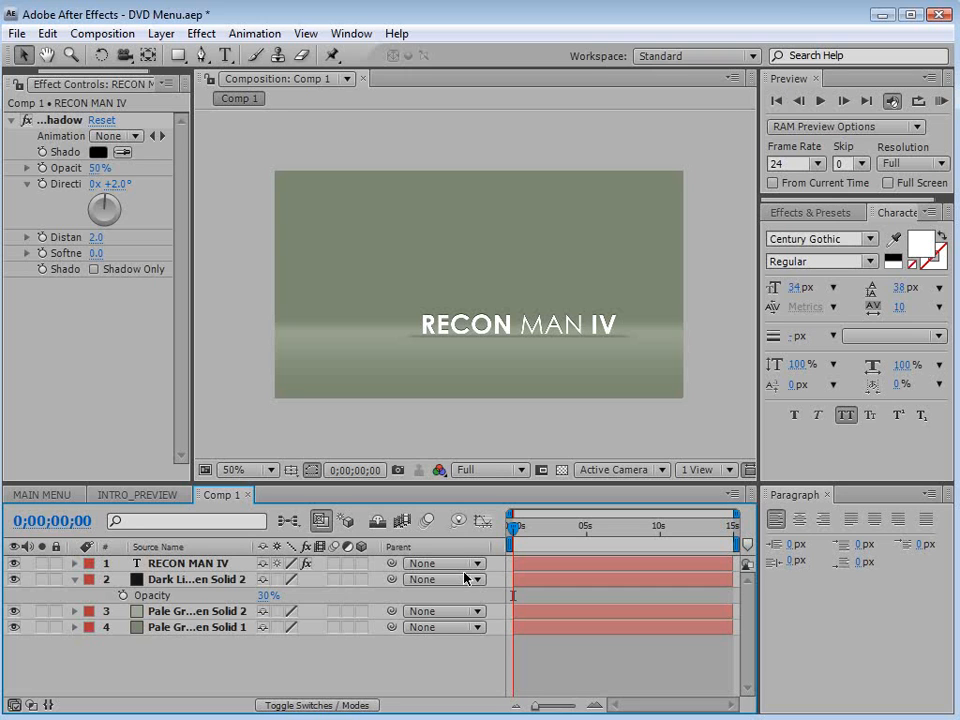
Add a PLAY FEATURE text layer below the underline, starting to the left of the title, and make its fill black
click(226, 55)
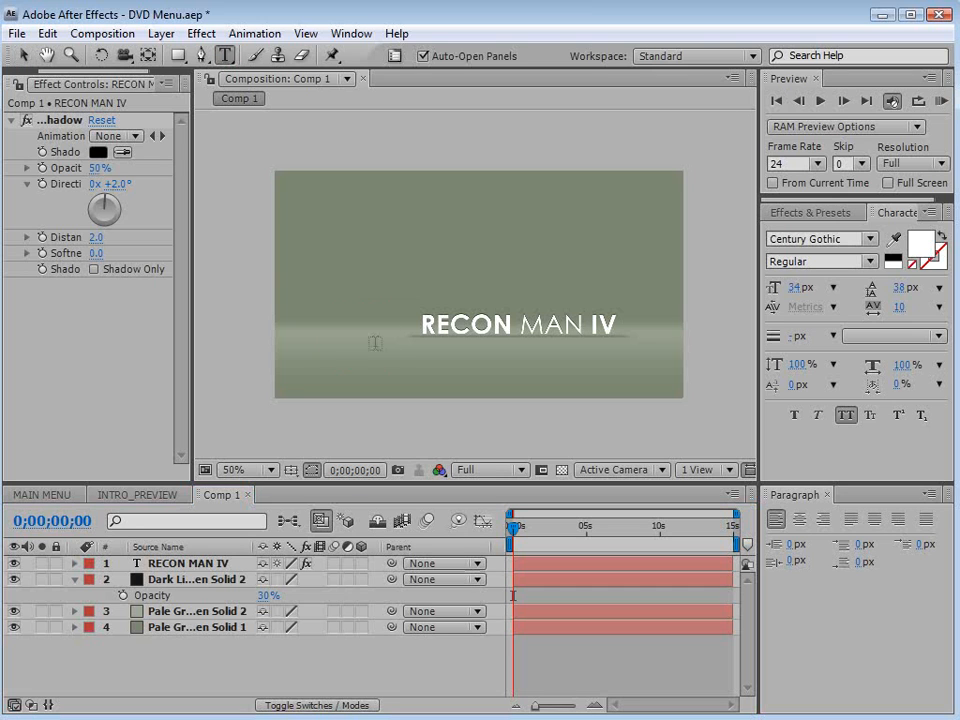
click(338, 353)
text(PLAY )
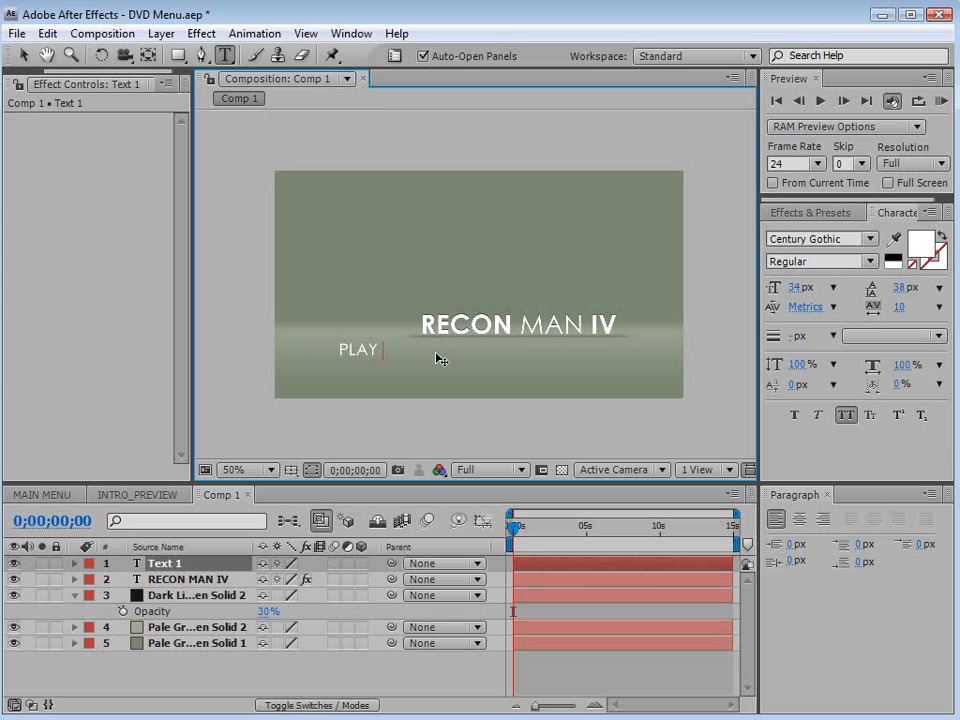
text(FEATURE)
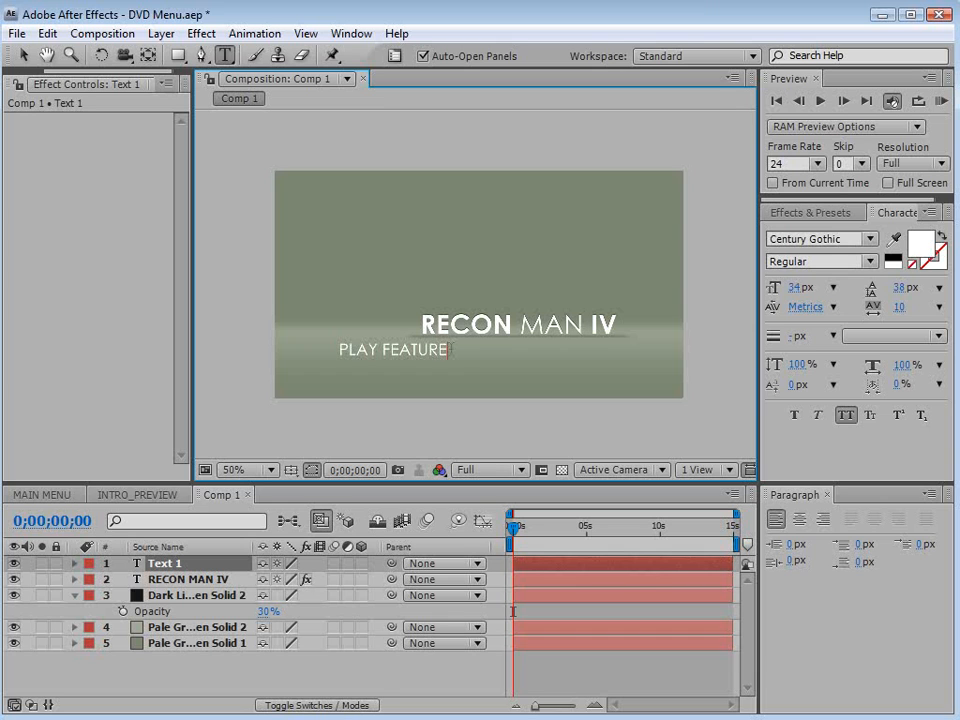
drag(451, 349, 338, 349)
click(893, 258)
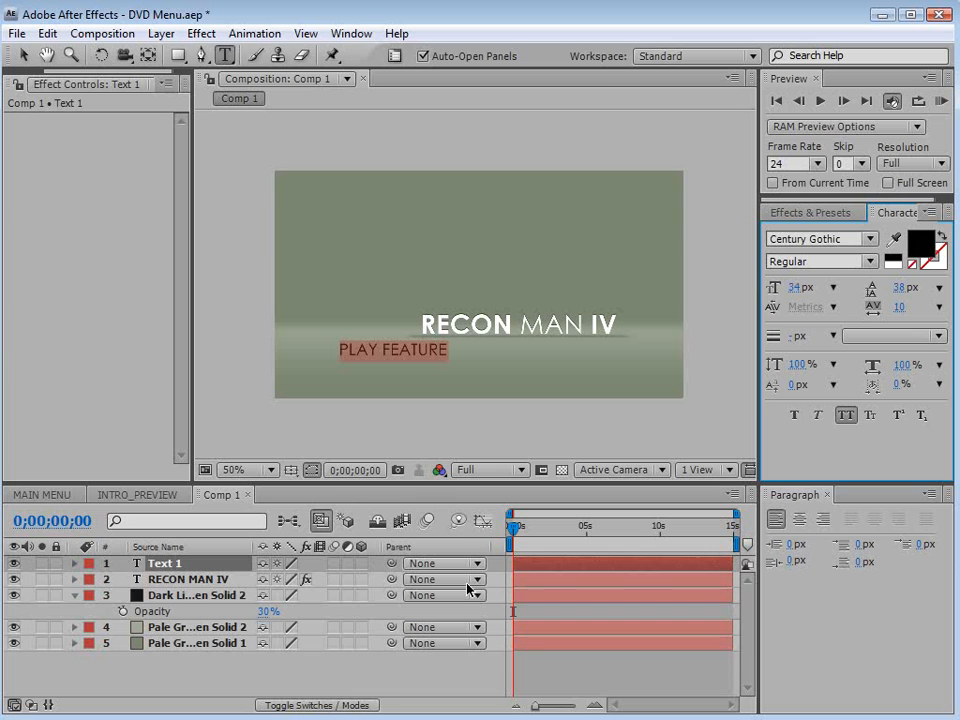
Scale the PLAY FEATURE text down slightly from its right edge
click(22, 55)
key(slash)
key(grave)
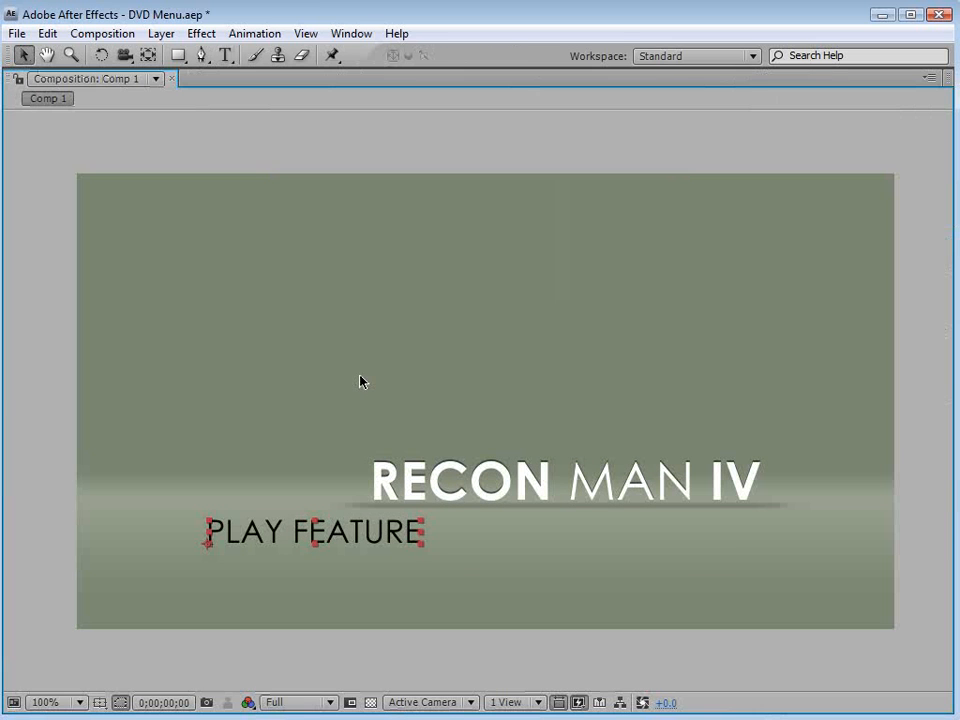
mouse_move(422, 532)
mouse_down()
mouse_move(416, 523)
mouse_move(405, 533)
mouse_move(405, 523)
mouse_up()
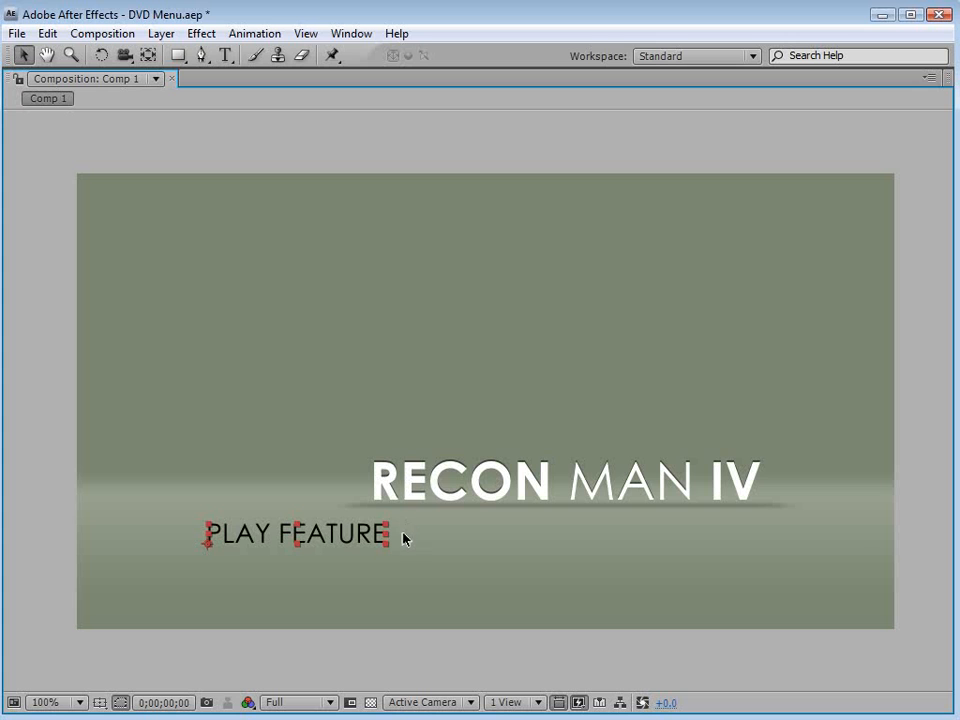
Duplicate PLAY FEATURE, place the copy to its right on the same line and change its text to BONUS FEATURES
click(47, 33)
click(96, 234)
drag(257, 541, 469, 547)
double_click(453, 537)
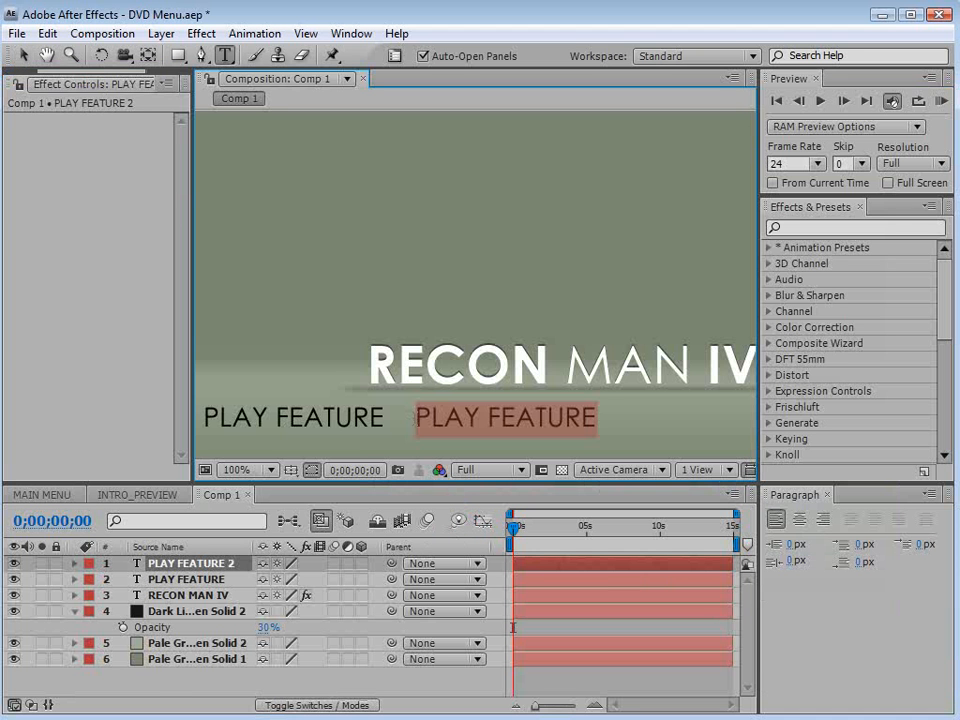
text(BONUS F)
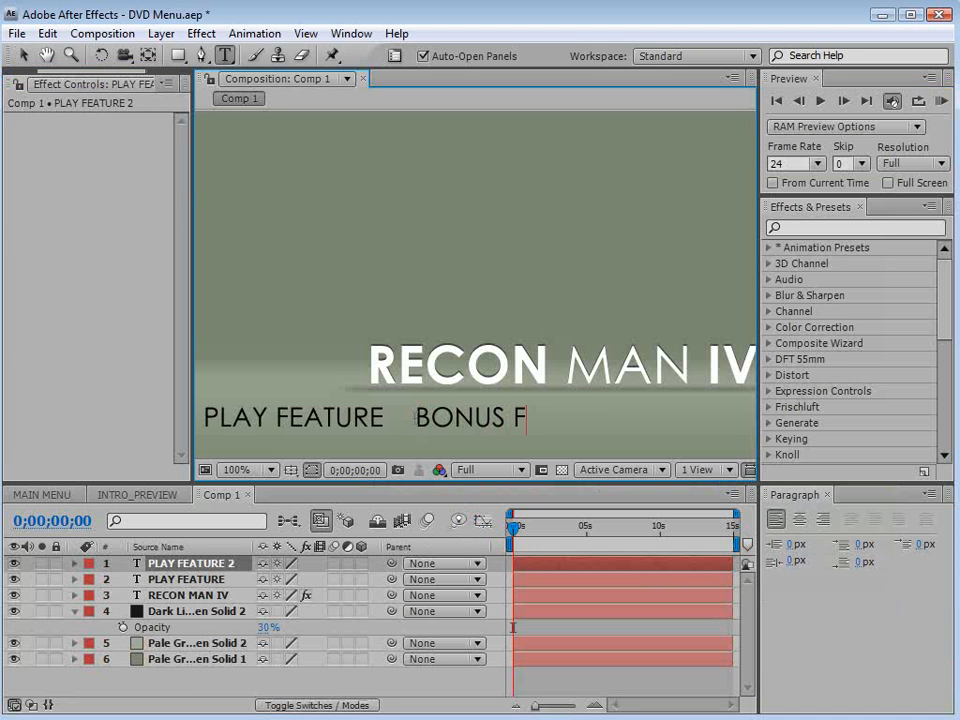
text(EATURES)
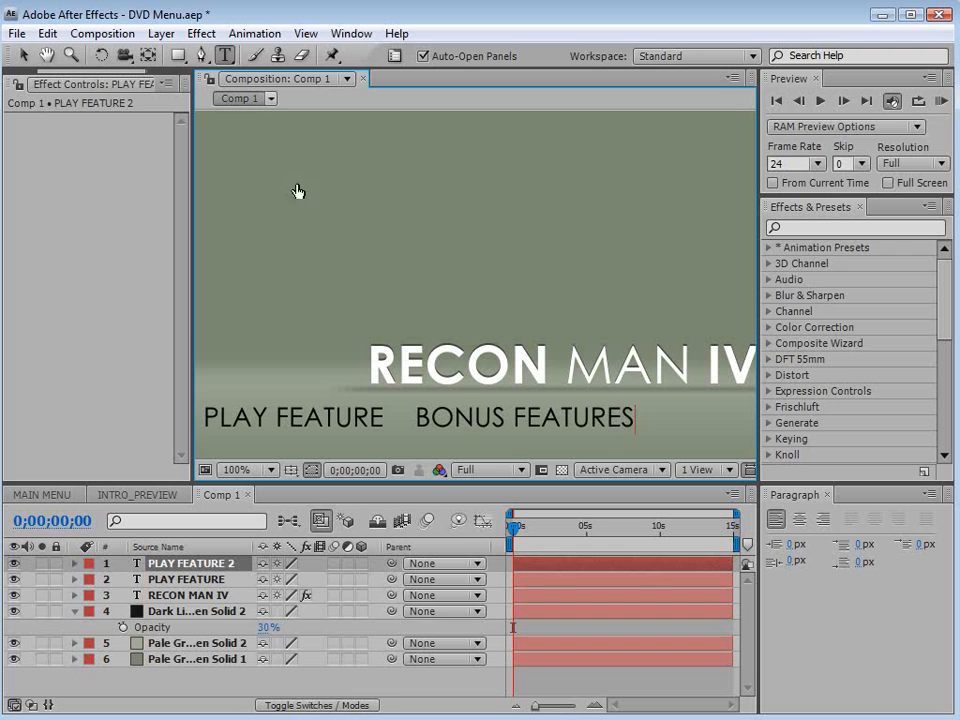
click(22, 55)
scroll(502, 423, down, 2)
click(471, 386)
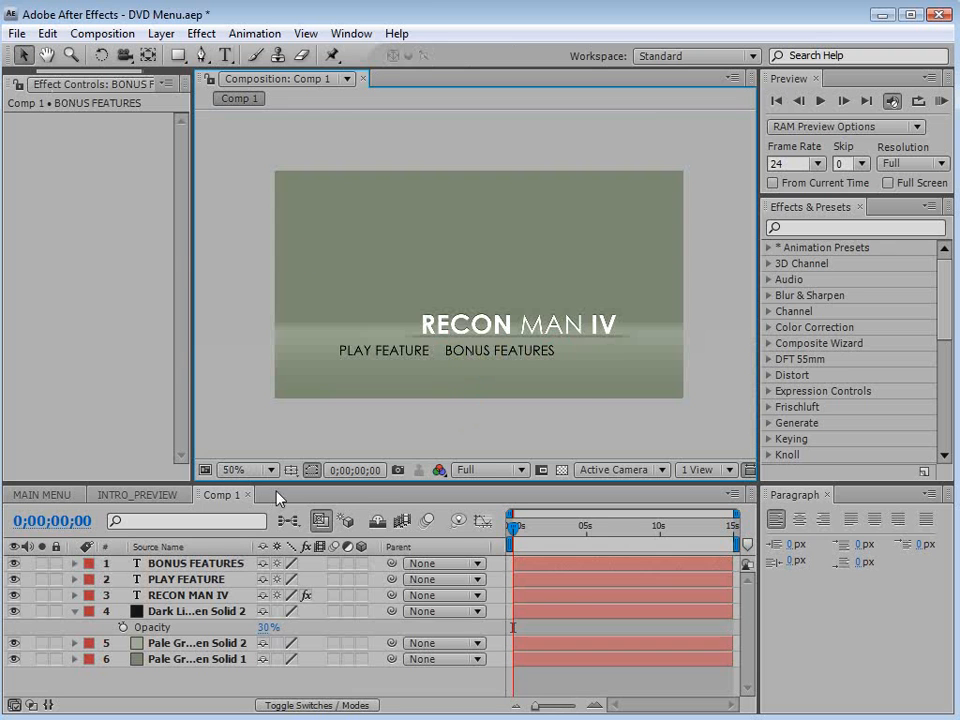
Move both menu texts together to the right so they sit beneath the RECON MAN IV title
click(161, 563)
shift+click(165, 579)
drag(525, 353, 583, 357)
click(568, 683)
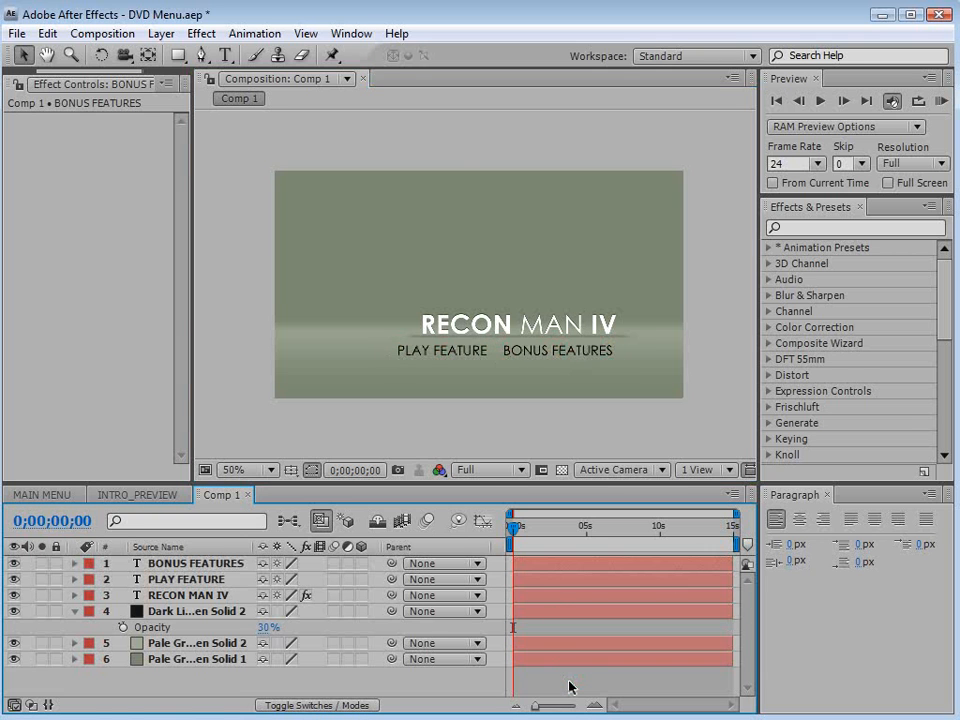
scroll(484, 346, up, 1)
key(grave)
key(grave)
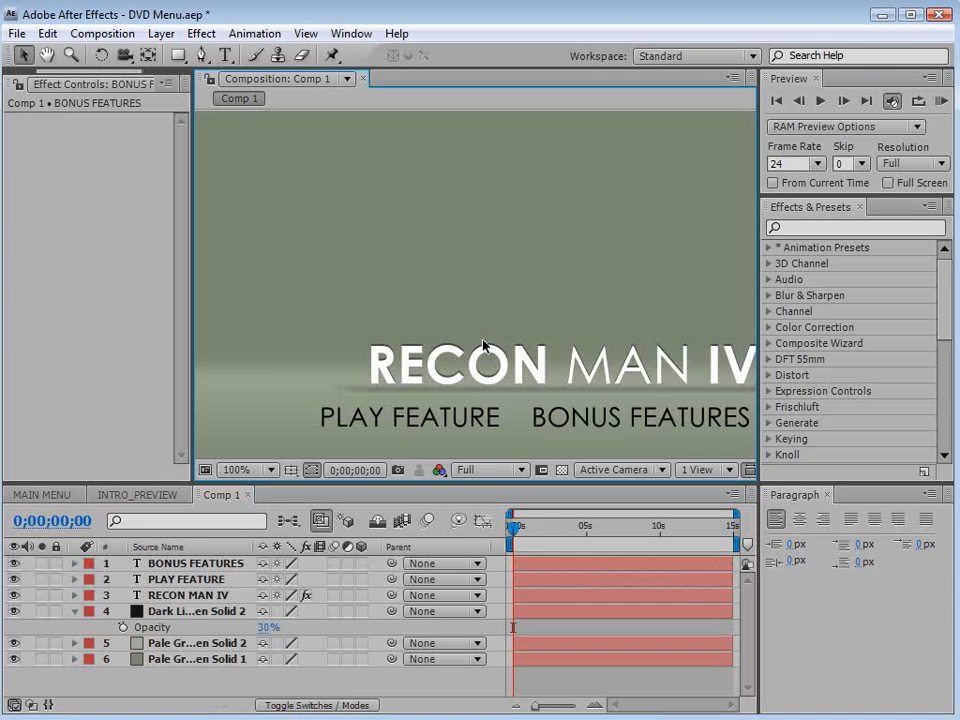
scroll(483, 346, down, 1)
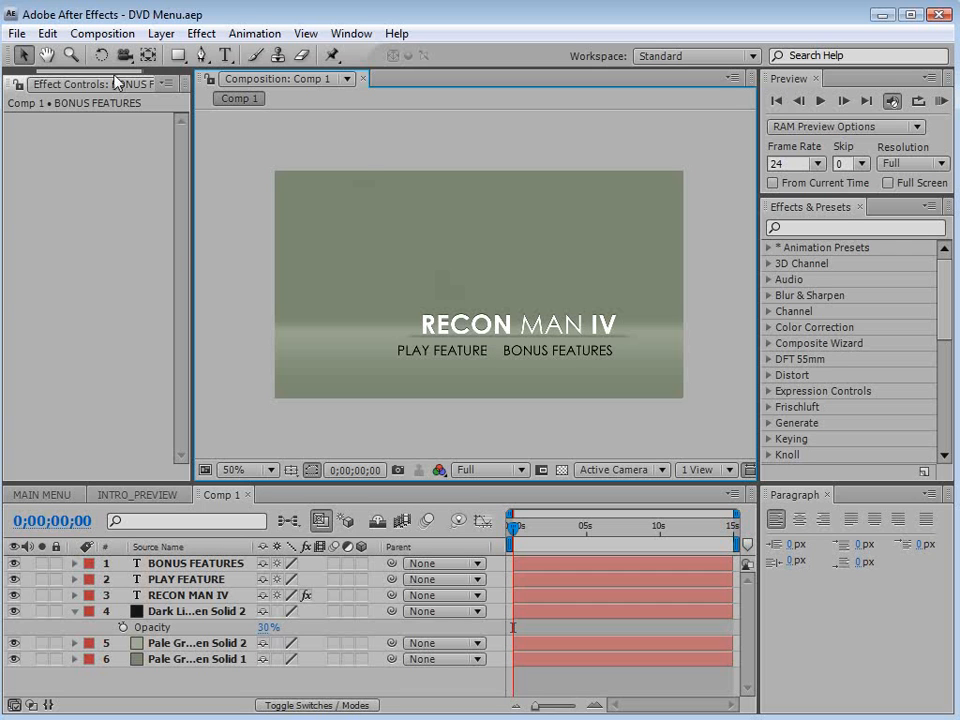
Open Fight Footage from the FOOTAGE folder and scrub to 0:00:04:00 to examine the framing of the two fighters
click(26, 84)
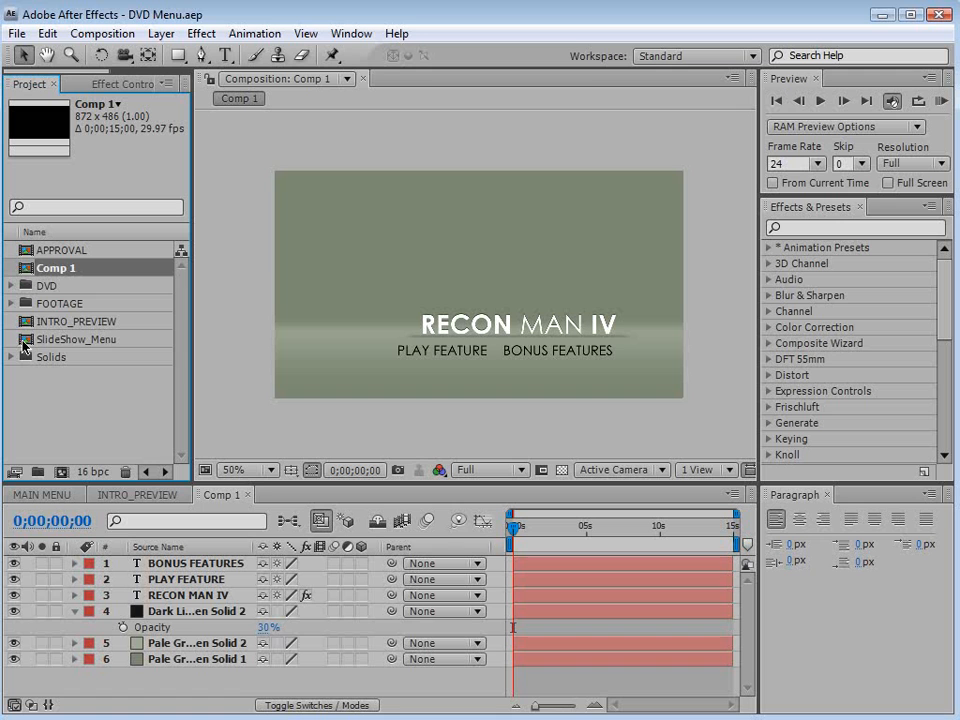
click(12, 302)
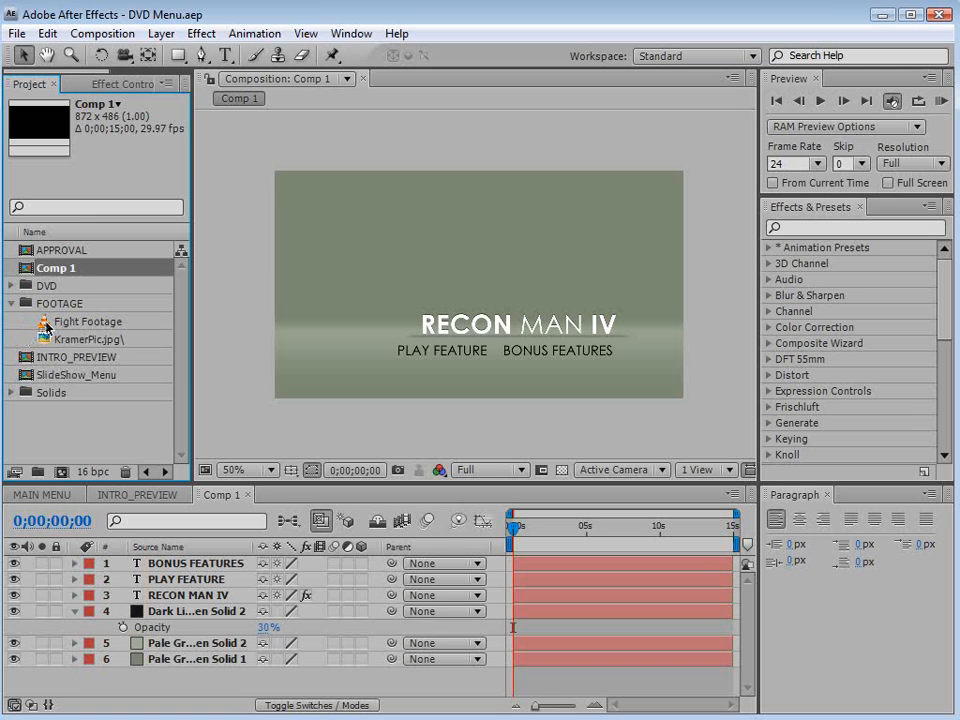
double_click(45, 327)
click(229, 430)
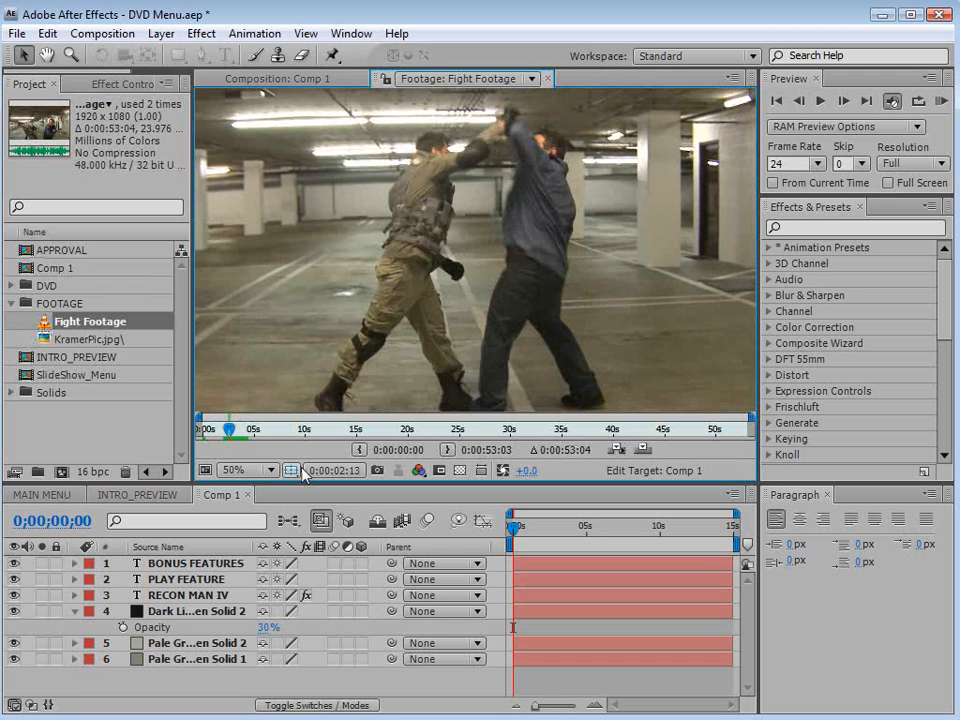
drag(229, 432, 245, 434)
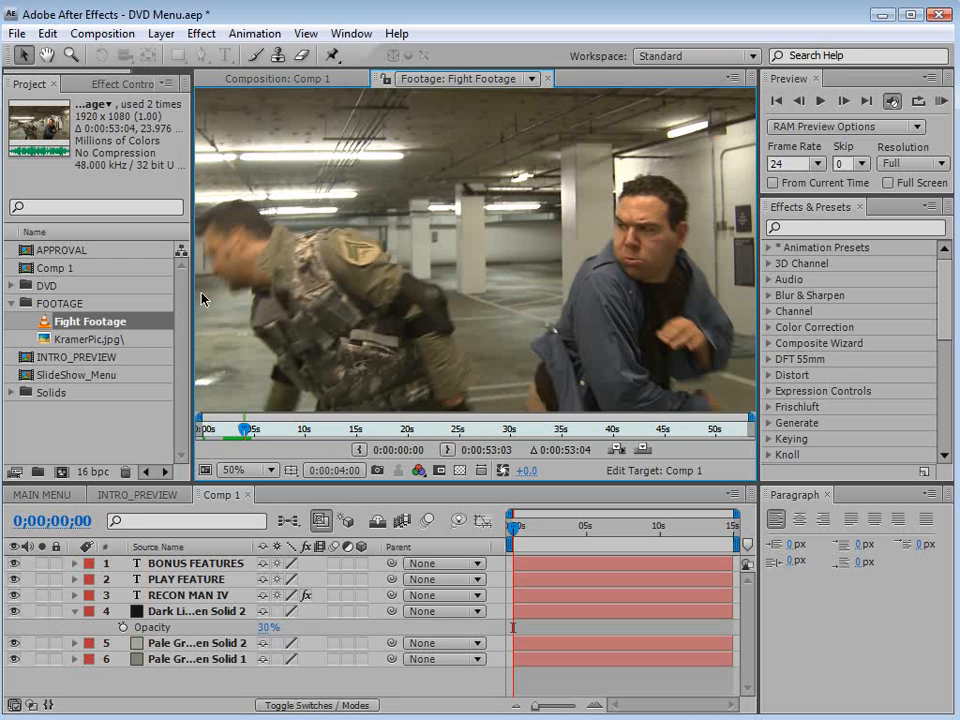
key(h)
drag(641, 348, 556, 351)
key(v)
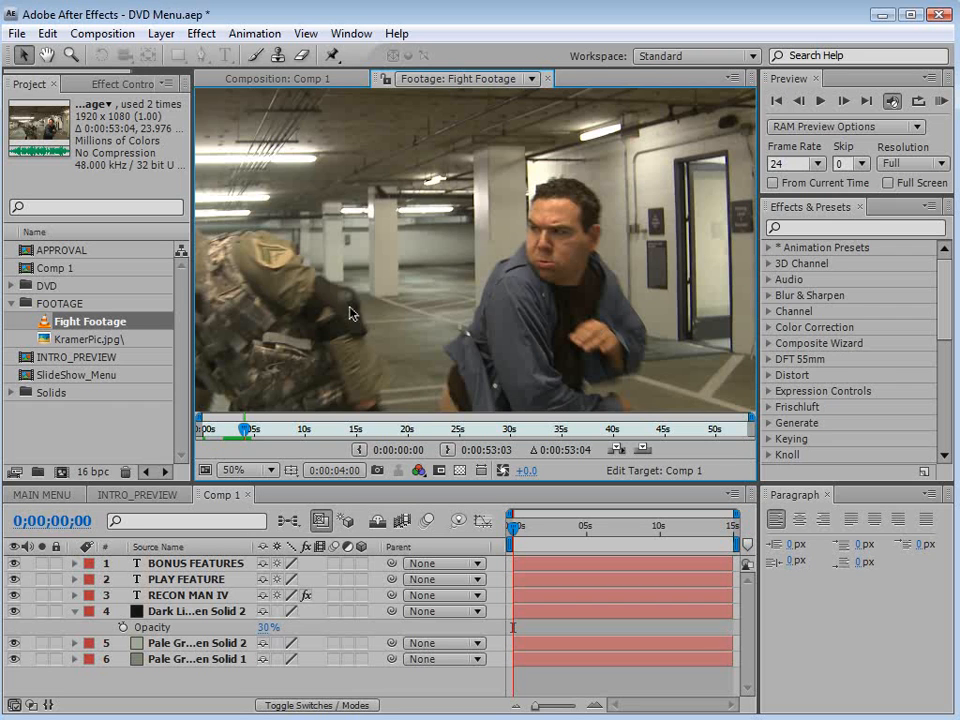
Add Fight Footage to Comp 1 as the top layer and, with the playhead at 0;00;02;05, shift it about two seconds earlier
click(265, 84)
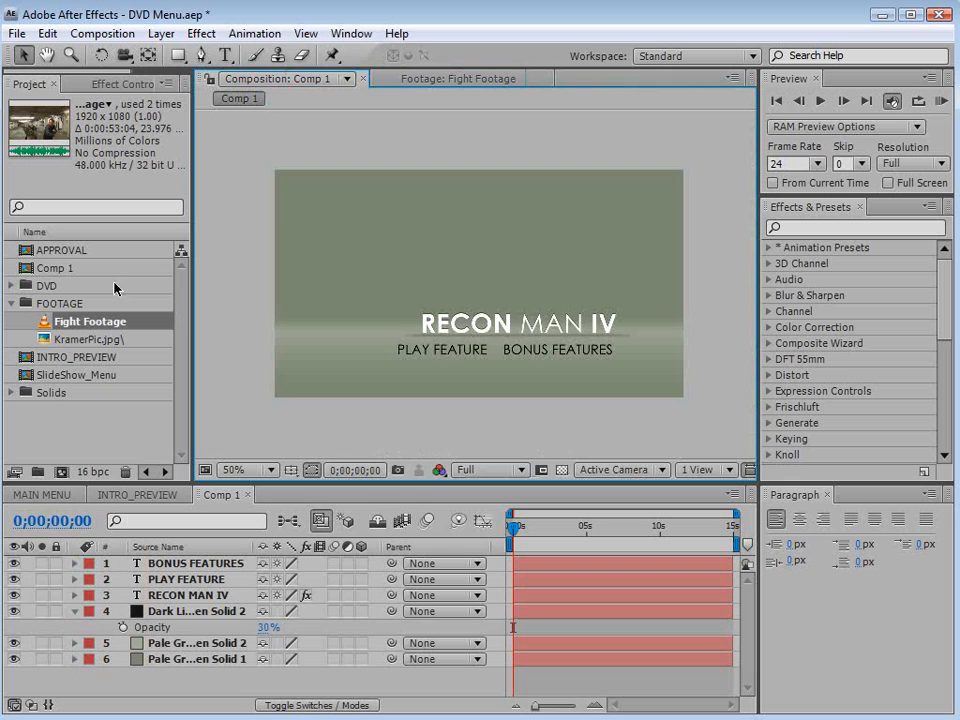
drag(95, 321, 489, 290)
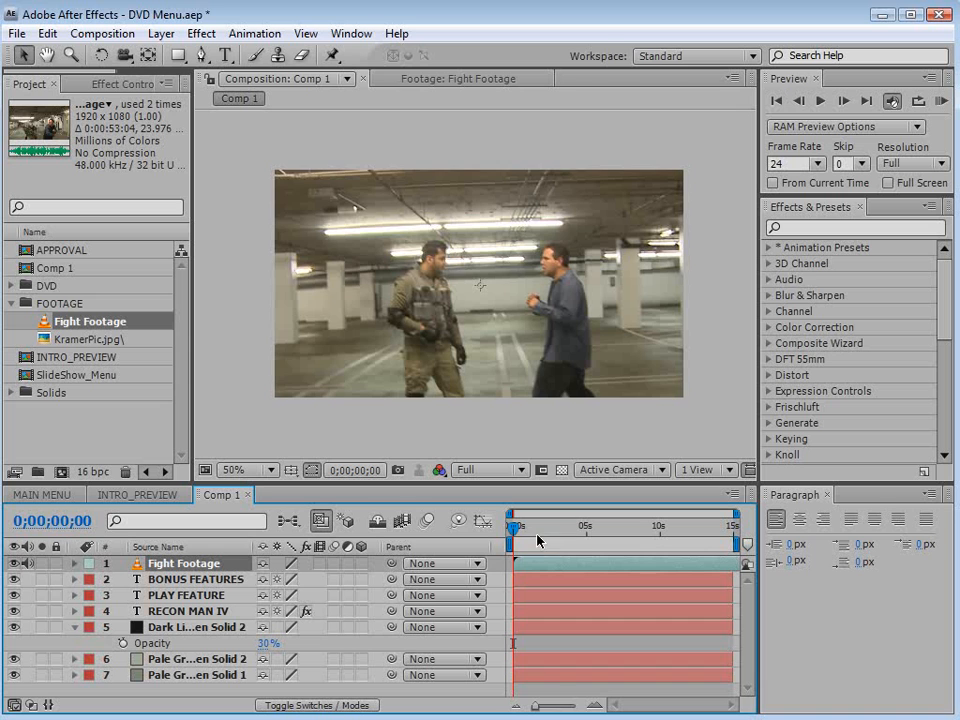
drag(514, 534, 546, 528)
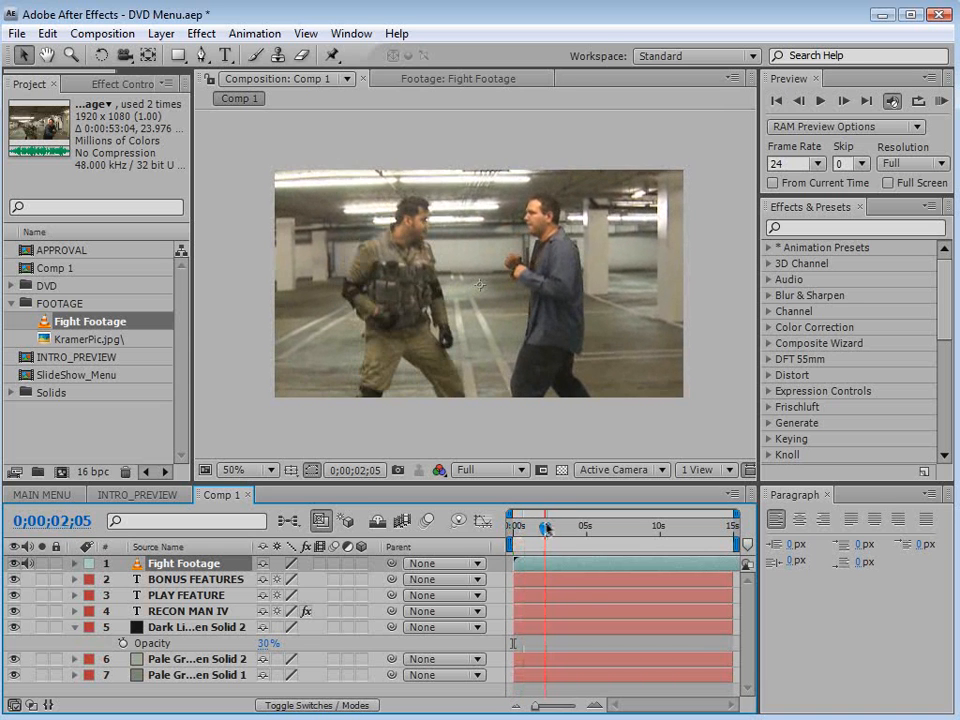
click(516, 567)
mouse_move(516, 567)
mouse_down()
mouse_move(561, 566)
mouse_move(542, 572)
mouse_up()
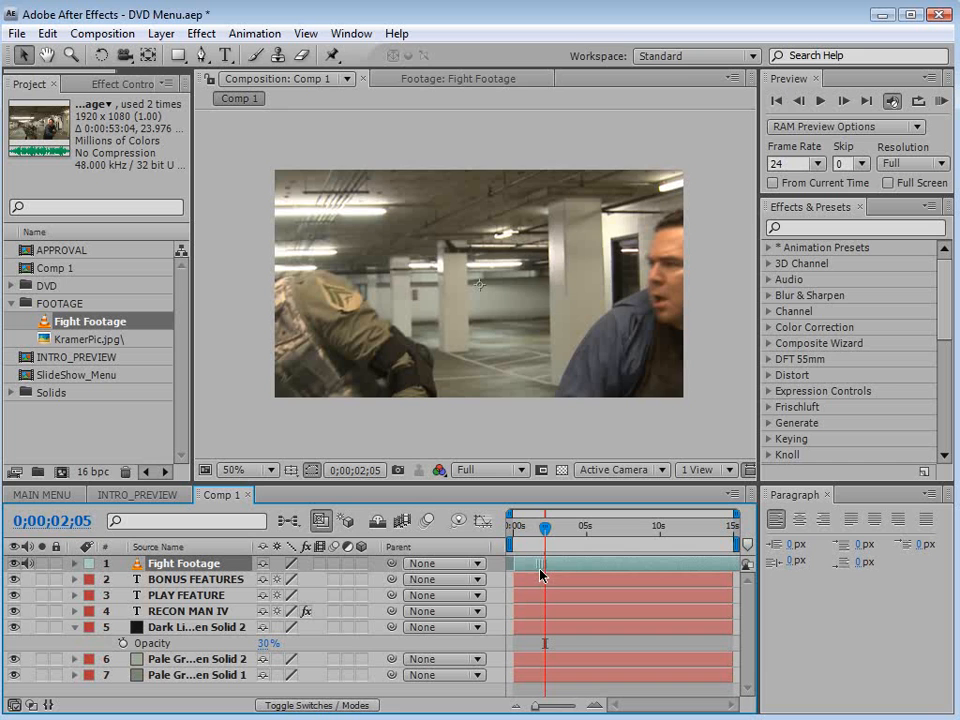
Scale Fight Footage down until it is slightly larger than the comp frame and shift it up and left to frame both fighters
key(comma)
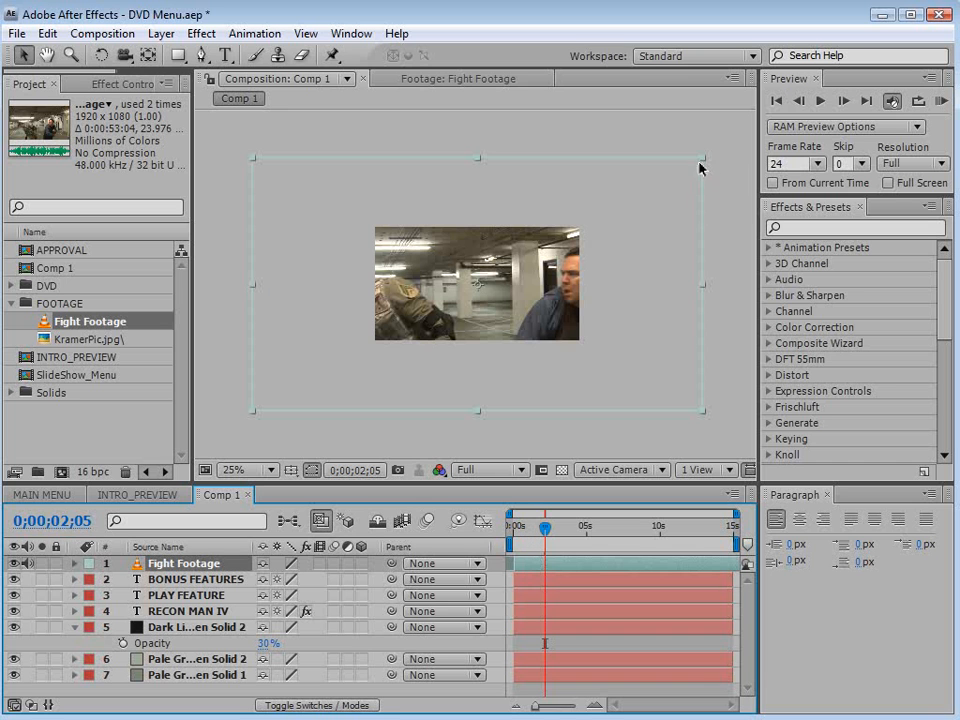
drag(701, 161, 626, 205)
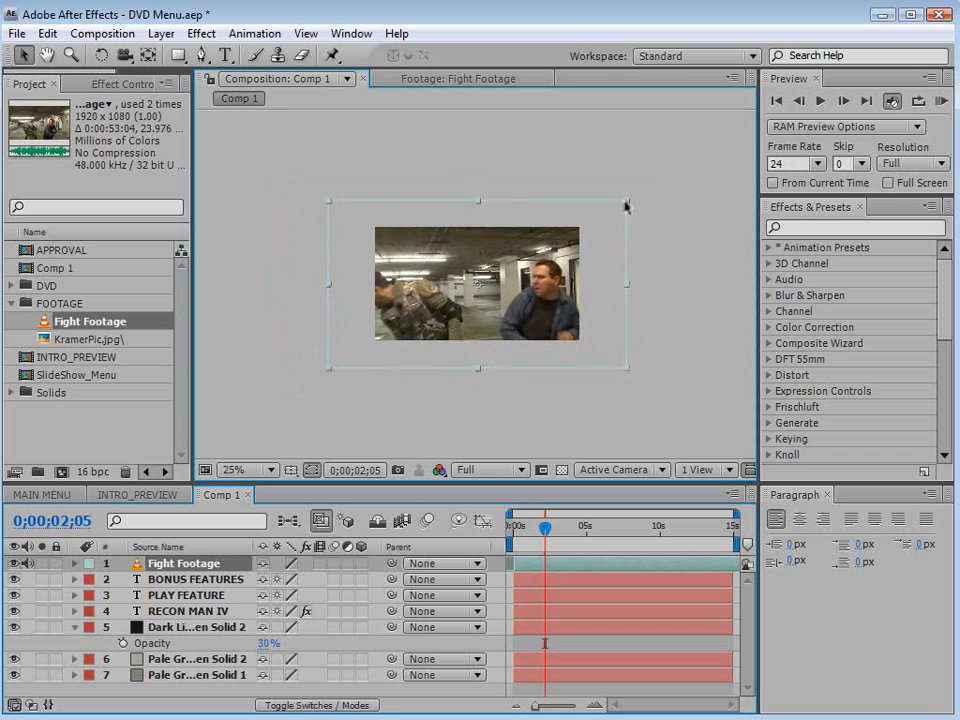
key(period)
drag(491, 385, 466, 361)
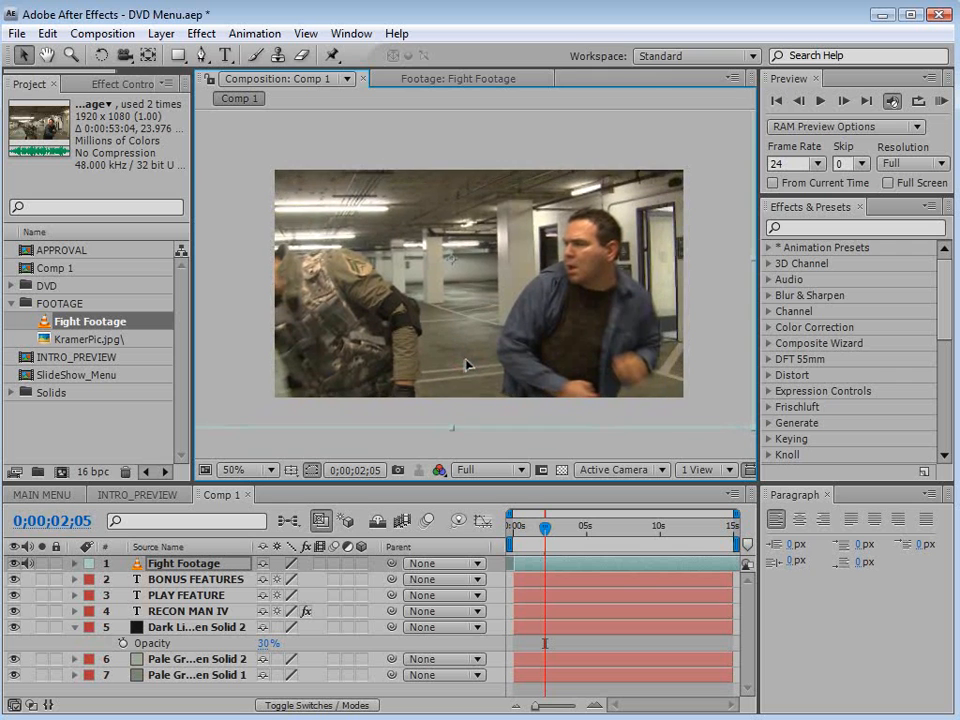
key(comma)
drag(615, 182, 601, 197)
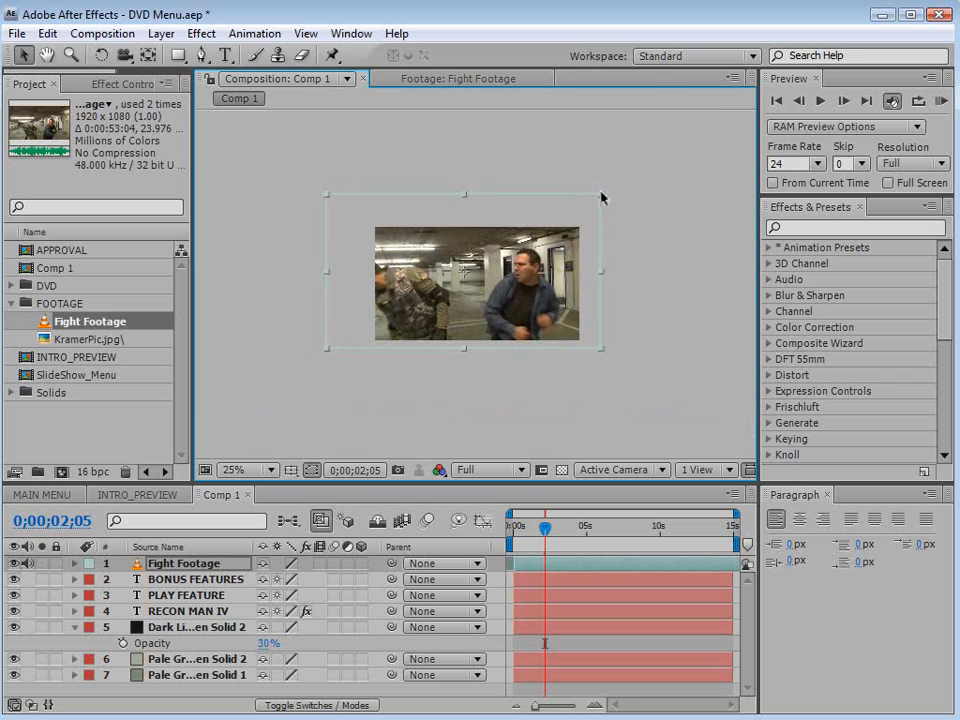
key(period)
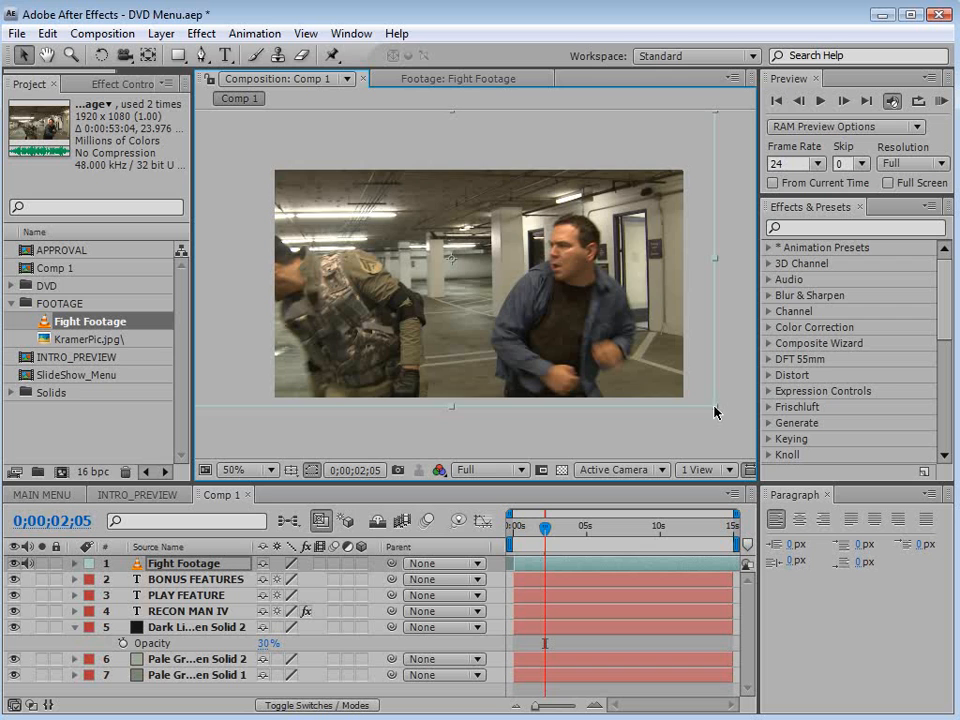
drag(724, 418, 711, 408)
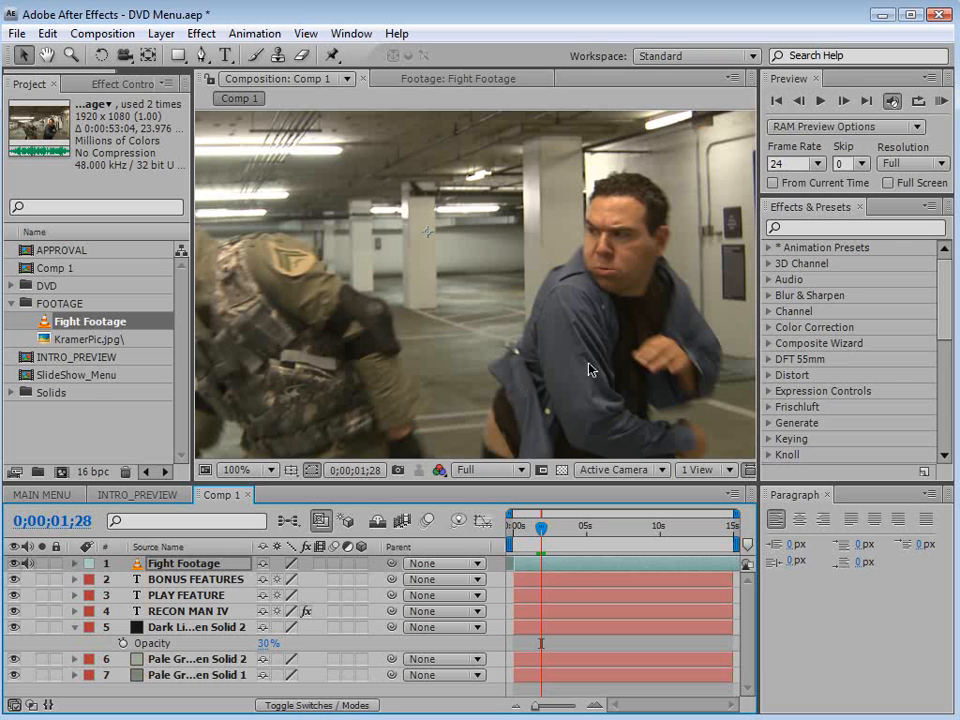
Enable time remapping on the Fight Footage layer
scroll(480, 336, down, 1)
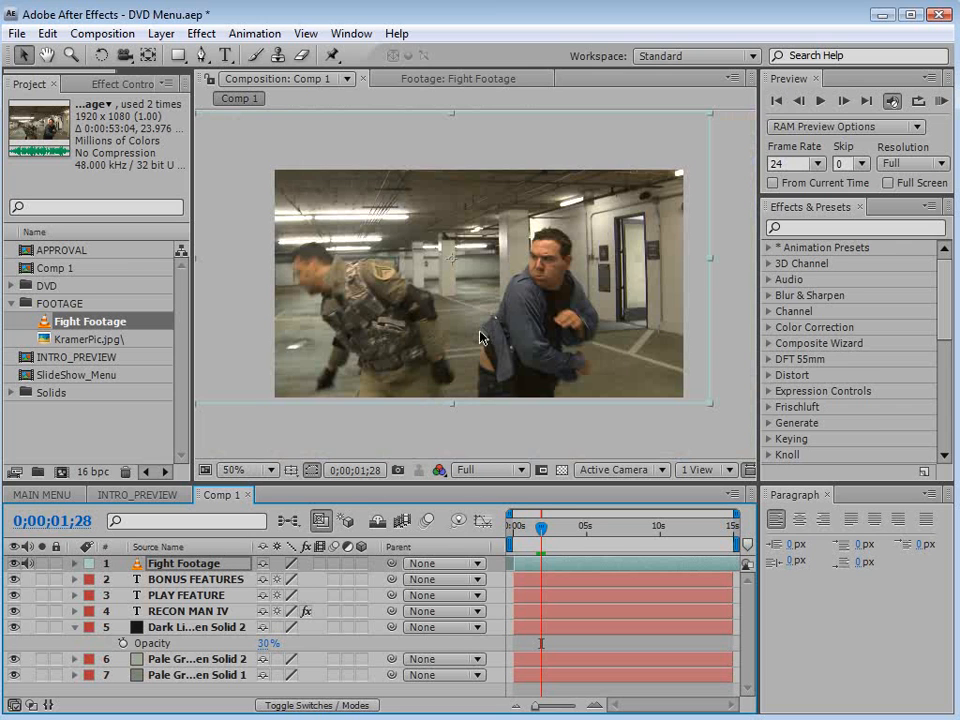
click(161, 33)
mouse_move(190, 259)
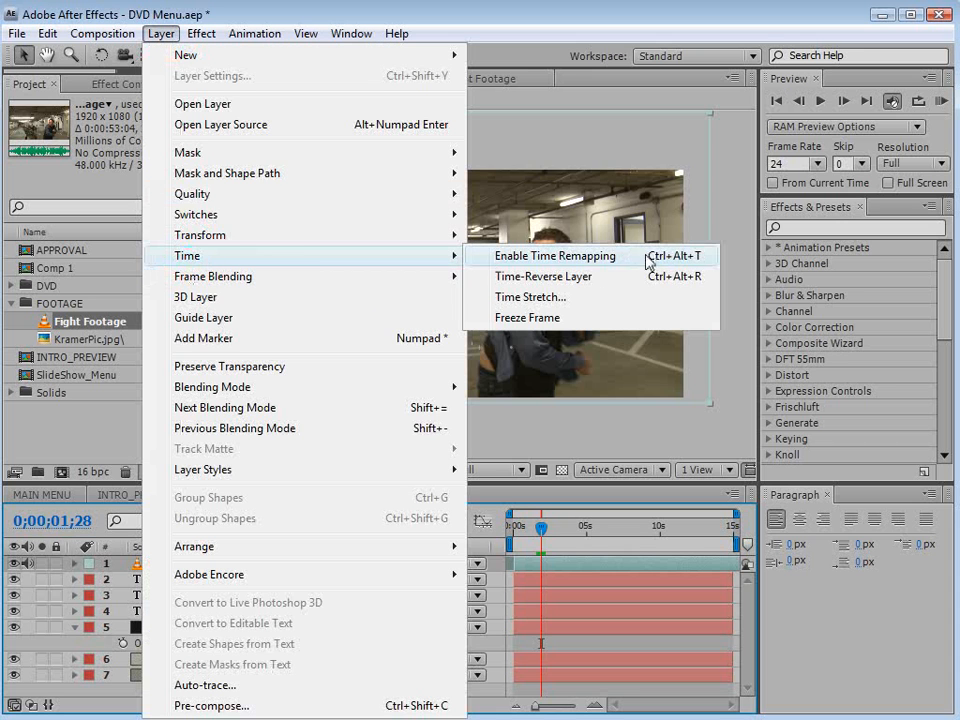
click(607, 262)
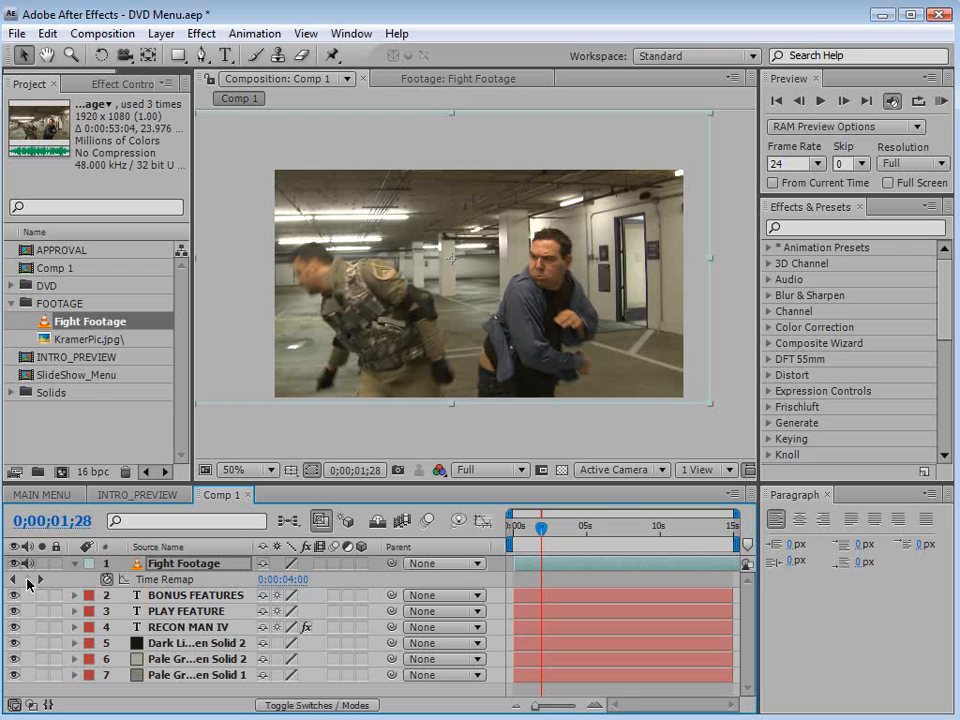
Add a Time Remap keyframe to Fight Footage at 0;00;01;28 and remove its end keyframe to freeze the footage from that point
click(27, 579)
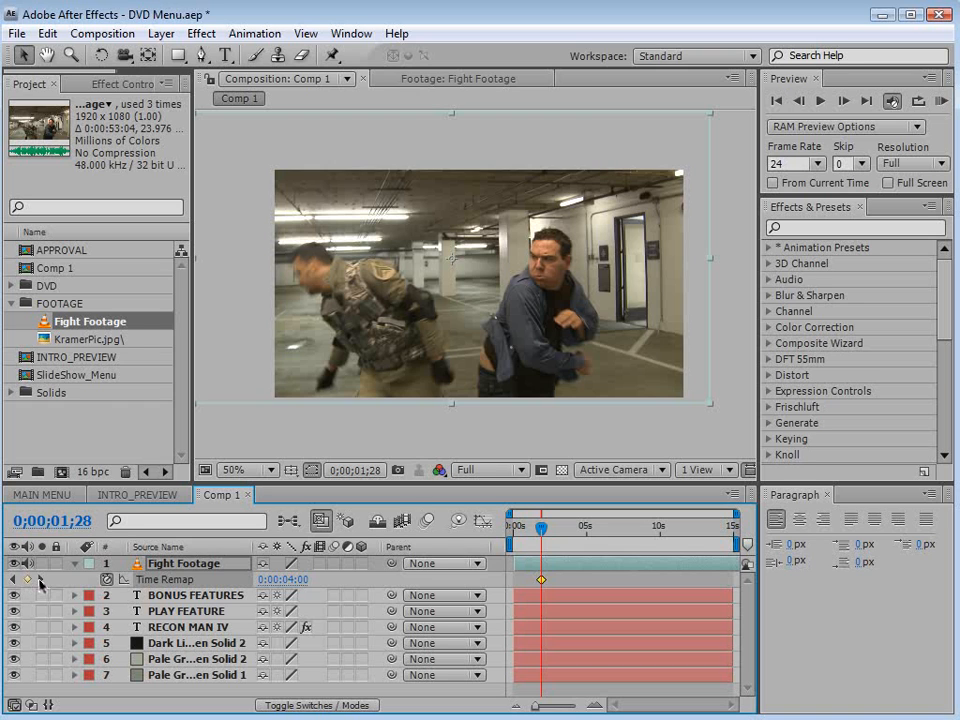
click(40, 580)
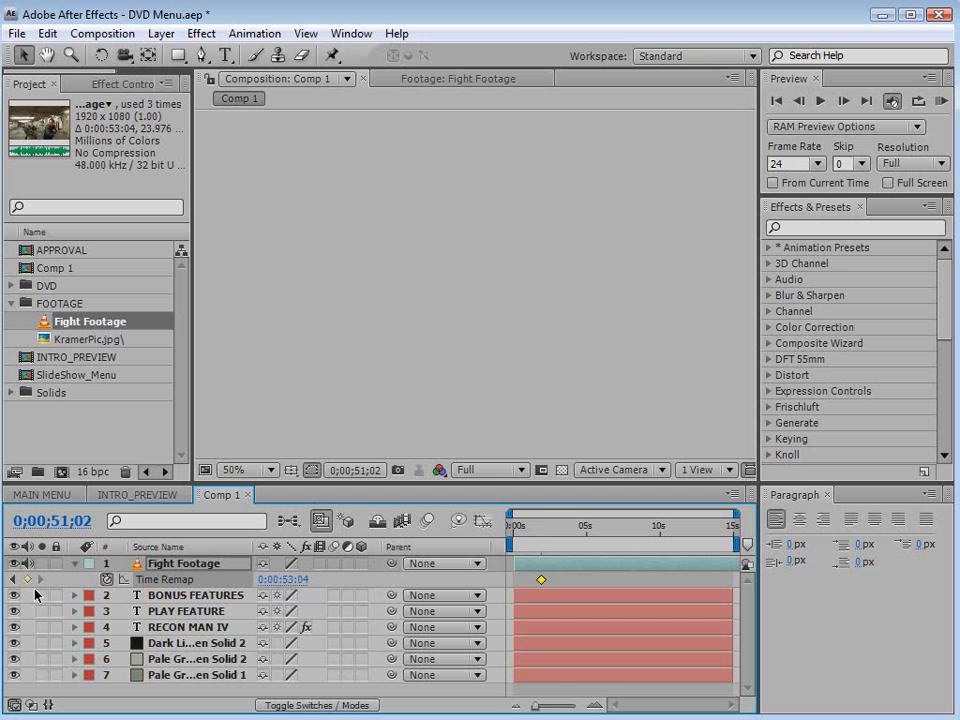
click(28, 580)
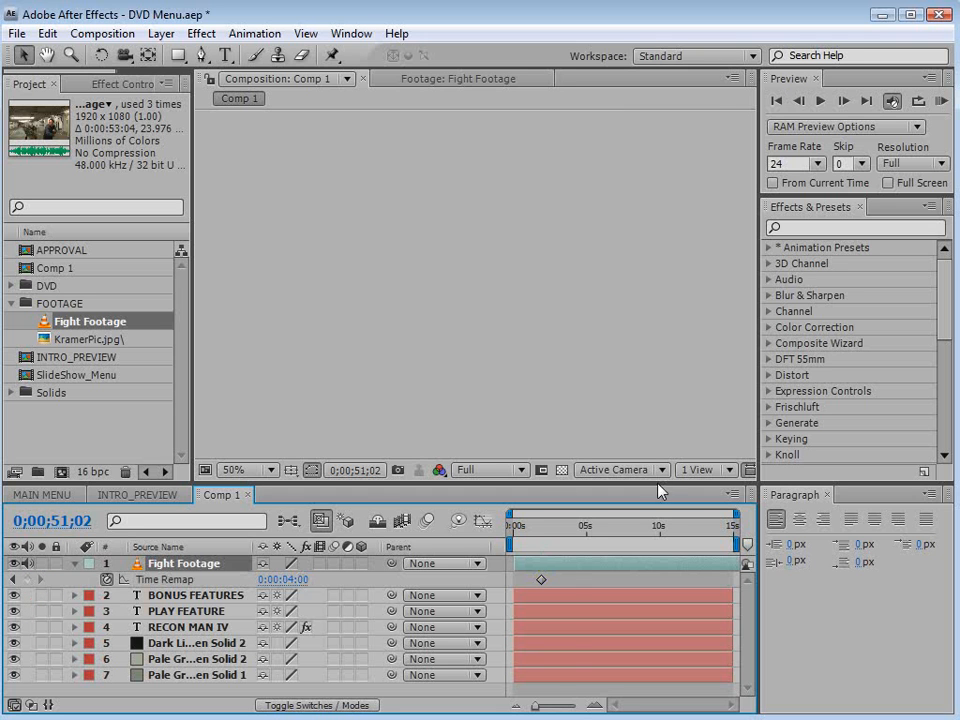
drag(570, 527, 589, 548)
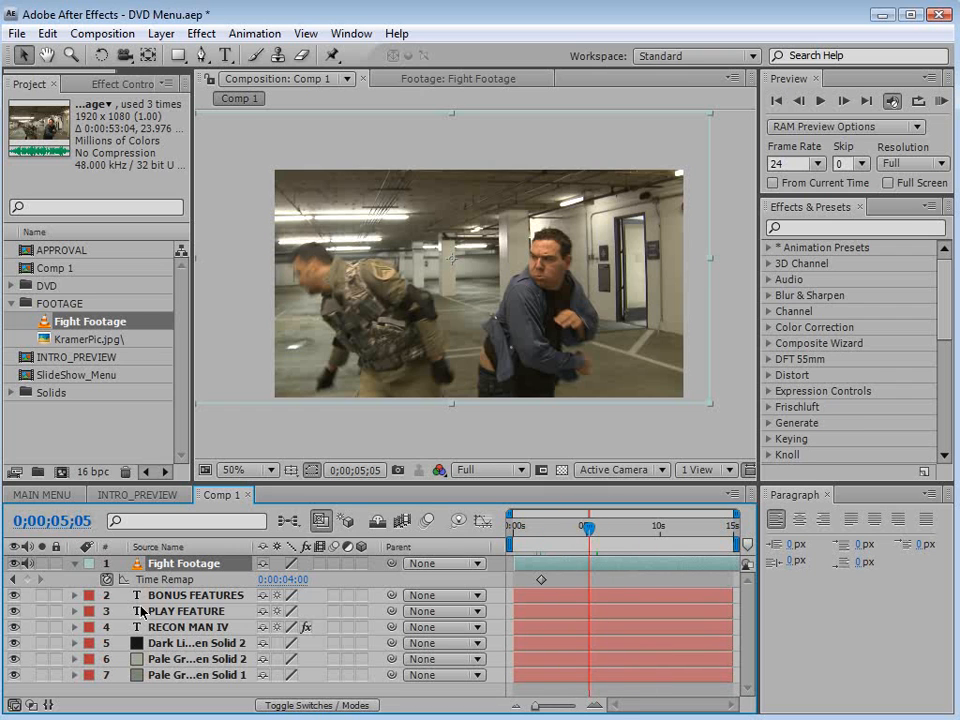
click(77, 570)
mouse_move(546, 526)
mouse_down()
mouse_move(530, 525)
mouse_move(519, 545)
mouse_move(540, 546)
mouse_up()
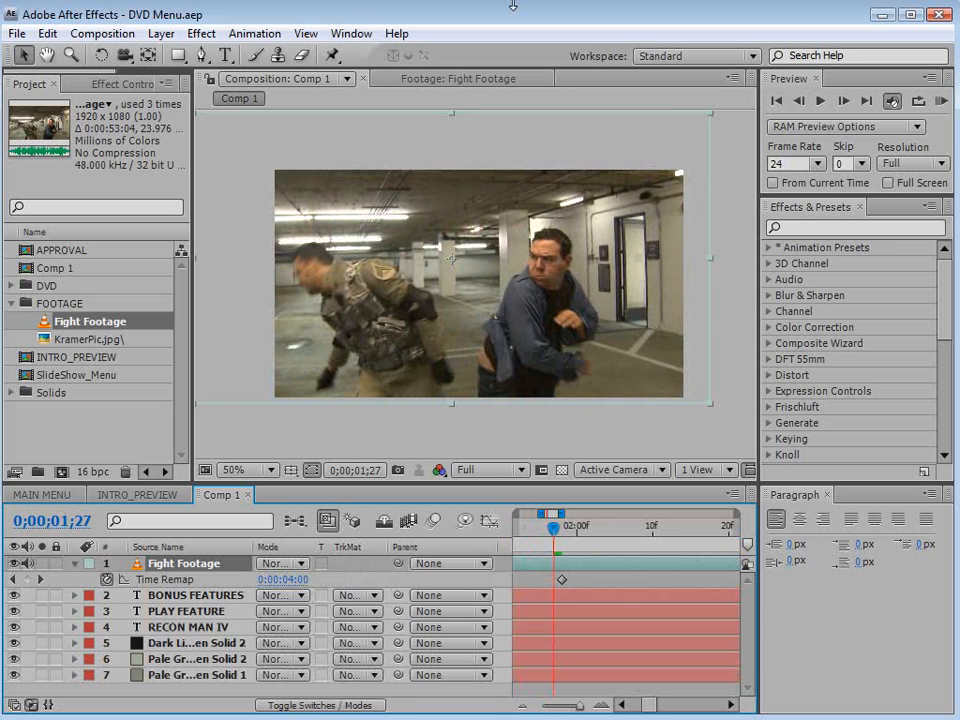
Apply the Tint and Curves effects to the Fight Footage layer
click(200, 33)
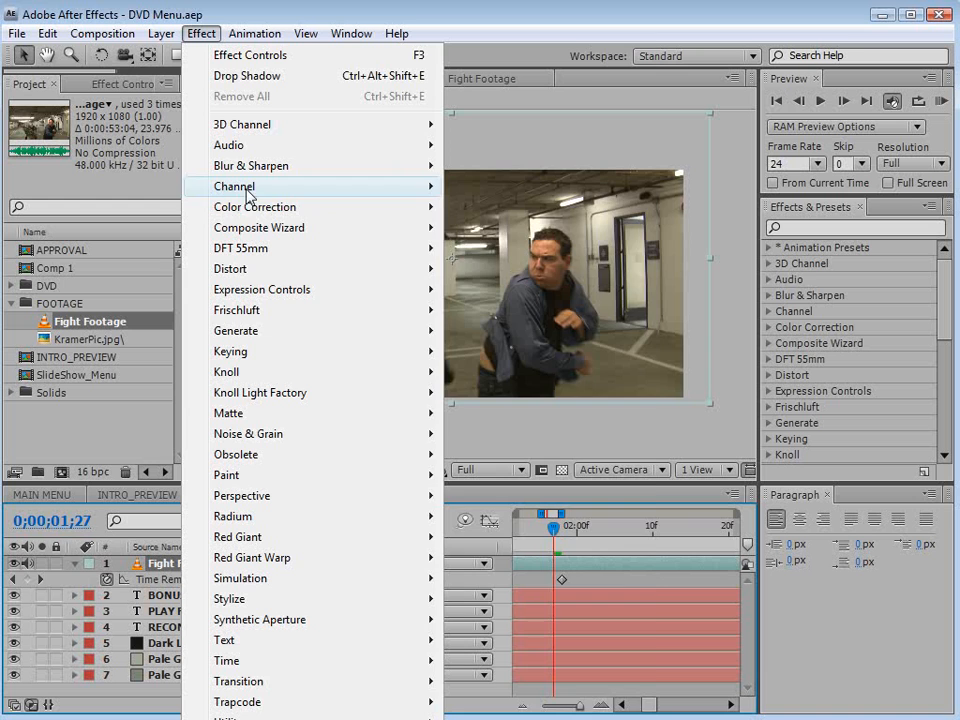
mouse_move(230, 207)
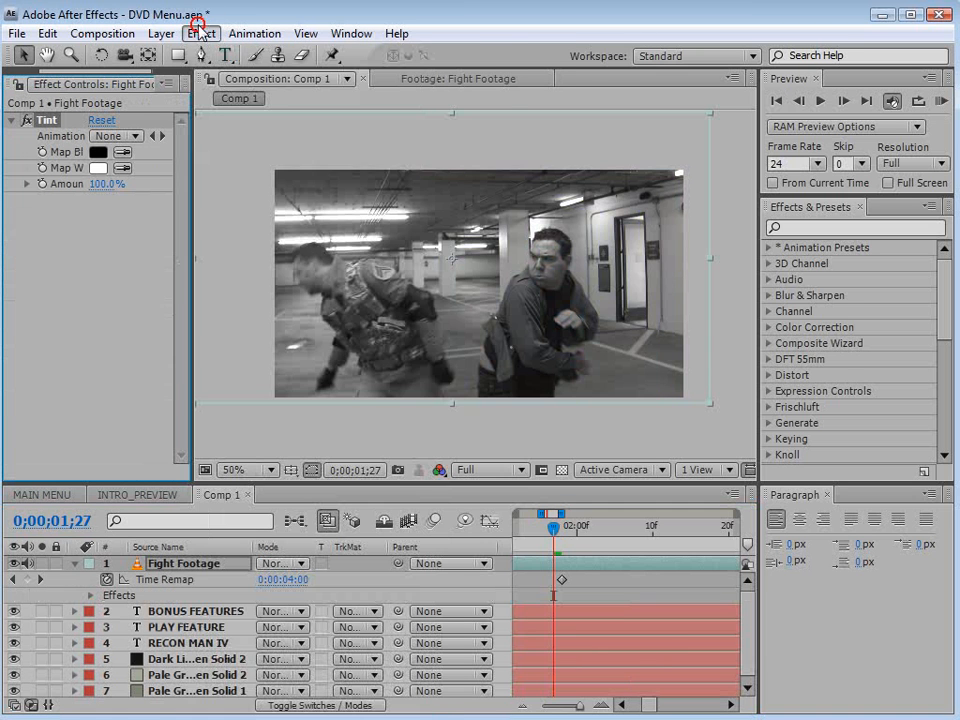
click(200, 31)
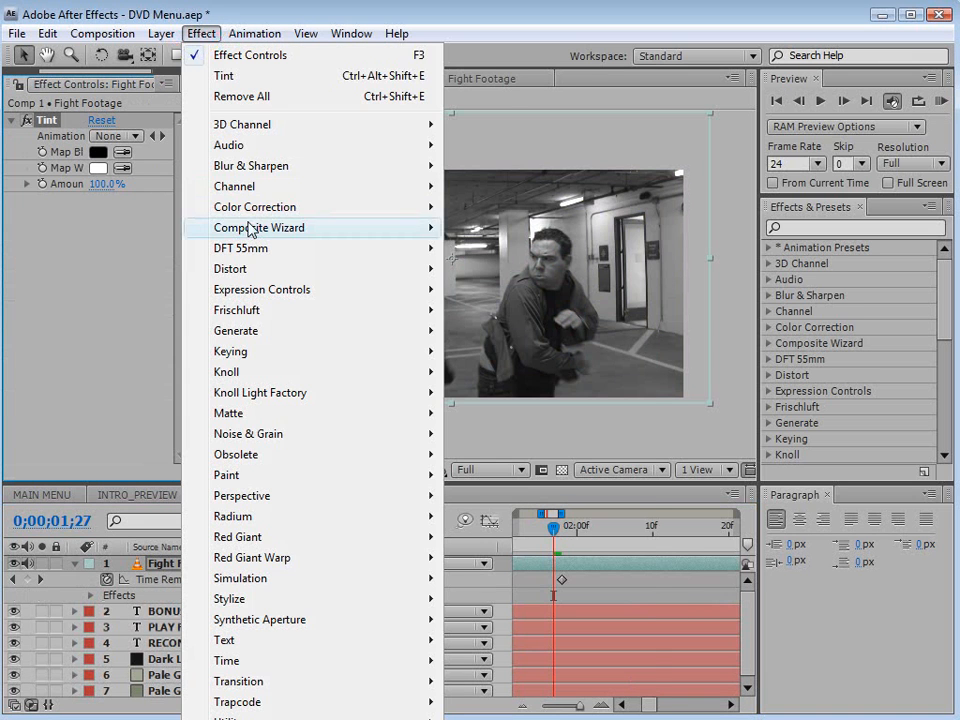
mouse_move(229, 206)
click(500, 517)
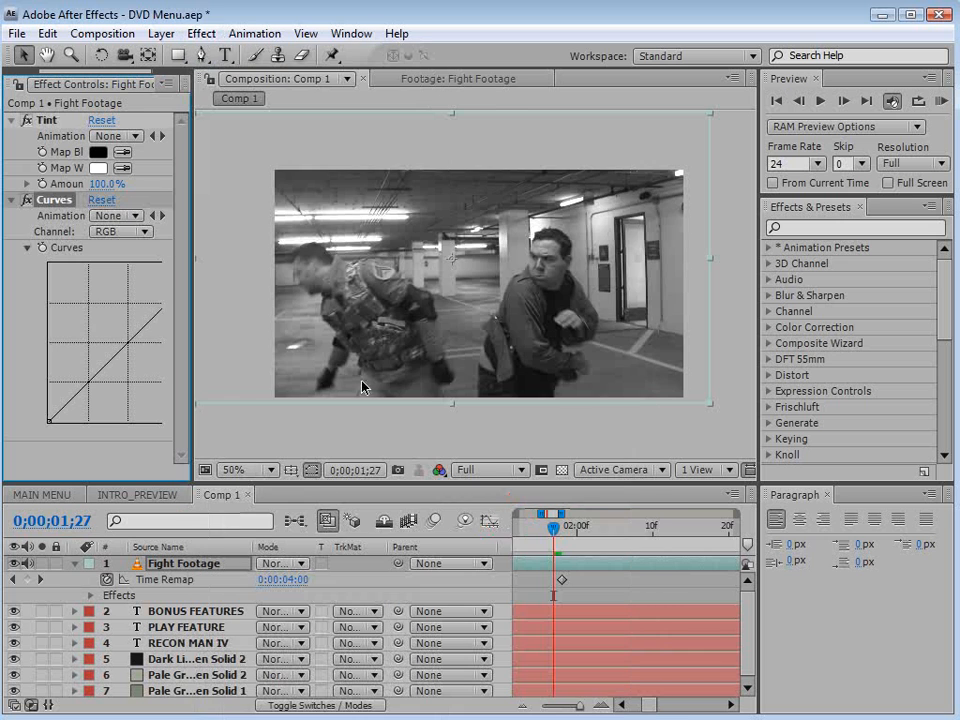
Set the Tint amount to 70% and darken Fight Footage by pulling the middle of its RGB curve down
drag(94, 184, 75, 186)
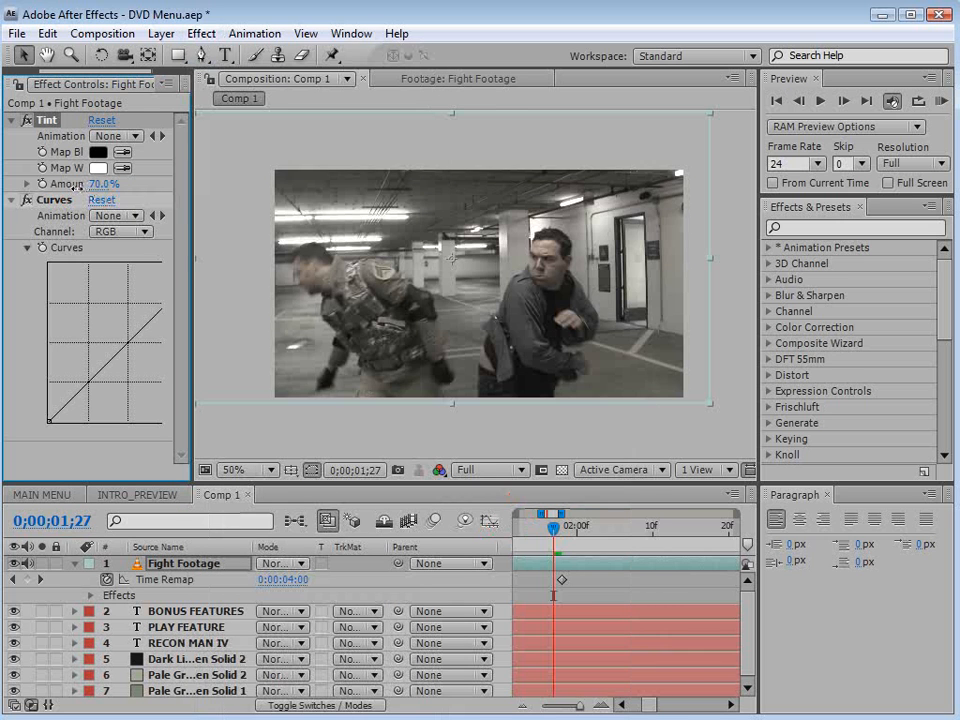
drag(196, 268, 229, 266)
drag(145, 318, 148, 345)
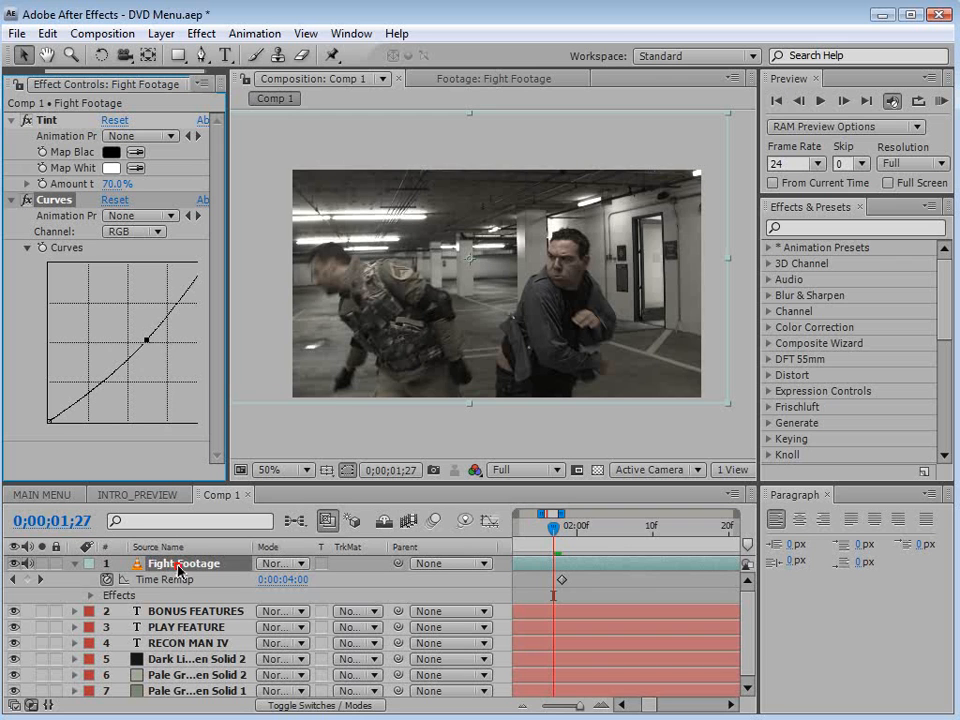
Give the Fight Footage layer a Linear blending mode so it blends with the menu layers beneath it
click(281, 563)
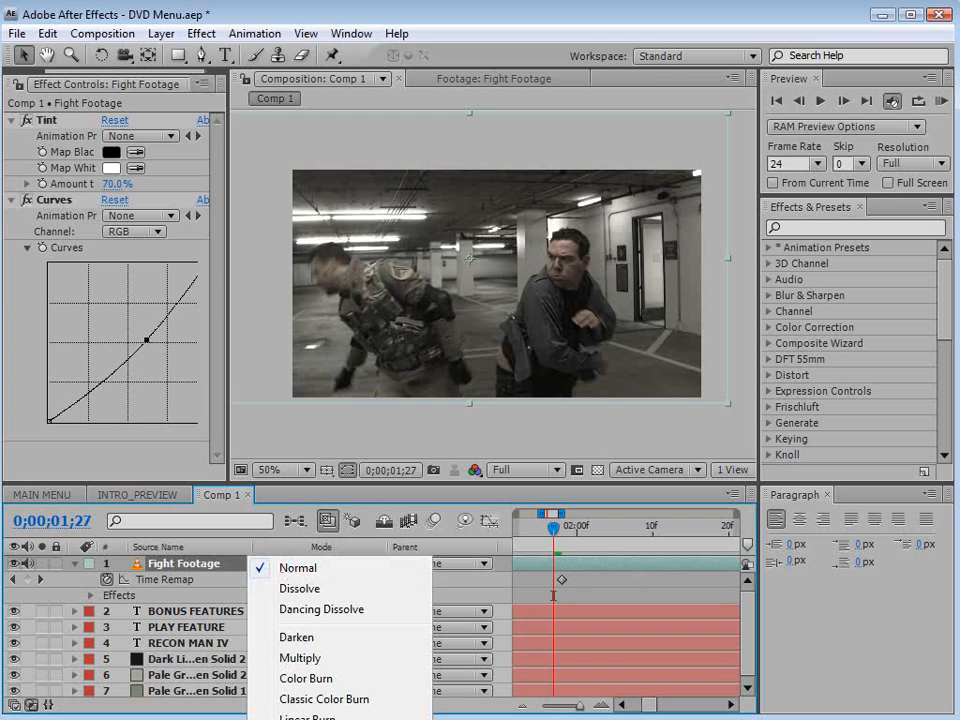
click(310, 718)
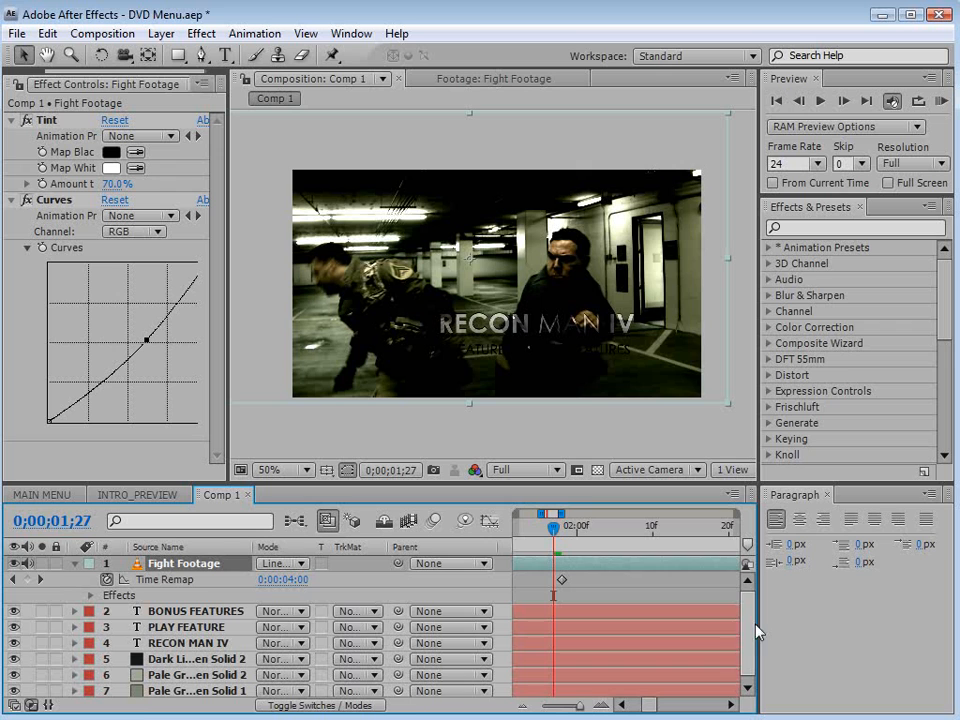
drag(750, 627, 750, 650)
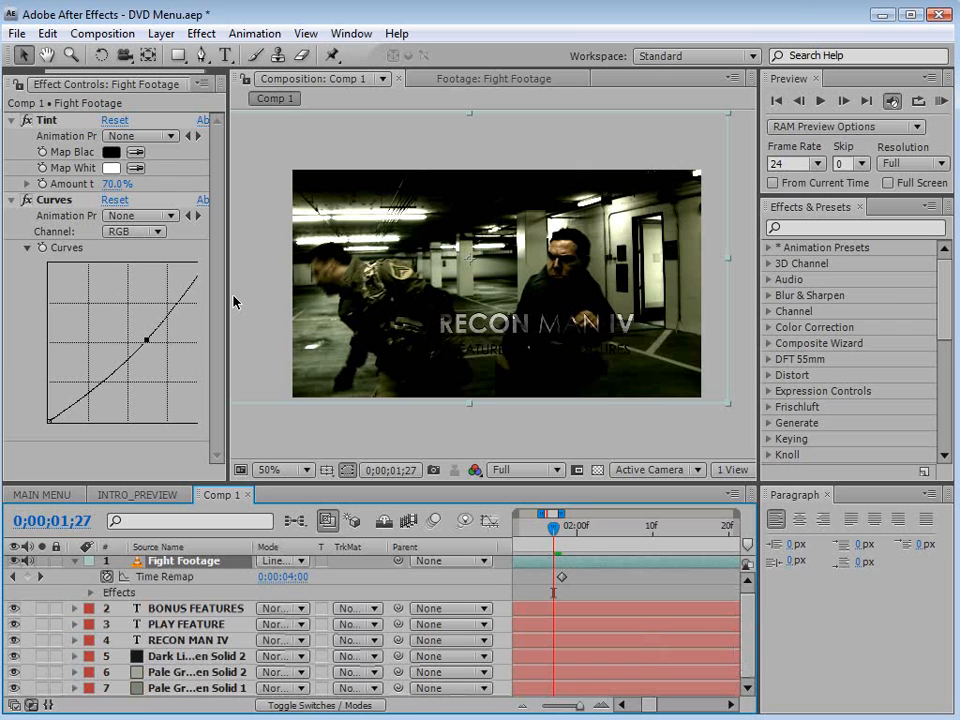
Add a lower point to the Fight Footage RGB curve and raise it to lift the shadows
click(55, 200)
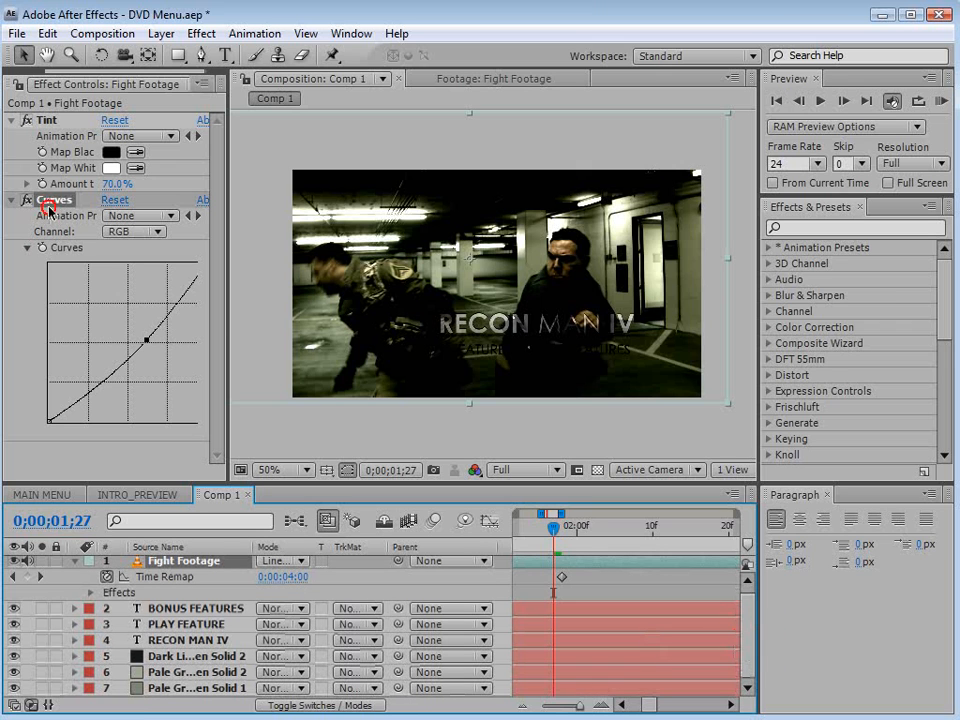
click(97, 380)
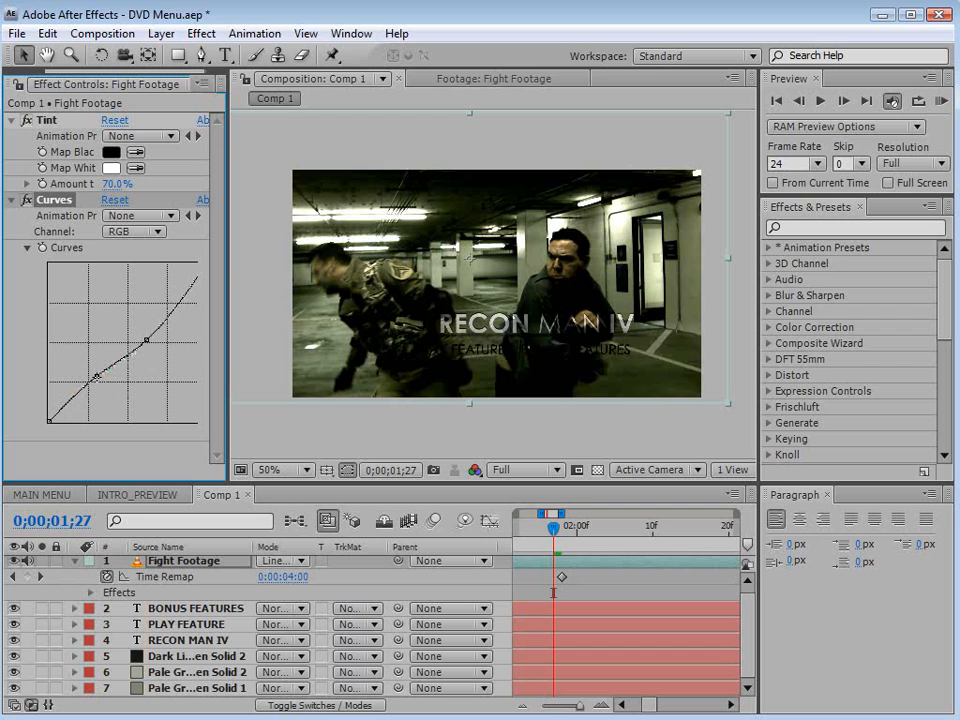
drag(97, 380, 88, 377)
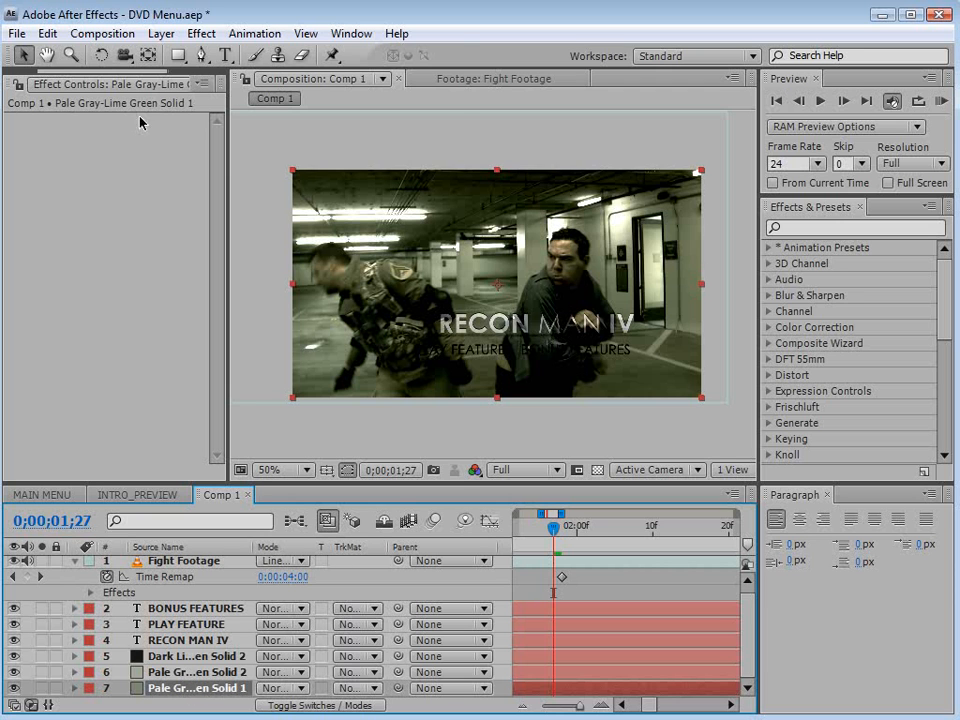
Recolor the Pale Gray-Lime Green background solid to a more saturated medium gray-green with a hue of 106°
click(160, 33)
click(207, 78)
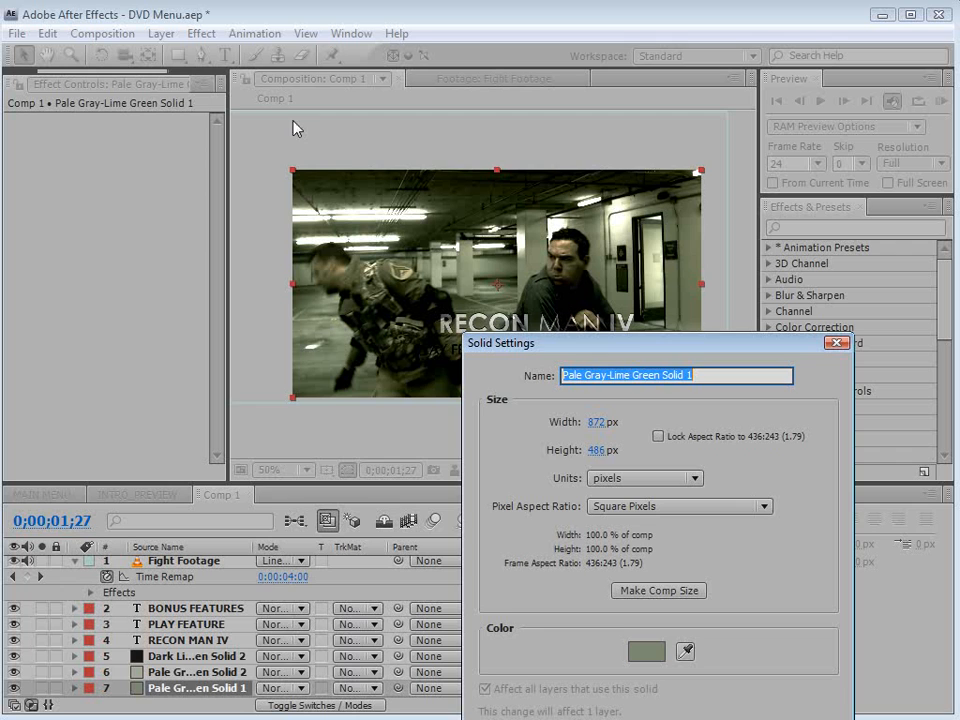
click(652, 649)
click(521, 561)
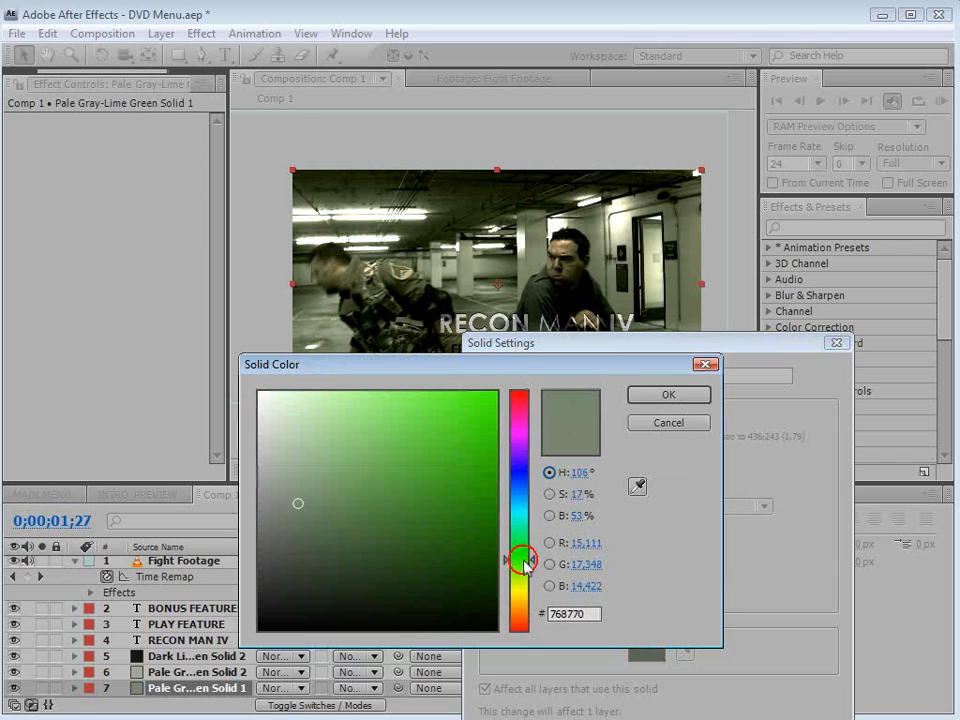
drag(317, 516, 347, 526)
click(669, 396)
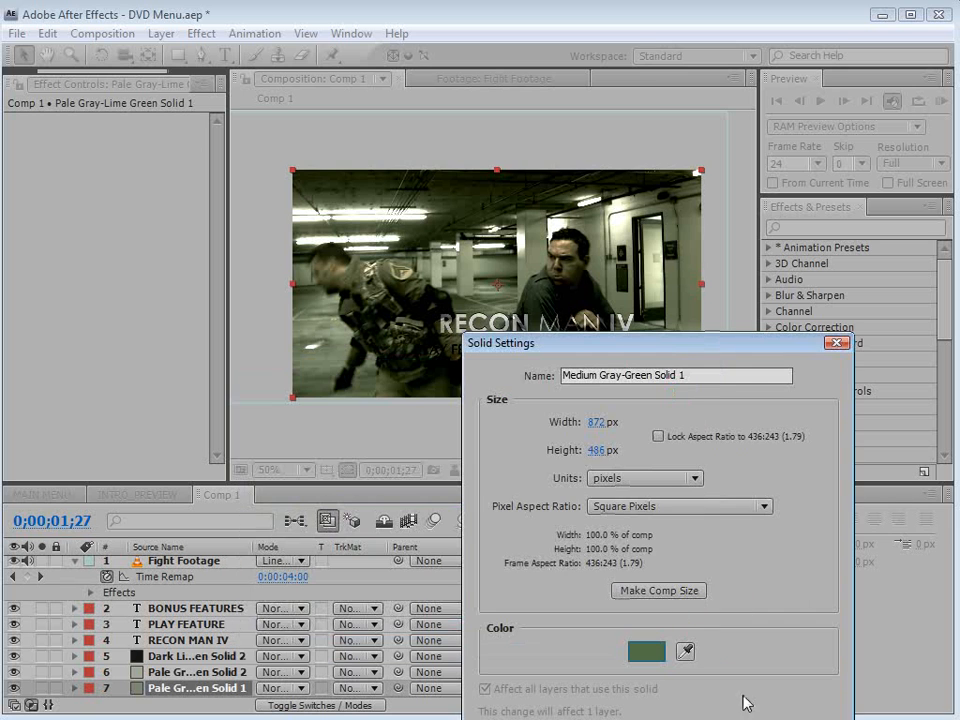
drag(734, 366, 714, 257)
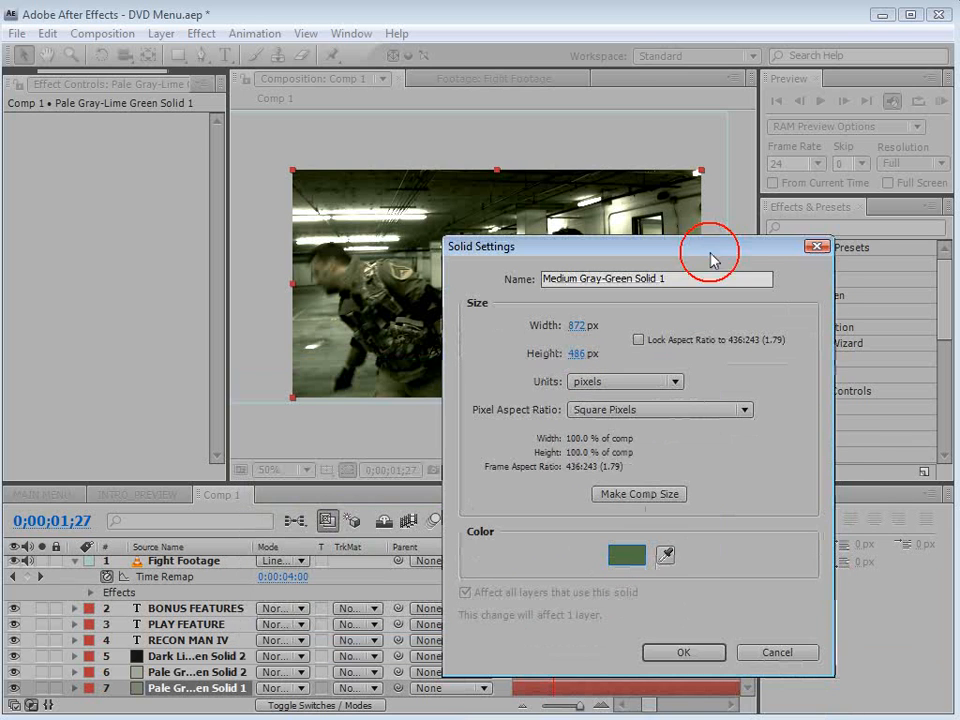
click(686, 662)
Raise both points of the Fight Footage RGB curve slightly to brighten the shadows and midtones
click(531, 564)
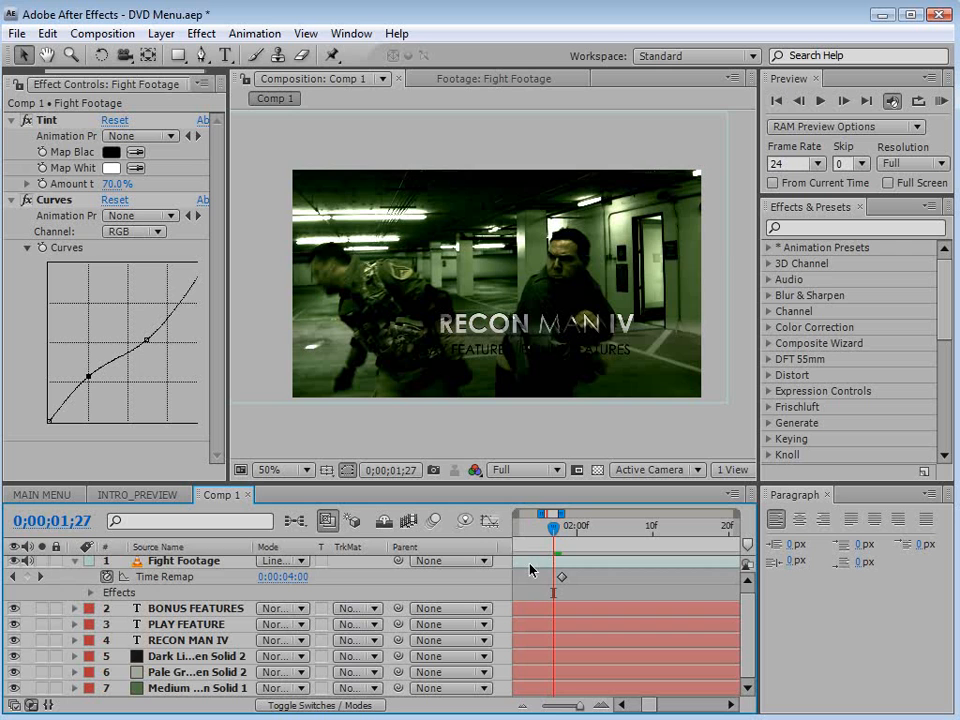
drag(88, 377, 84, 371)
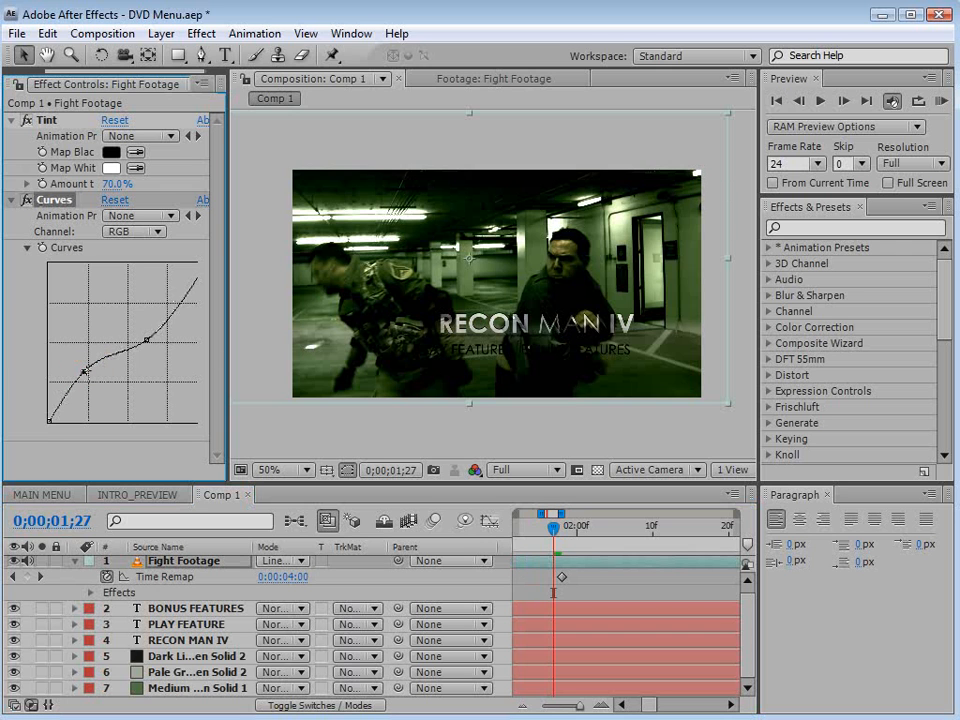
drag(146, 340, 140, 335)
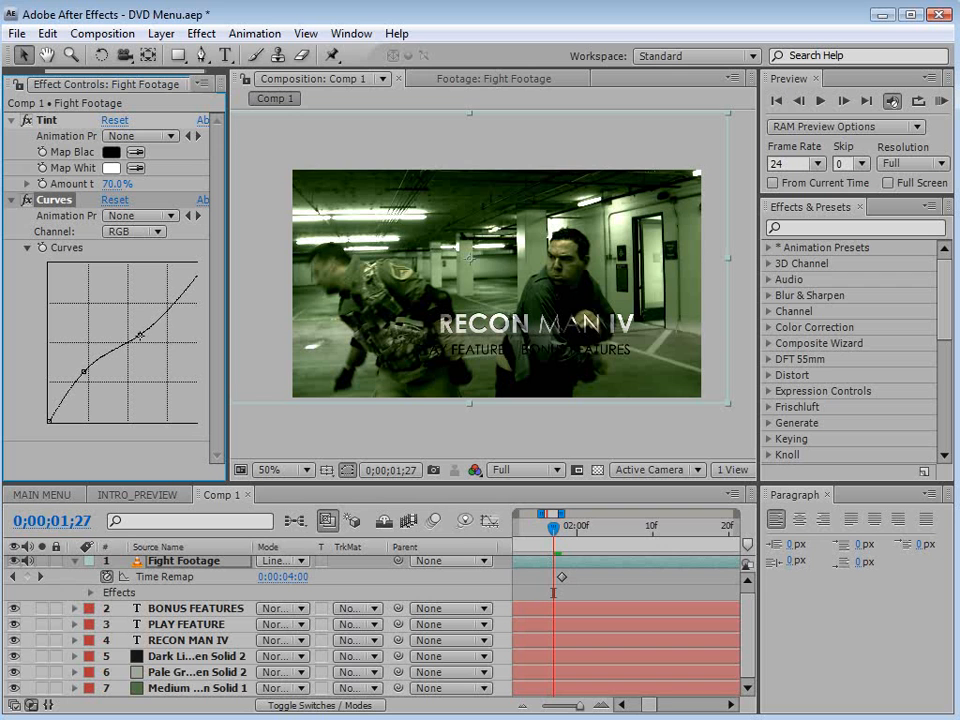
click(597, 585)
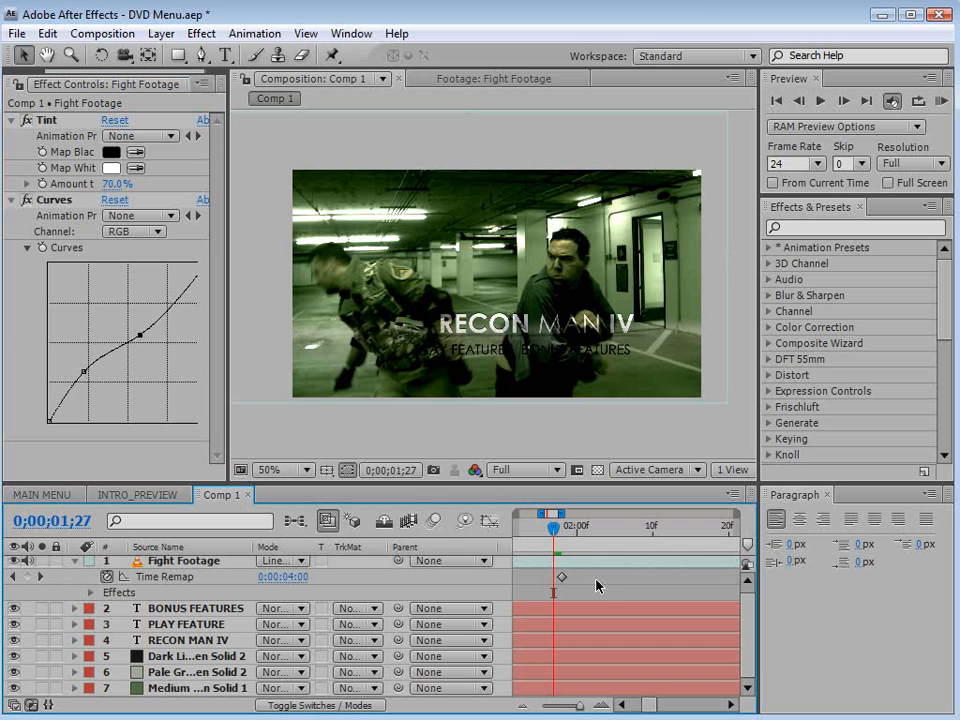
Create a comp-sized medium gray-green solid as the top layer of Comp 1
click(161, 33)
mouse_move(190, 55)
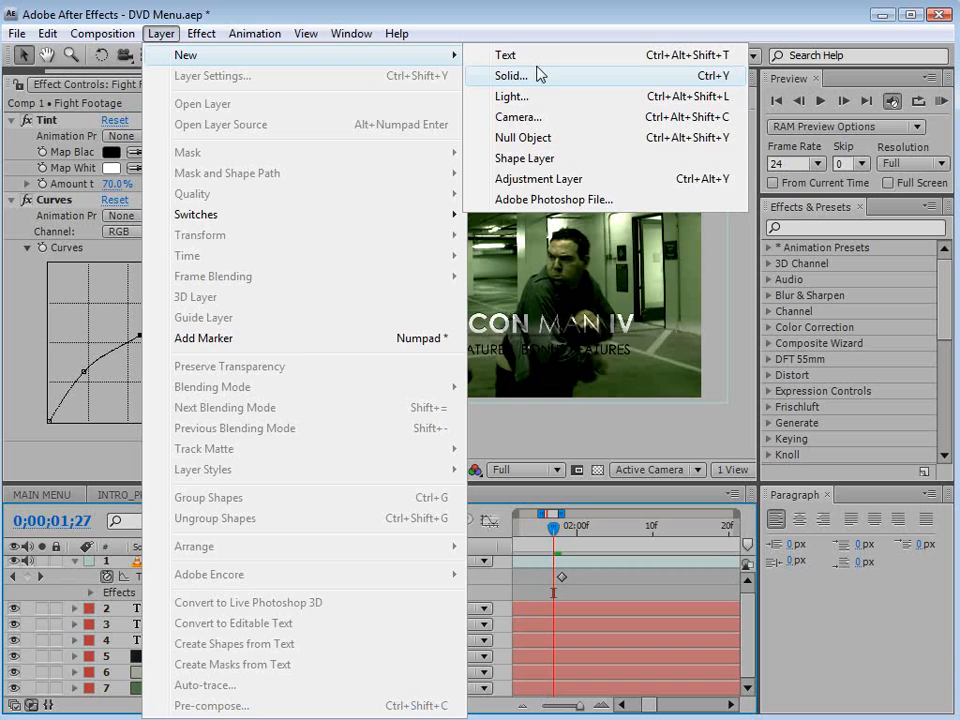
click(536, 75)
click(500, 557)
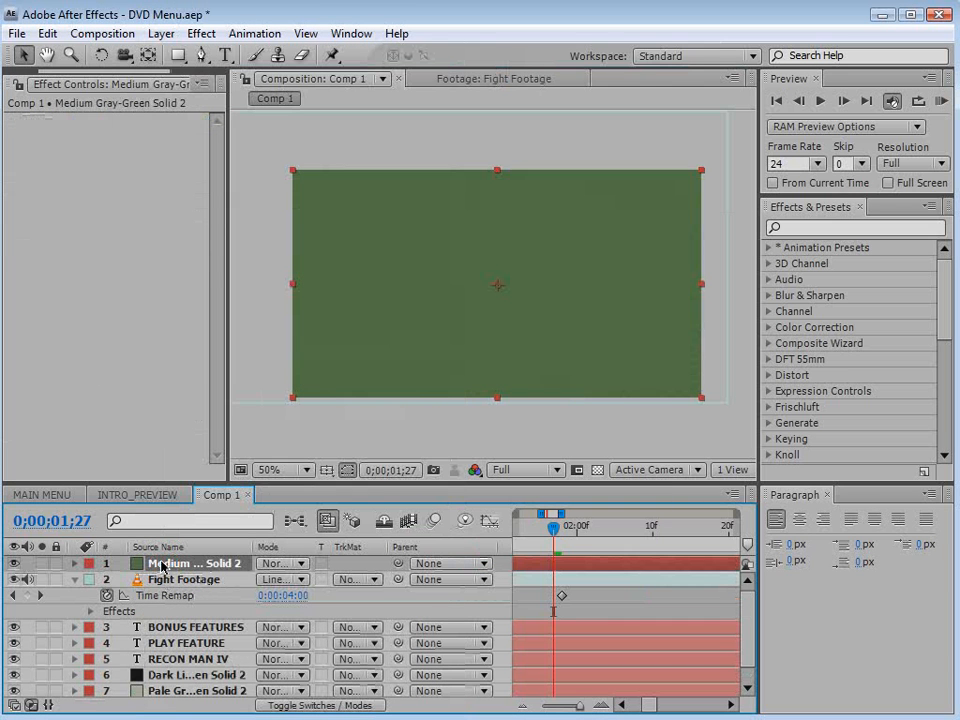
Draw a rectangular mask on the new green solid covering the upper part of the frame, ending just above the RECON MAN IV title
click(177, 55)
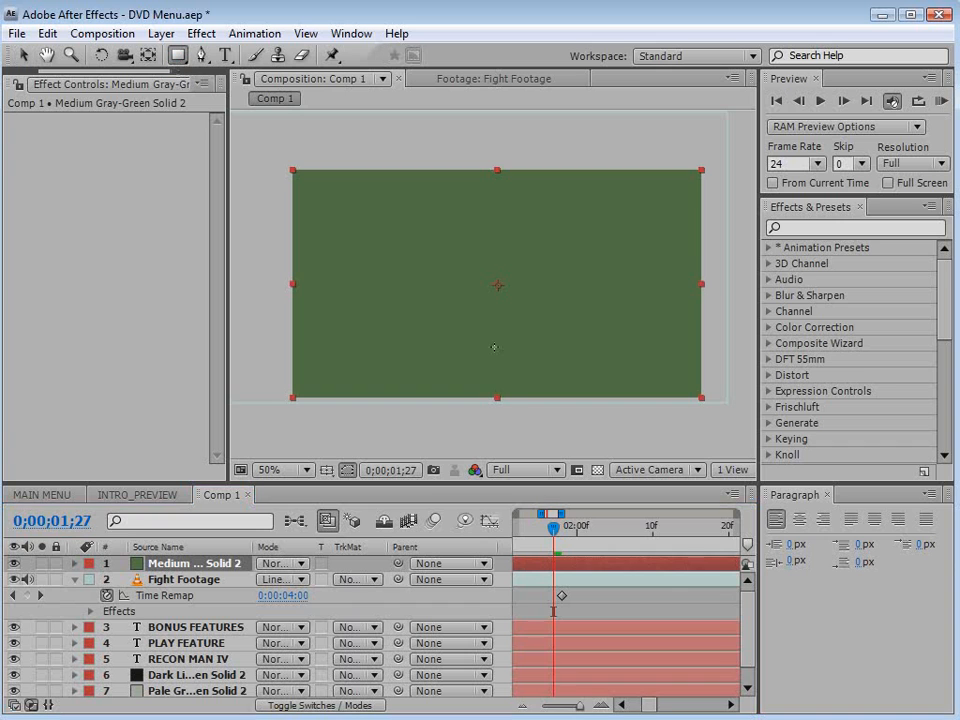
key(comma)
drag(292, 141, 660, 292)
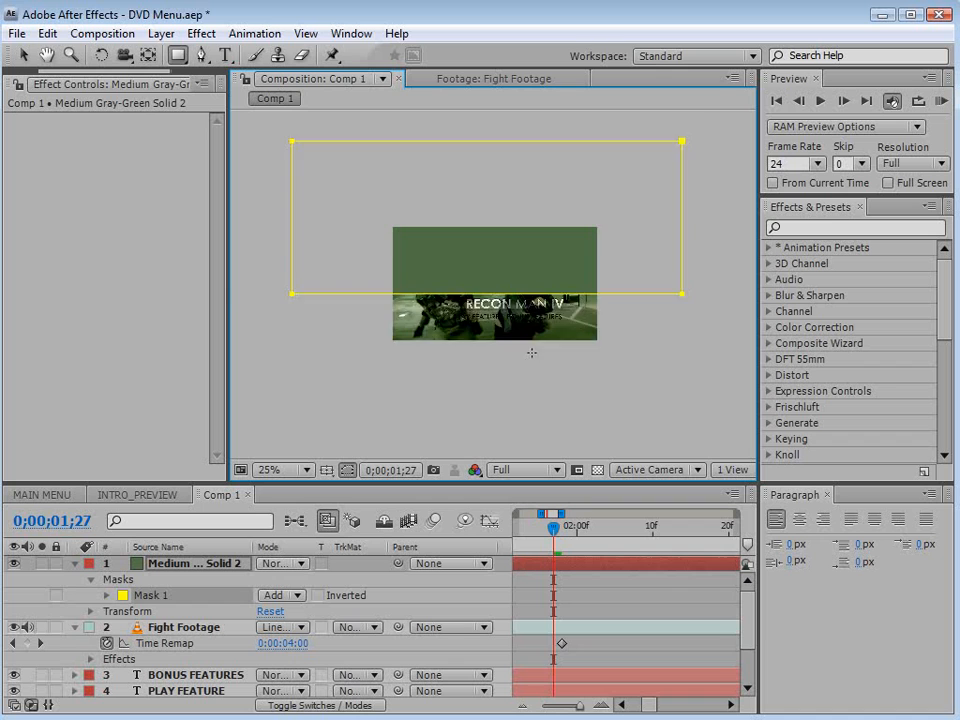
key(period)
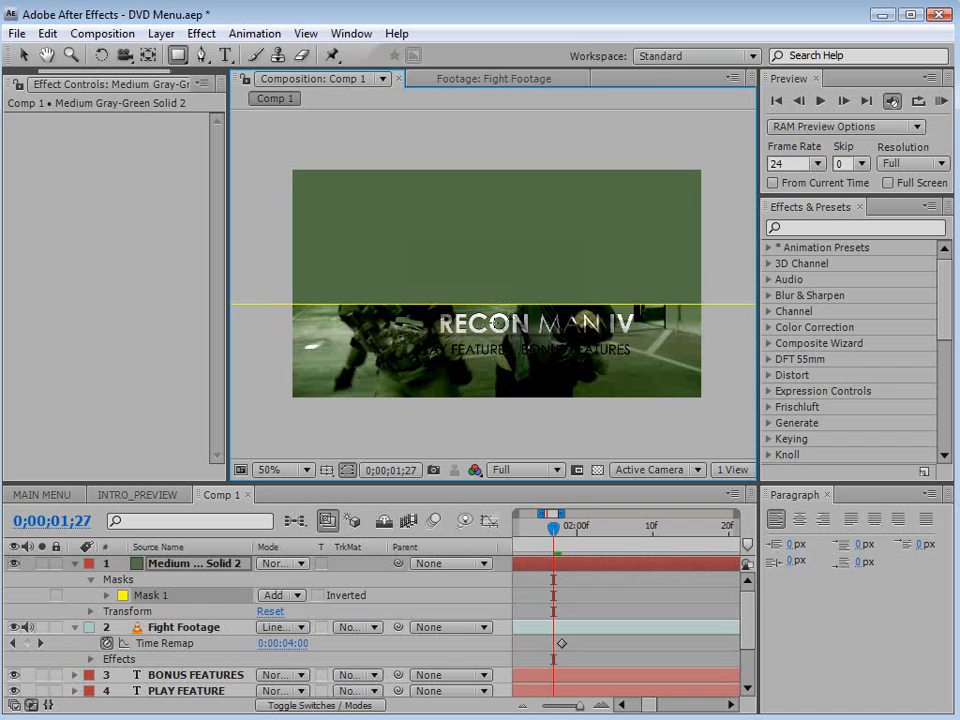
Feather the green solid's mask by 104 pixels and solo that layer to show its fade on its own
click(107, 595)
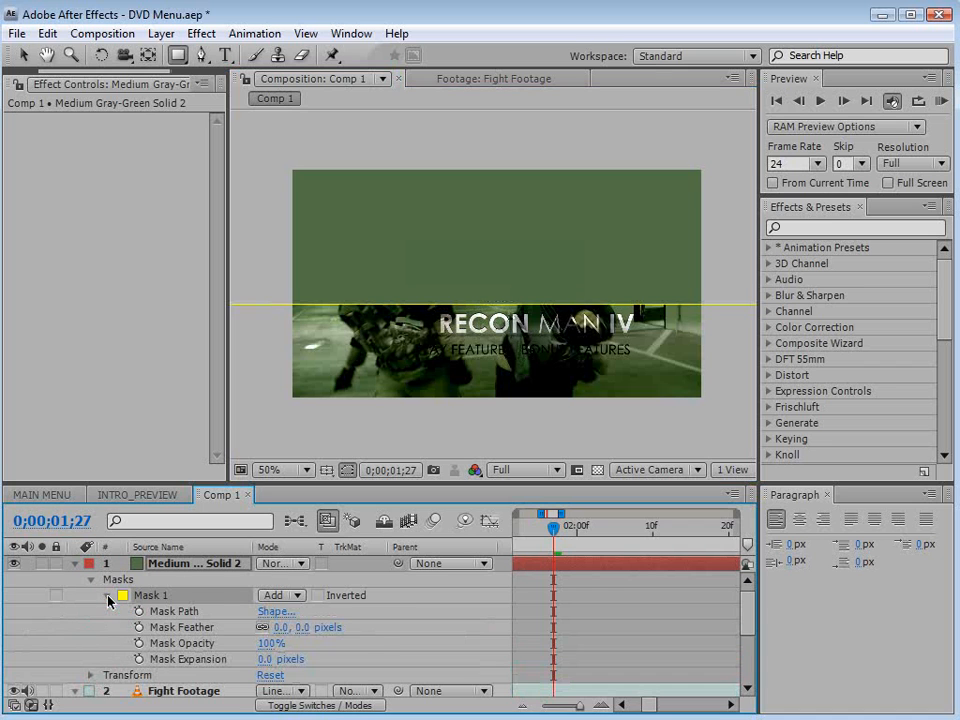
drag(285, 627, 383, 616)
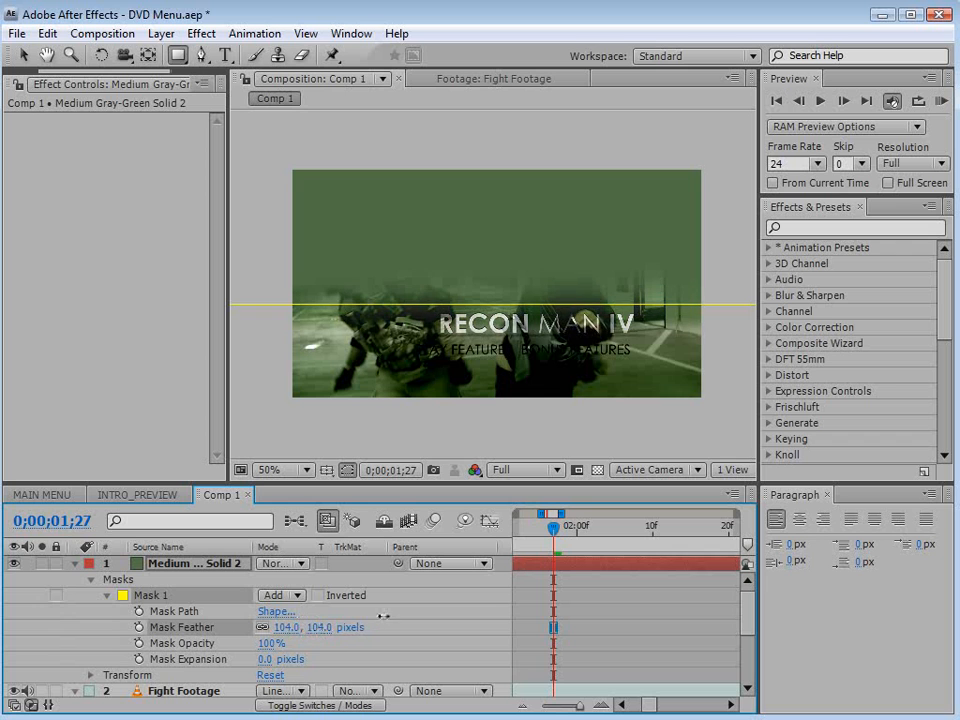
click(527, 584)
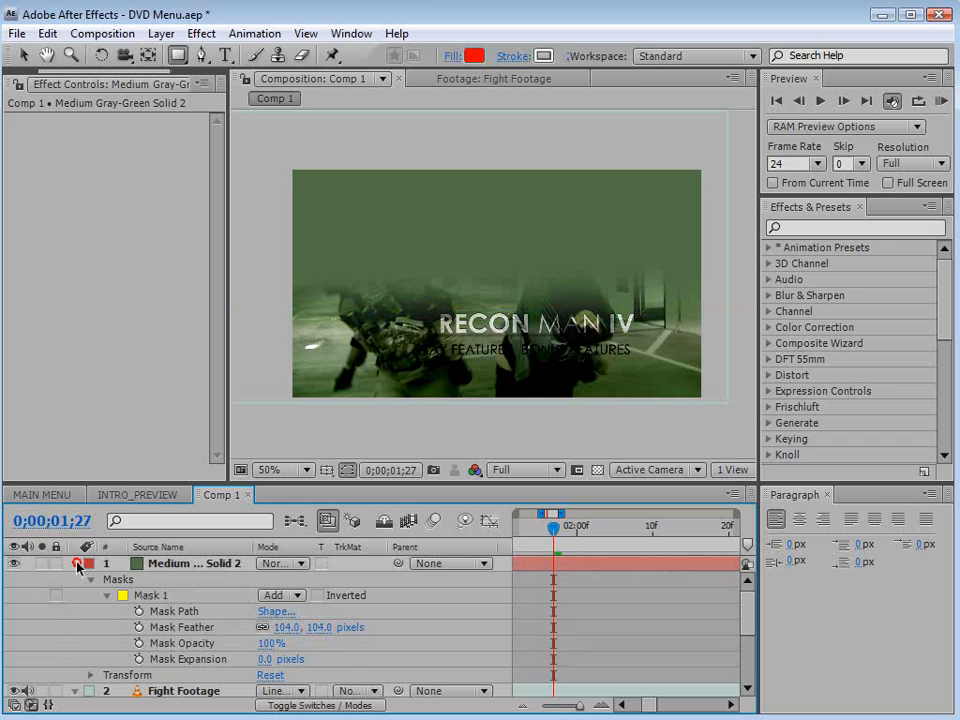
click(74, 563)
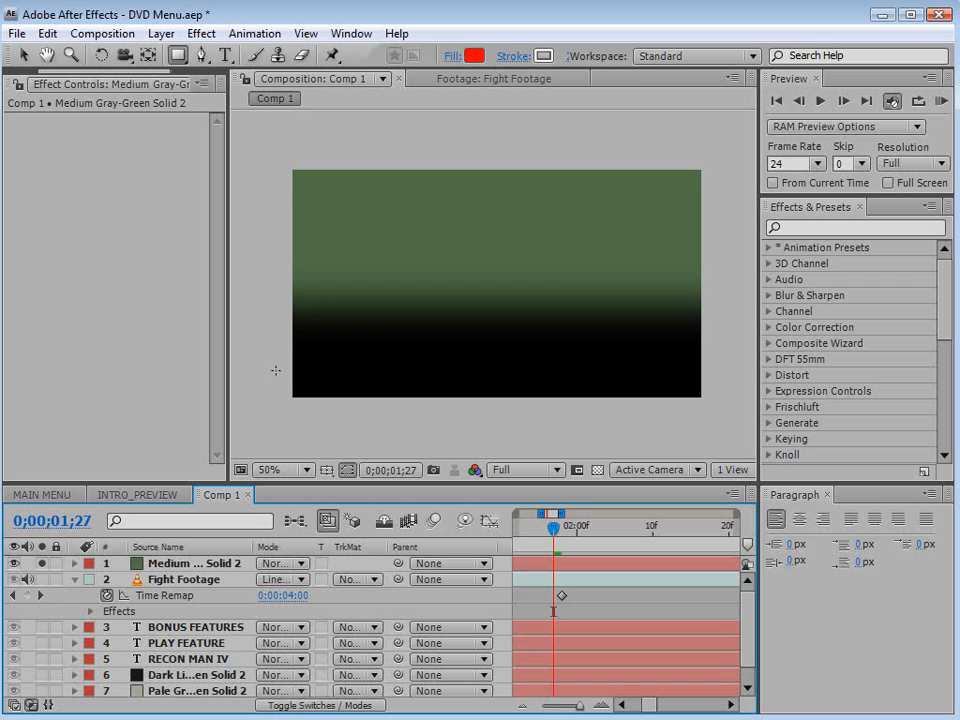
click(184, 579)
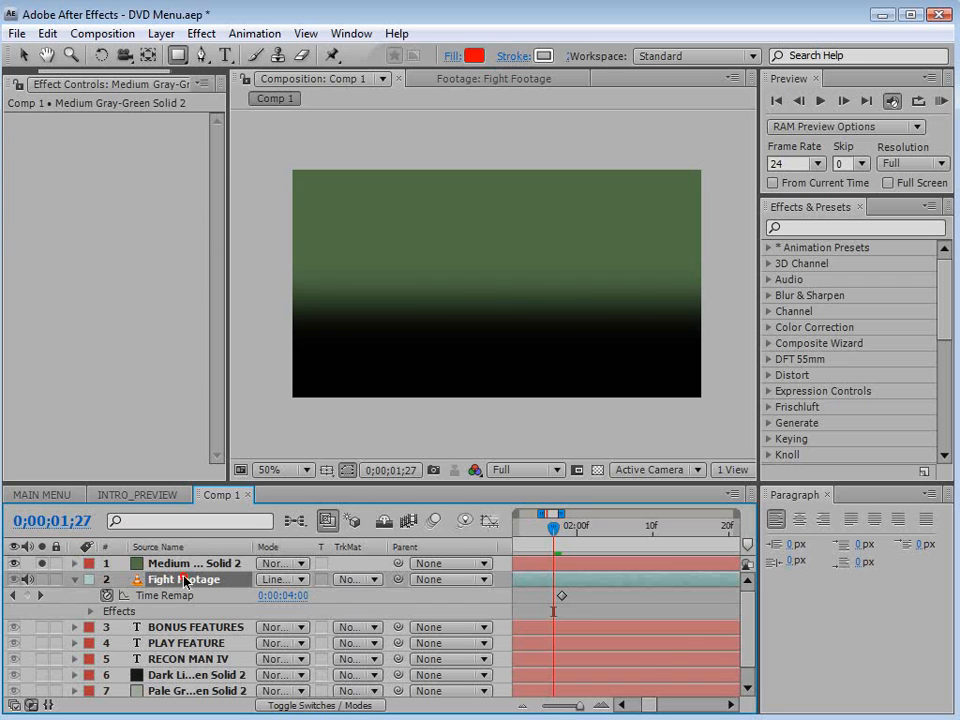
Unsolo the green solid and make it the alpha matte for the Fight Footage layer
click(42, 564)
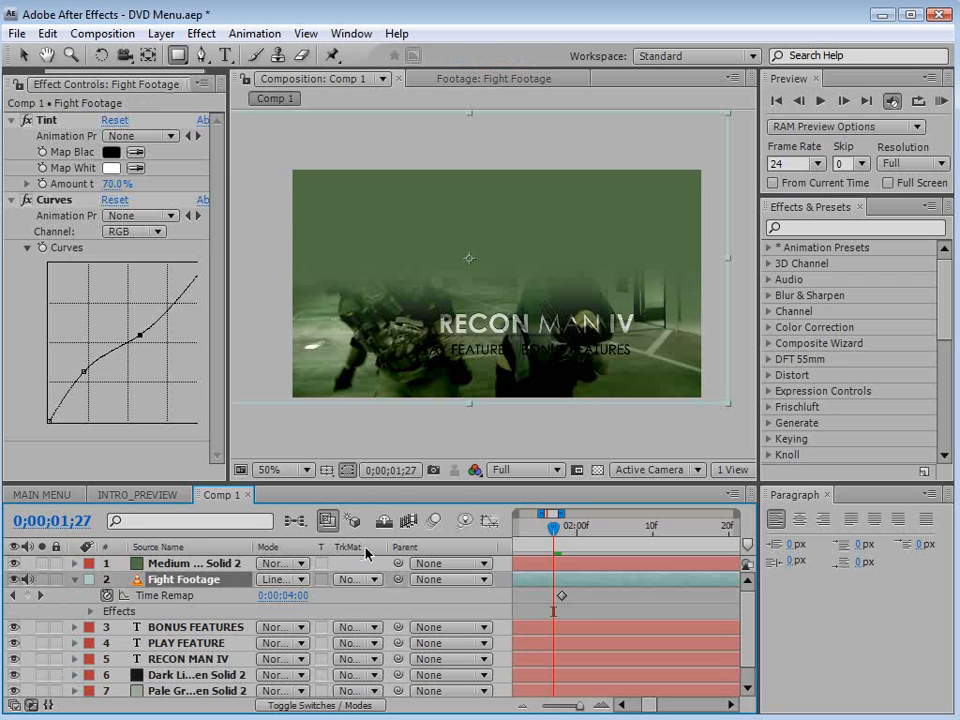
click(364, 580)
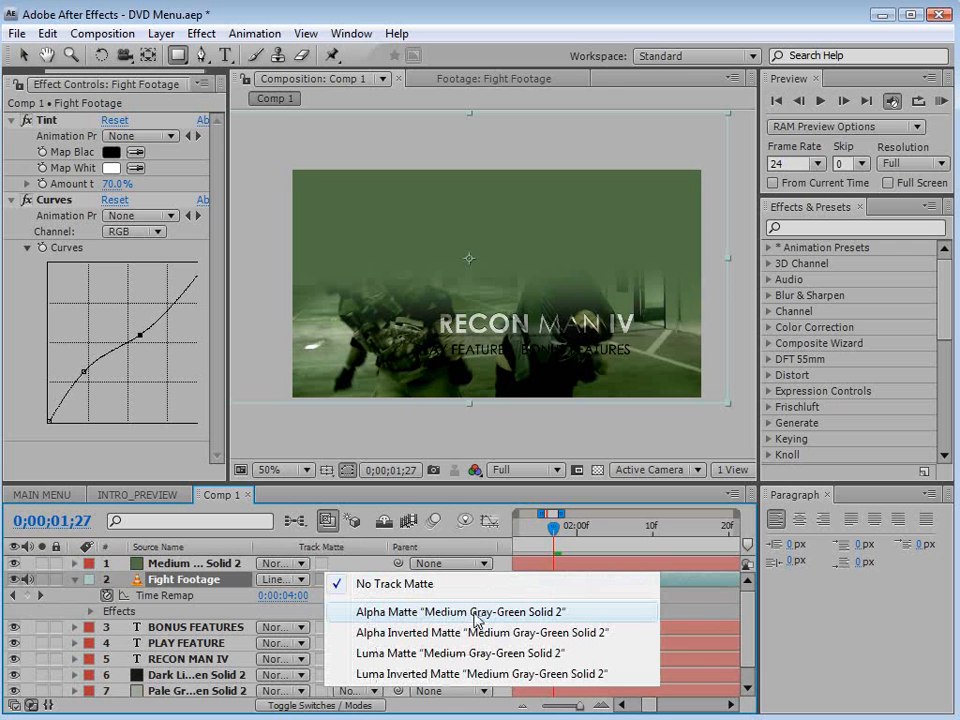
click(476, 620)
Rename the medium gray-green matte solid to Mask
click(183, 564)
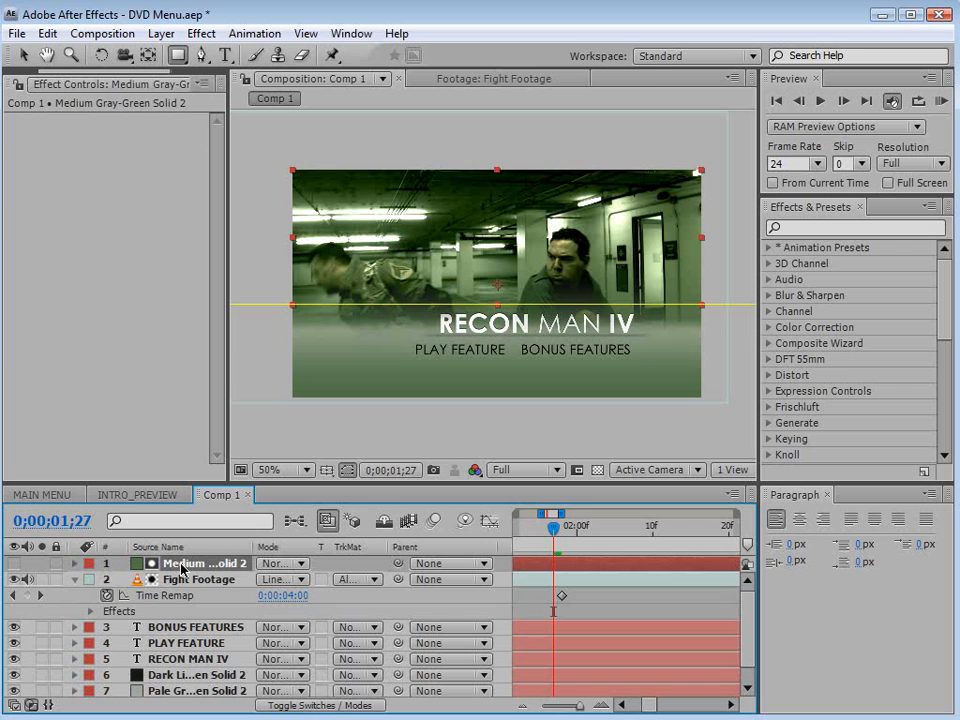
key(Return)
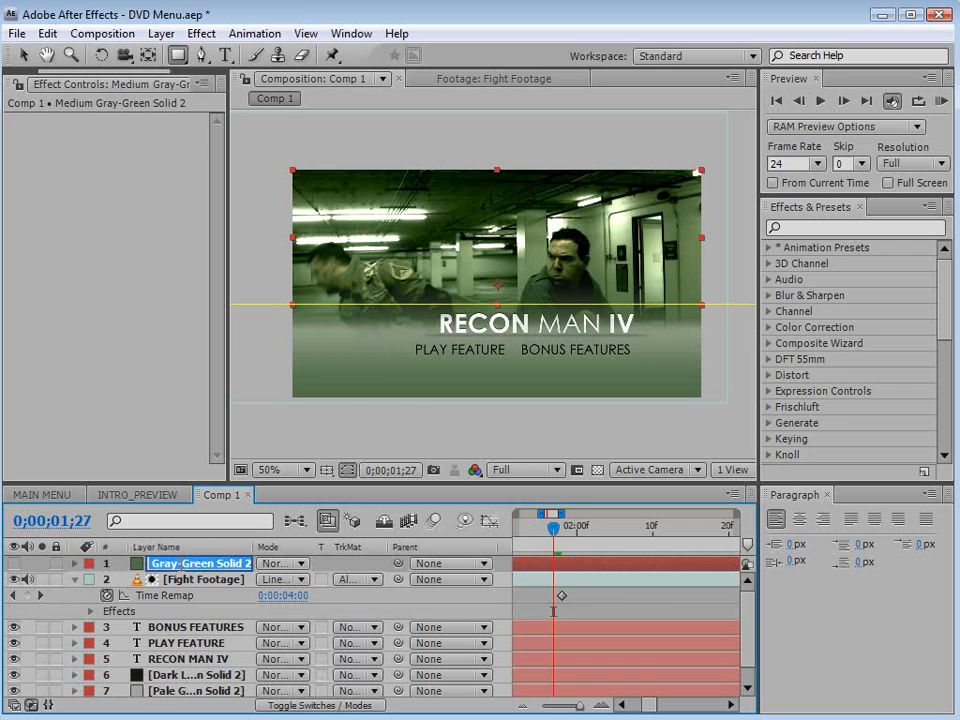
text(Mask)
key(Return)
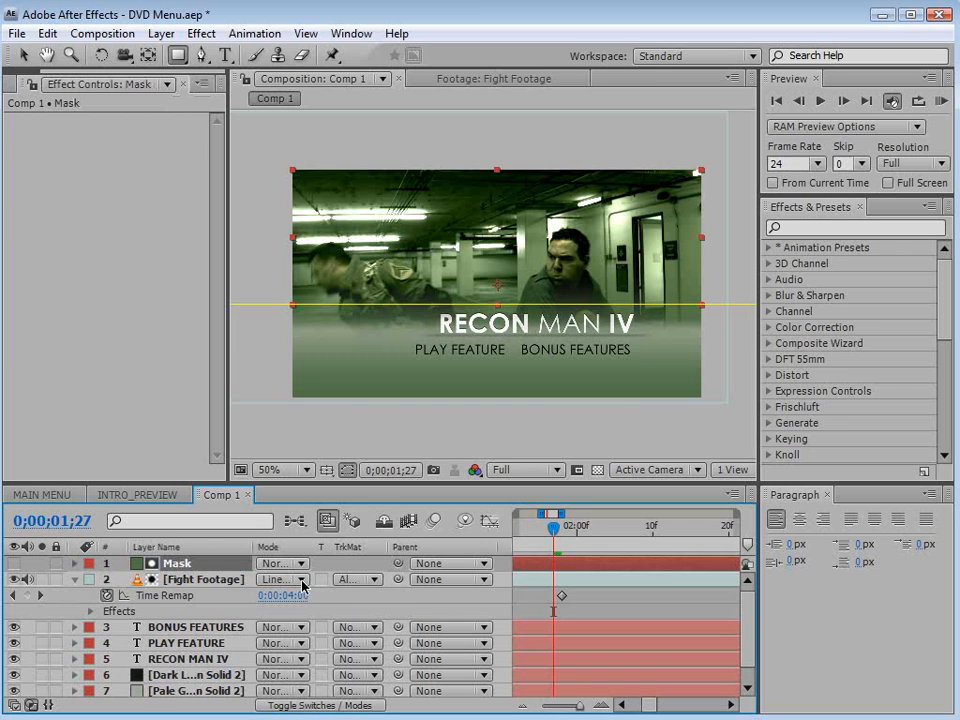
click(357, 580)
click(415, 582)
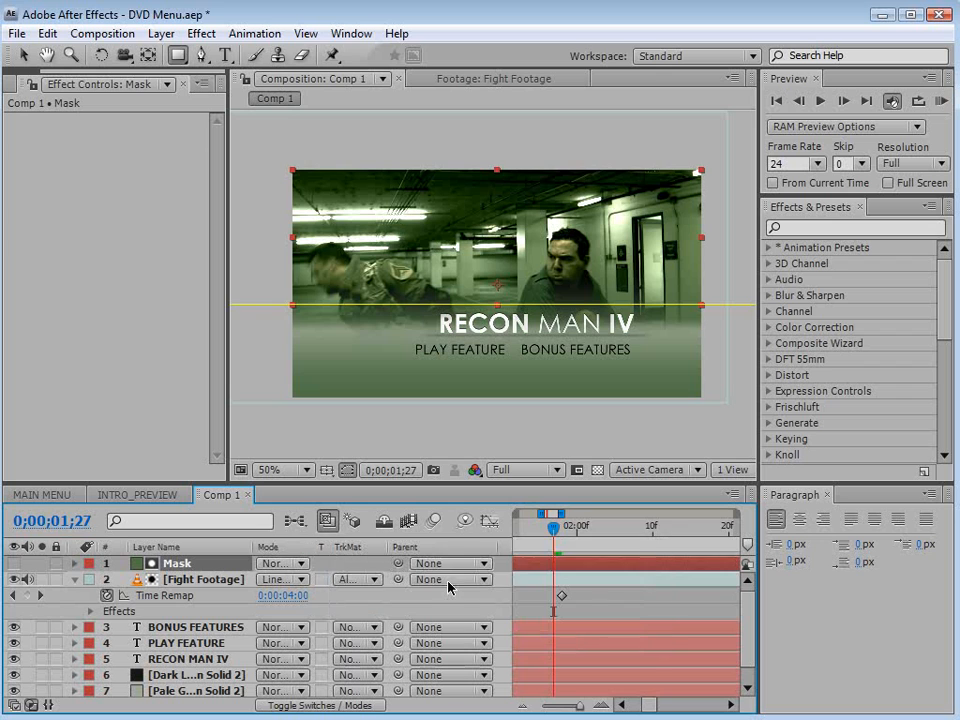
click(542, 595)
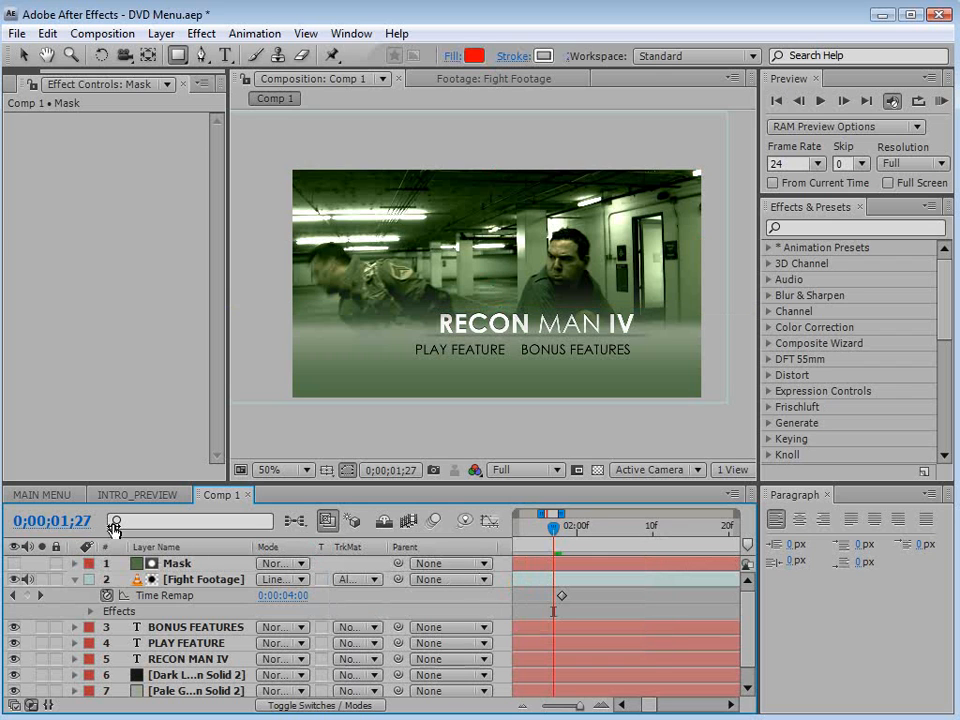
Increase the feather of the Mask layer's mask to 155 pixels
click(168, 564)
key(f)
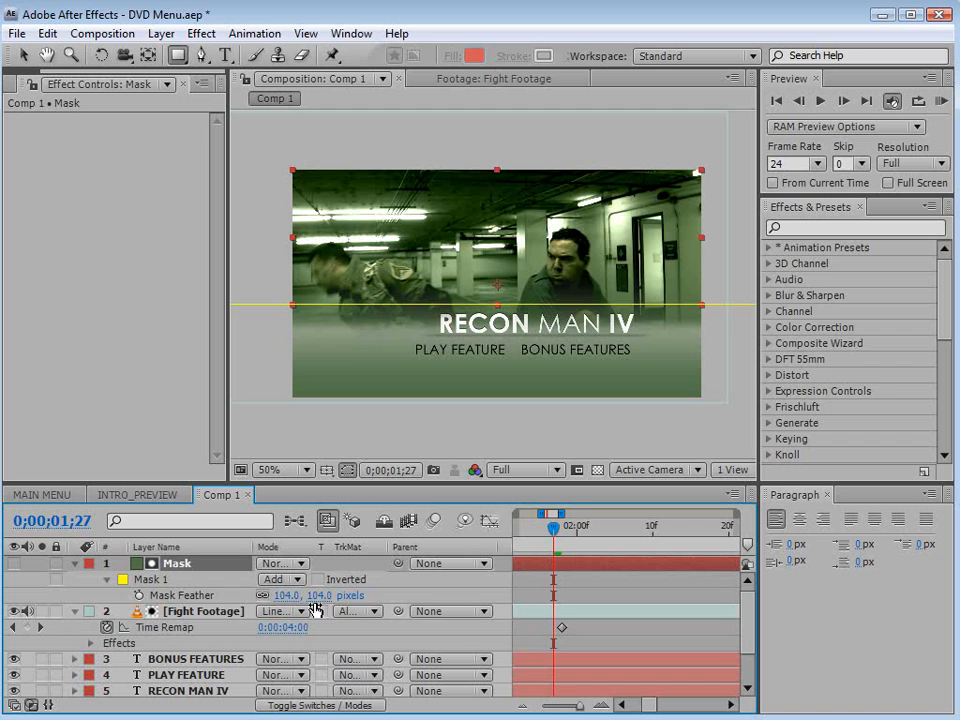
drag(322, 596, 357, 594)
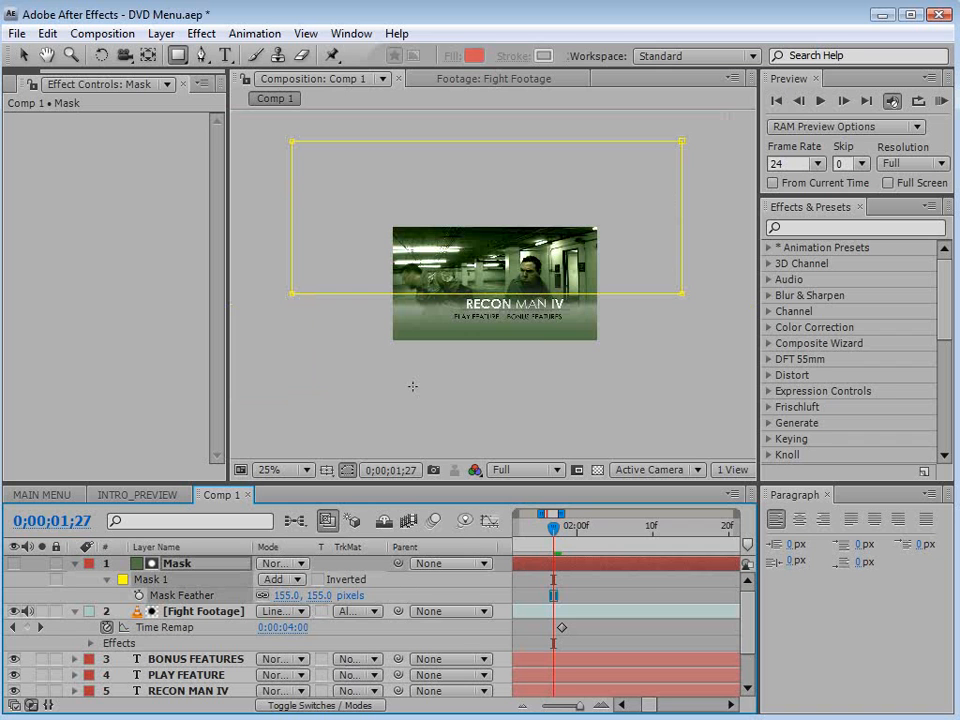
Move the Mask layer's rectangular mask slightly upward so the footage fades out higher above the title
key(v)
click(681, 296)
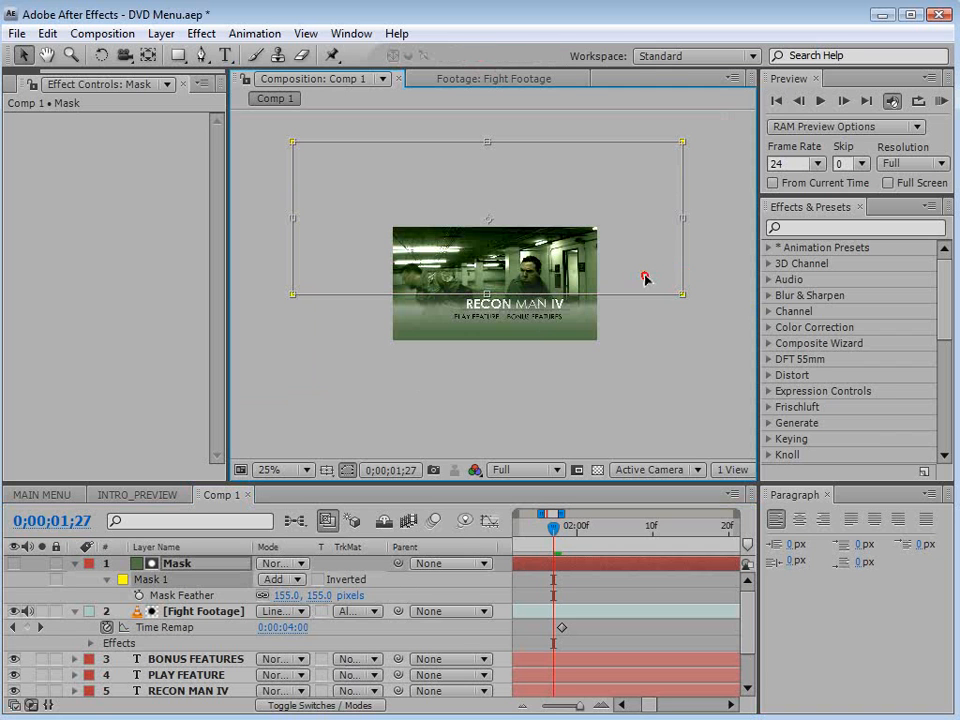
drag(645, 278, 647, 268)
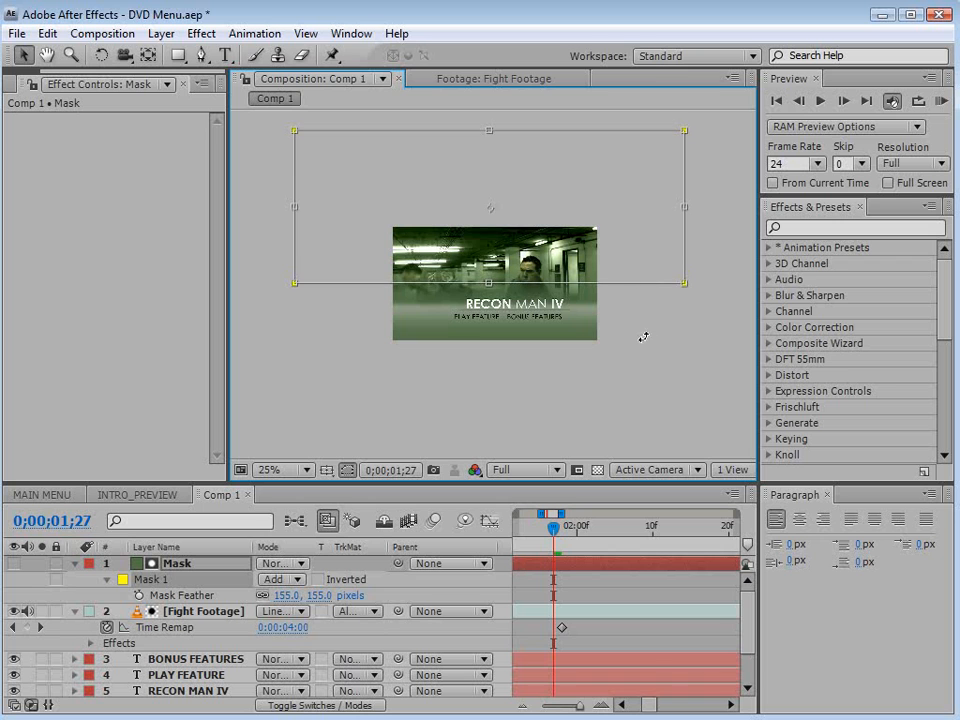
key(Return)
key(.)
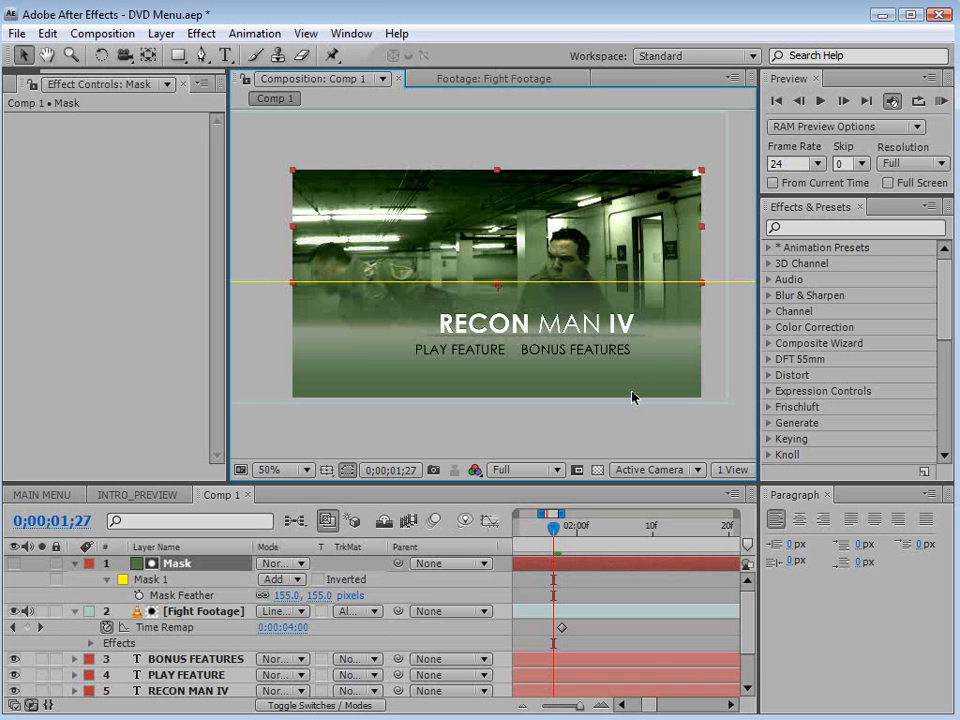
click(533, 599)
Reposition the Fight Footage slightly to the right in the frame and save the project
click(185, 614)
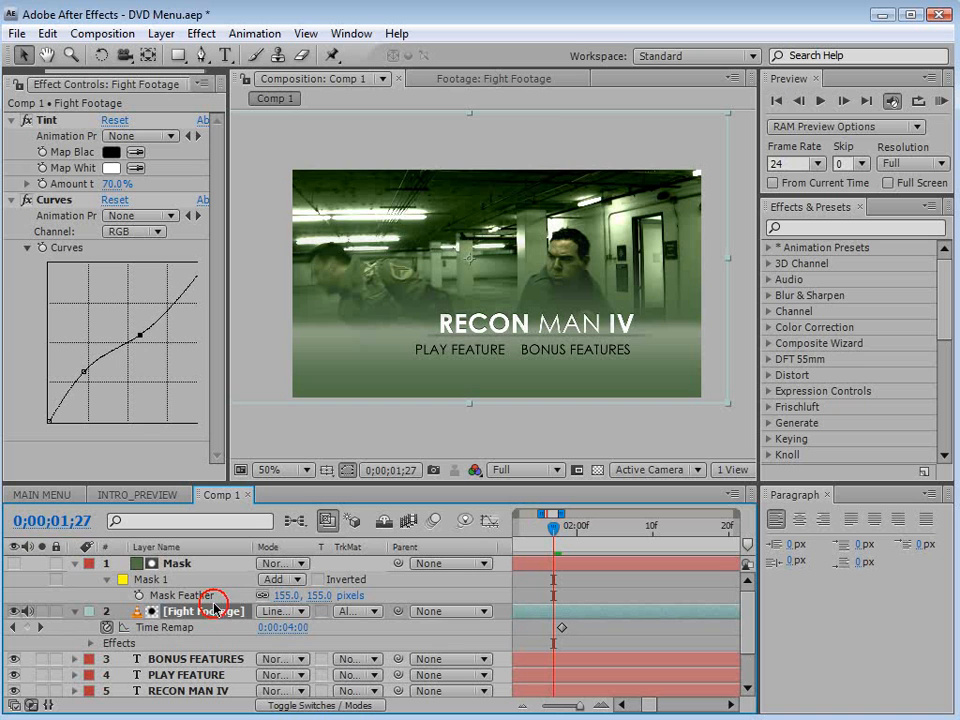
drag(557, 261, 611, 288)
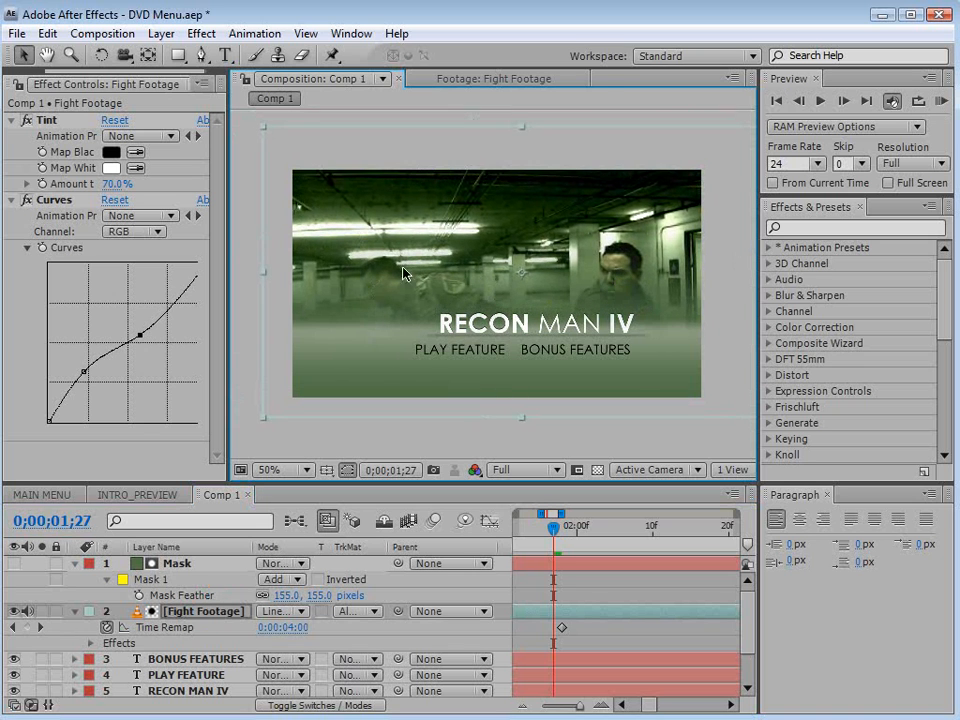
key(ctrl+z)
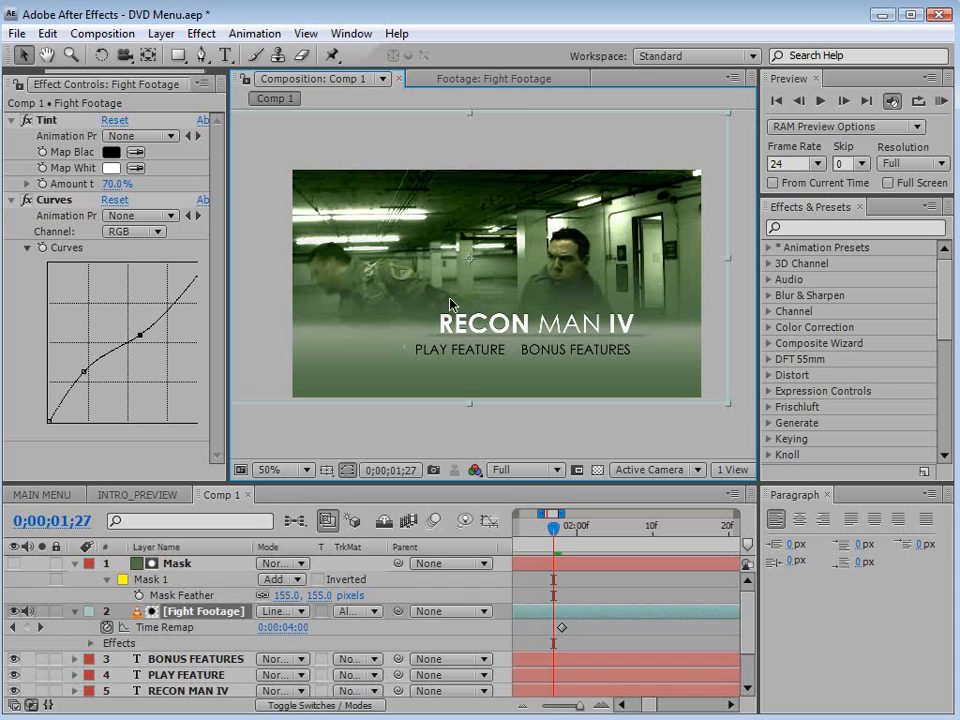
mouse_move(570, 307)
mouse_down()
mouse_move(579, 309)
mouse_move(573, 316)
mouse_up()
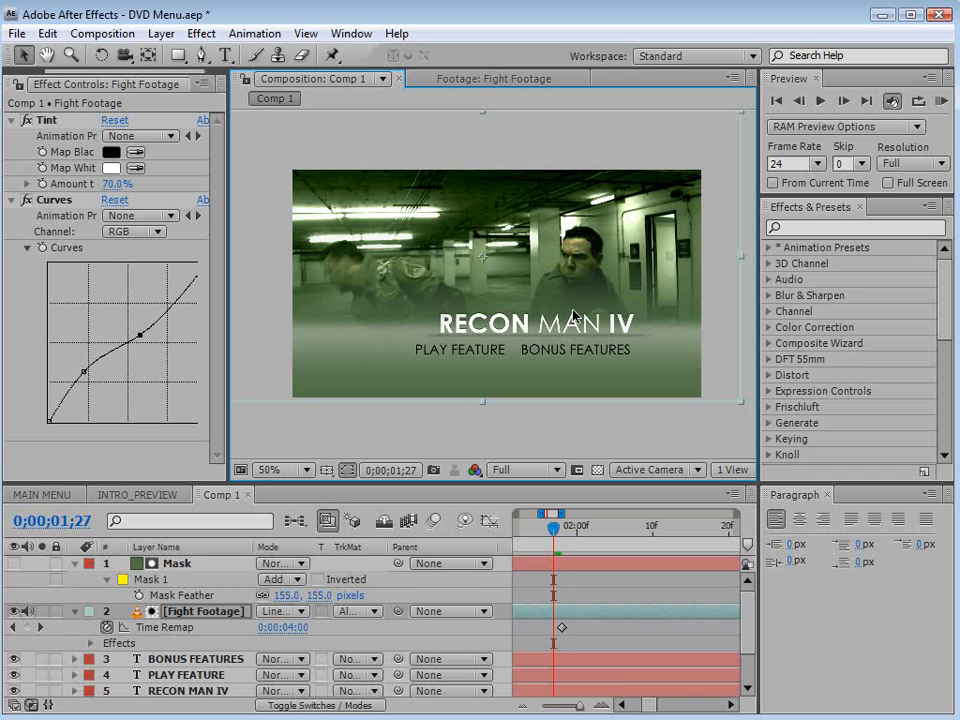
scroll(572, 316, up, 4)
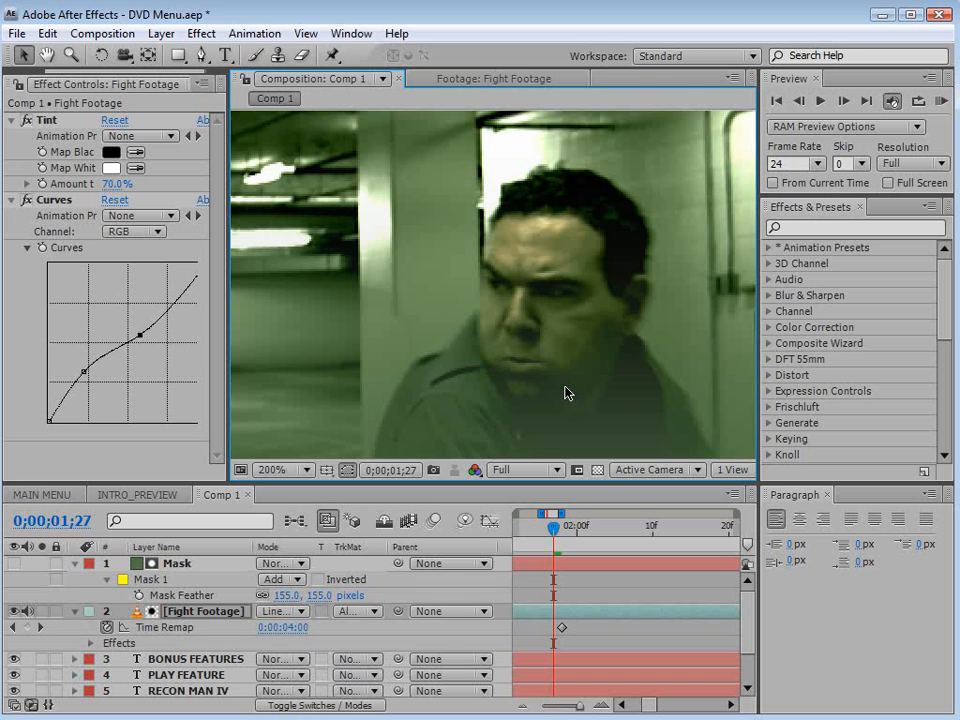
scroll(565, 393, down, 4)
key(ctrl+s)
Create a comp-sized white solid as the top layer of Comp 1
click(161, 33)
mouse_move(200, 55)
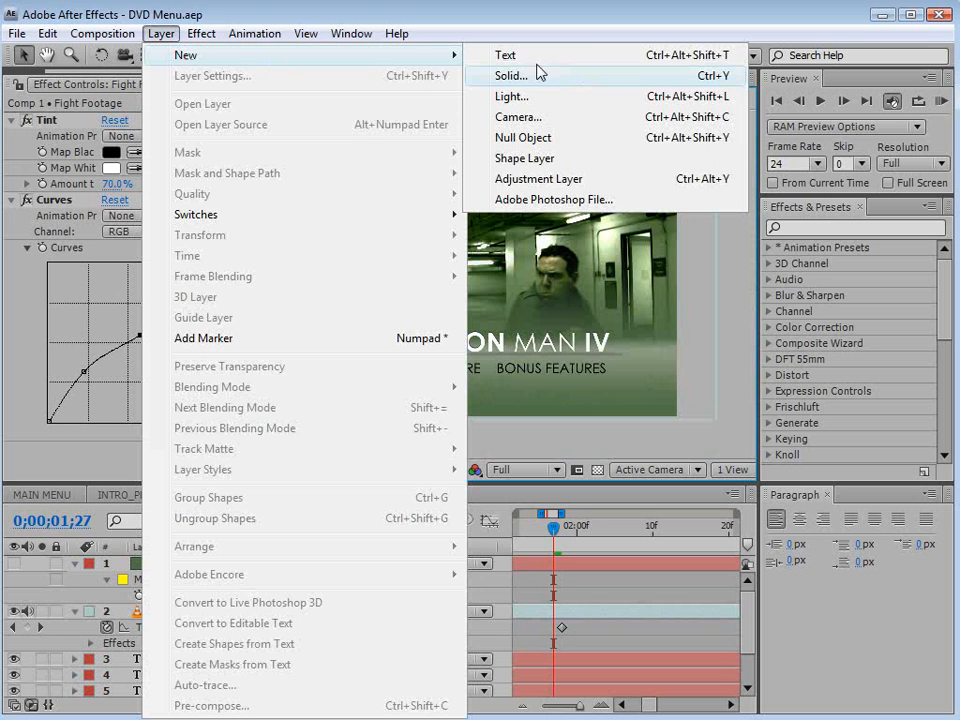
click(538, 75)
click(444, 501)
click(281, 408)
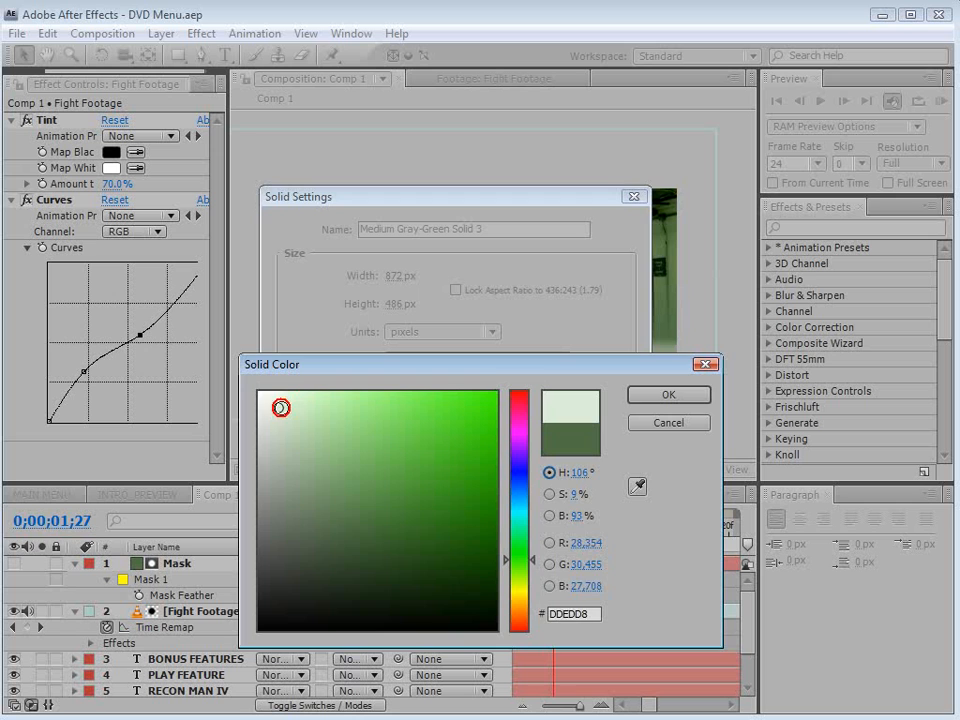
click(260, 392)
click(668, 394)
click(499, 559)
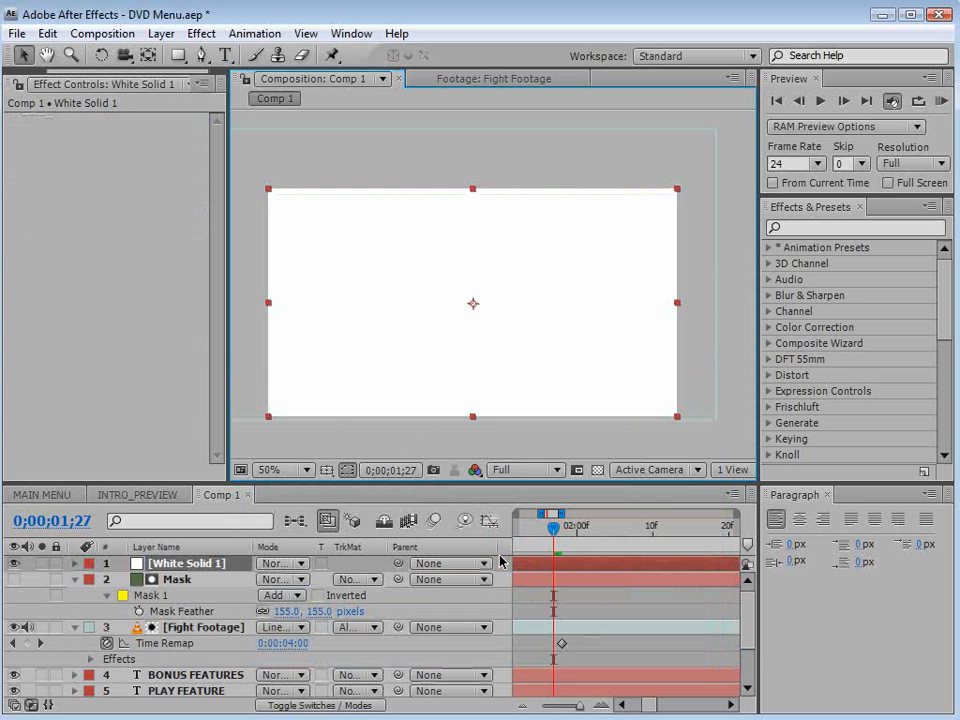
Squash the white solid into a thin full-width strip over the menu options and set its blending mode to Overlay
drag(476, 419, 495, 371)
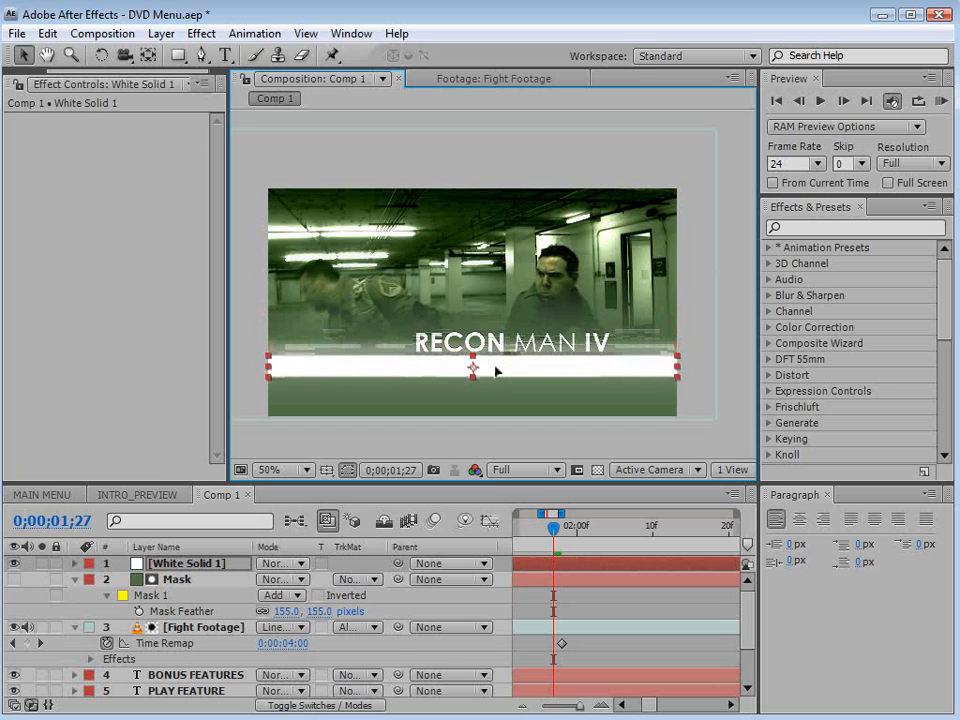
click(274, 563)
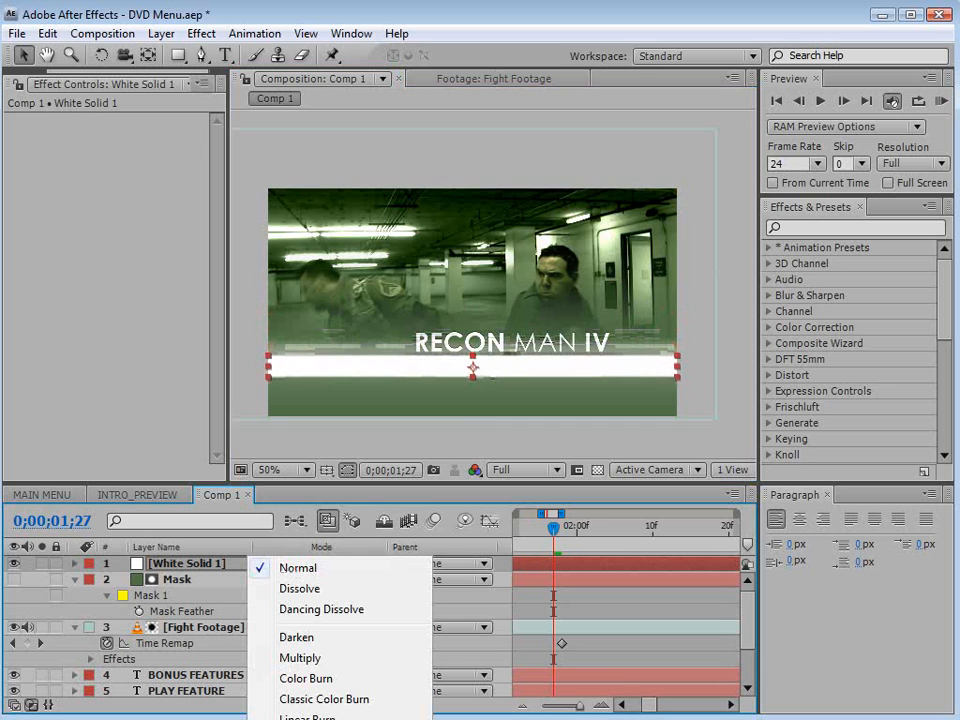
click(307, 718)
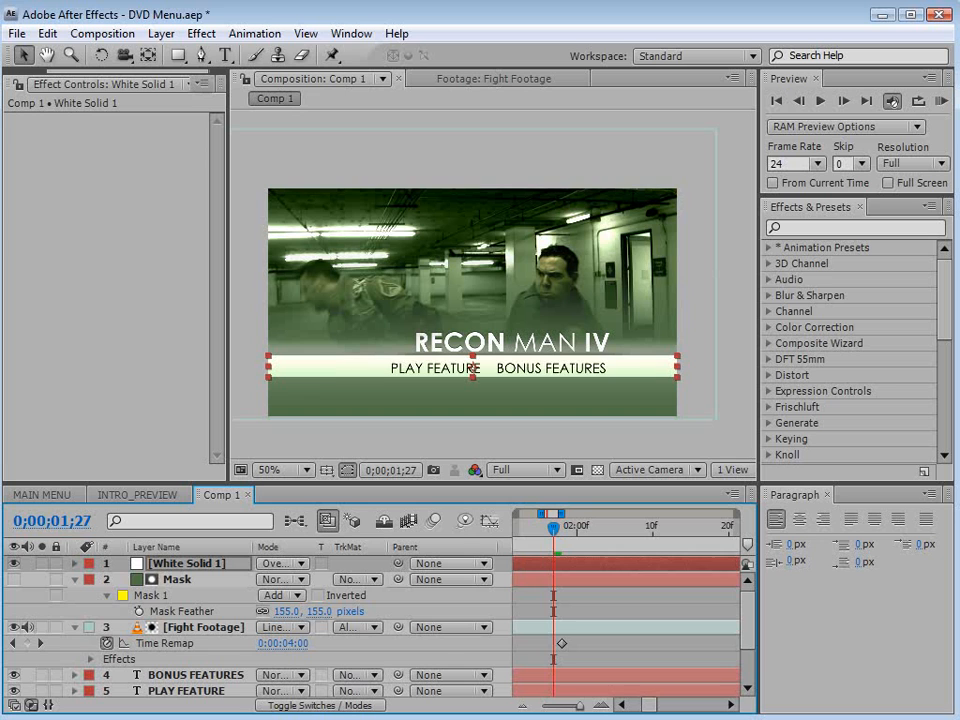
Lower the white strip's opacity to 17% and nudge it down slightly
key(t)
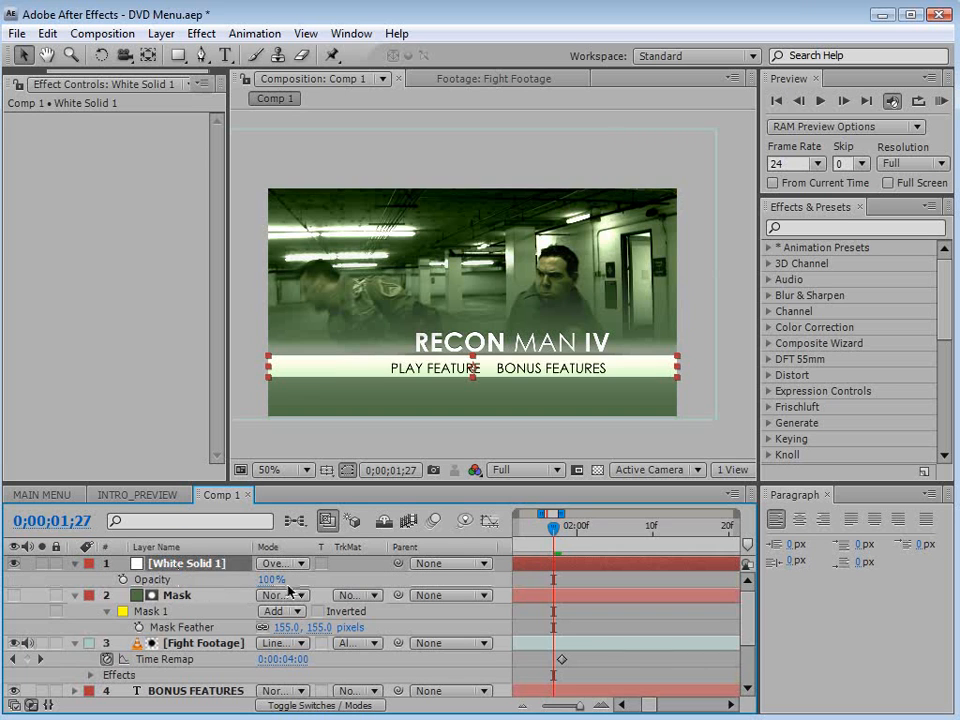
drag(268, 579, 164, 597)
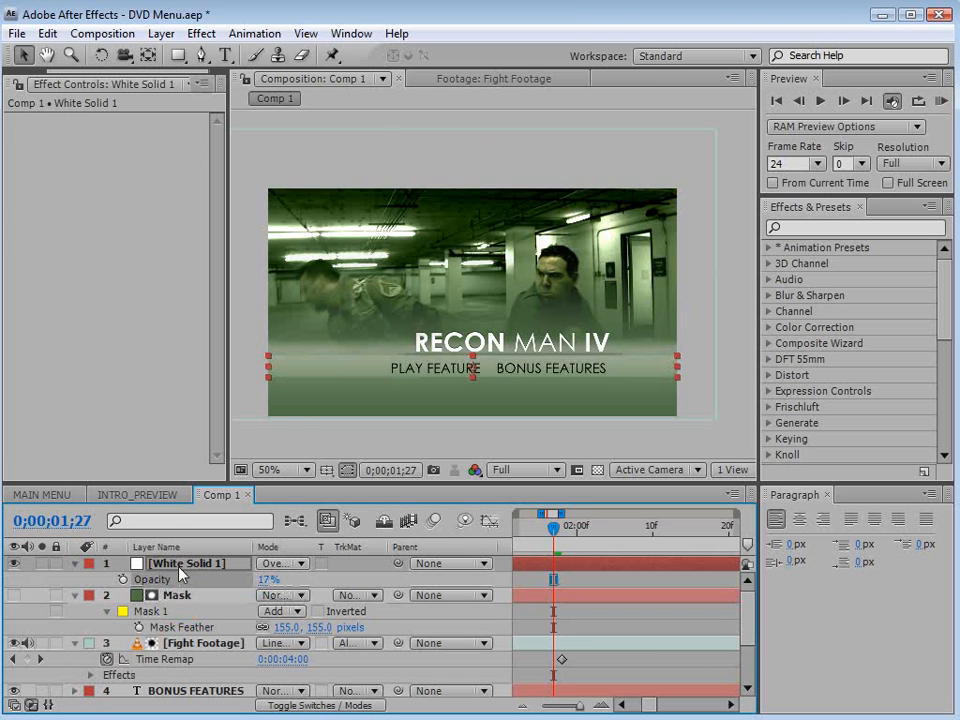
key(Down)
scroll(550, 409, up, 1)
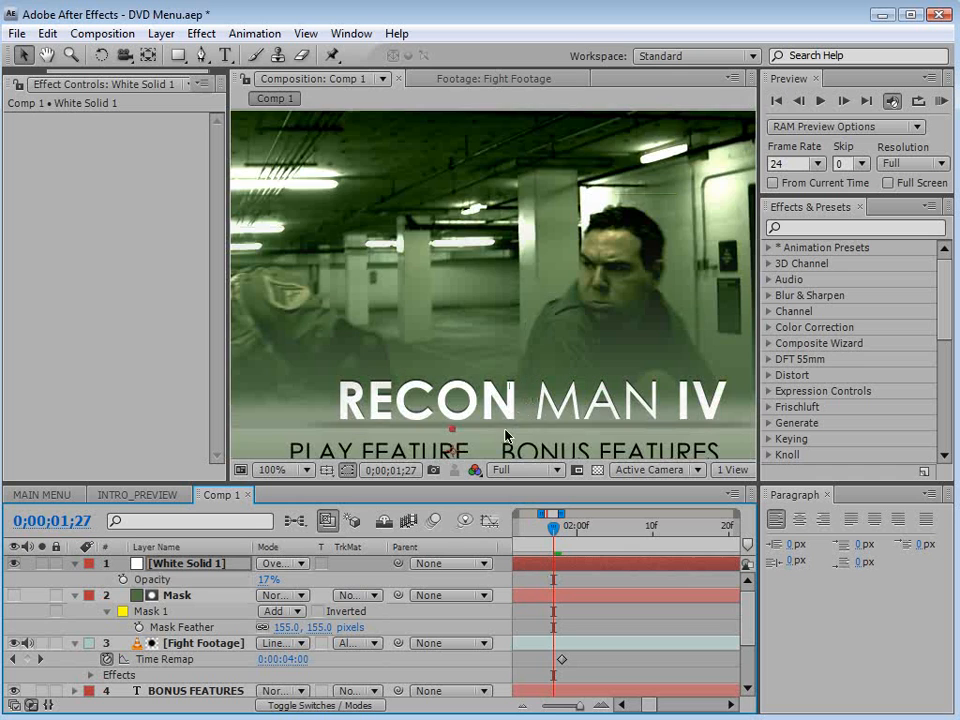
drag(455, 437, 466, 337)
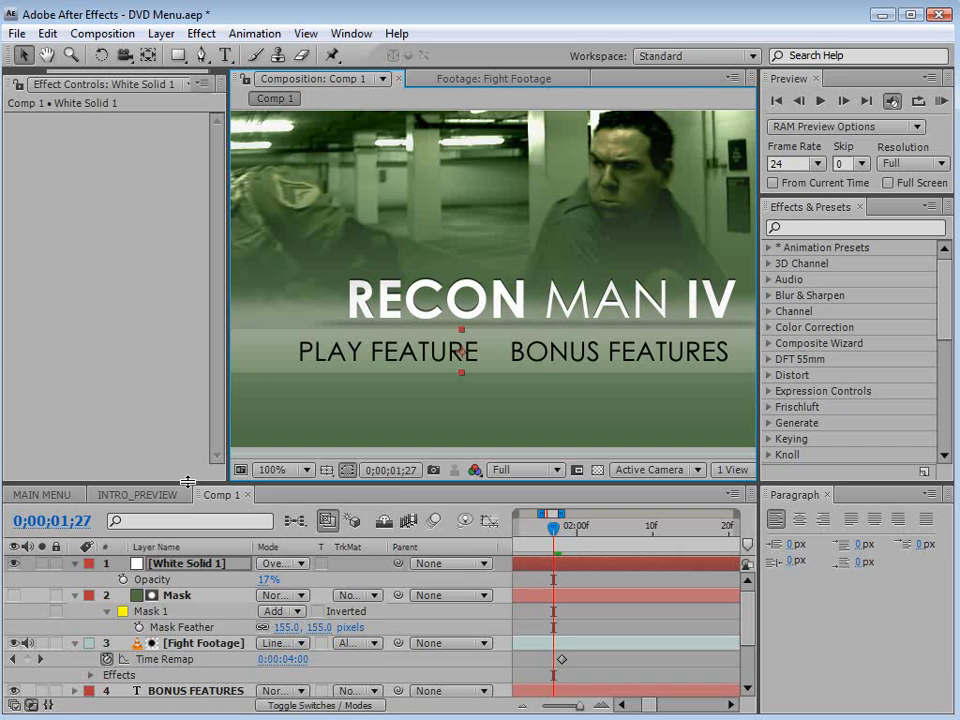
Enlarge the timeline area and place the White Solid 1 layer between the PLAY FEATURE and RECON MAN IV layers
drag(189, 483, 189, 358)
click(174, 529)
drag(174, 533, 161, 601)
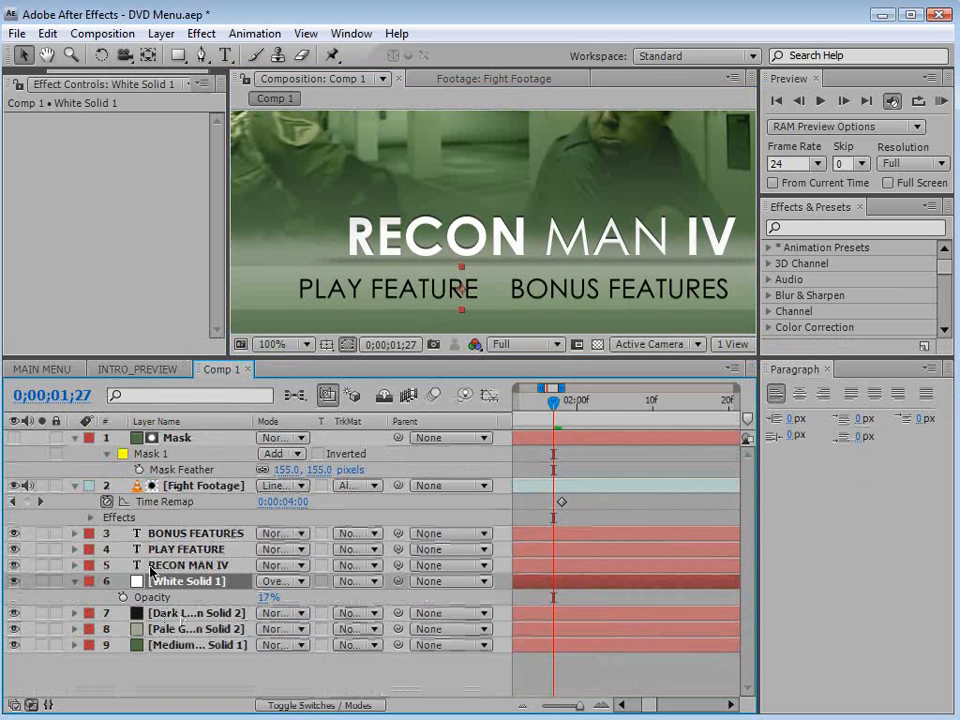
drag(168, 582, 165, 568)
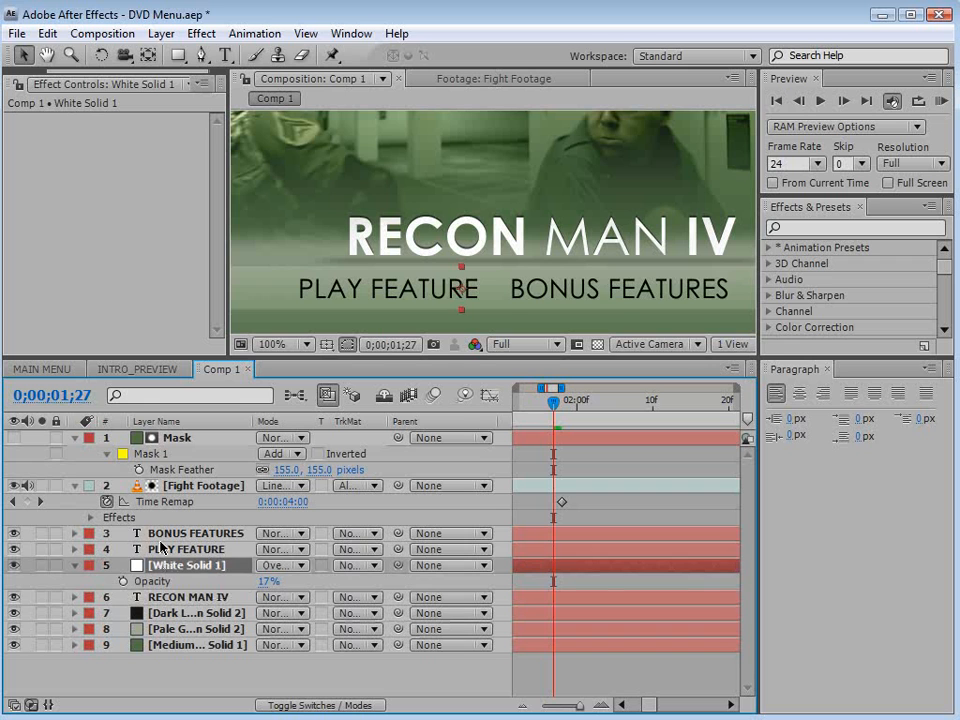
Shift the white strip and both menu option texts down together, slightly farther from the title
shift+click(165, 533)
scroll(535, 247, down, 2)
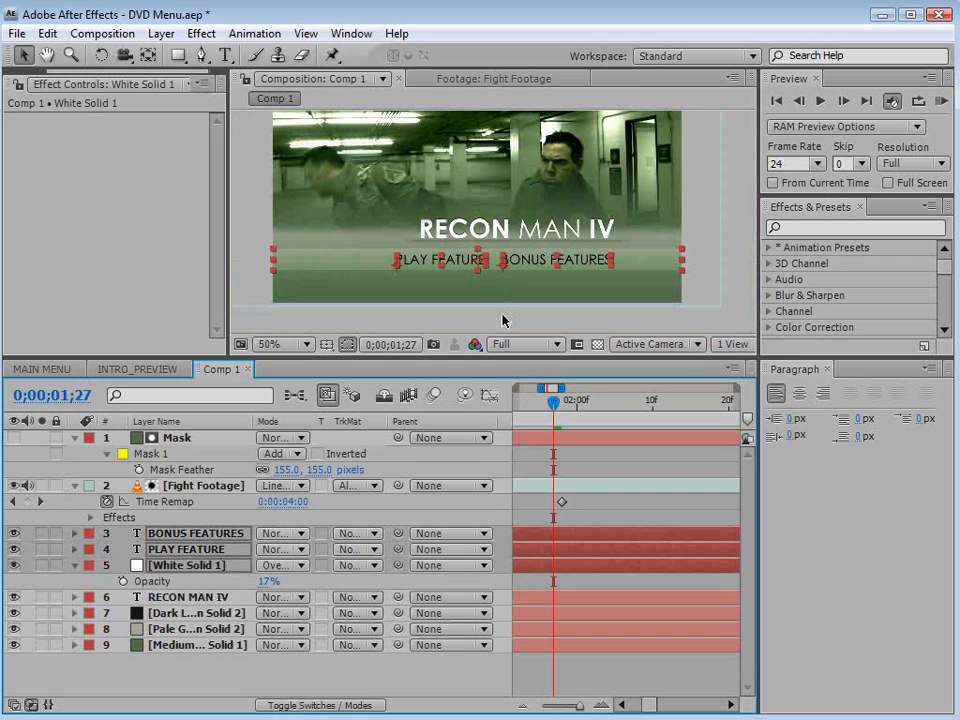
click(591, 302)
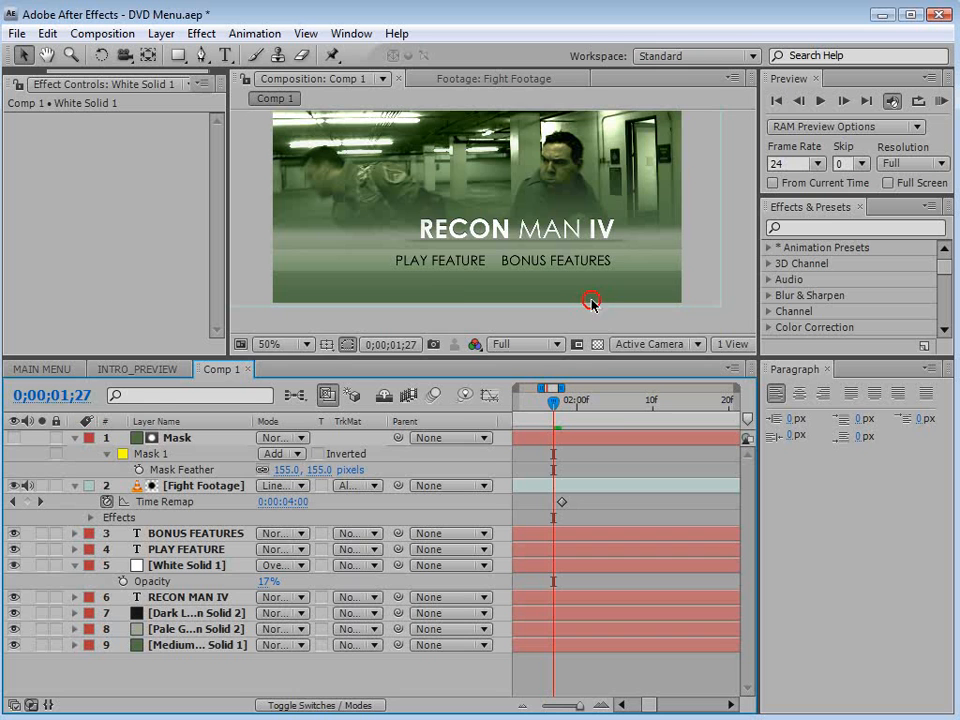
Review the menu composition in an enlarged view at 100% and save the project
scroll(500, 266, up, 1)
key(grave)
key(space)
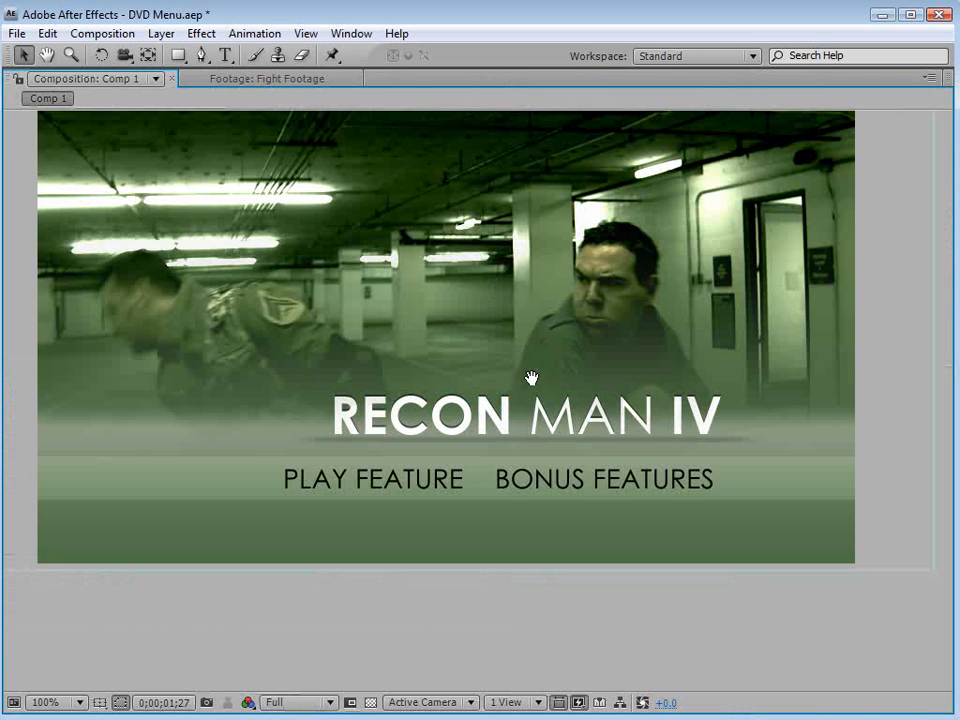
drag(510, 271, 531, 345)
scroll(531, 345, down, 1)
key(grave)
key(ctrl+s)
Create a new composition-sized solid of 872 × 486 px in orange F29C2C
key(minus)
key(minus)
click(602, 464)
key(minus)
key(minus)
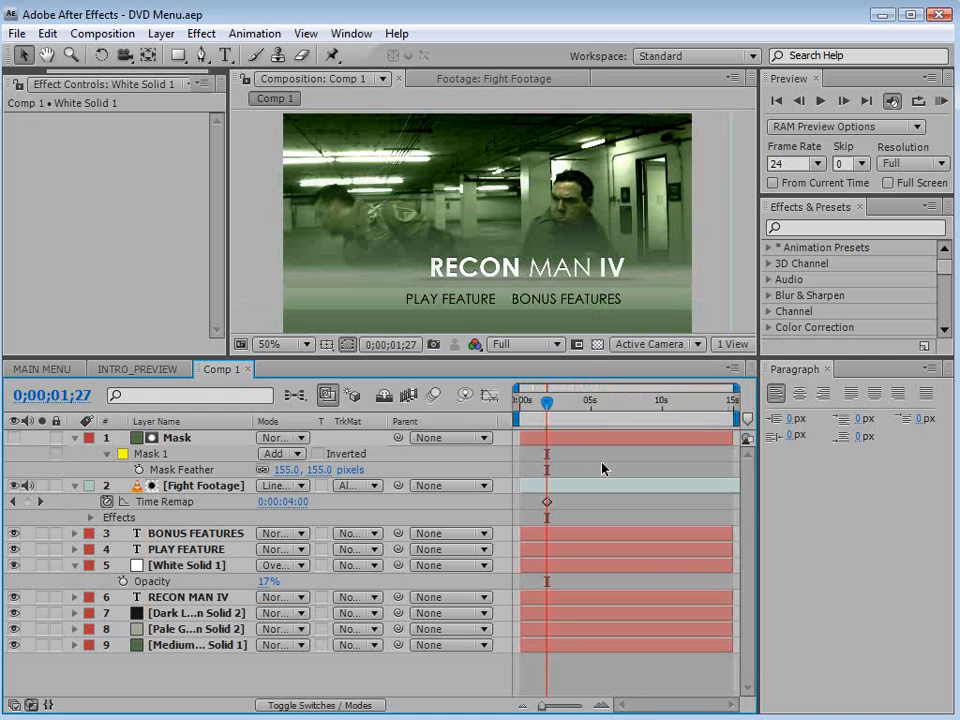
key(equal)
key(space)
drag(573, 522, 703, 527)
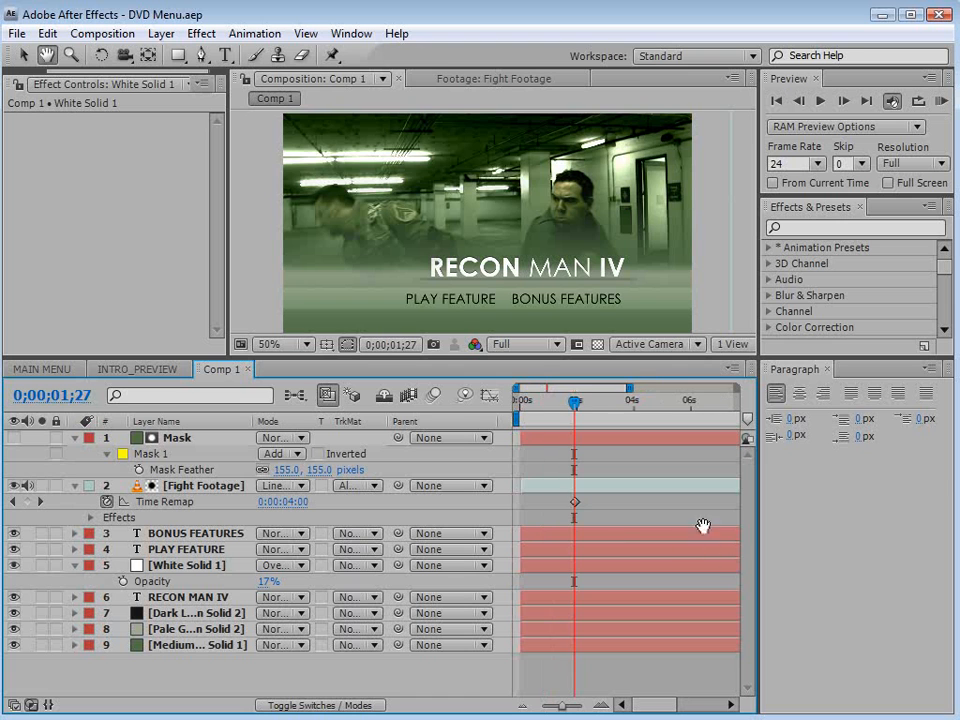
click(161, 33)
mouse_move(300, 55)
click(560, 76)
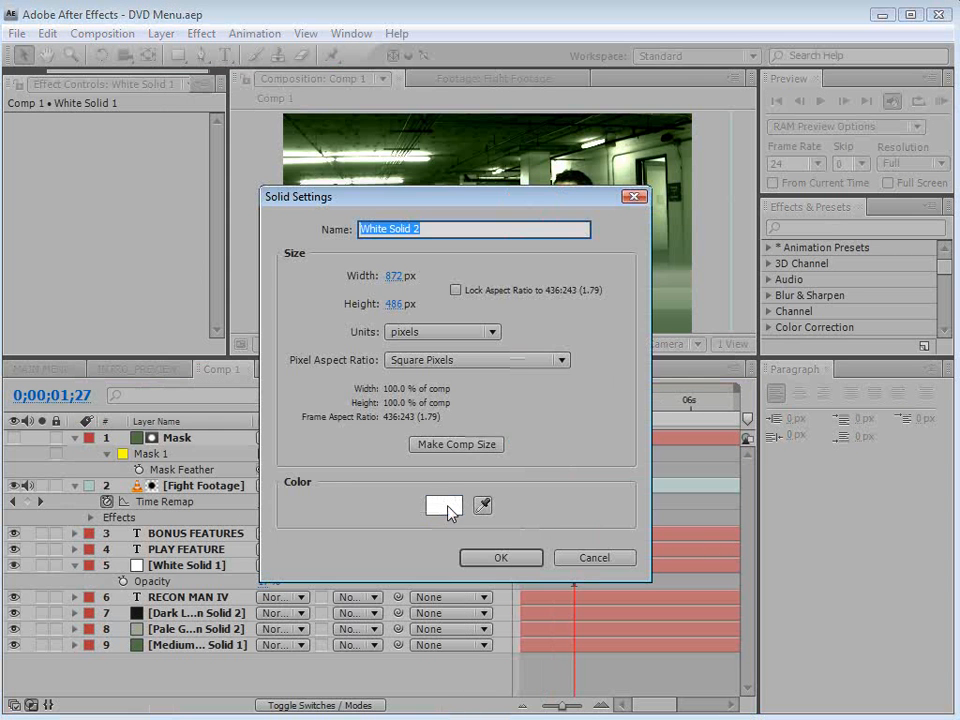
click(445, 505)
click(520, 611)
click(453, 403)
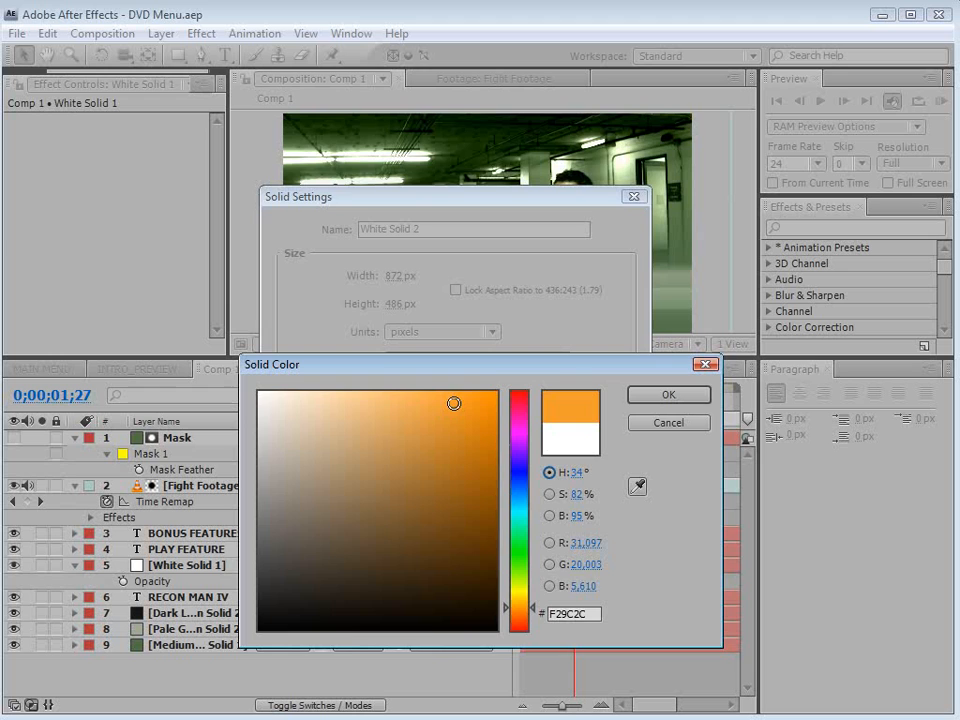
key(Return)
key(Return)
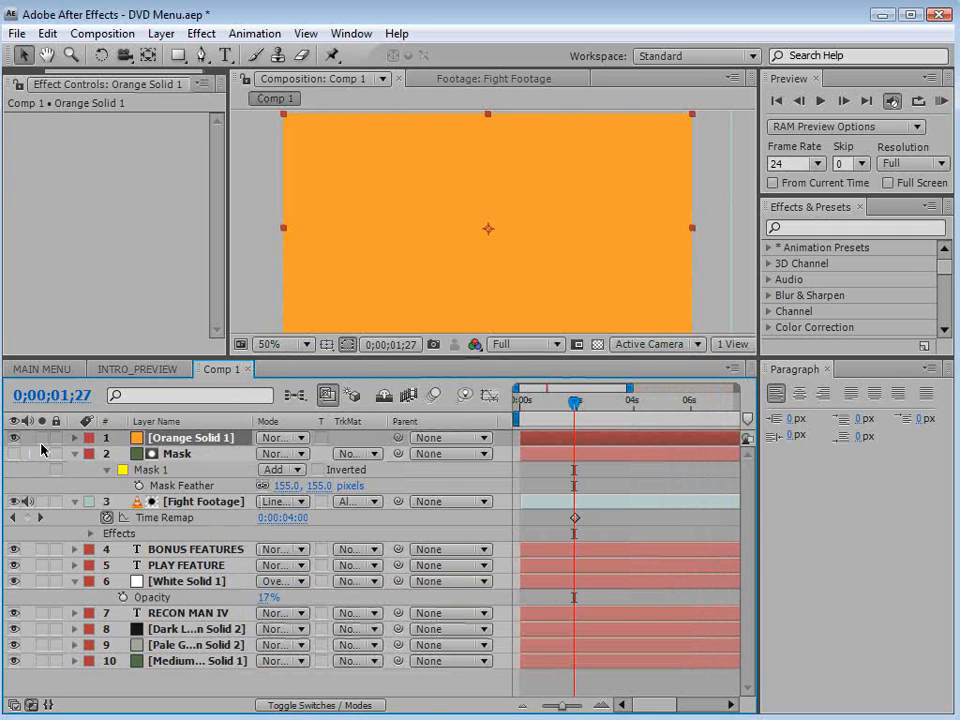
Set the orange solid's blending mode to Add and trim its start to 0;00;01;27, where the footage freezes
click(272, 440)
click(292, 641)
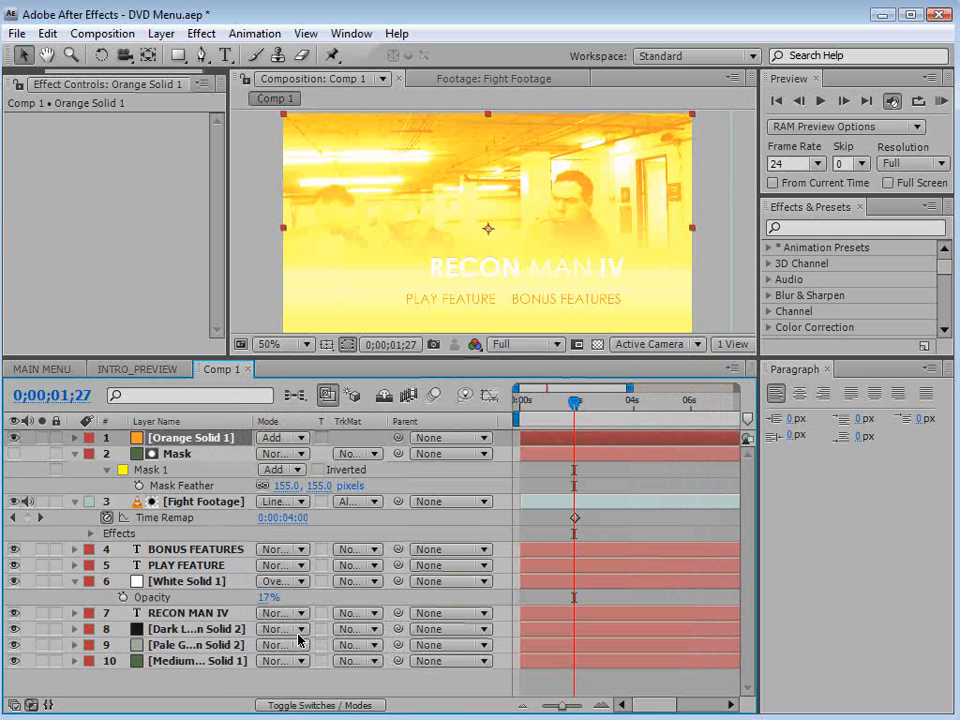
click(14, 437)
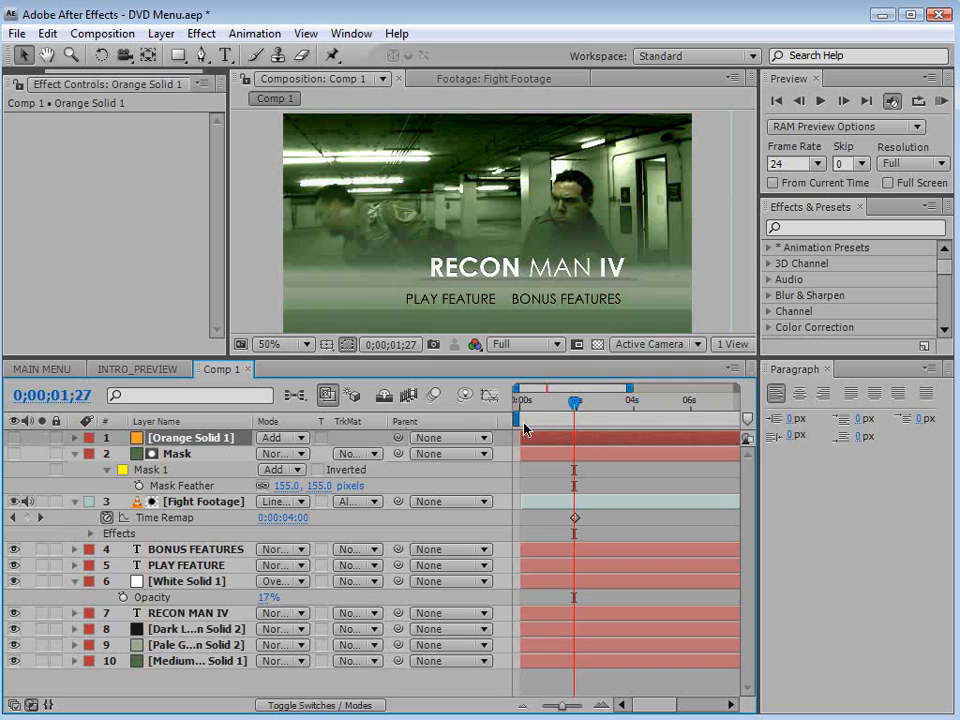
mouse_move(573, 404)
mouse_down()
mouse_move(560, 405)
mouse_move(575, 414)
mouse_up()
key(Page_Up)
key(Page_Up)
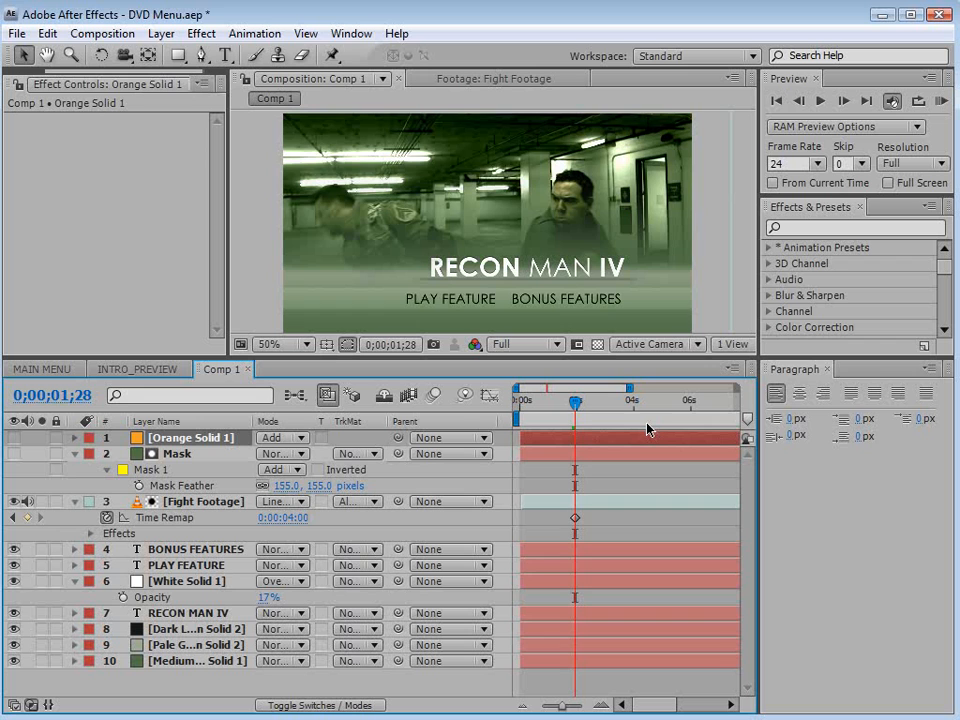
key(Page_Up)
key(Page_Down)
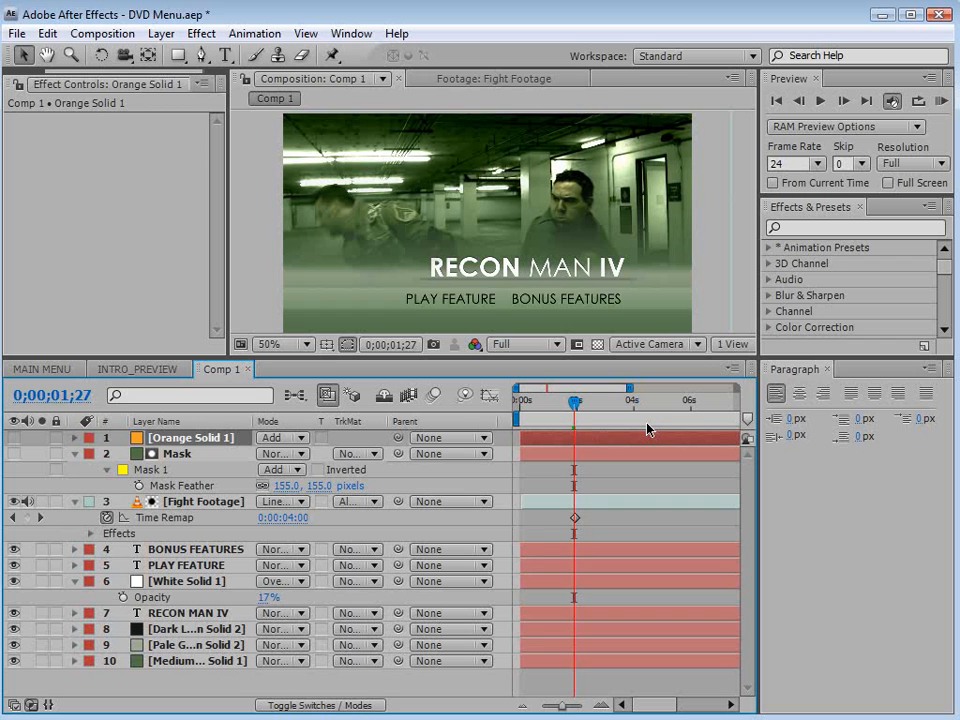
click(14, 438)
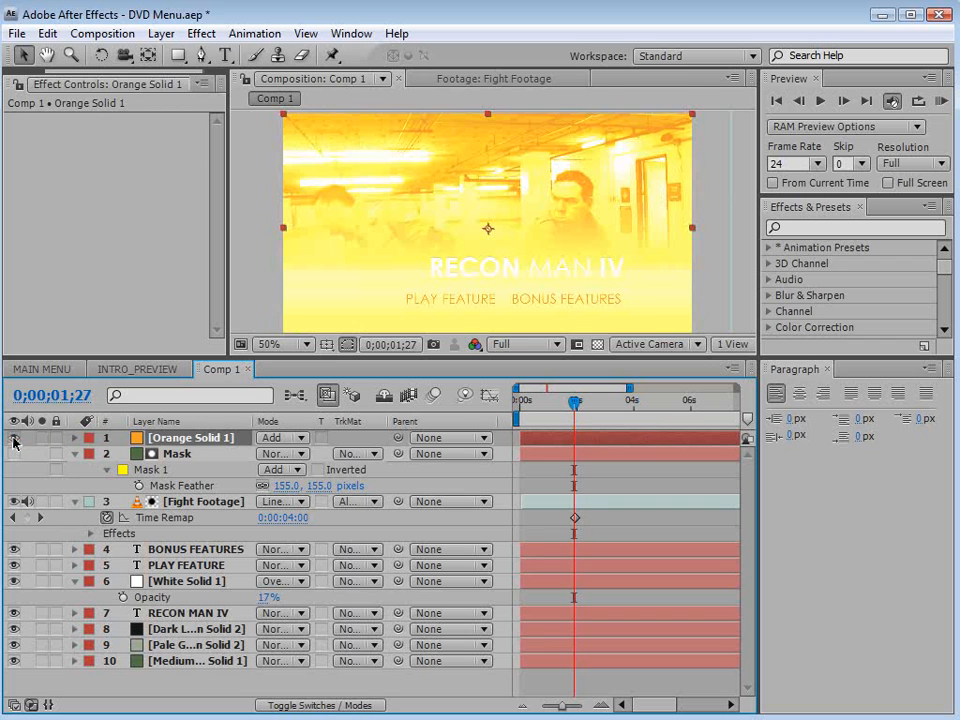
drag(522, 438, 583, 446)
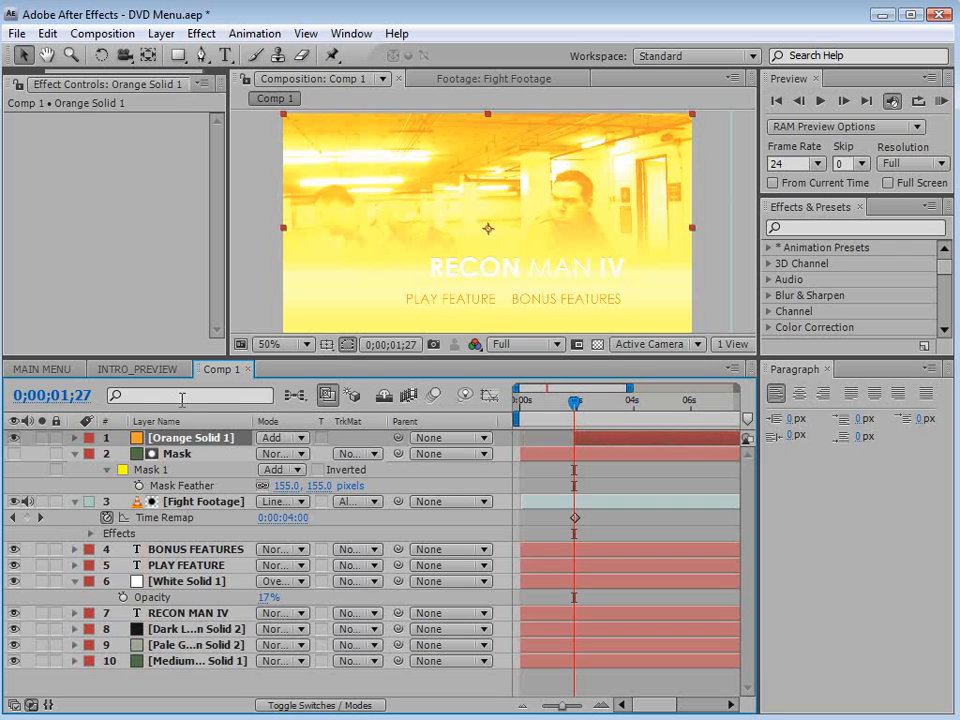
Keyframe the orange solid's opacity from 100% at 0;00;01;27 down to 0% at 0;00;02;09
key(t)
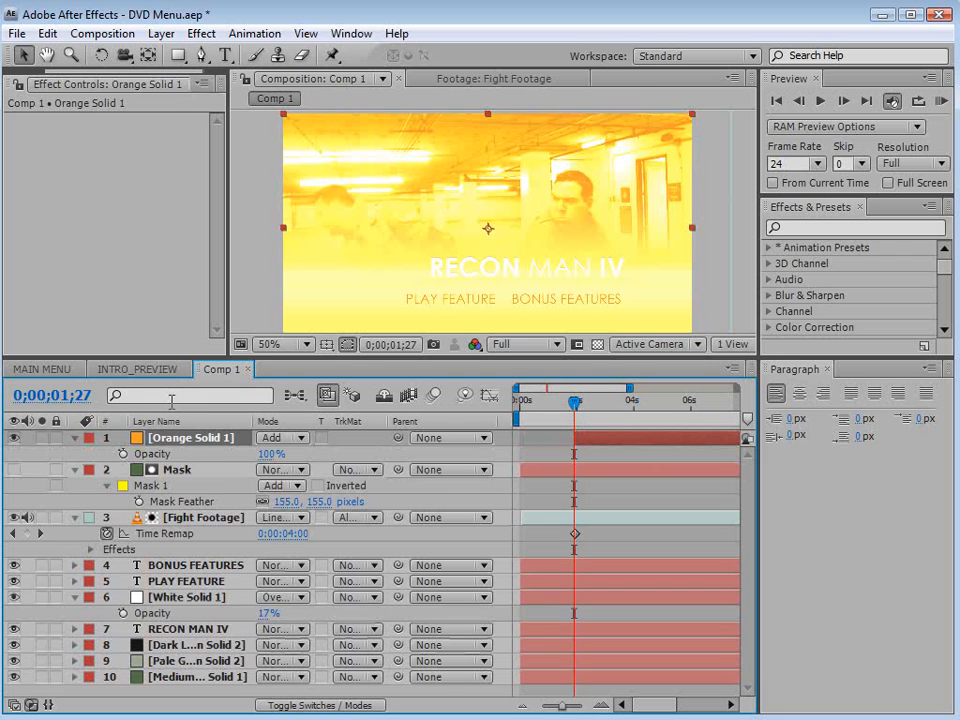
click(123, 453)
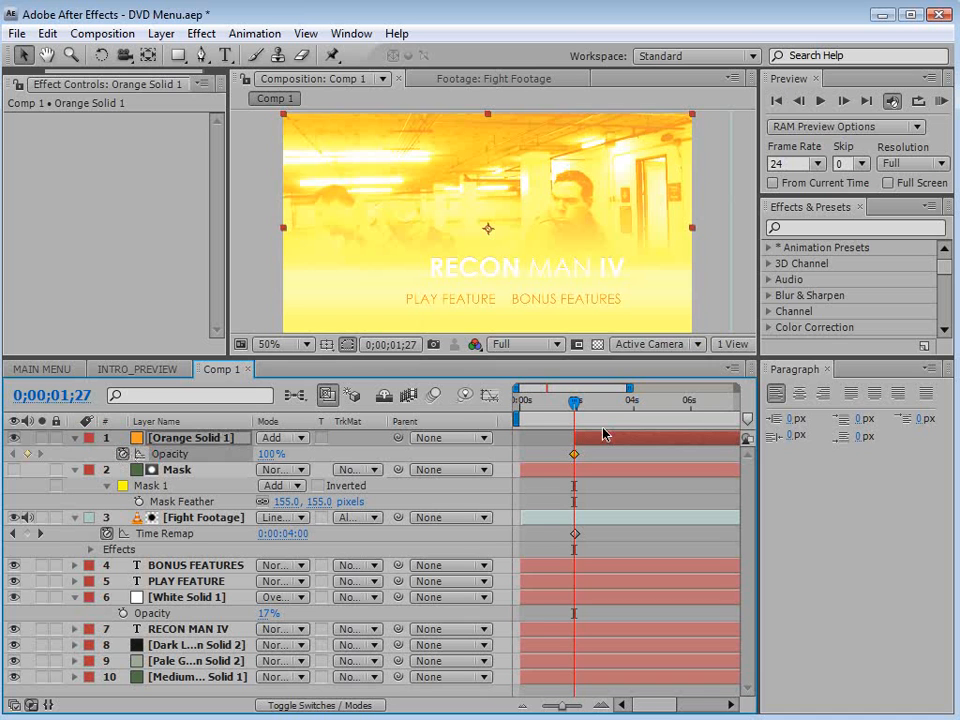
key(equal)
key(equal)
drag(574, 403, 620, 404)
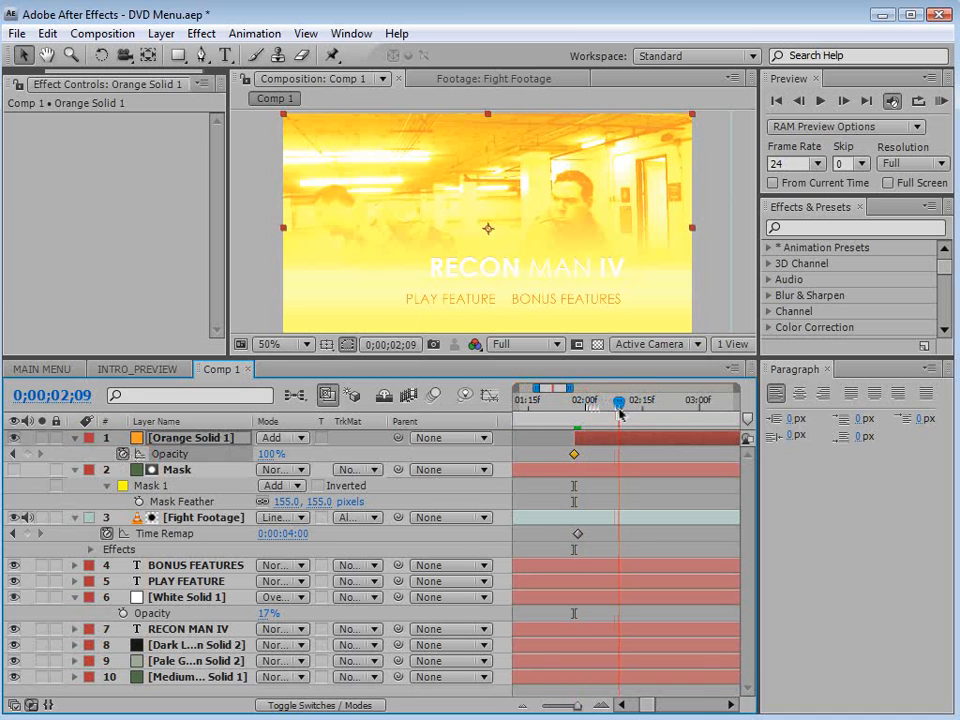
click(271, 453)
text(0)
key(Return)
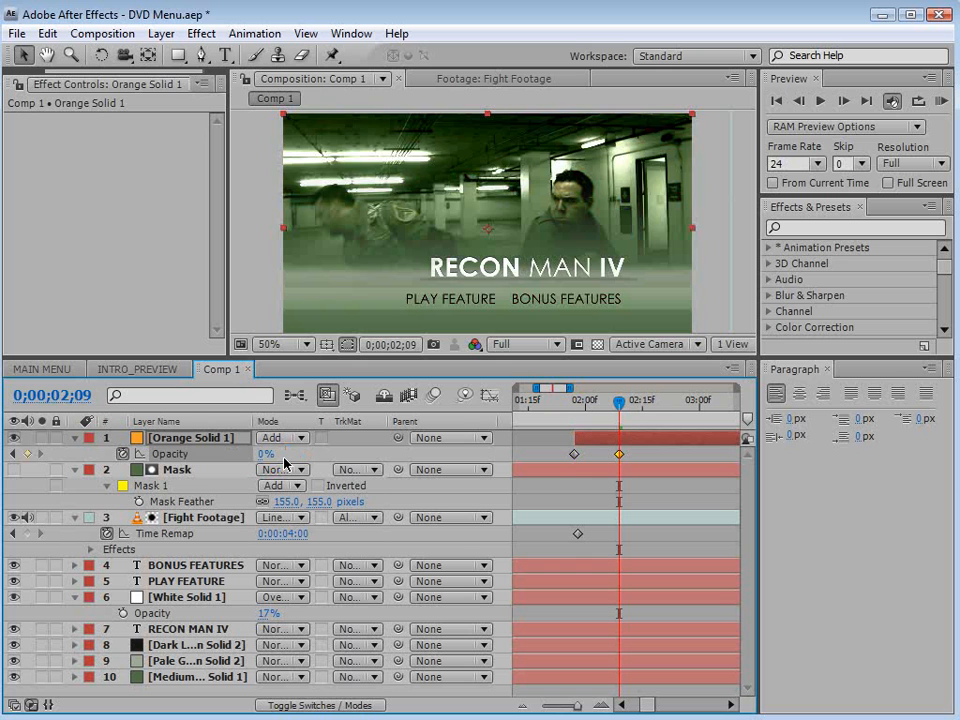
Trim the orange solid's end to 0;00;02;09 and scrub through the flash to check it
key(alt+bracketright)
key(minus)
key(minus)
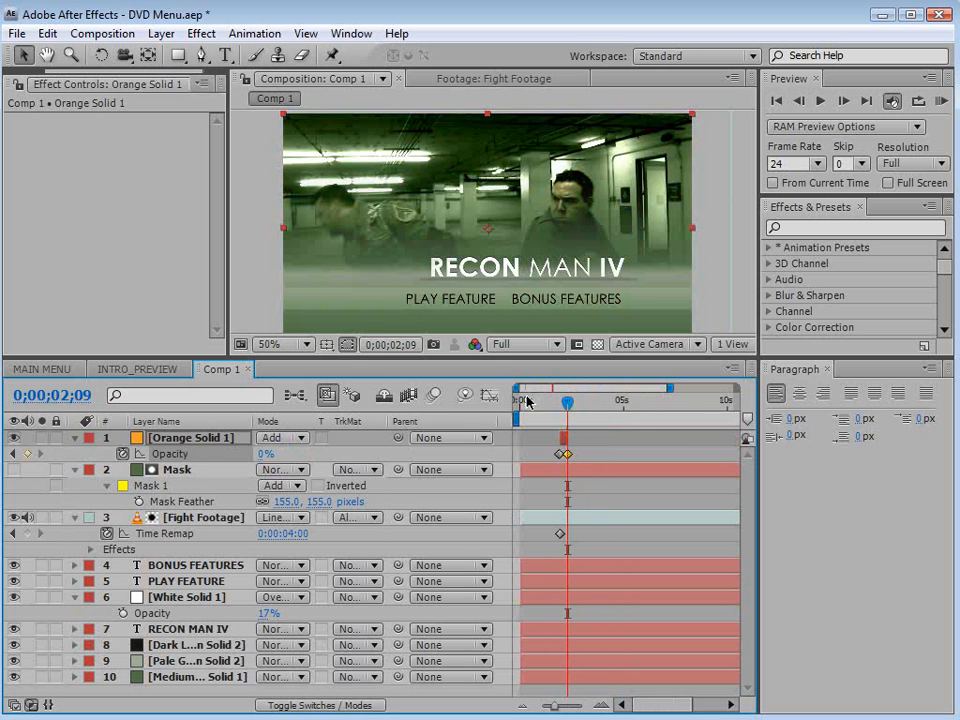
drag(527, 397, 561, 410)
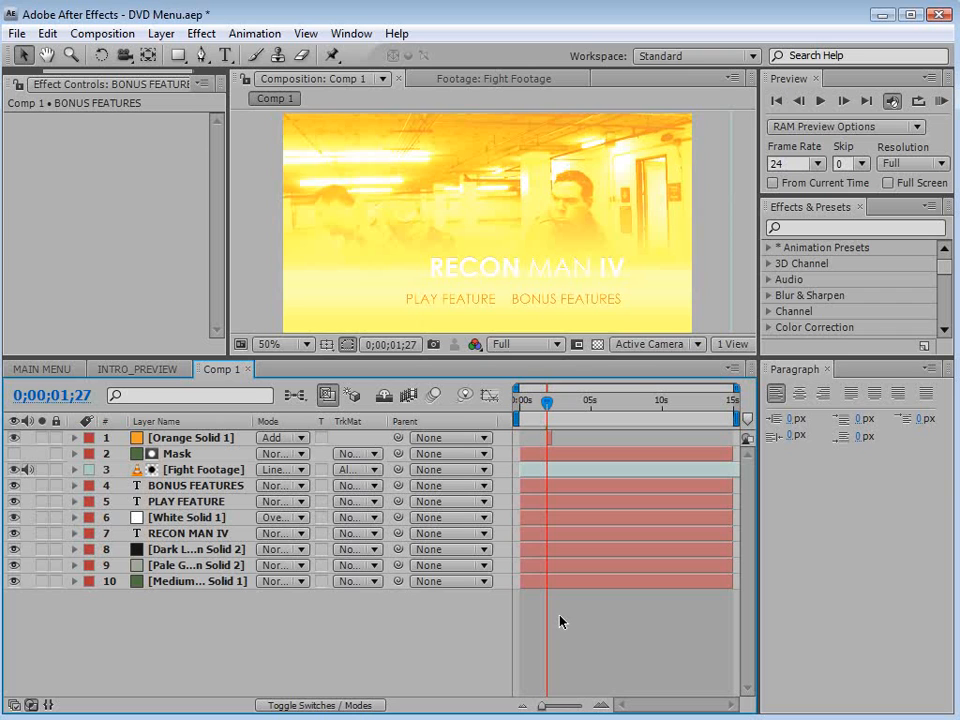
Shift the layers from BONUS FEATURES down to the pale green solid to start at 0;00;01;27, and scrub to check the timing
click(197, 485)
shift+click(180, 567)
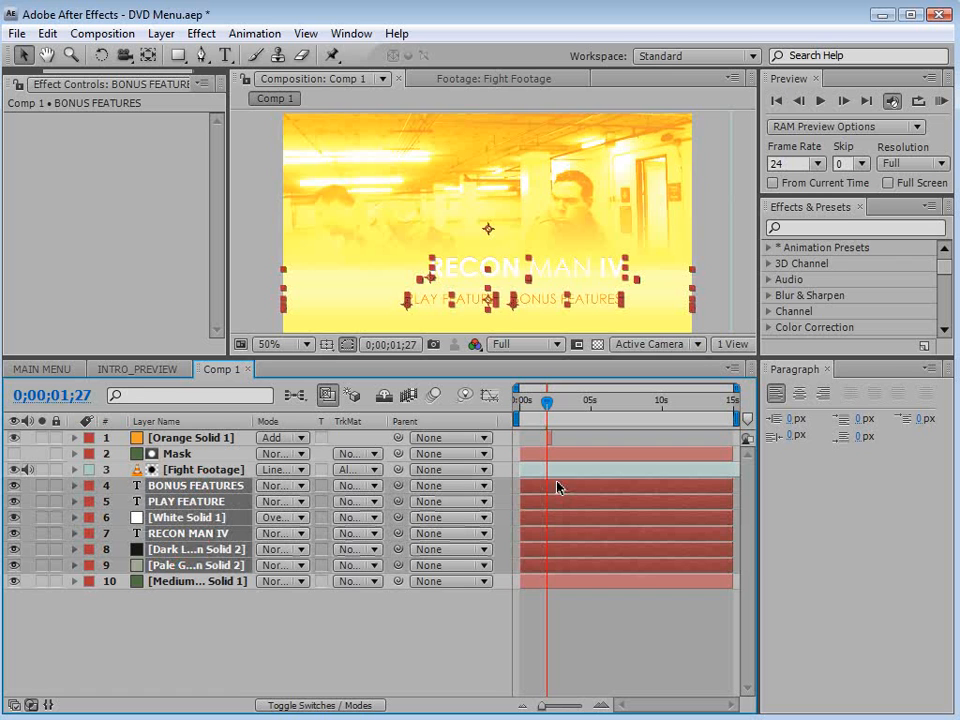
drag(529, 493, 571, 488)
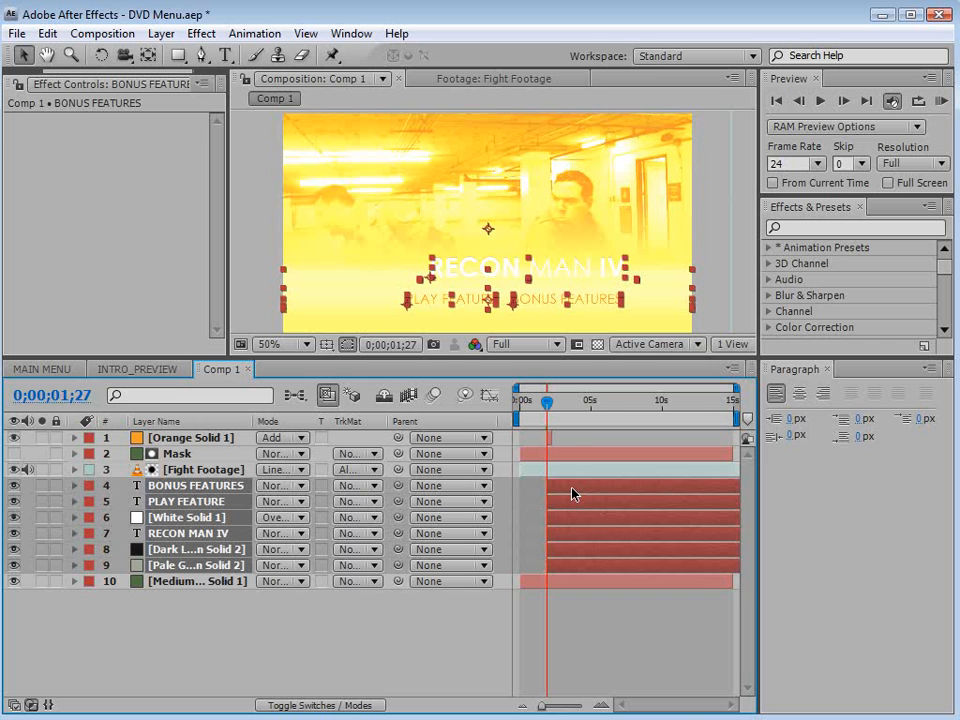
key(equal)
key(equal)
key(space)
drag(542, 610, 690, 637)
drag(597, 401, 578, 402)
Split the Mask and Fight Footage layers together at 0;00;01;27
click(570, 582)
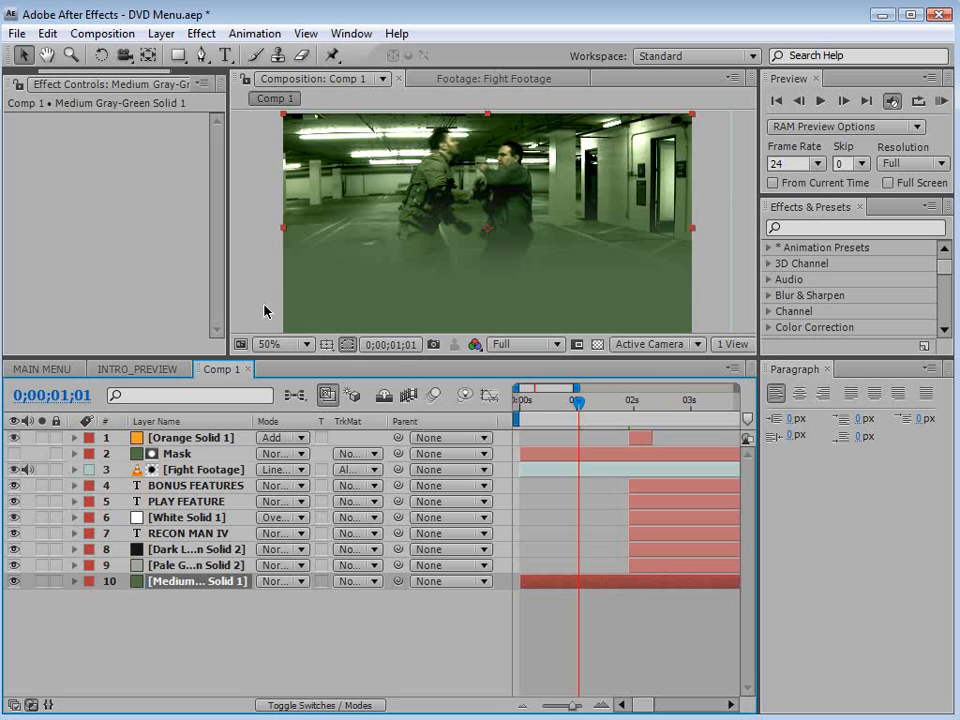
click(176, 453)
click(186, 469)
click(177, 453)
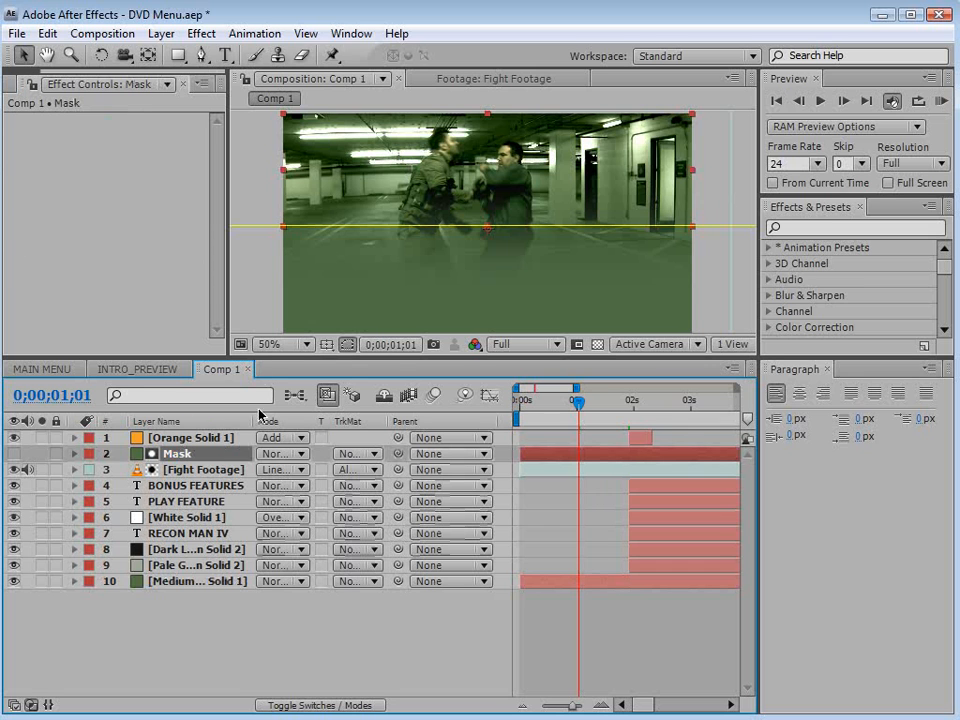
drag(578, 401, 623, 410)
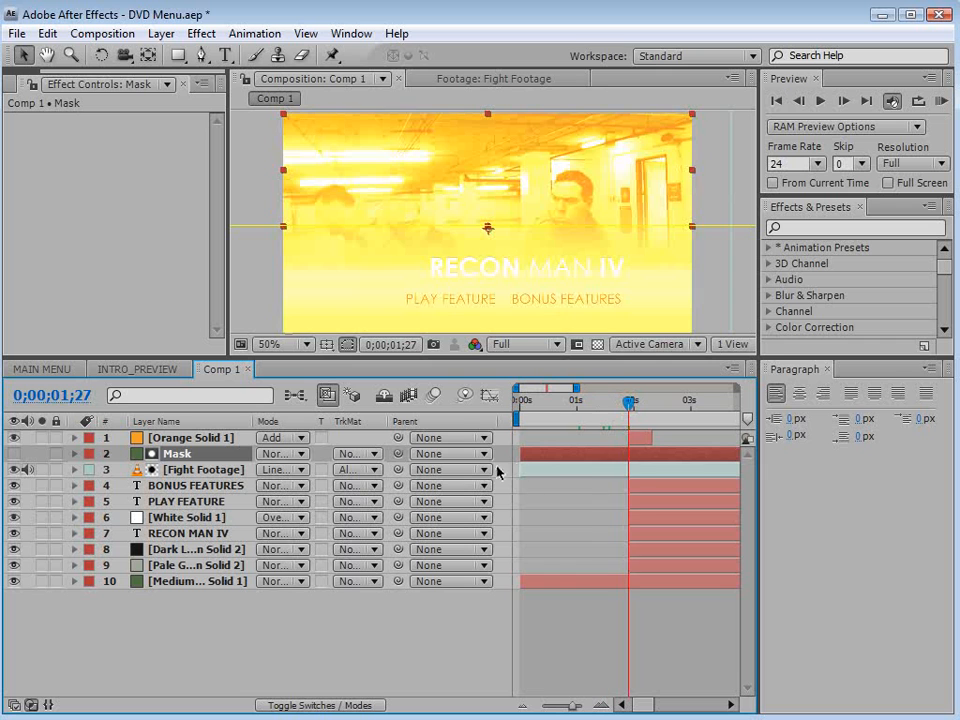
shift+click(575, 469)
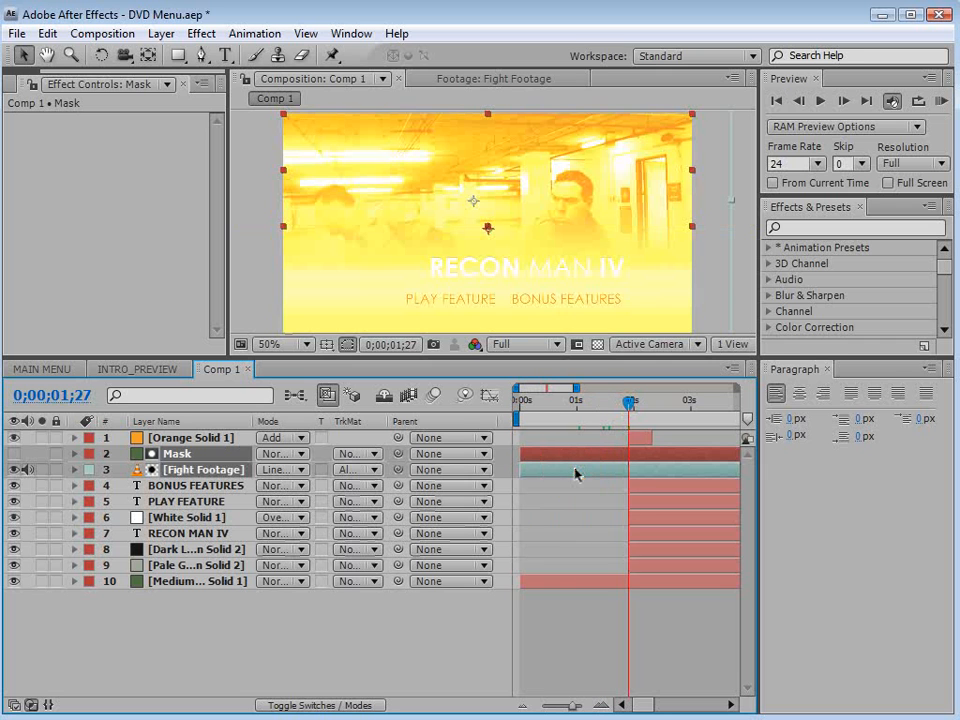
click(48, 34)
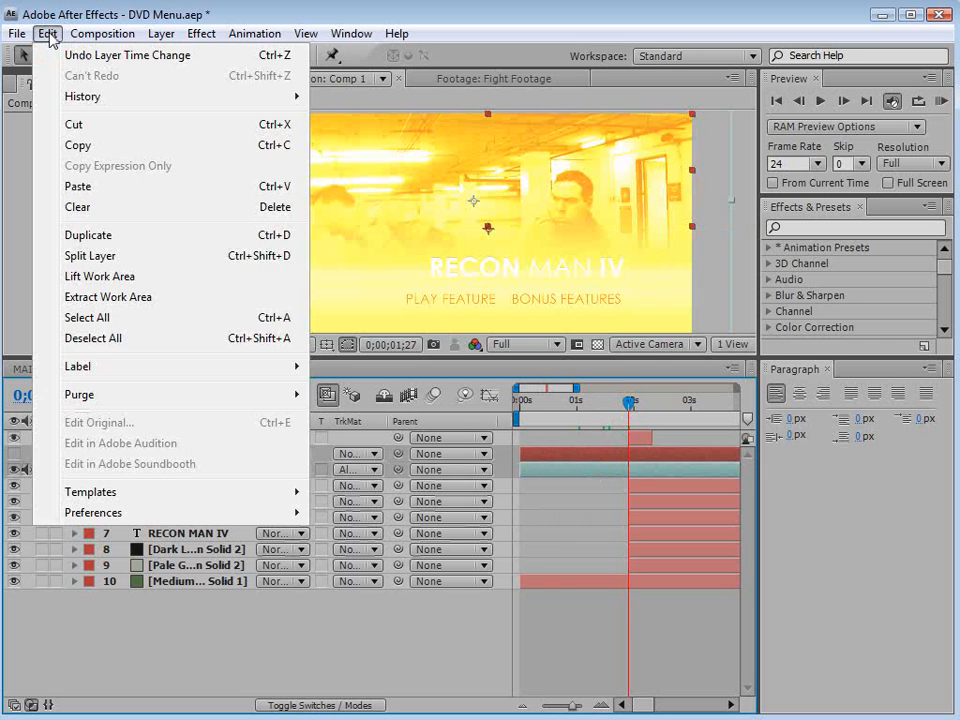
click(125, 256)
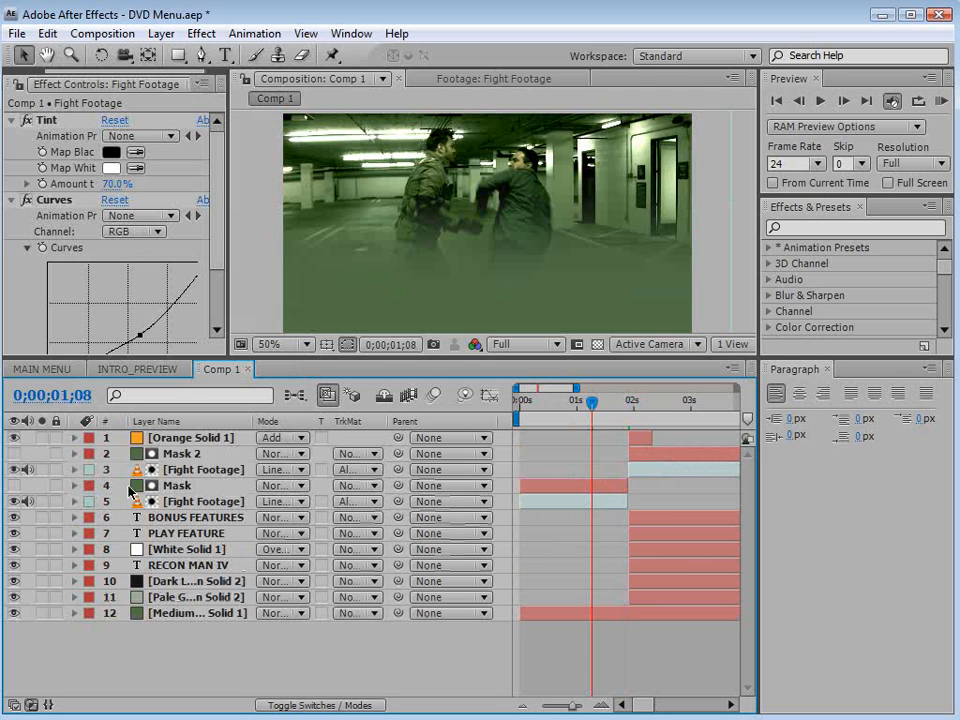
Remove the track matte from the Fight Footage segment before the split and delete that segment's Mask layer
click(172, 501)
click(355, 501)
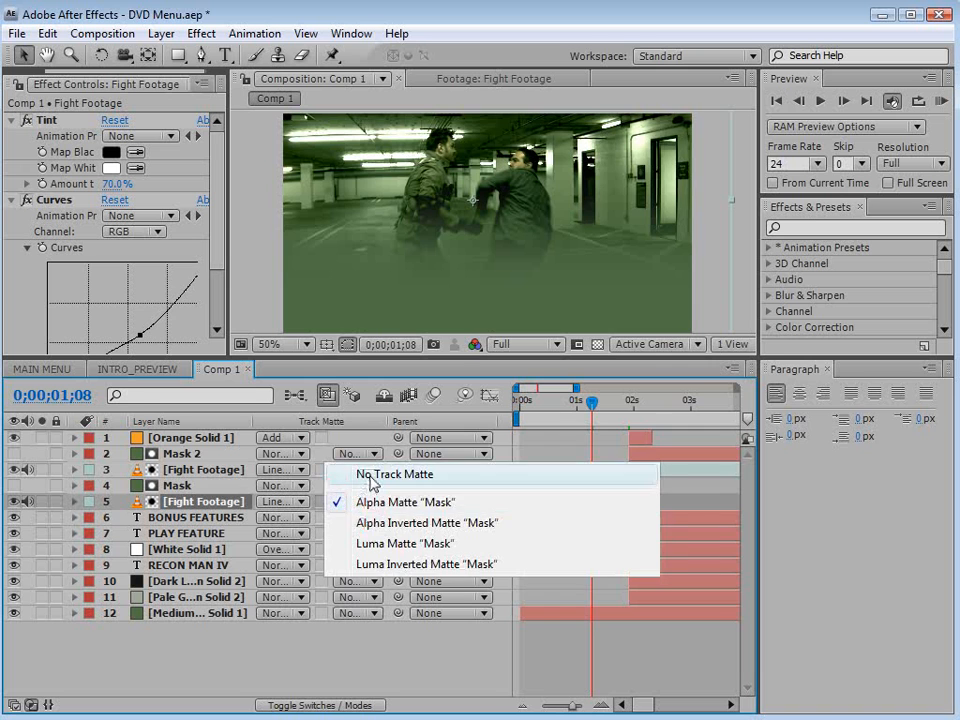
click(371, 480)
click(560, 486)
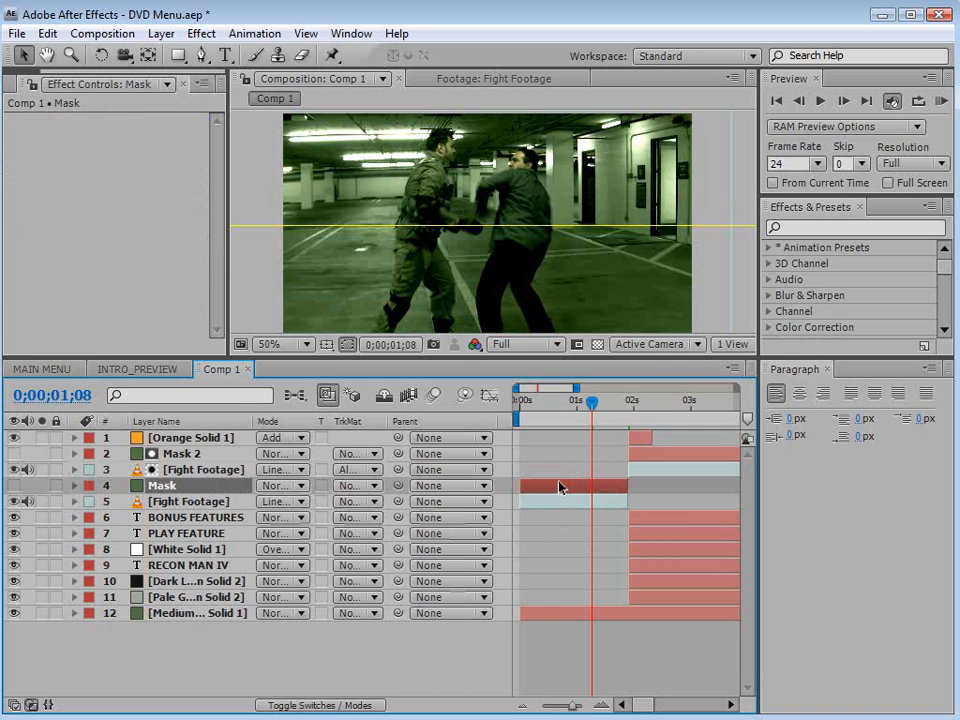
key(Delete)
click(535, 408)
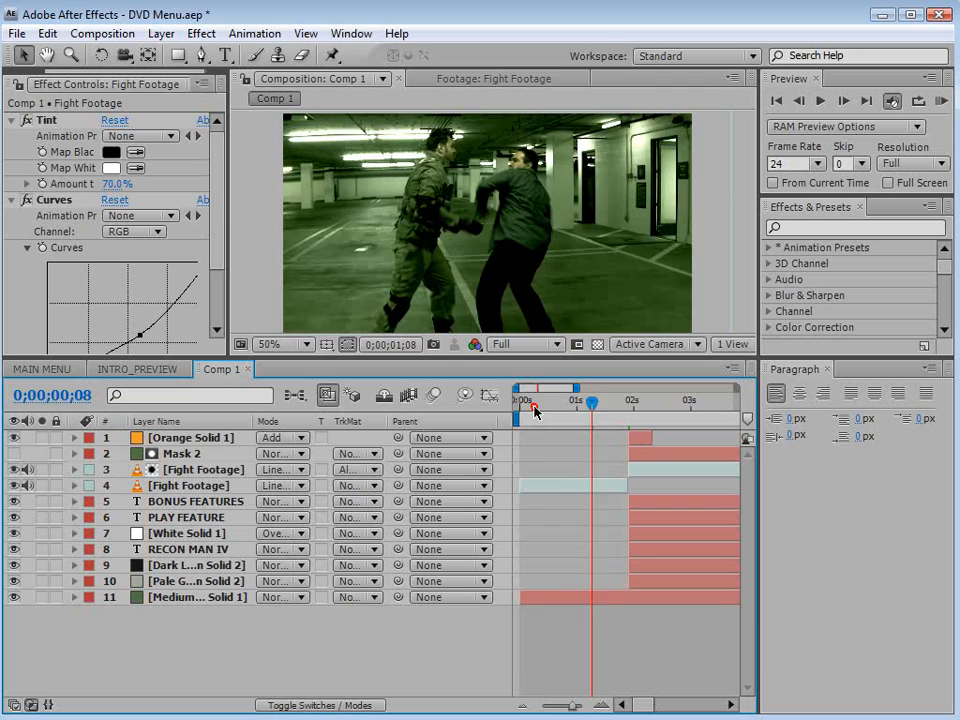
drag(535, 408, 658, 406)
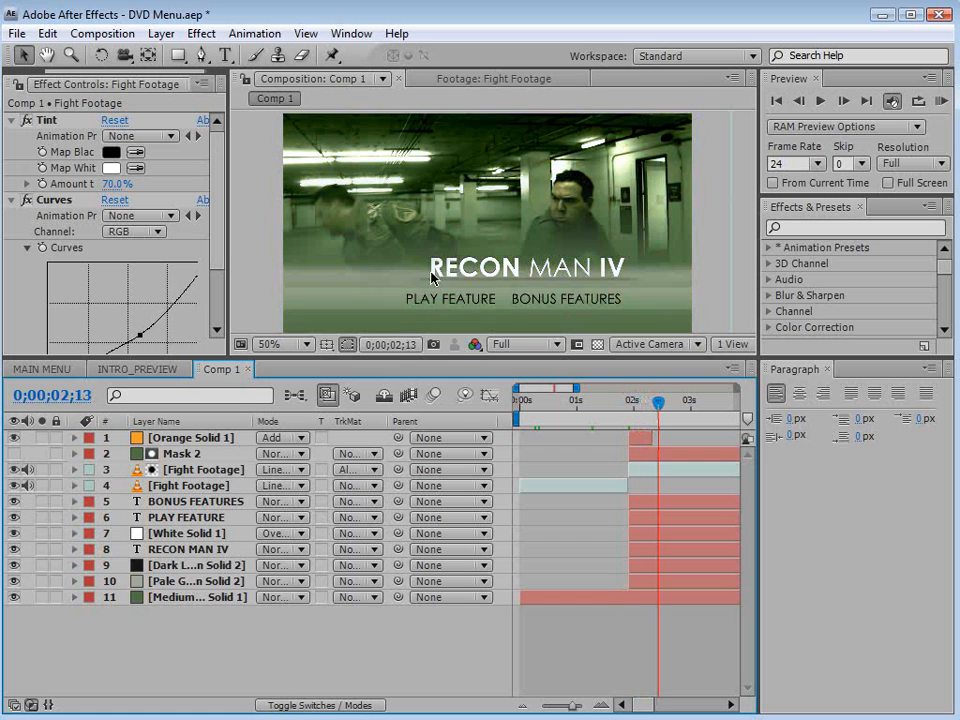
Enlarge the composition viewing area and select the matted Fight Footage segment after the split
drag(531, 356, 534, 397)
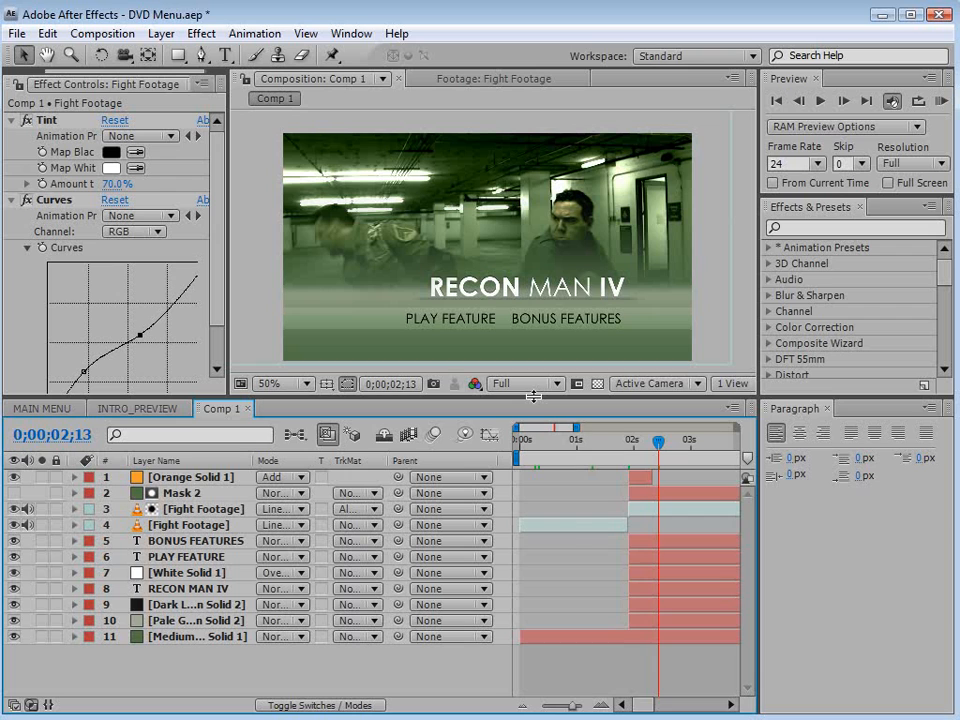
key(minus)
key(minus)
key(minus)
key(minus)
click(650, 509)
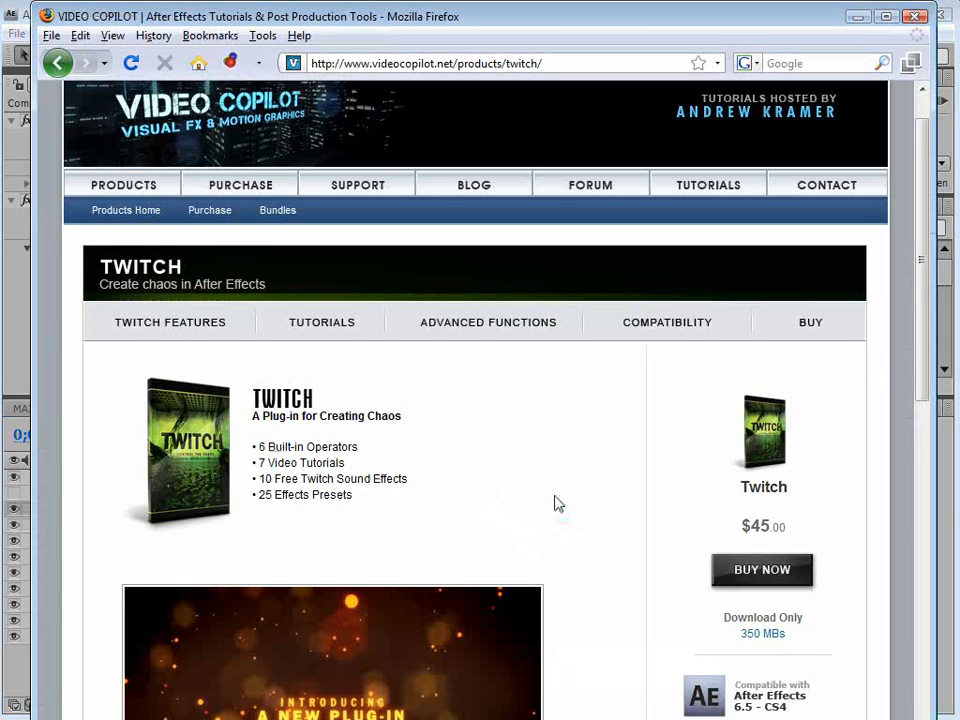
Look over the Twitch plug-in's product page in Firefox and return to After Effects
scroll(558, 503, down, 1)
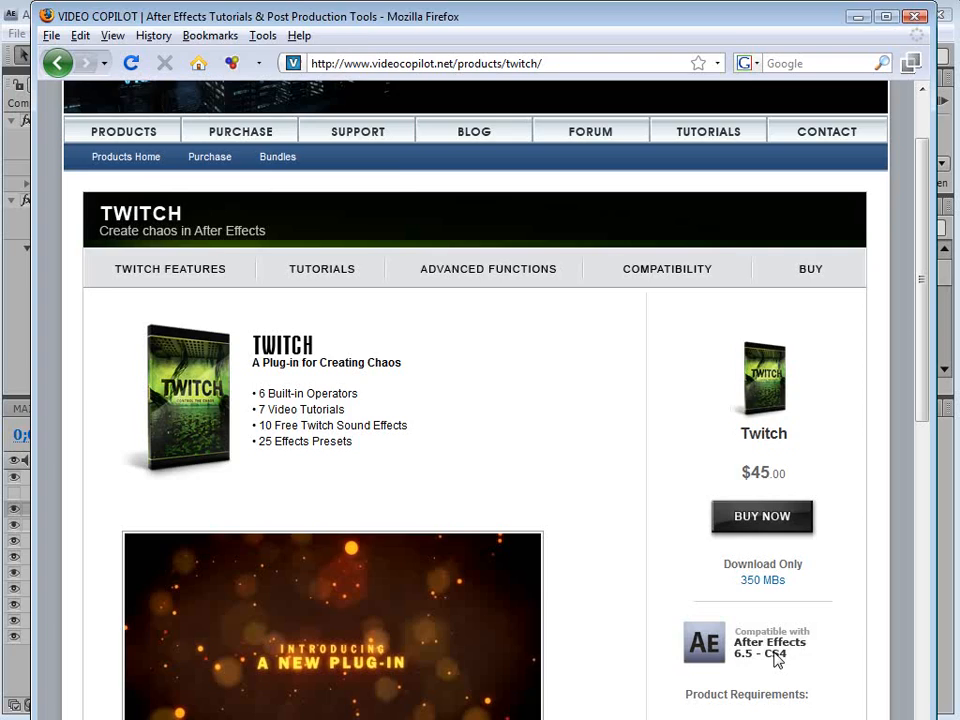
key(alt+Tab)
click(378, 7)
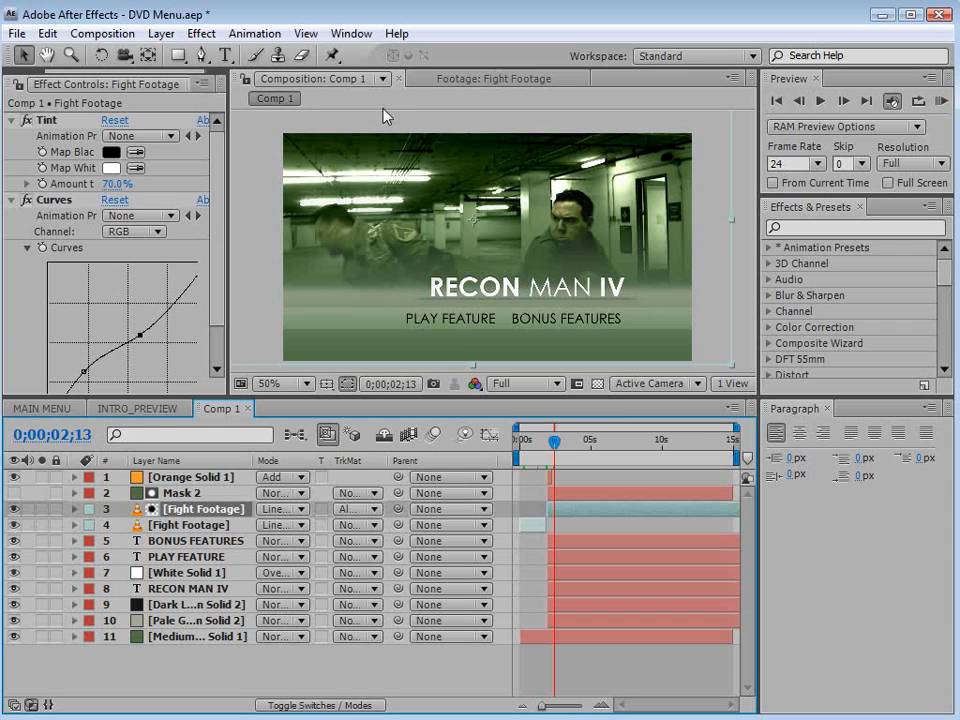
Find the Twitch effect and apply it to the matted Fight Footage segment after the split
click(567, 521)
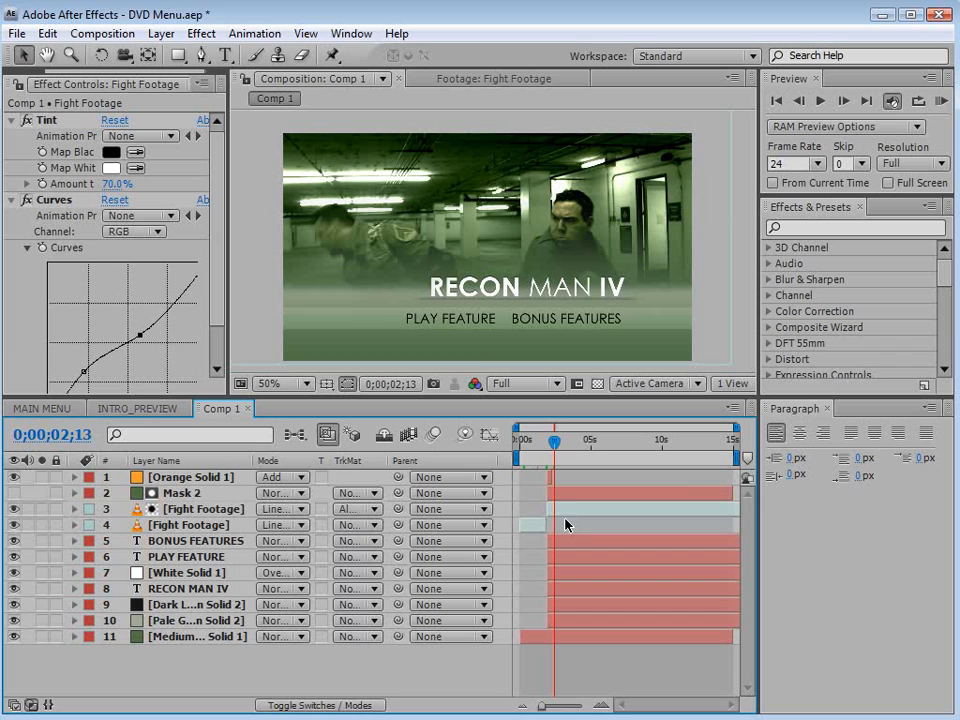
click(571, 508)
click(803, 228)
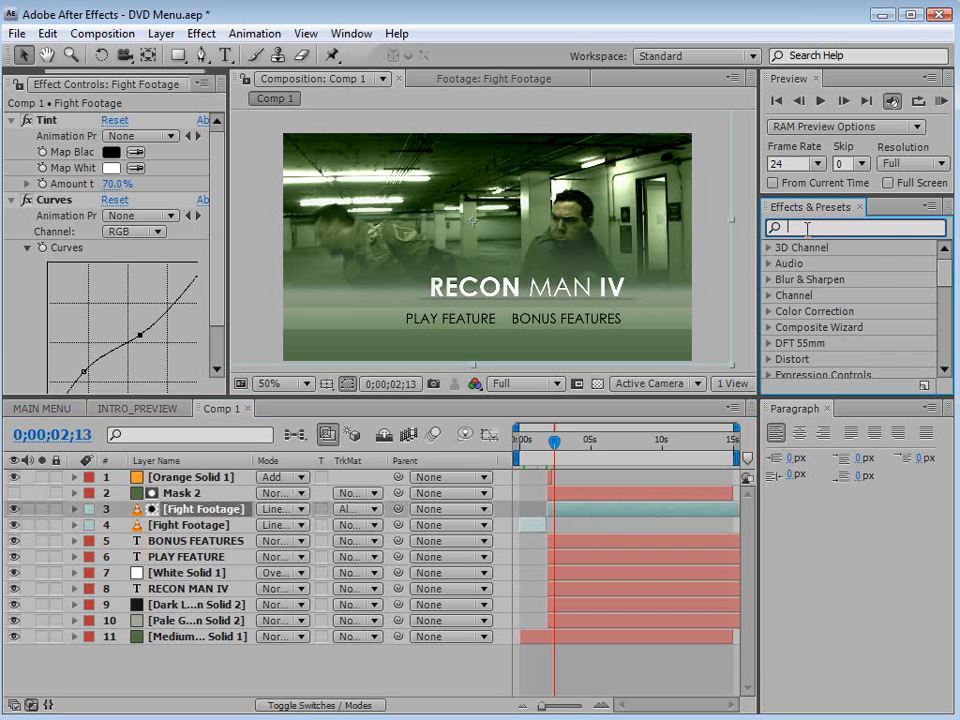
text(twitch)
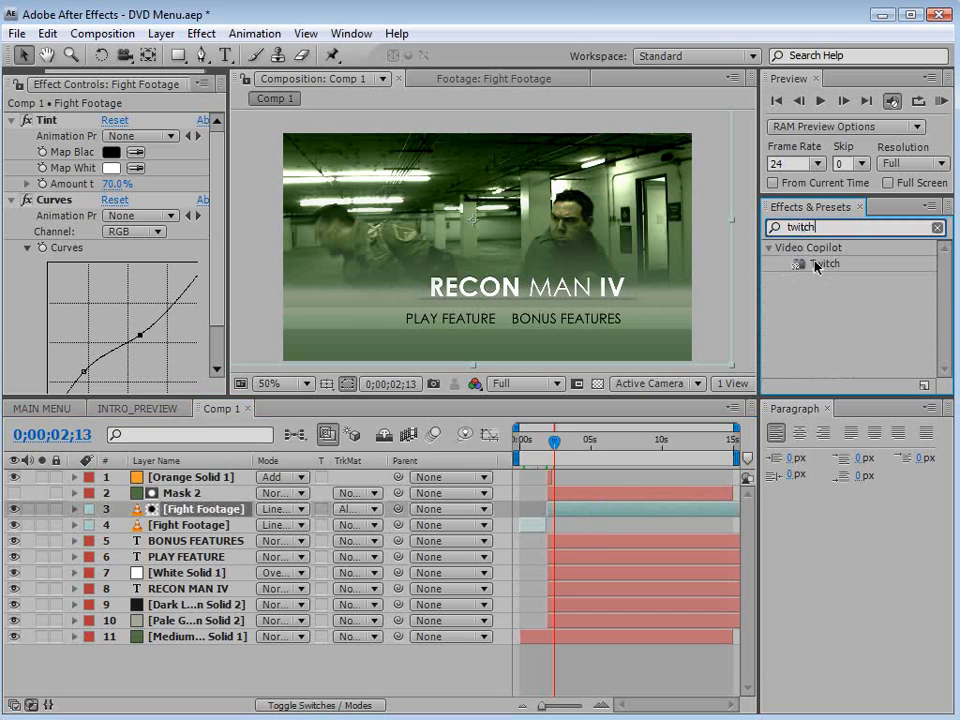
drag(818, 266, 563, 511)
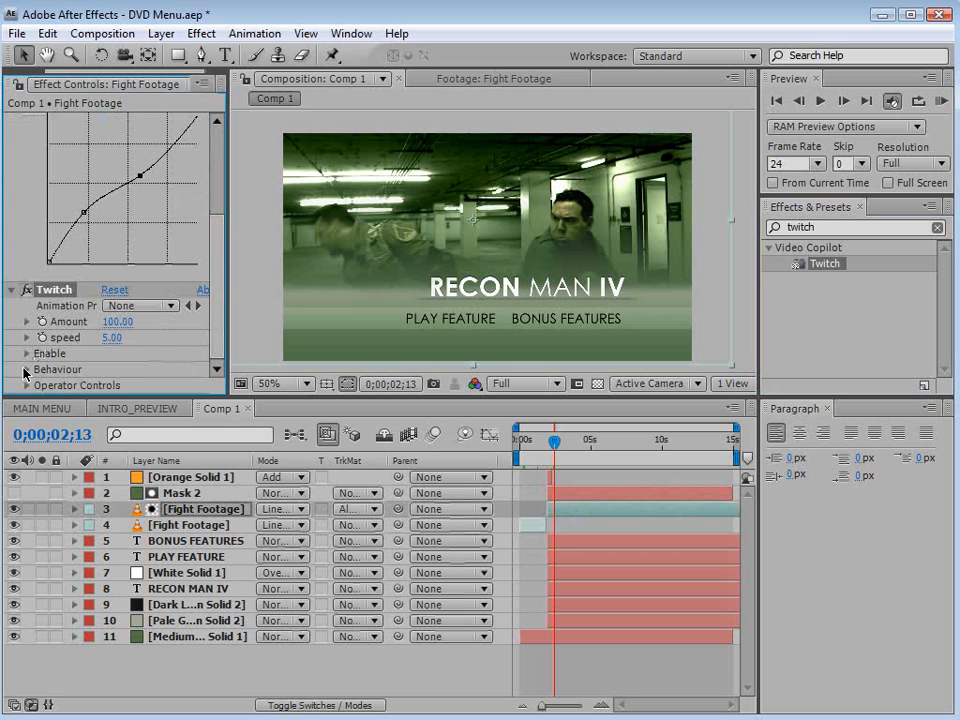
Collapse Tint and Curves, enable Twitch's Color, Light and Scale operators, and preview the footage
drag(215, 275, 190, 165)
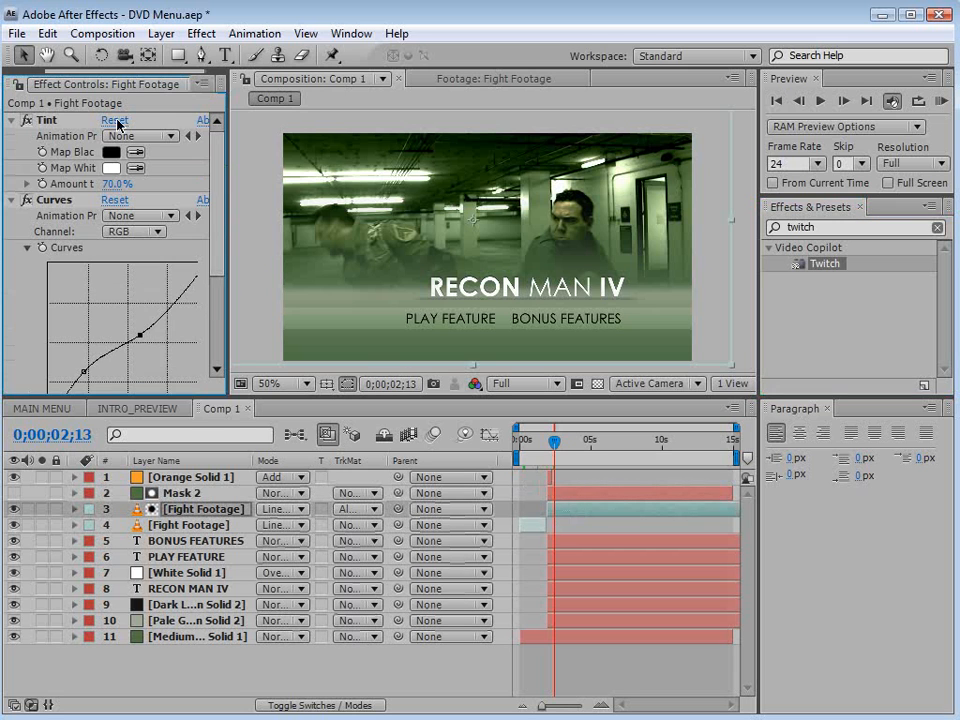
click(11, 200)
click(12, 120)
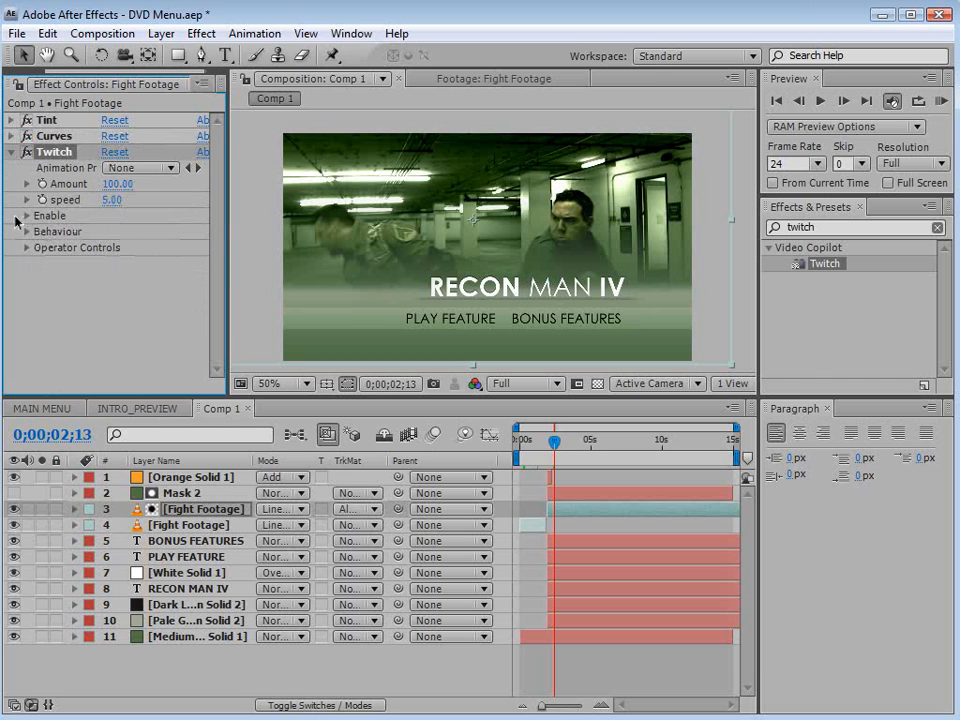
drag(229, 242, 250, 243)
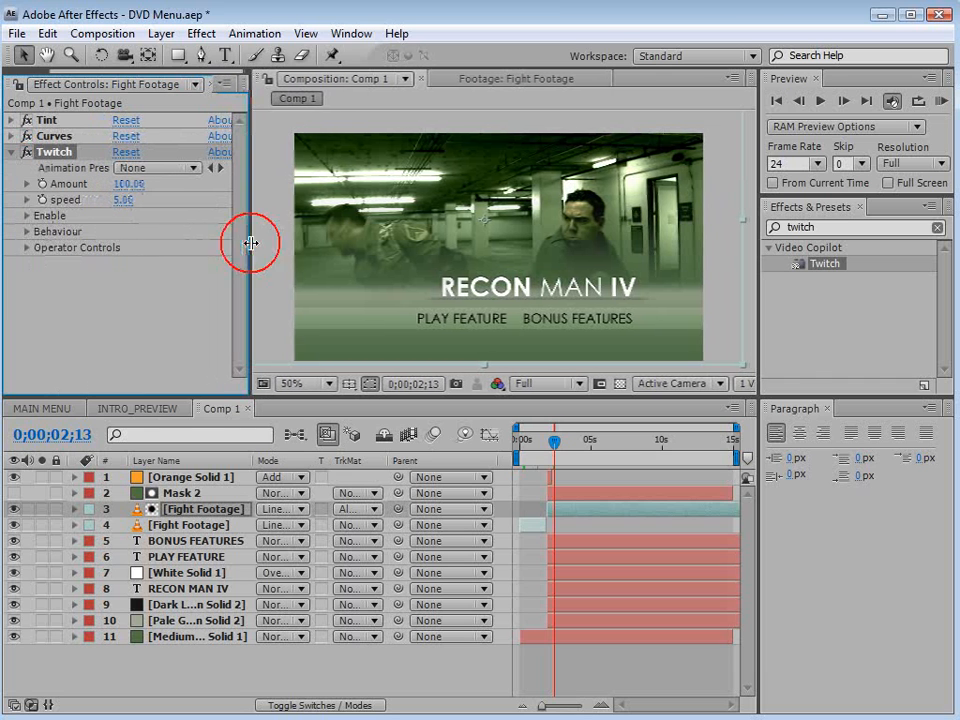
click(26, 216)
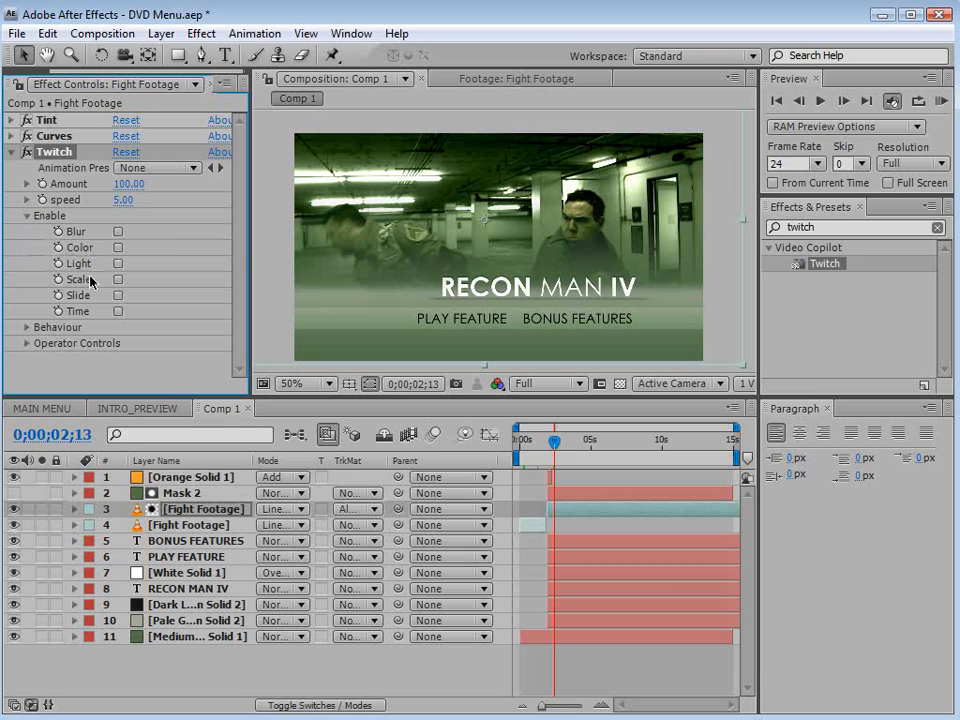
click(118, 247)
click(118, 264)
click(118, 280)
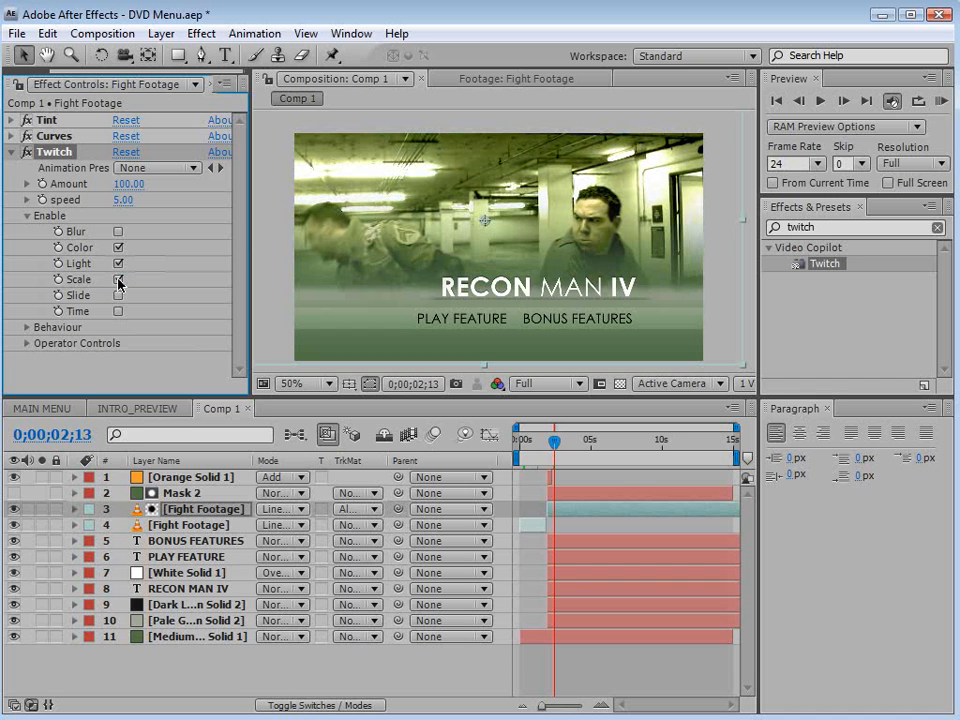
drag(557, 442, 589, 443)
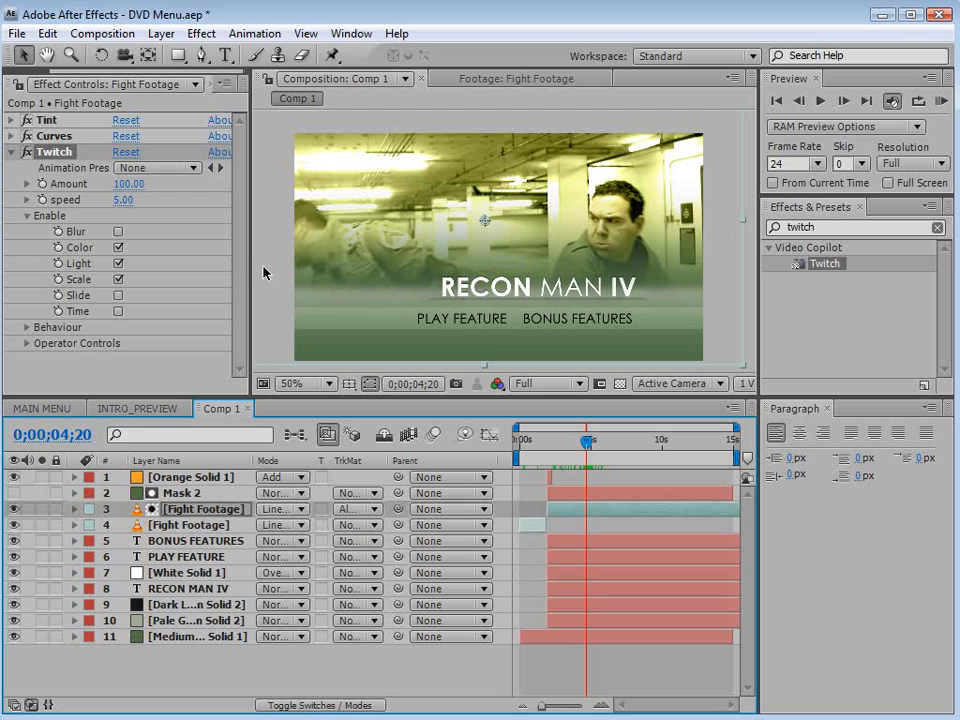
Set the Twitch Amount to 15 and speed to 3, and preview the subtler effect
click(128, 184)
text(15)
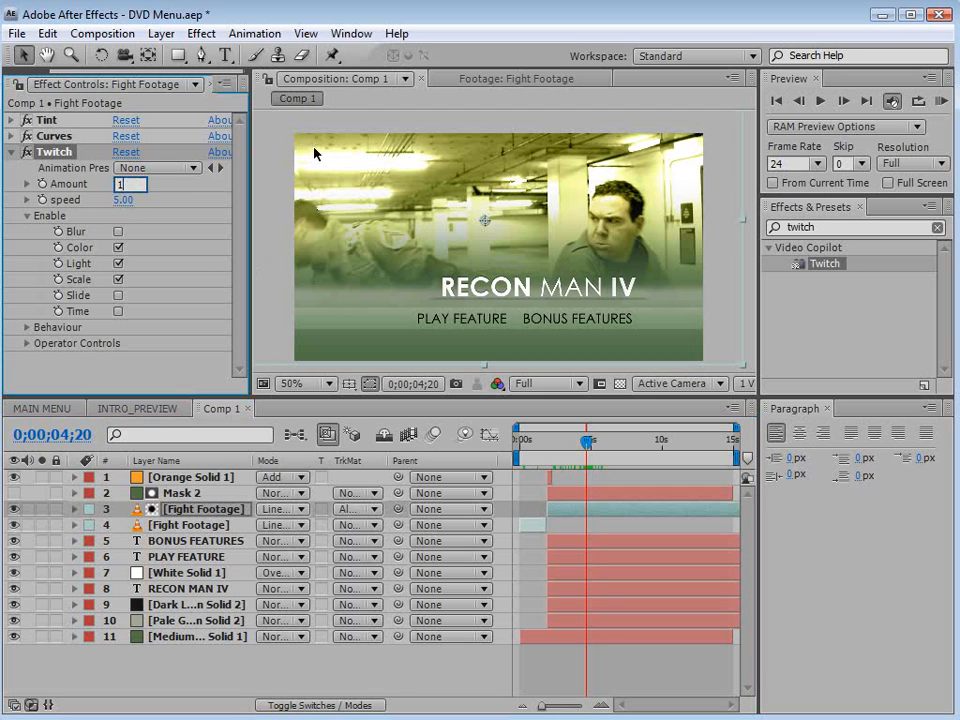
key(Return)
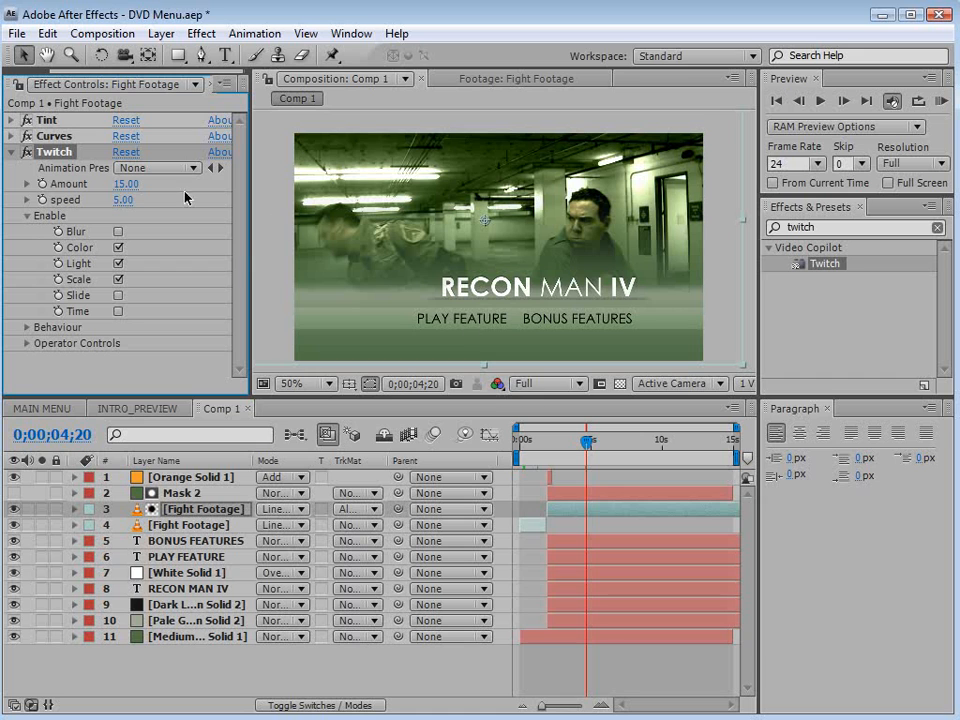
click(126, 200)
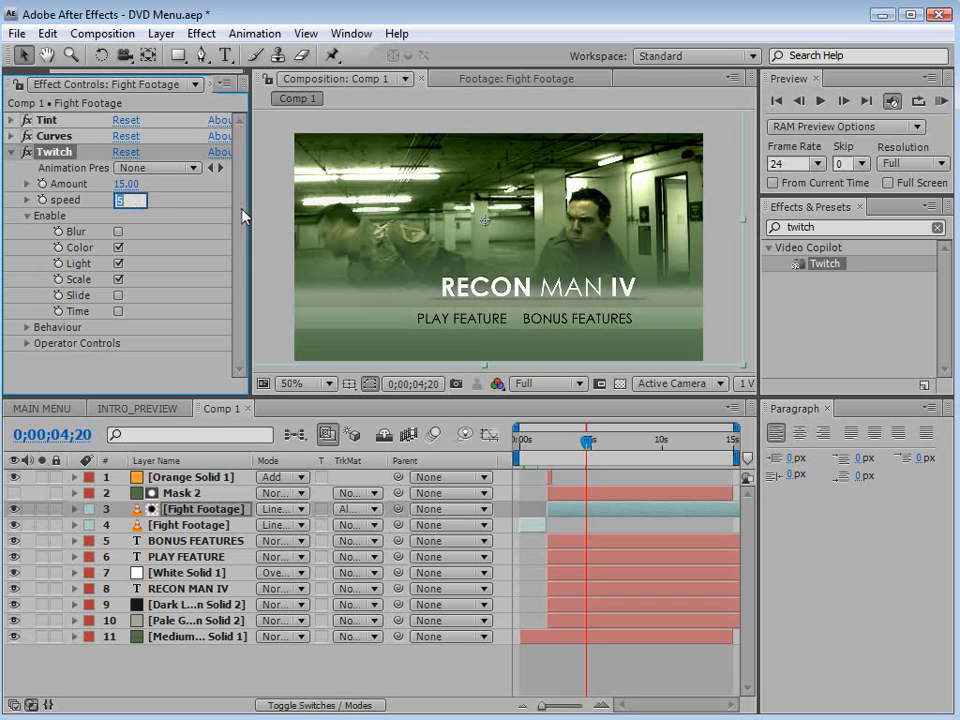
text(3)
key(Return)
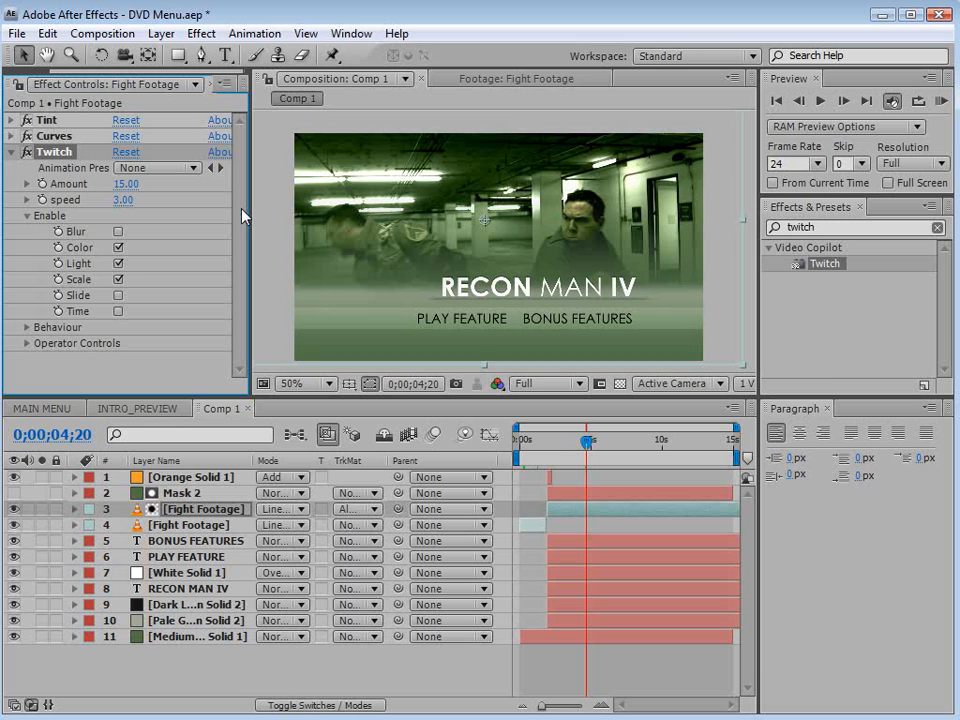
drag(551, 441, 584, 443)
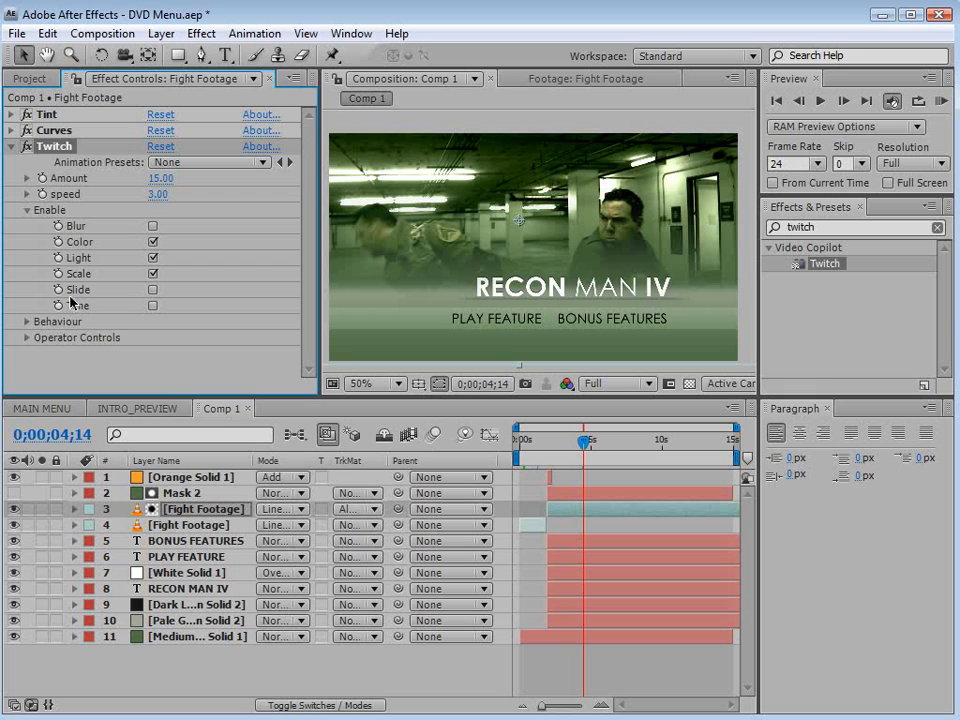
Set Twitch's Scale Motion Blur to 100 in the Operator Controls and check the blur on nearby frames
click(27, 338)
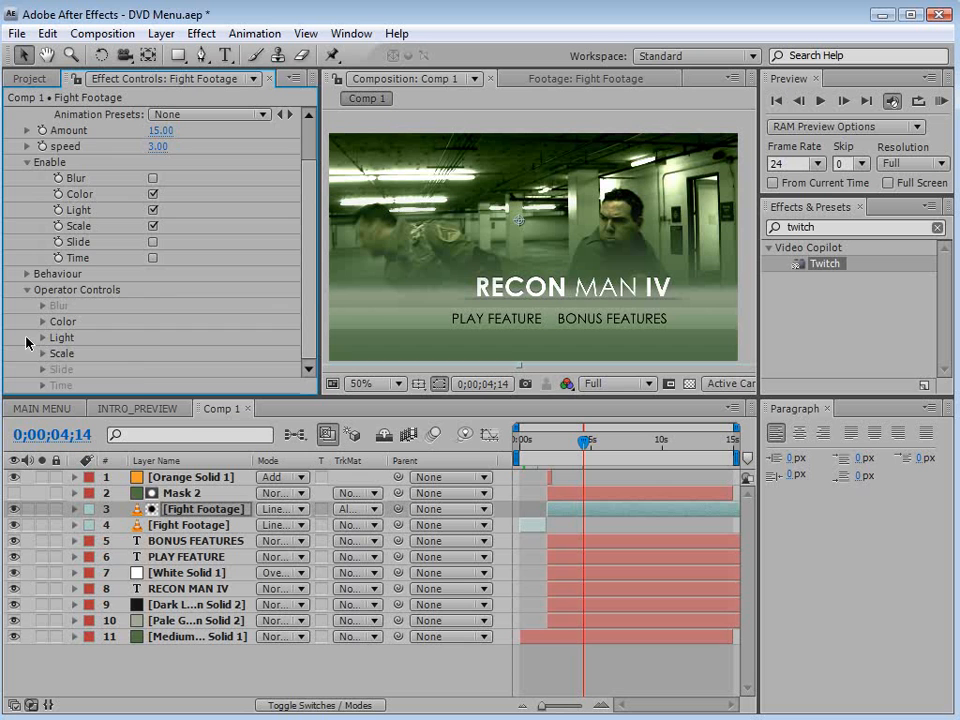
click(42, 353)
scroll(306, 320, down, 1)
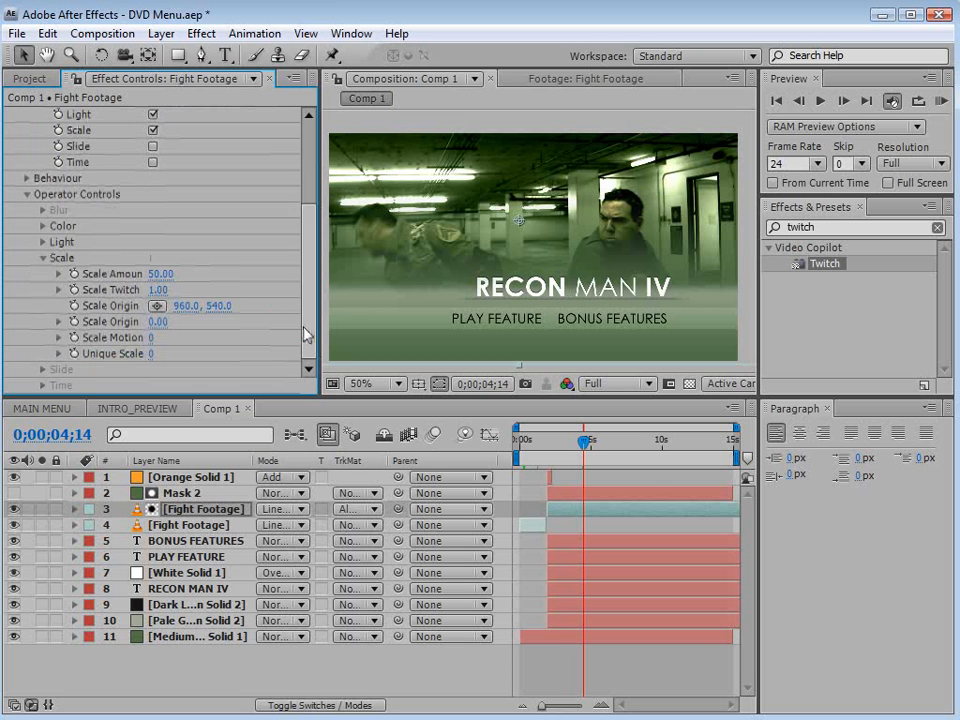
drag(315, 336, 372, 338)
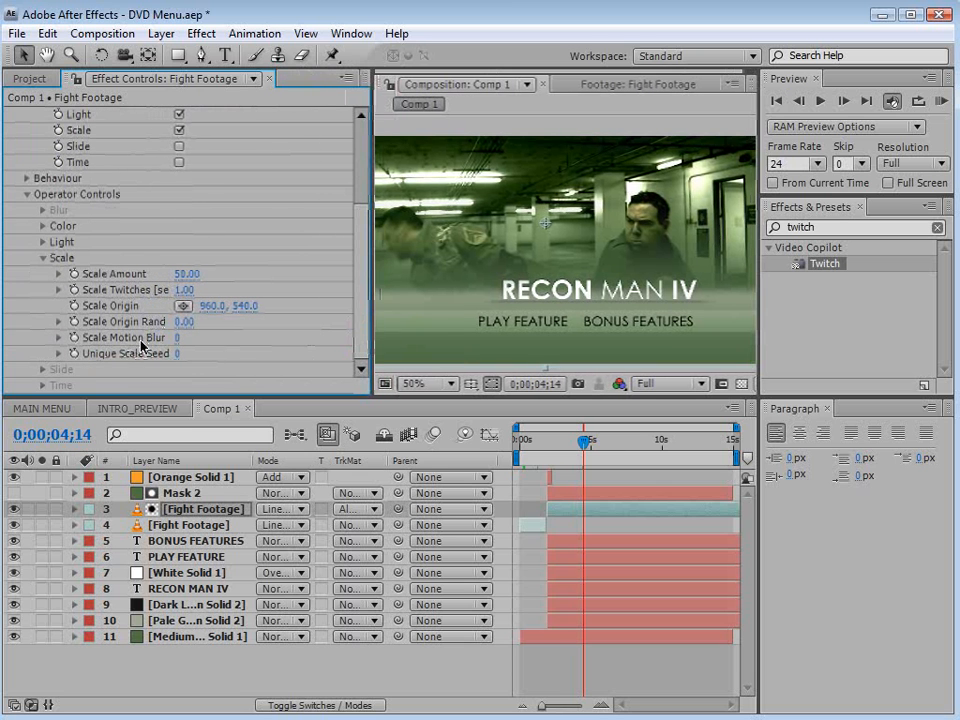
drag(178, 338, 302, 337)
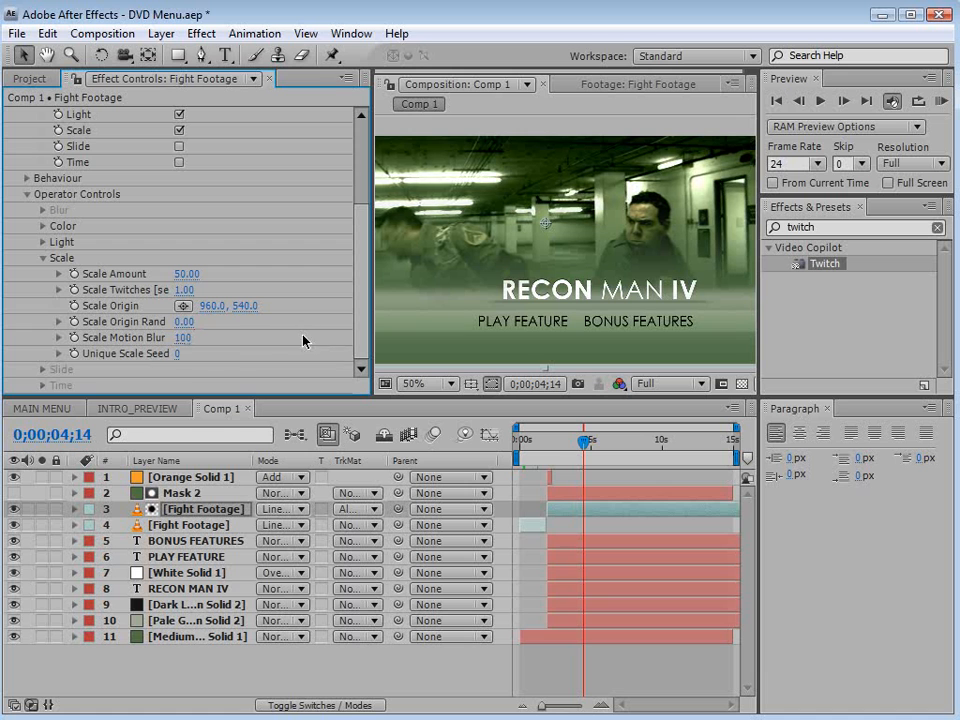
drag(584, 441, 592, 444)
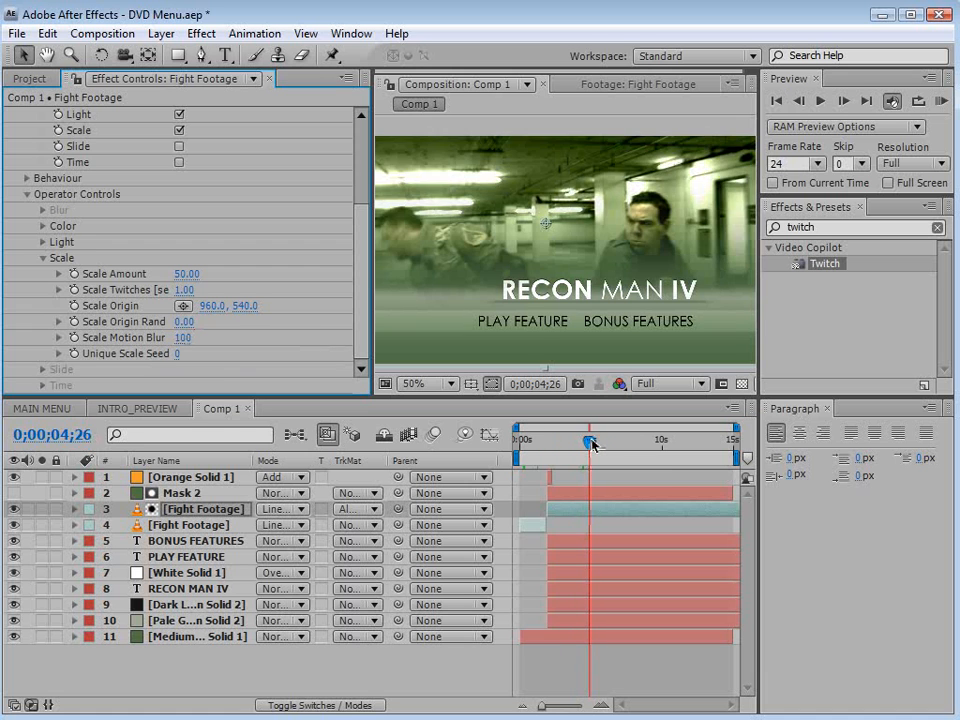
key(period)
key(comma)
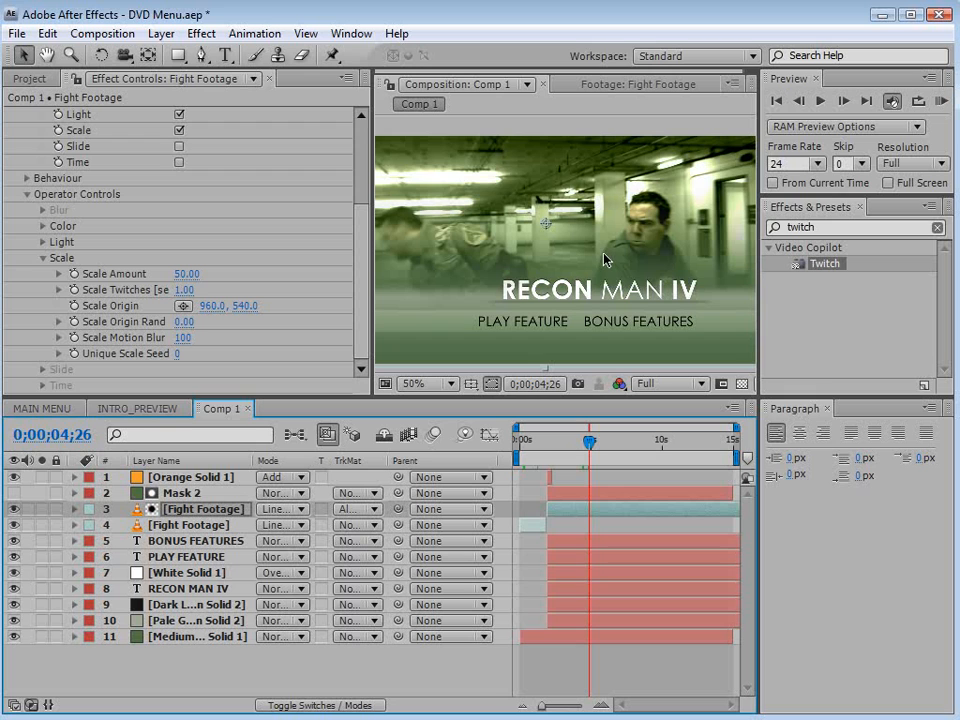
Place Twitch's Scale Origin on the man facing the camera, at about 1298, 563, and preview the scaling
click(184, 306)
click(636, 229)
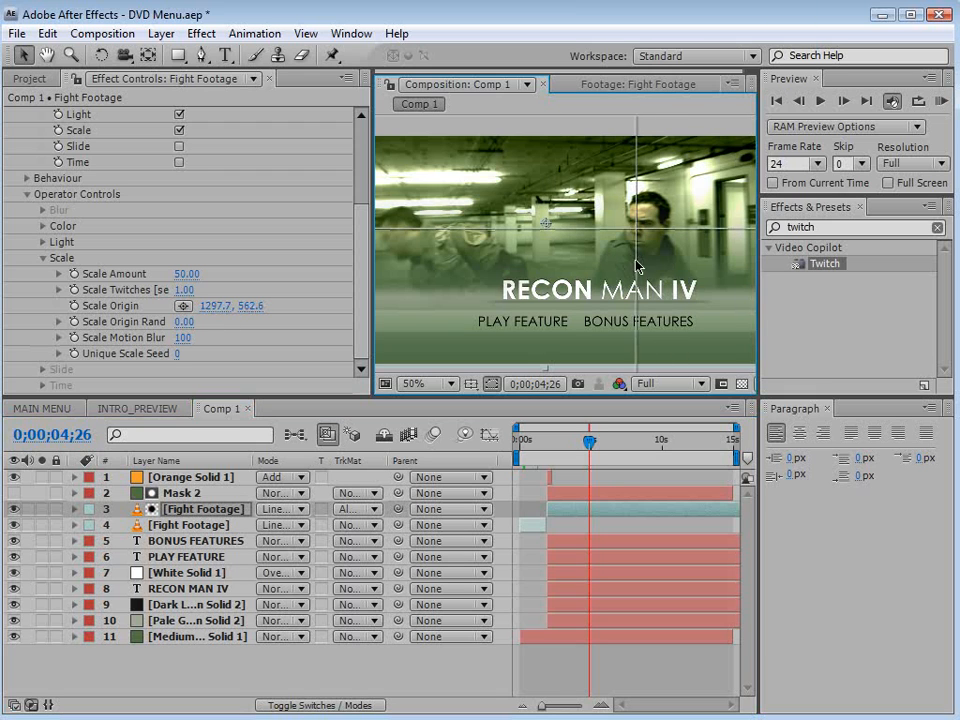
drag(581, 450, 609, 455)
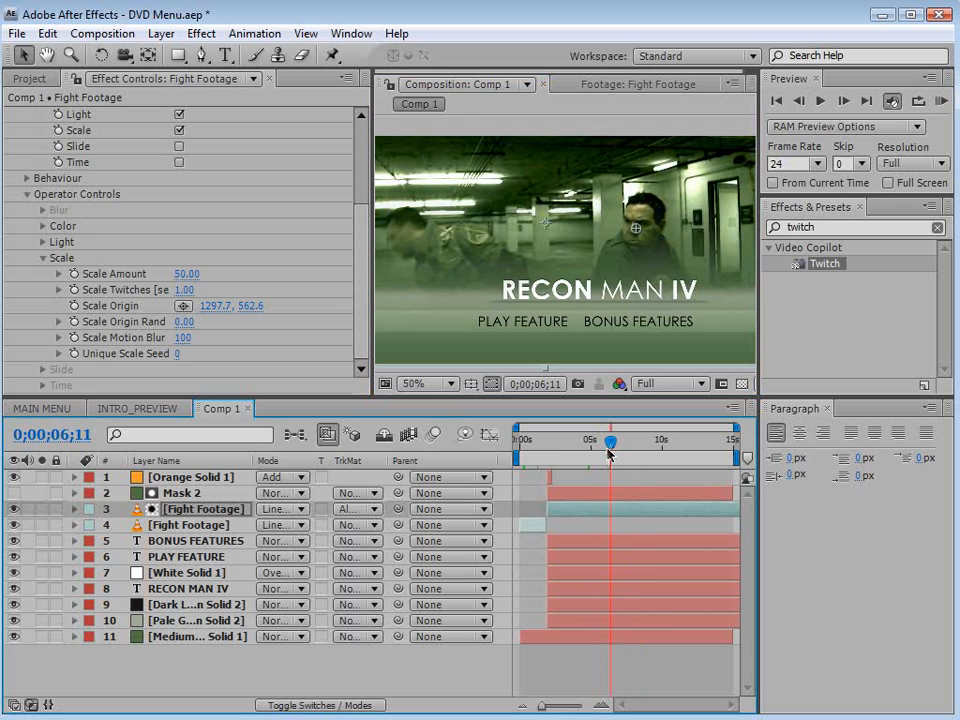
scroll(50, 315, up, 1)
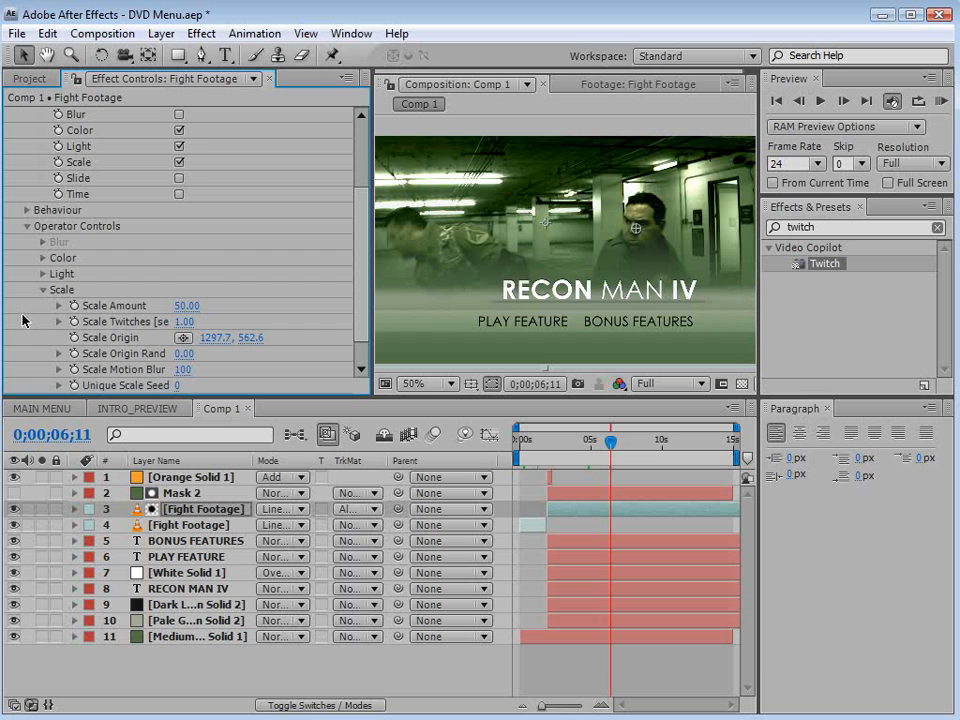
click(43, 291)
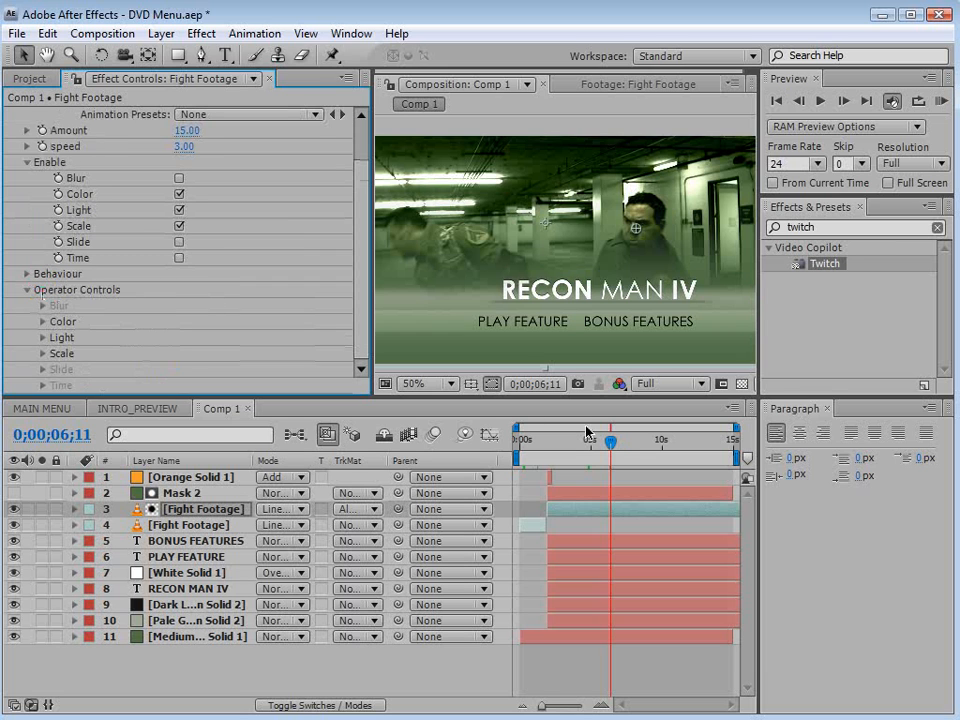
drag(610, 441, 631, 446)
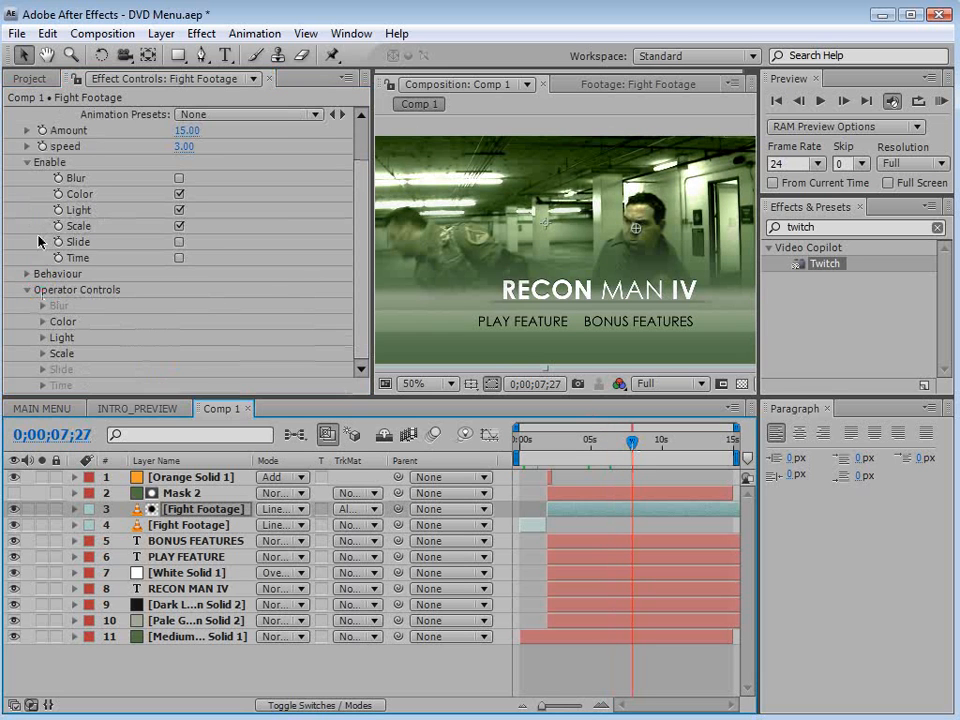
Enable Twitch's Slide operator and disable Scale, Light and Color so only the slide acts on the footage
click(179, 242)
click(179, 226)
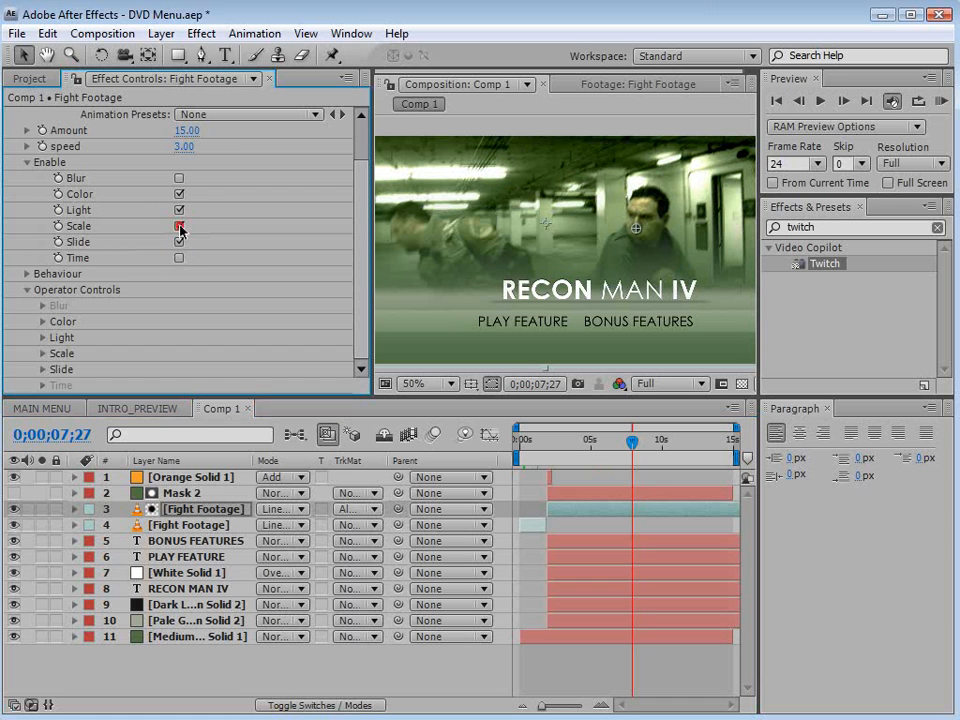
click(179, 210)
click(179, 194)
mouse_move(632, 441)
mouse_down()
mouse_move(617, 441)
mouse_move(637, 446)
mouse_move(617, 441)
mouse_move(631, 441)
mouse_up()
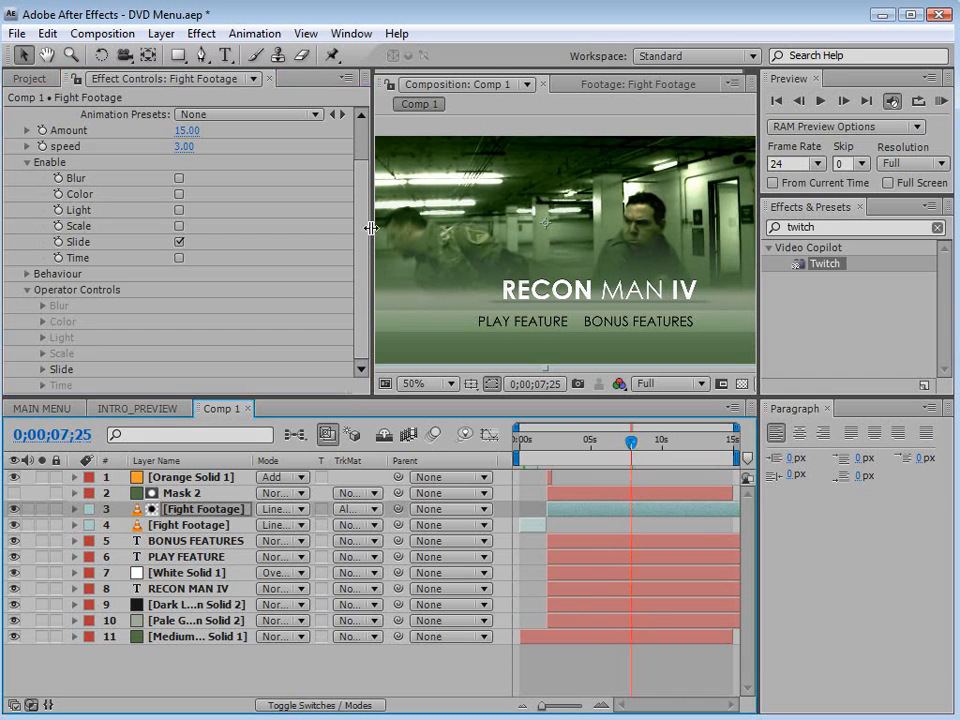
Set Twitch's Slide Spread to 0 and preview the slide movement
click(43, 369)
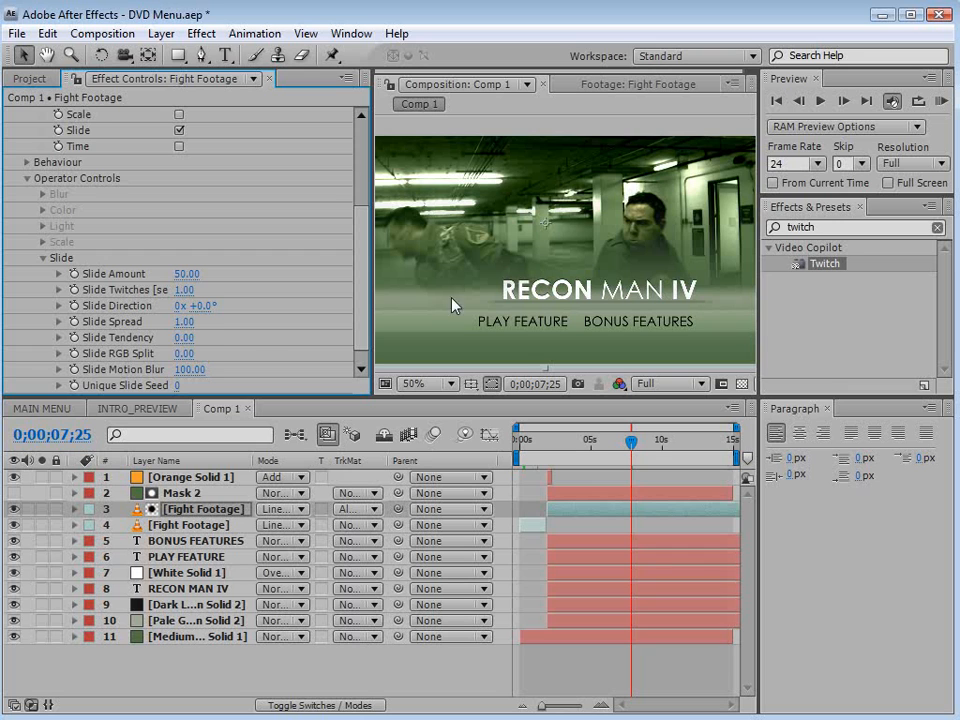
click(184, 321)
text(0)
key(Return)
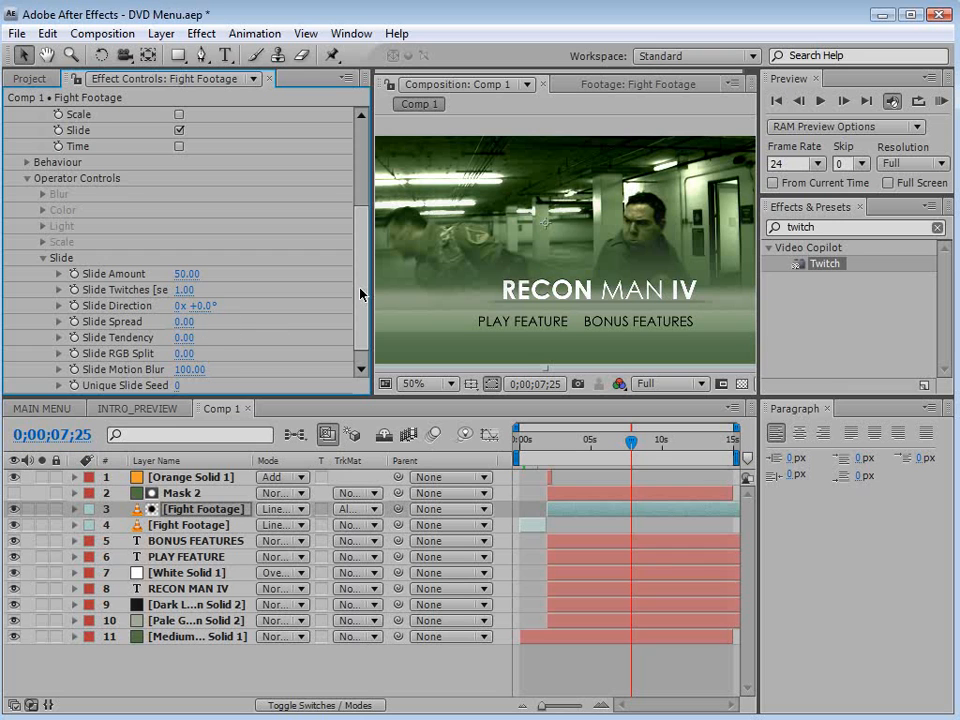
drag(631, 441, 647, 442)
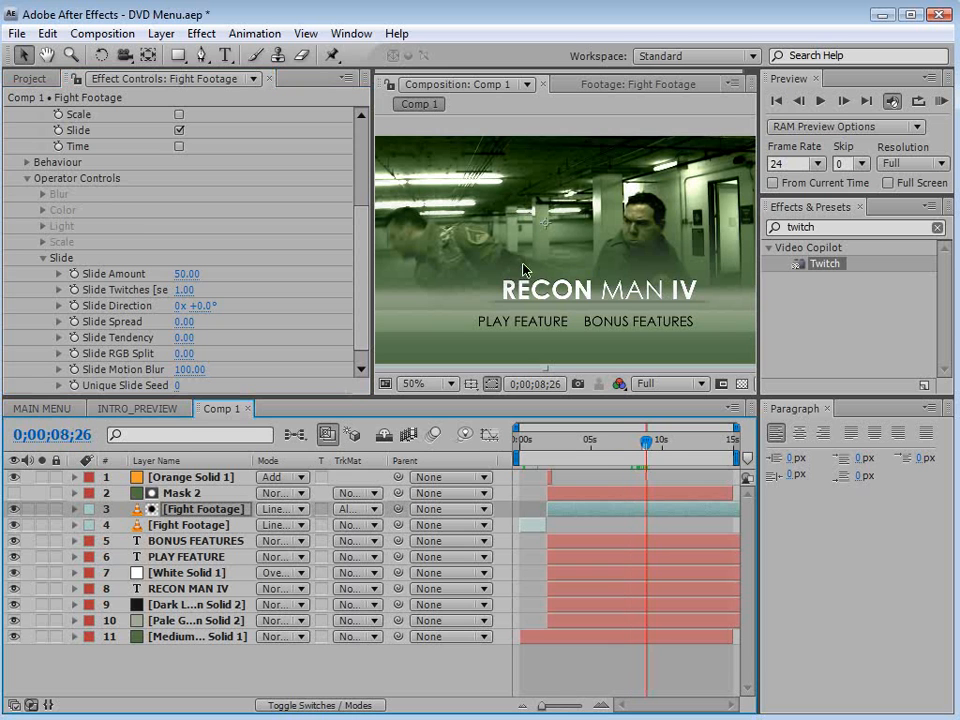
Set Twitch's Slide Direction to 90° and preview the sideways slide
click(107, 309)
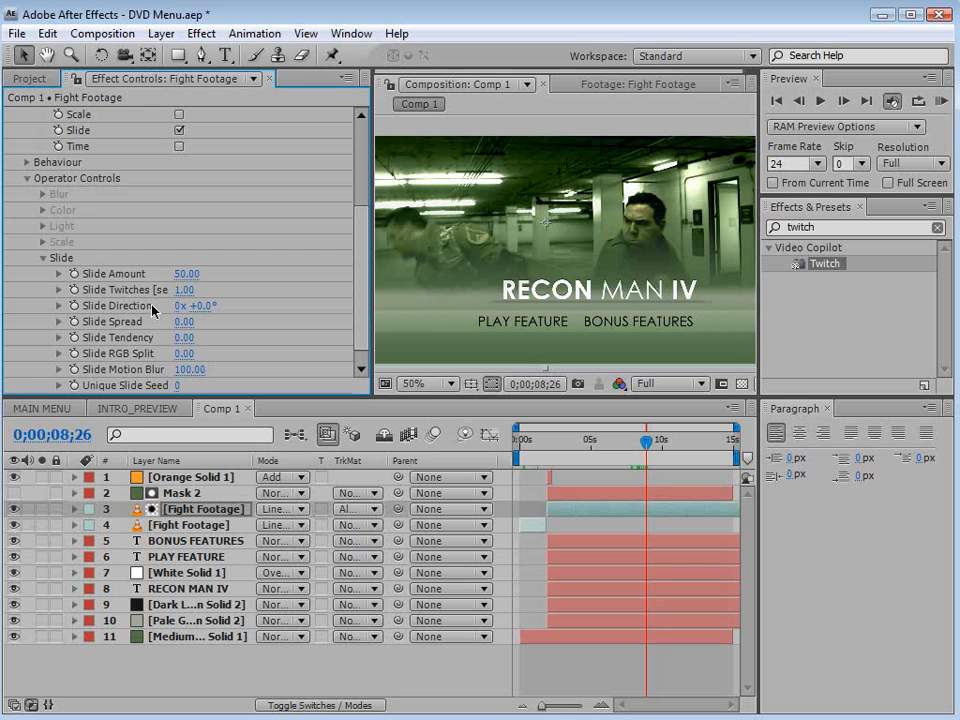
click(202, 306)
text(90)
key(Return)
mouse_move(636, 440)
mouse_down()
mouse_move(627, 442)
mouse_move(654, 442)
mouse_move(638, 442)
mouse_move(653, 442)
mouse_move(643, 452)
mouse_up()
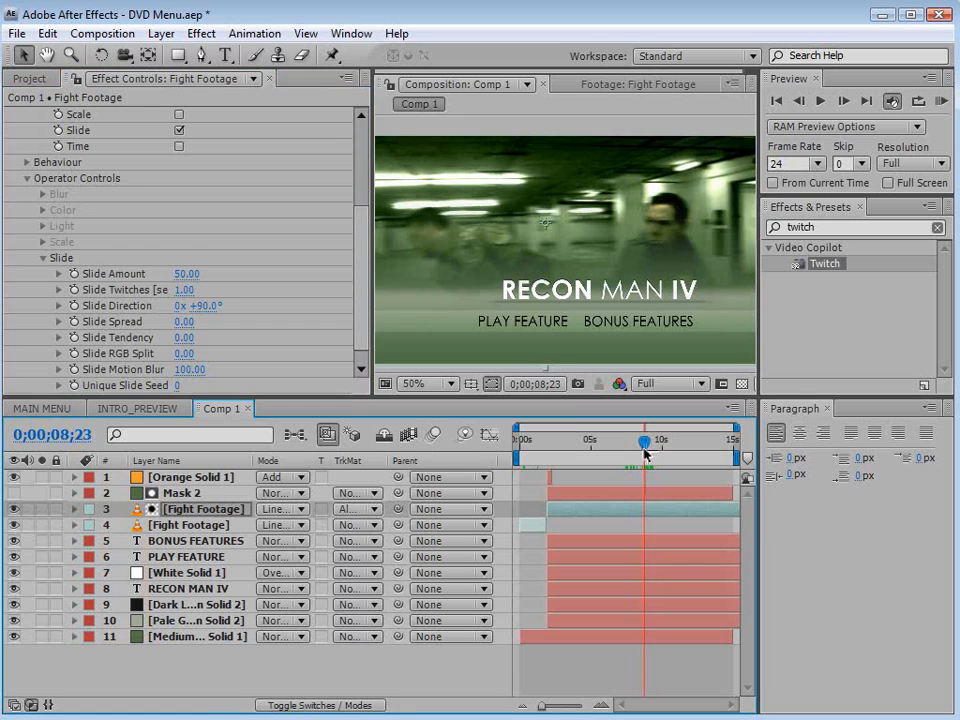
Set the Twitch effect's Slide RGB Split to 62 on the Fight Footage layer and scrub through the result
click(360, 332)
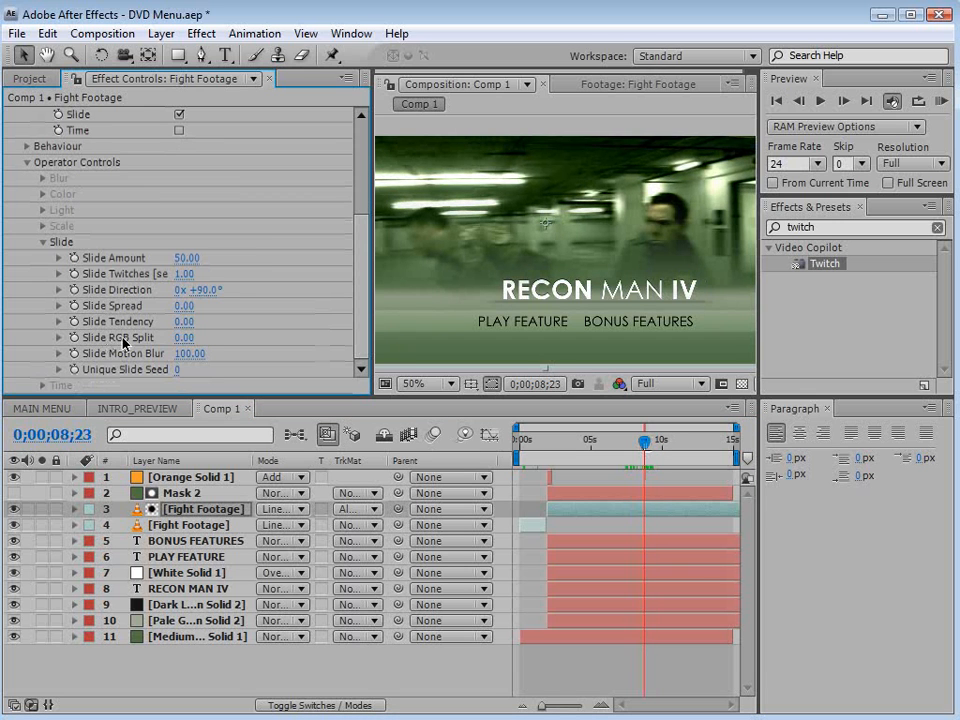
drag(180, 343, 233, 335)
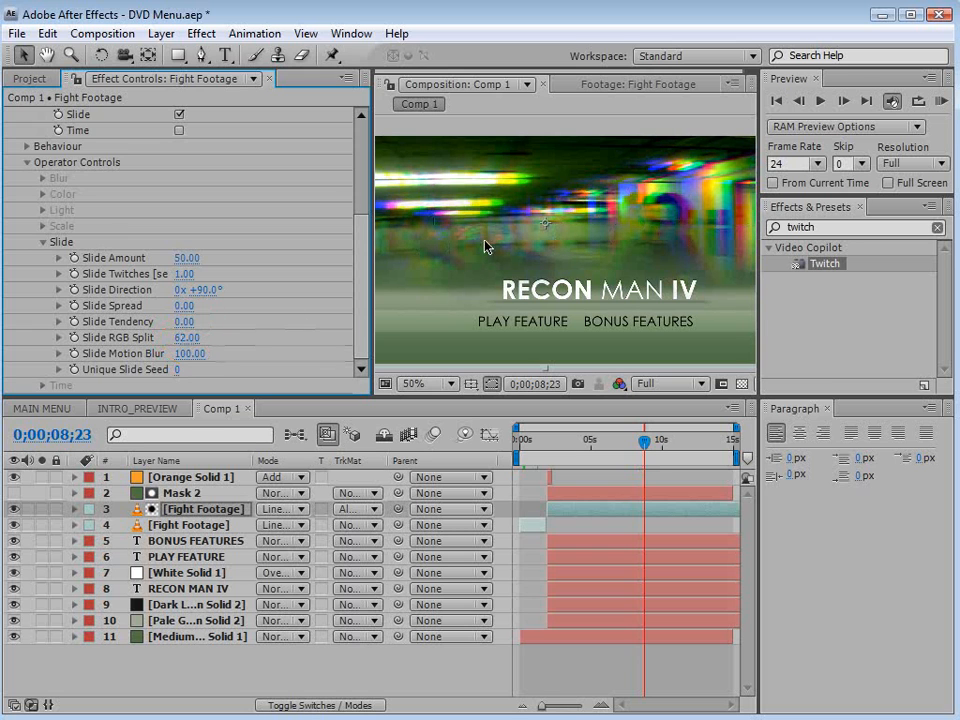
drag(644, 440, 671, 446)
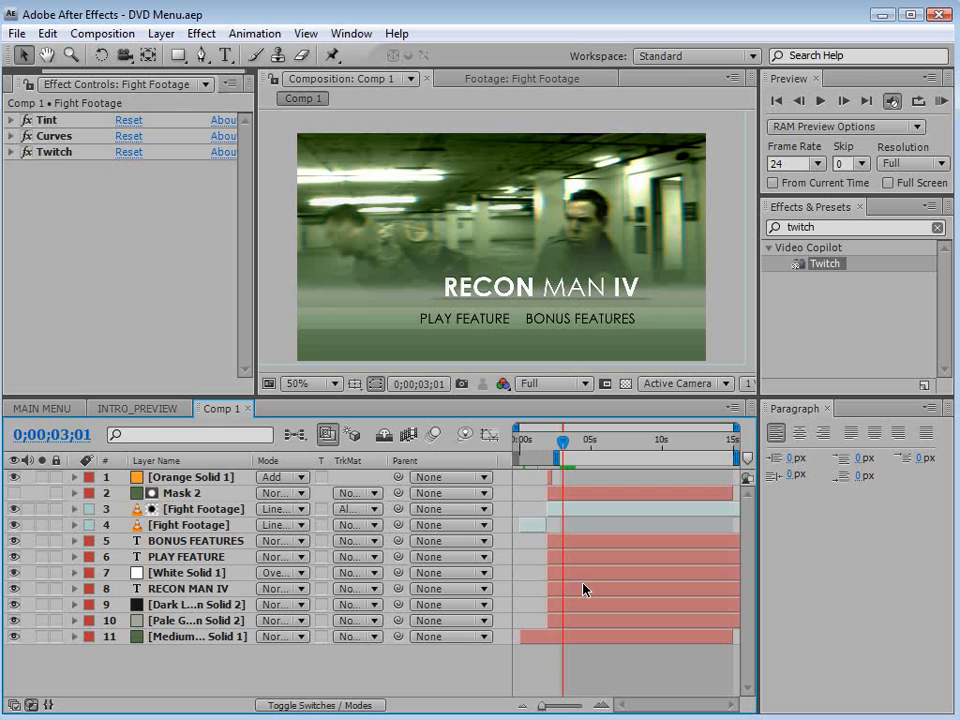
Scrub through the twitching menu footage and end the work area at about 11 seconds
click(573, 441)
drag(573, 441, 677, 455)
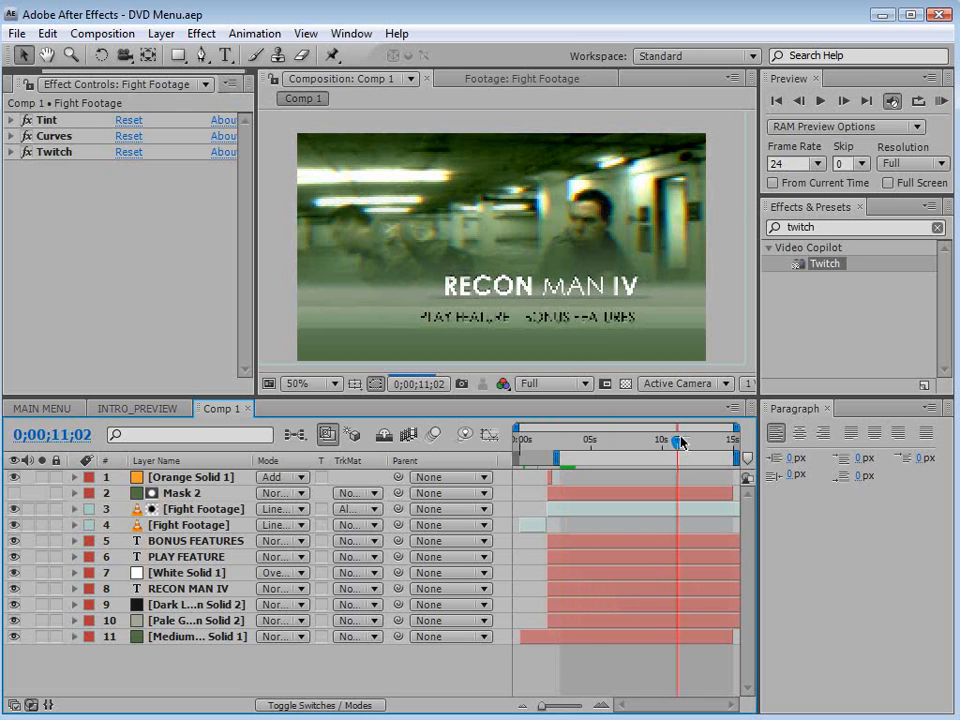
key(n)
drag(672, 447, 549, 455)
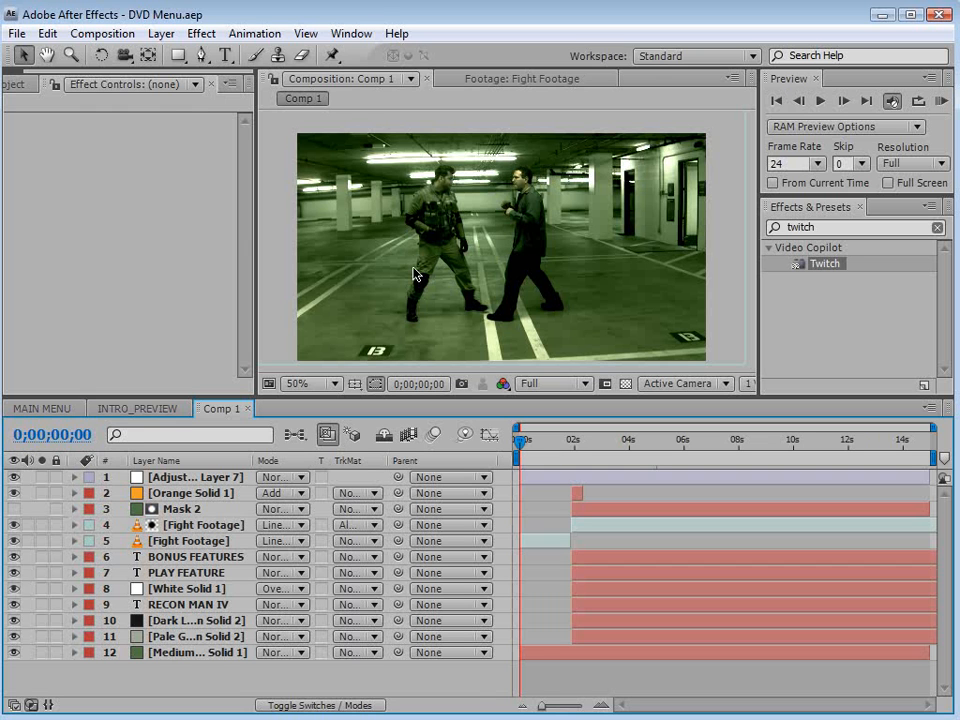
Create a new black solid layer above all the other layers in Comp 1
click(160, 33)
mouse_move(190, 55)
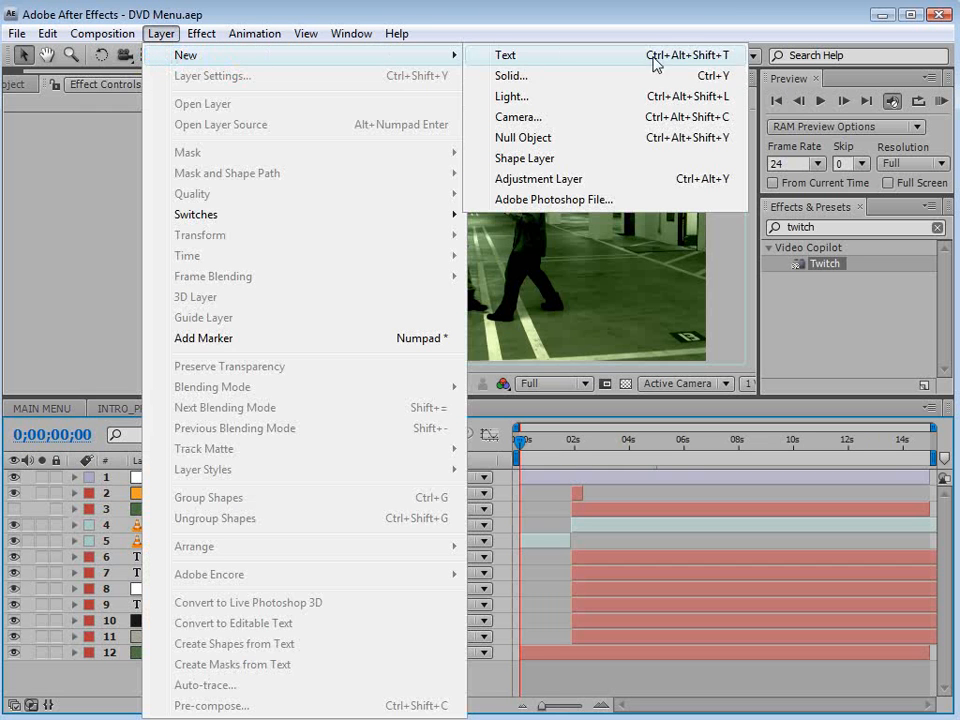
click(508, 76)
click(450, 508)
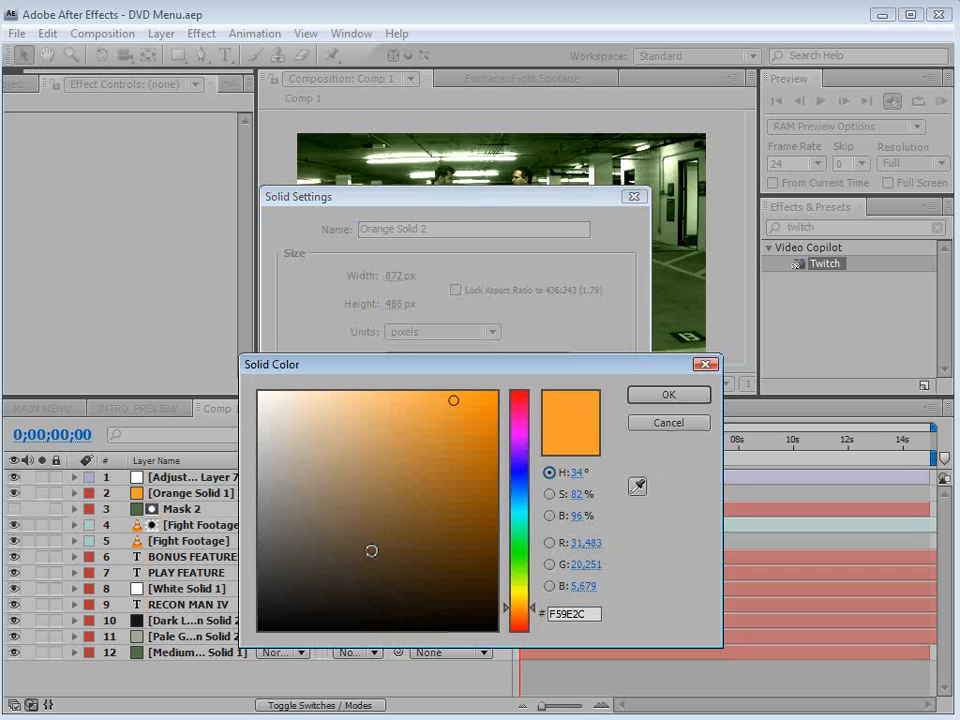
drag(371, 551, 371, 640)
click(669, 394)
click(497, 551)
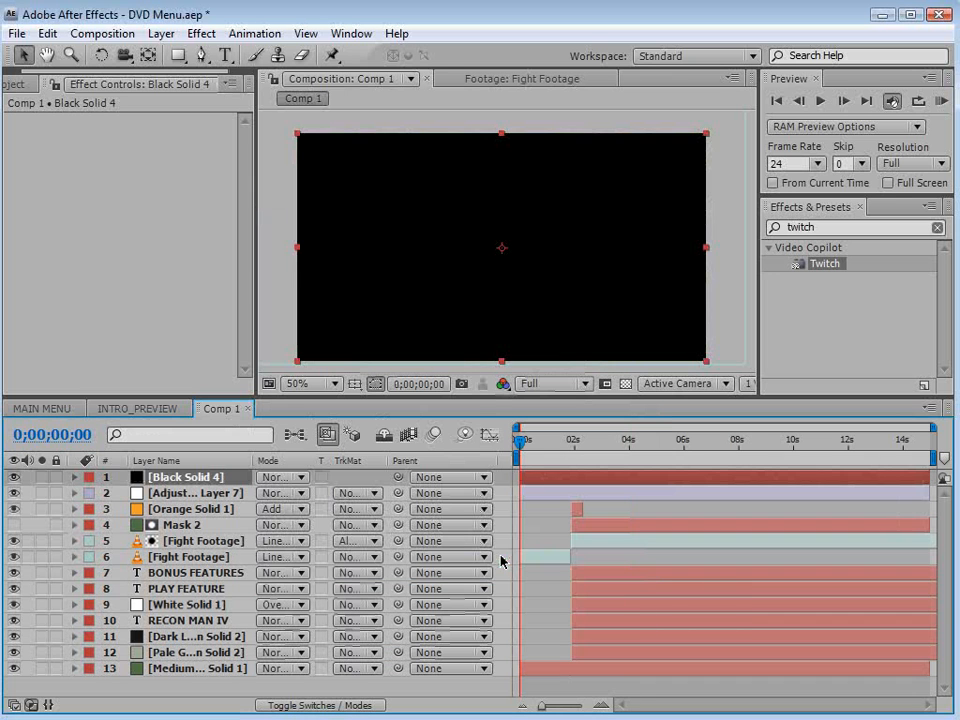
Keyframe the black solid's opacity from 100% at the first frame to 0% shortly after to fade in from black
key(t)
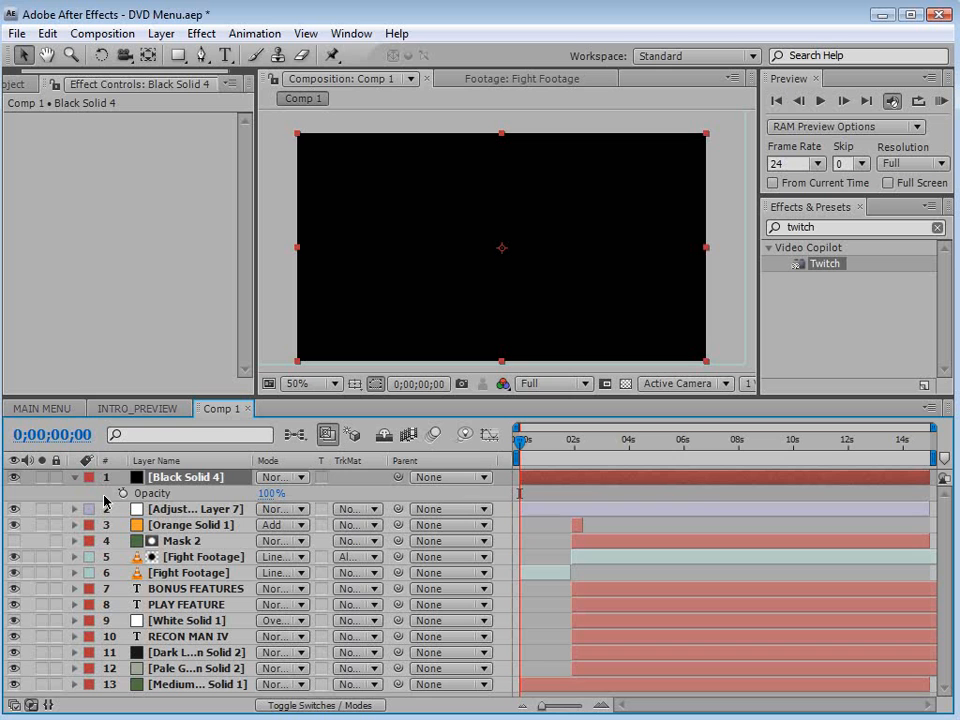
click(122, 493)
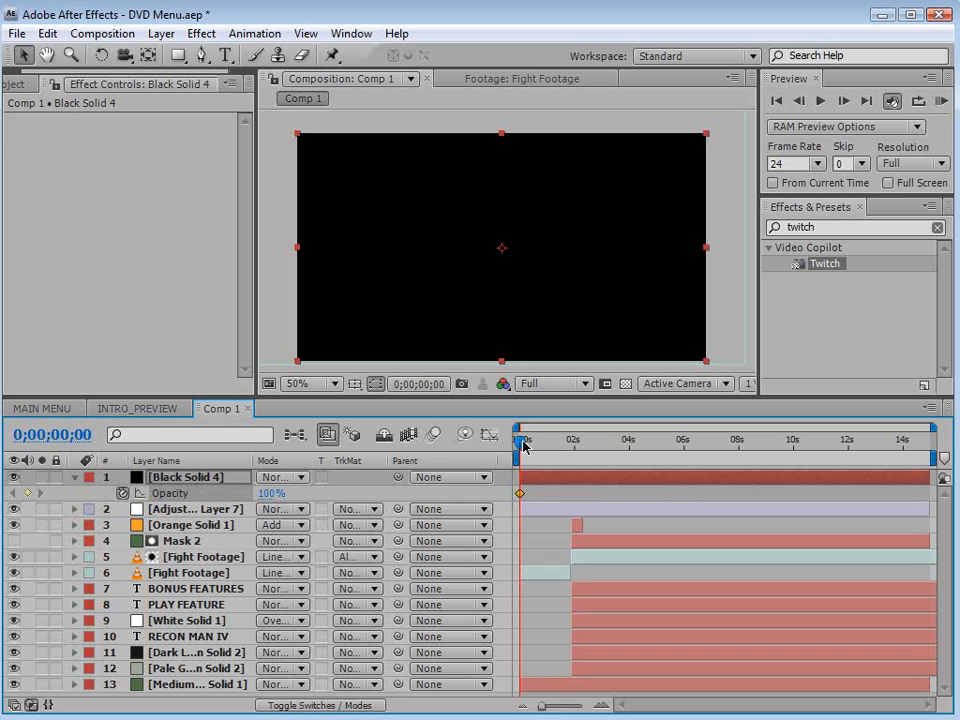
drag(522, 445, 626, 470)
click(271, 493)
text(0)
key(Return)
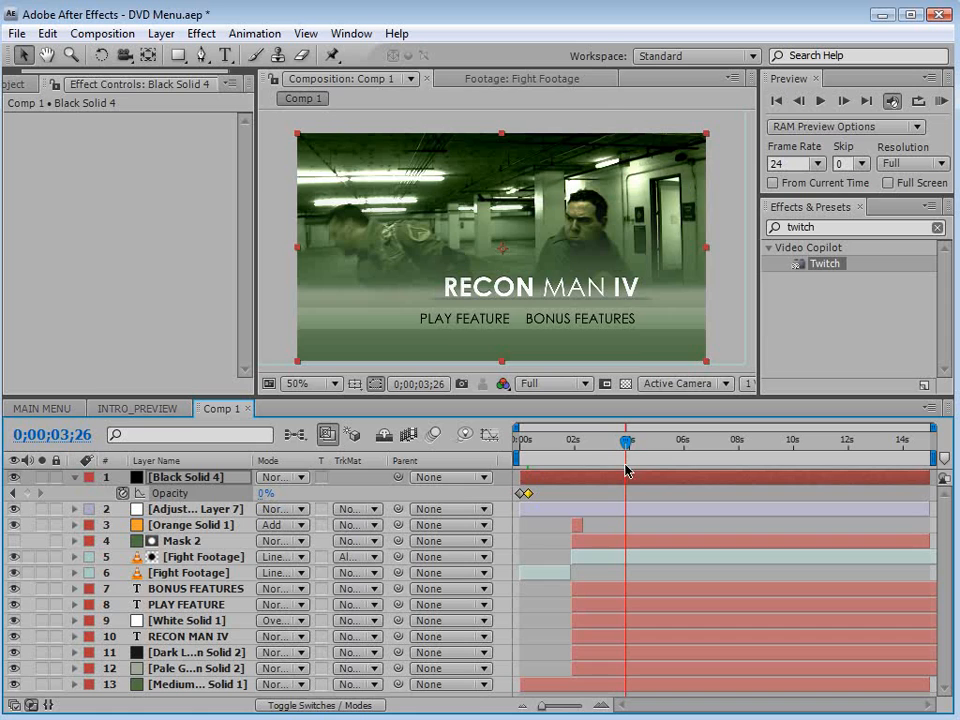
scroll(590, 322, up, 1)
key(grave)
scroll(590, 322, down, 1)
key(grave)
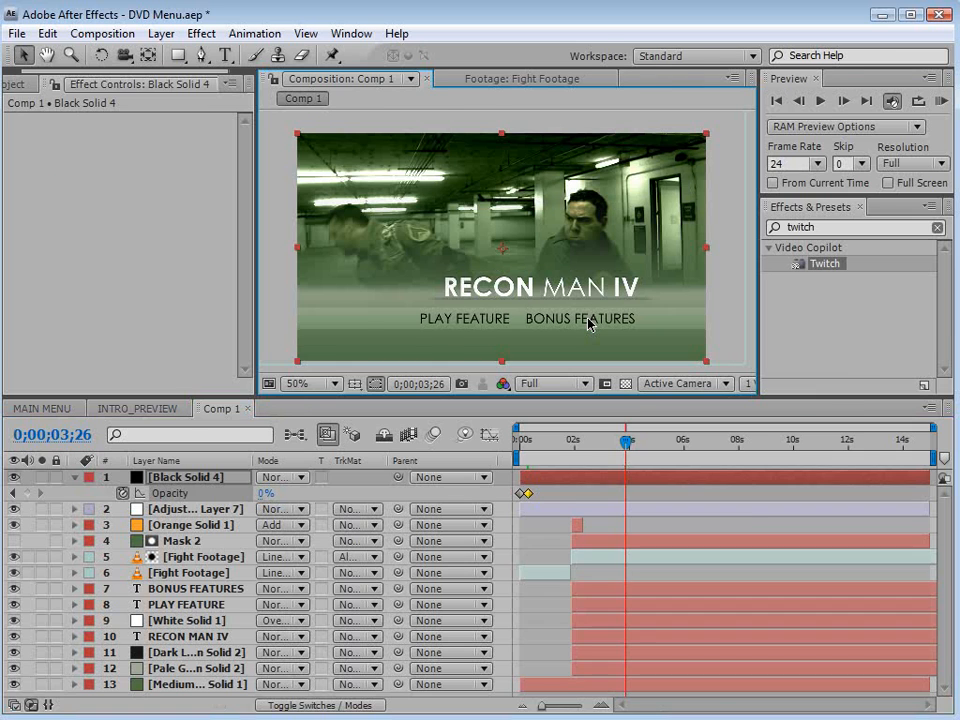
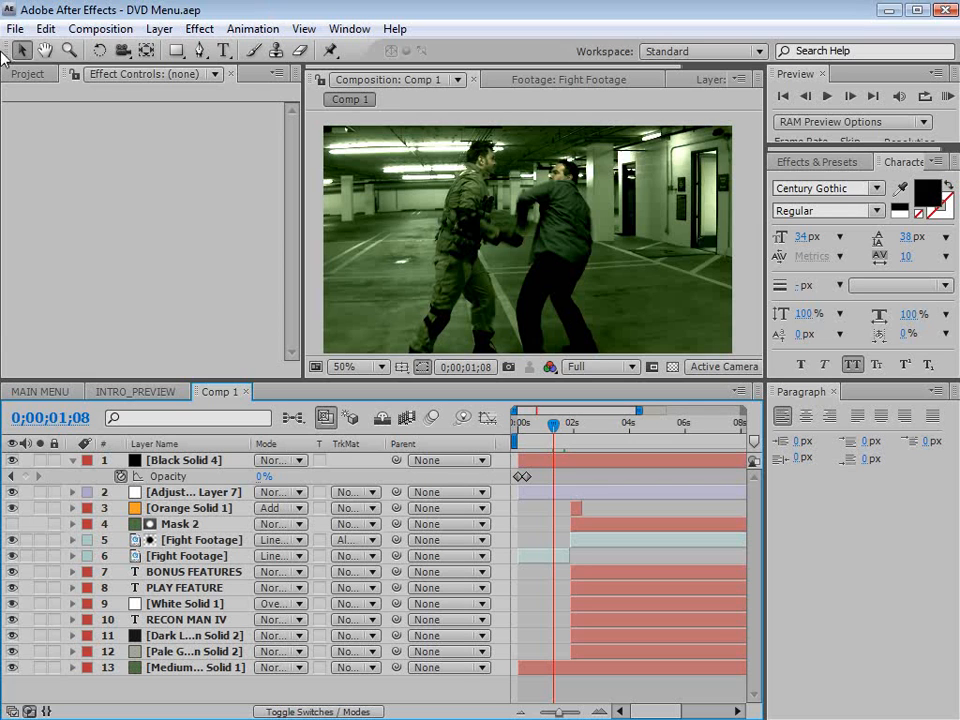
Create a new composition, Comp 2, using the NTSC DV Widescreen preset
click(28, 73)
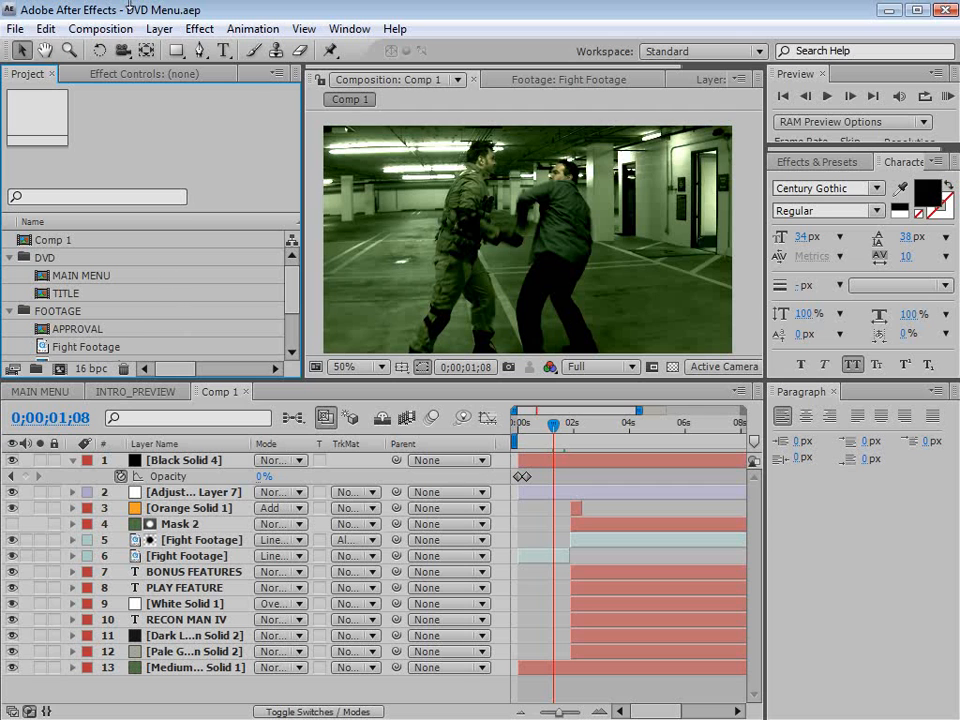
click(92, 30)
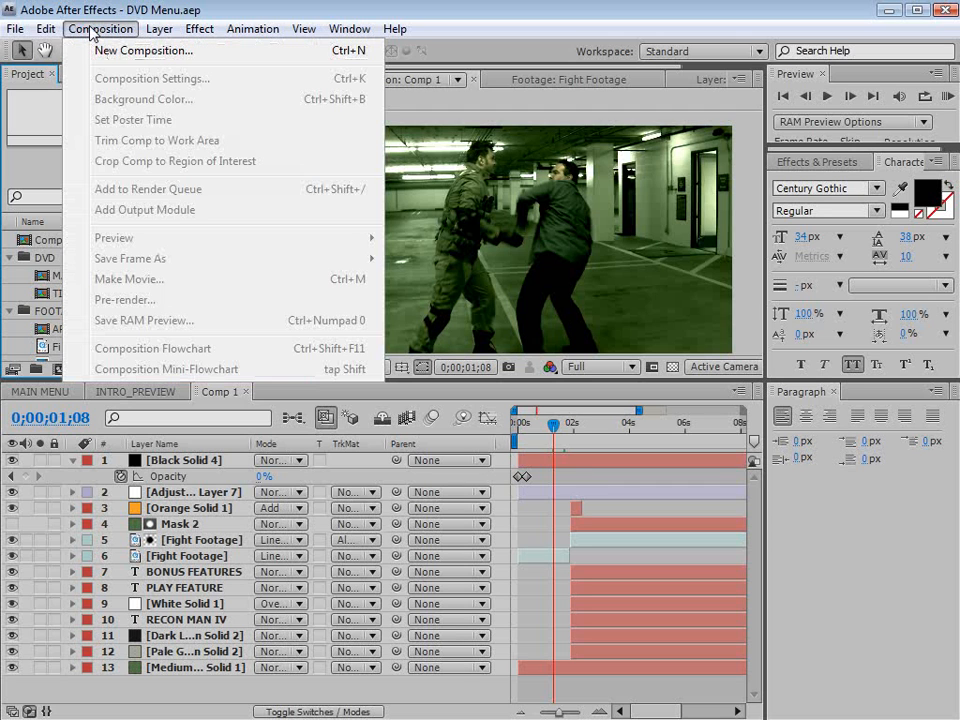
click(141, 51)
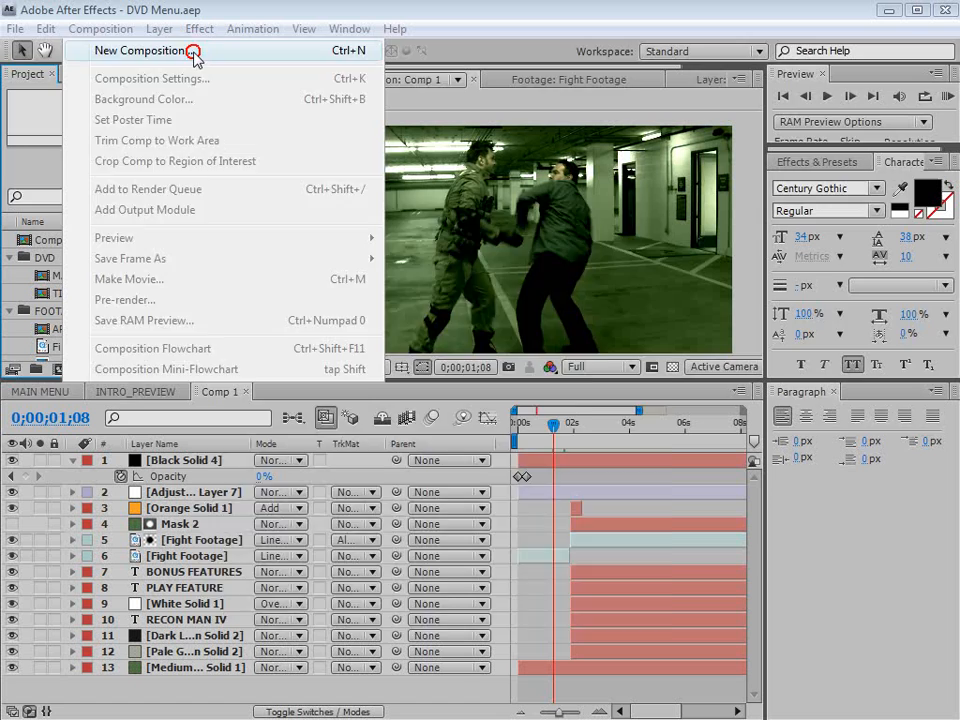
click(388, 304)
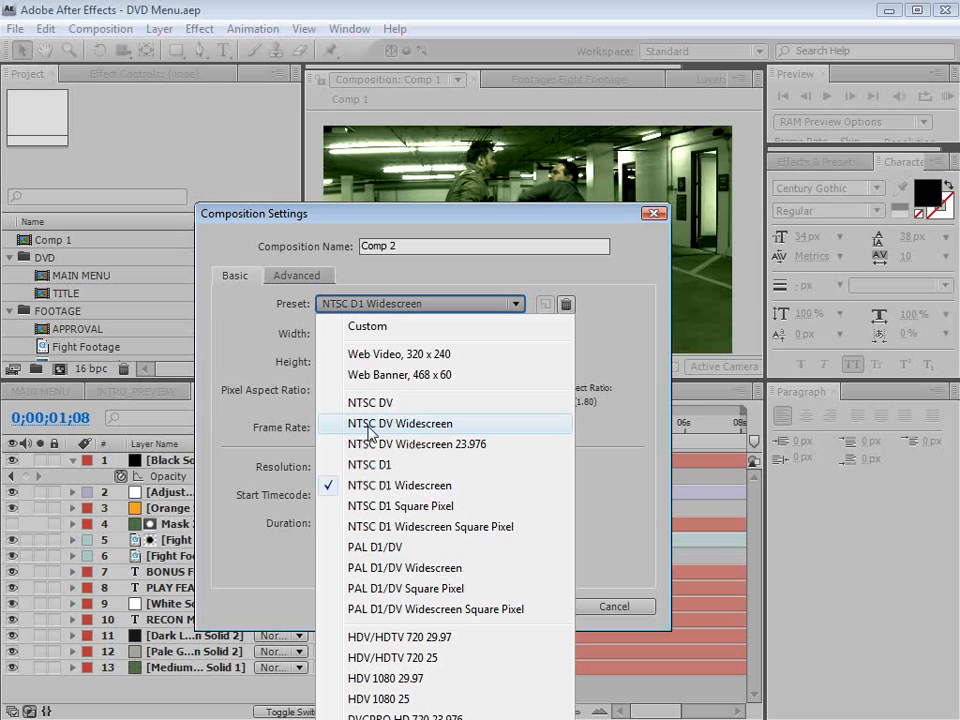
click(455, 427)
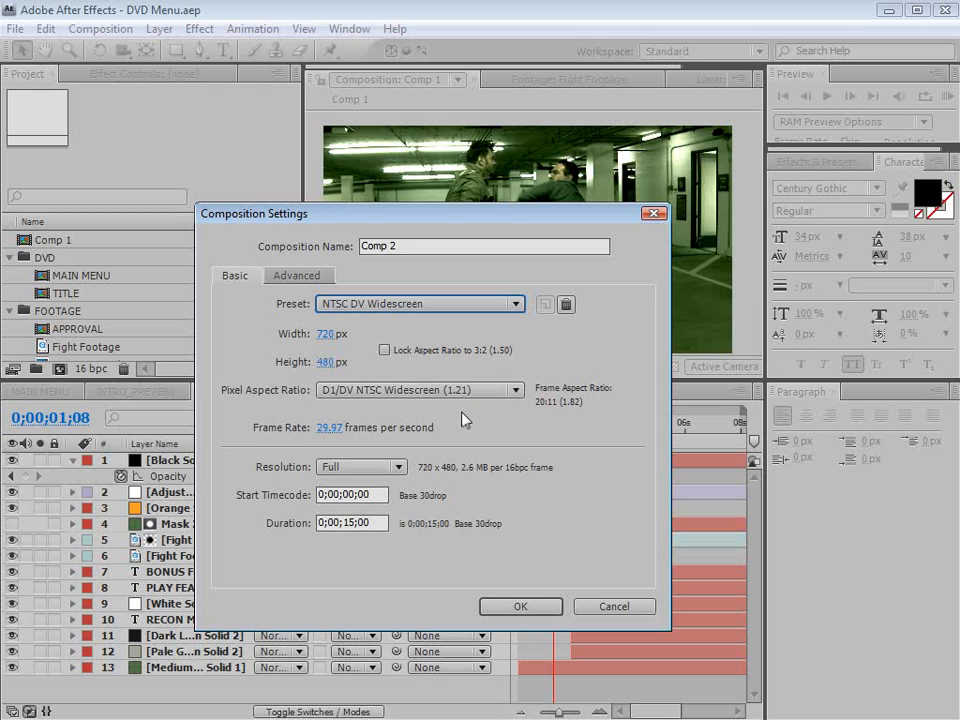
click(518, 610)
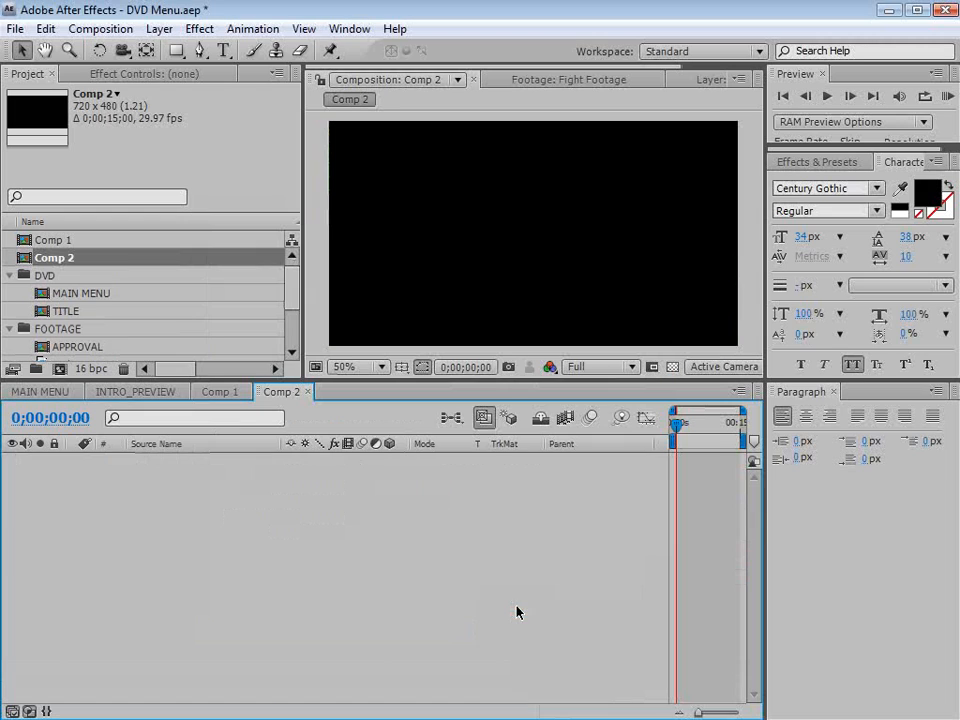
Hide the timeline's Parent column and add Comp 1 as a layer in Comp 2
right_click(562, 443)
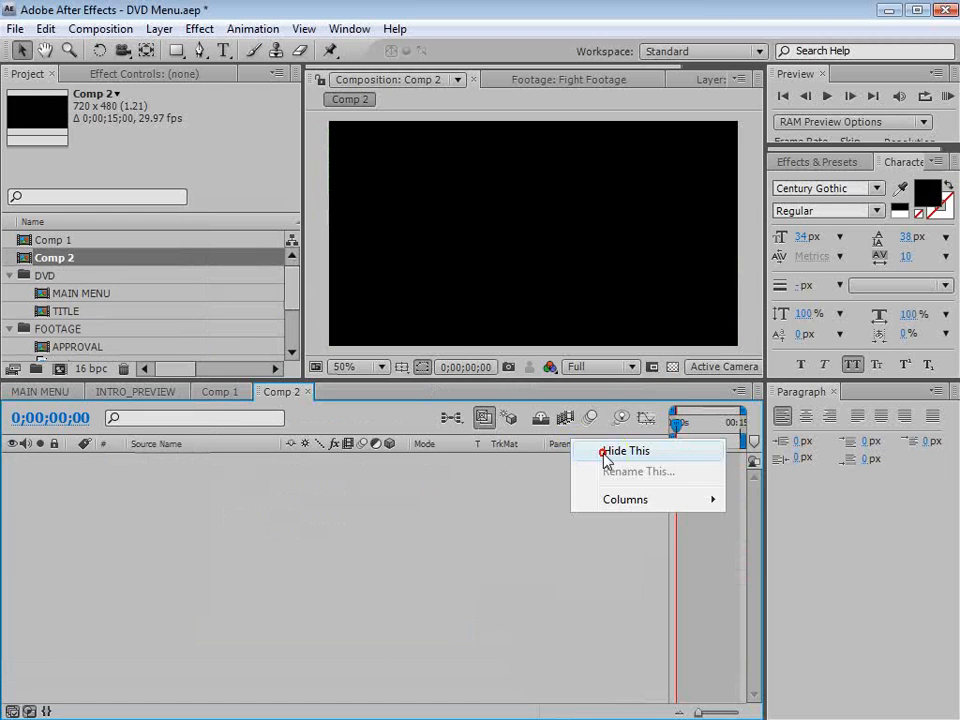
click(606, 451)
click(30, 241)
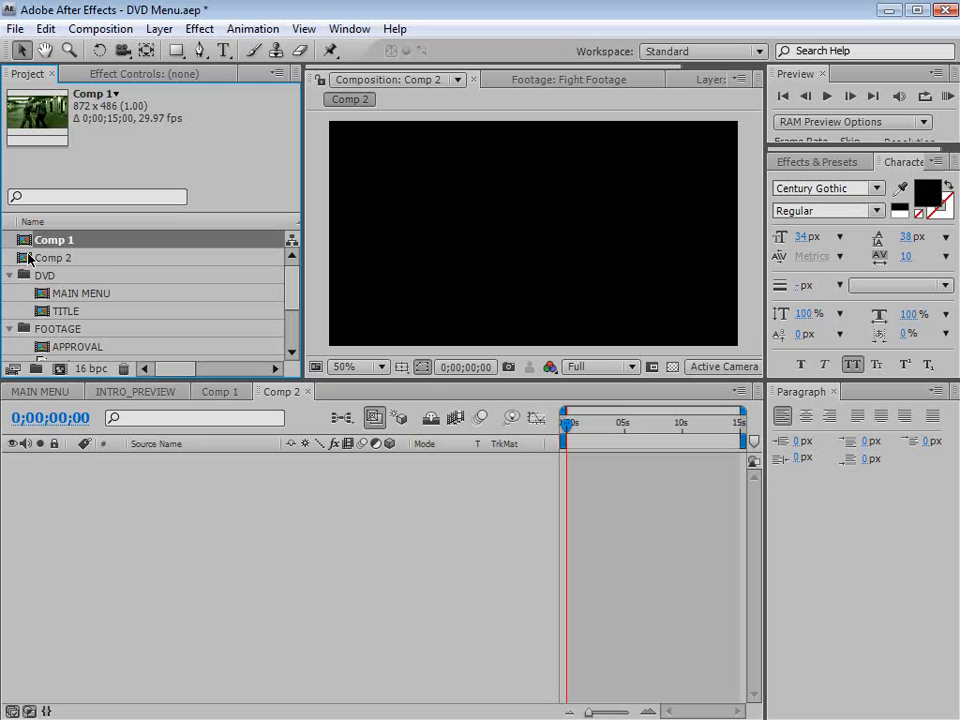
drag(24, 244, 565, 470)
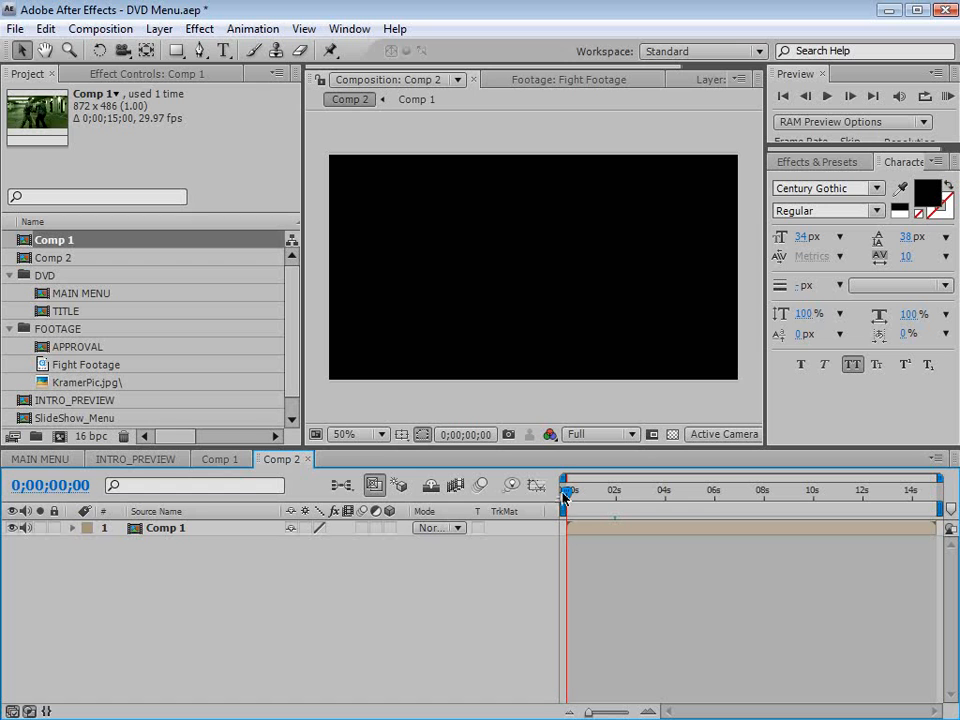
Move to 0;00;02;15 and examine how Comp 1 fits the widescreen frame, checking its bottom edge and menu text up close
drag(564, 497, 629, 495)
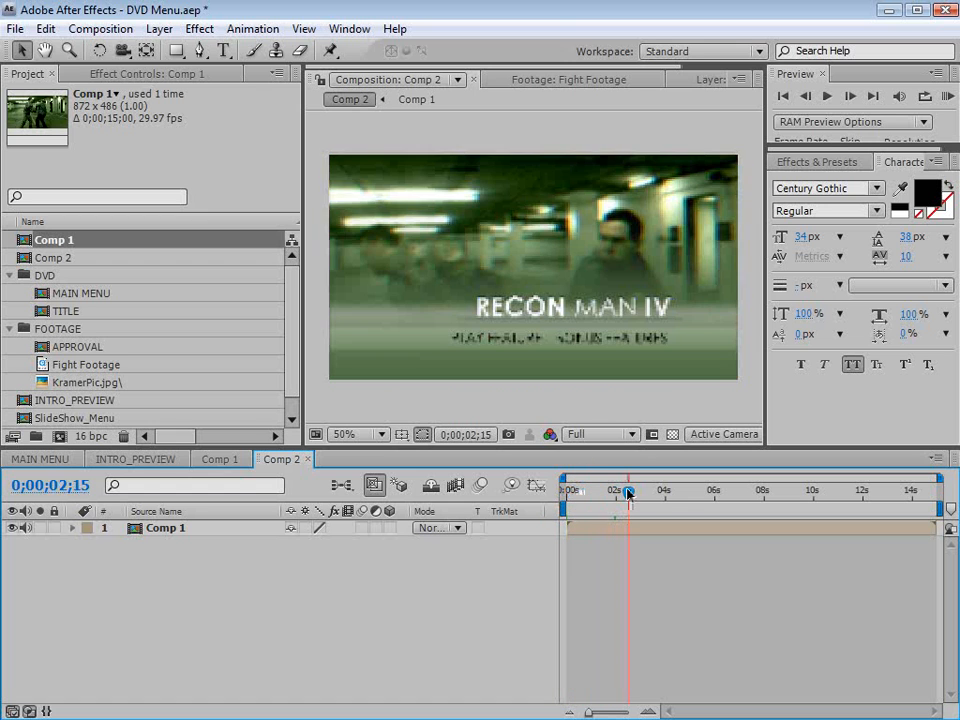
scroll(558, 353, up, 1)
key(space)
drag(448, 397, 476, 283)
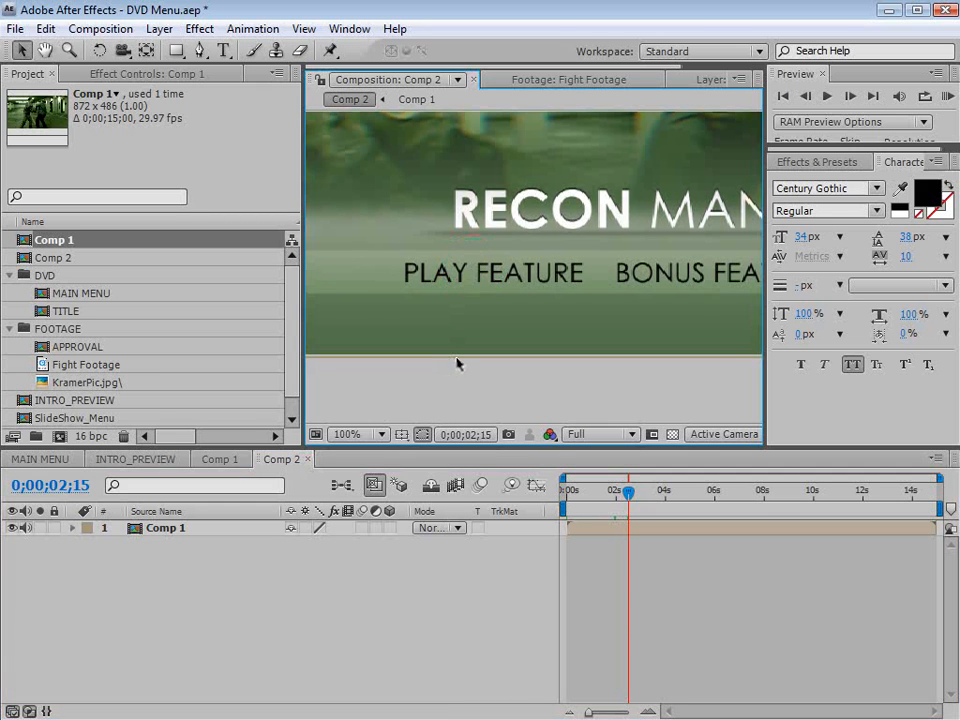
scroll(457, 363, down, 1)
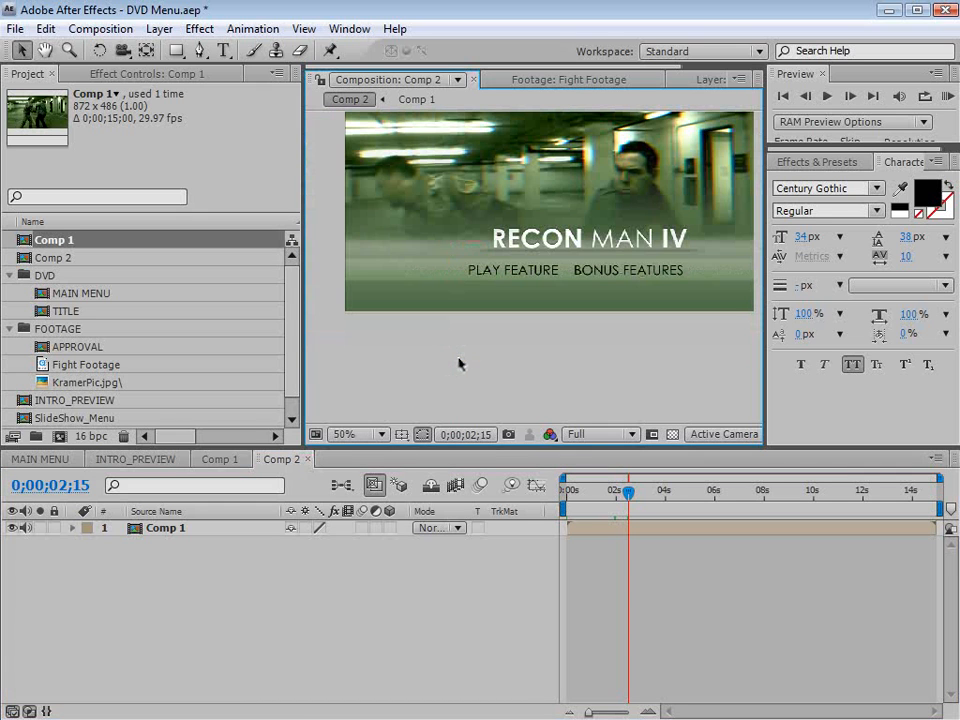
scroll(458, 363, up, 1)
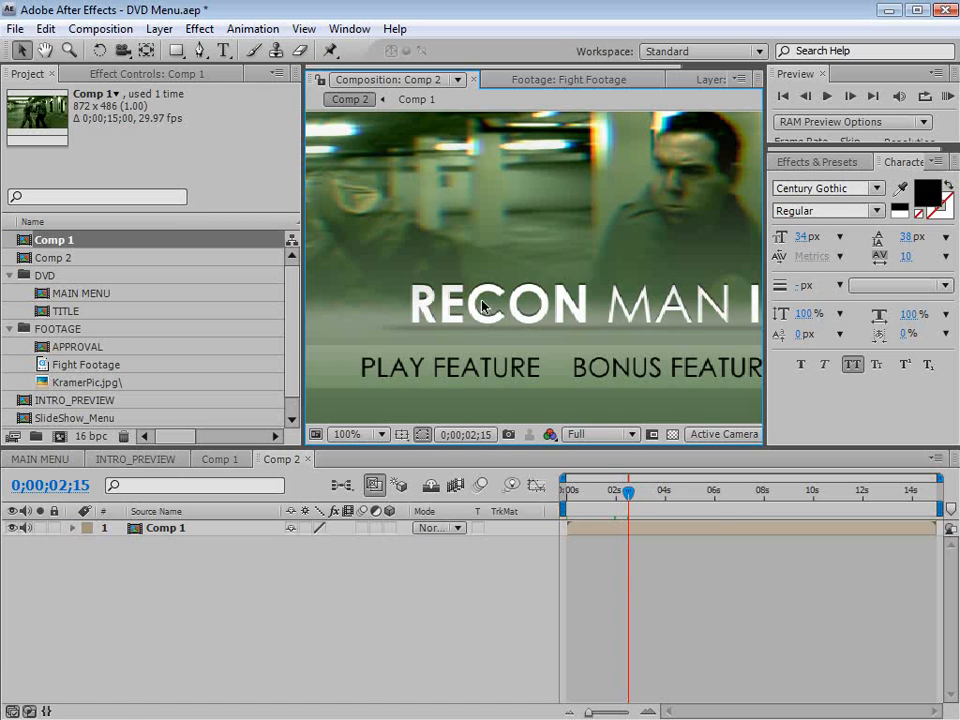
Compare the enlarged Comp 2 preview with and without pixel aspect ratio correction, leaving the correction off
key(grave)
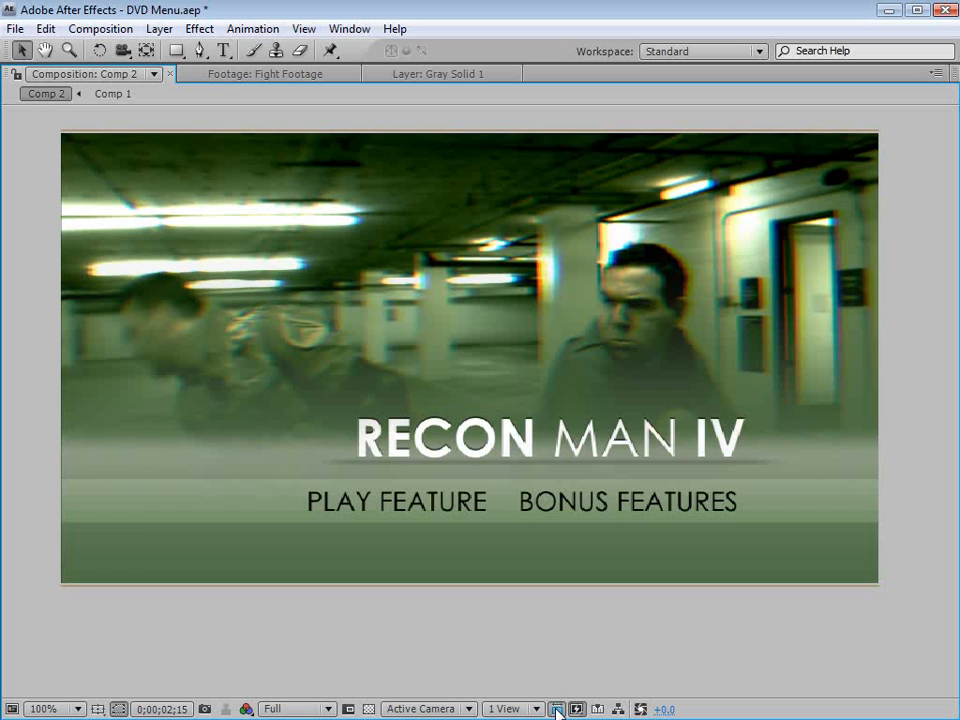
click(557, 709)
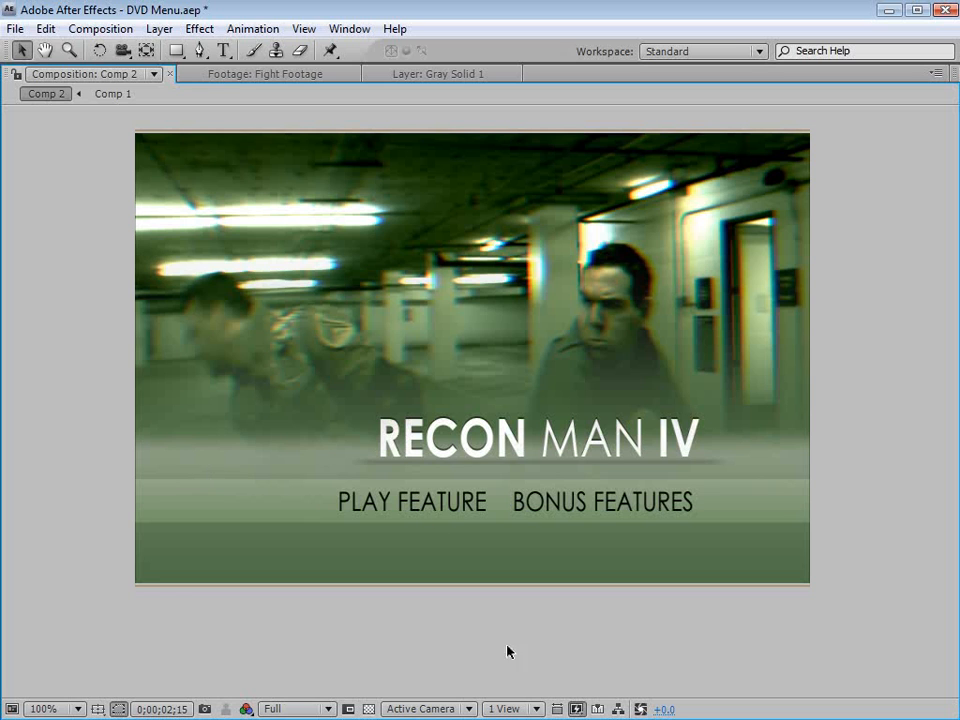
click(557, 708)
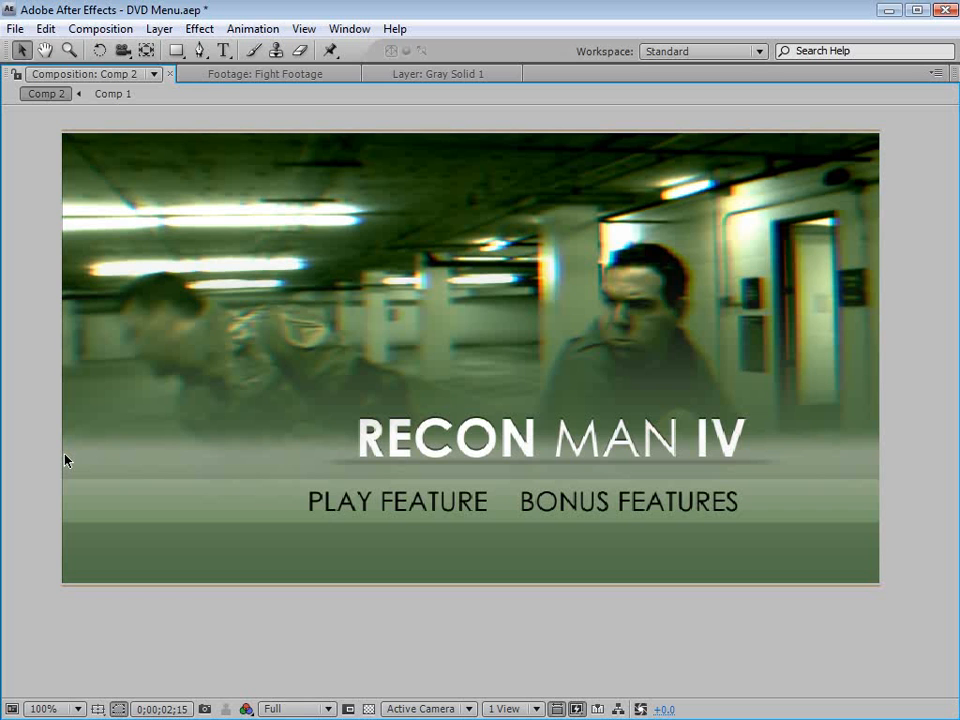
click(557, 708)
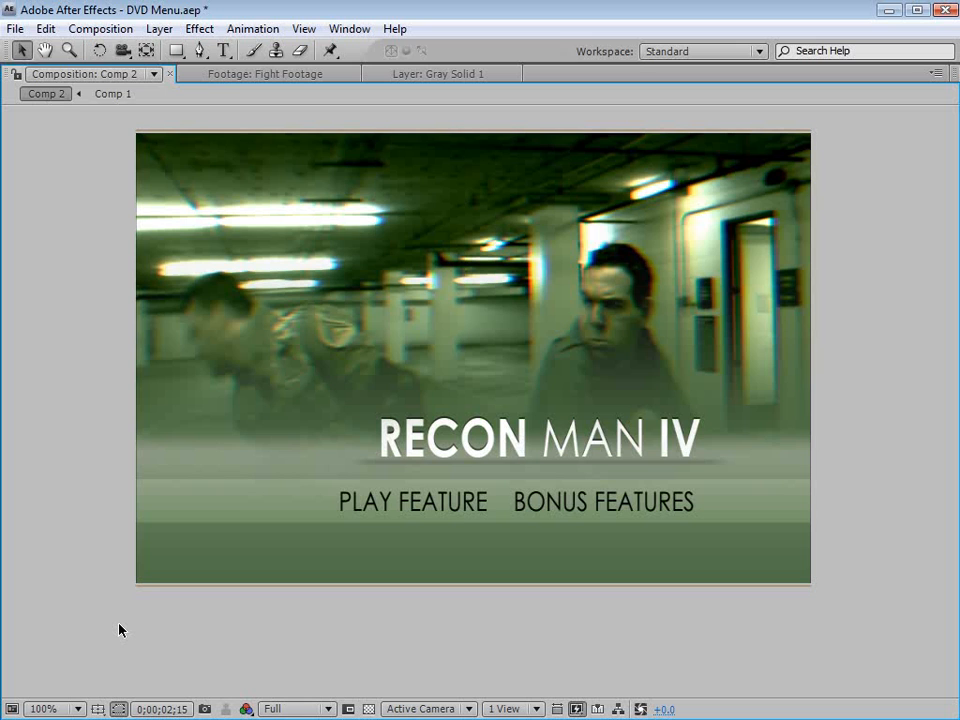
scroll(283, 296, down, 1)
key(grave)
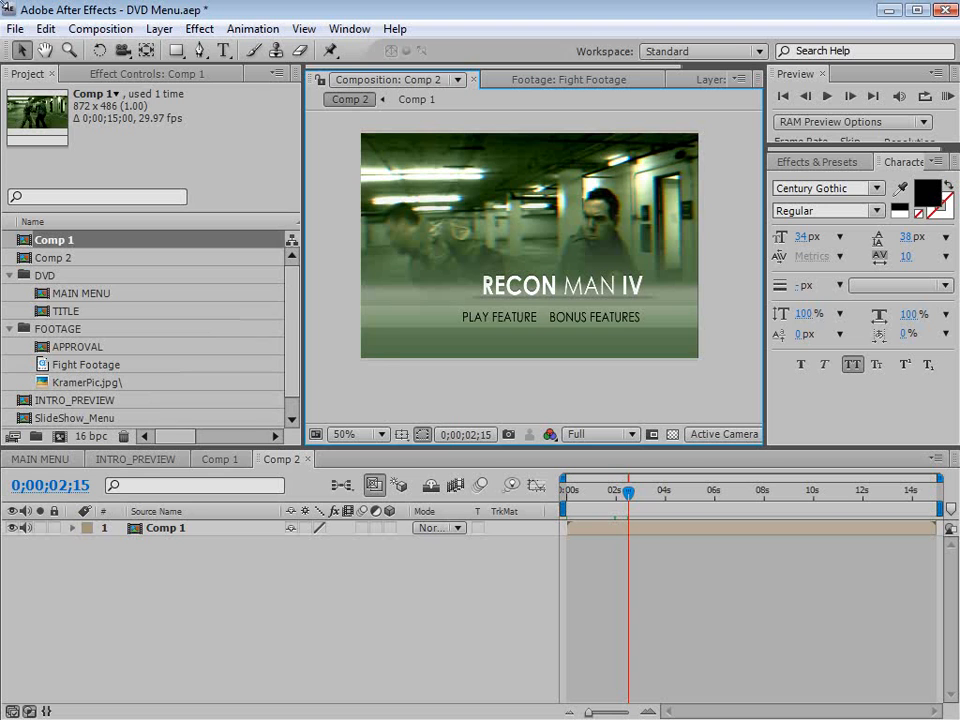
Change Comp 2's composition preset to NTSC DV
click(98, 28)
click(152, 78)
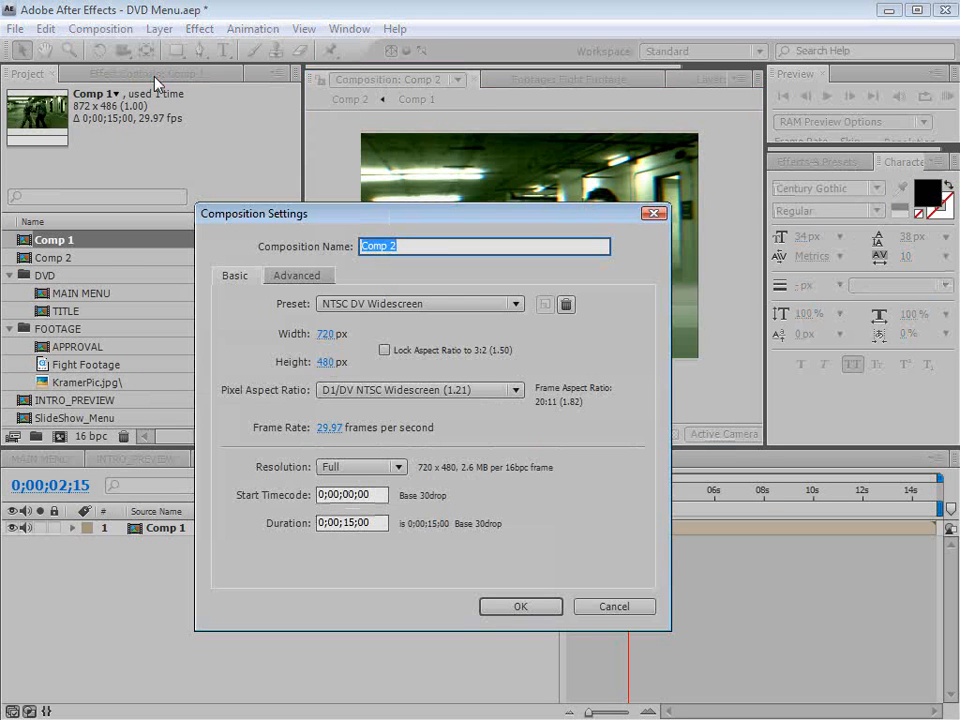
click(392, 304)
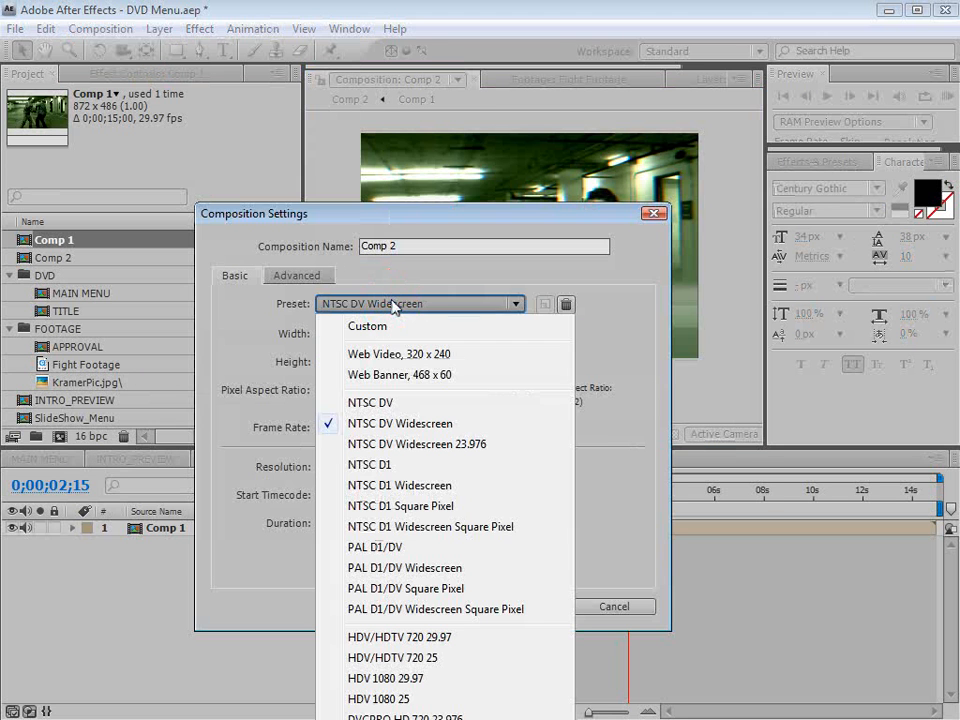
click(379, 404)
drag(475, 217, 233, 278)
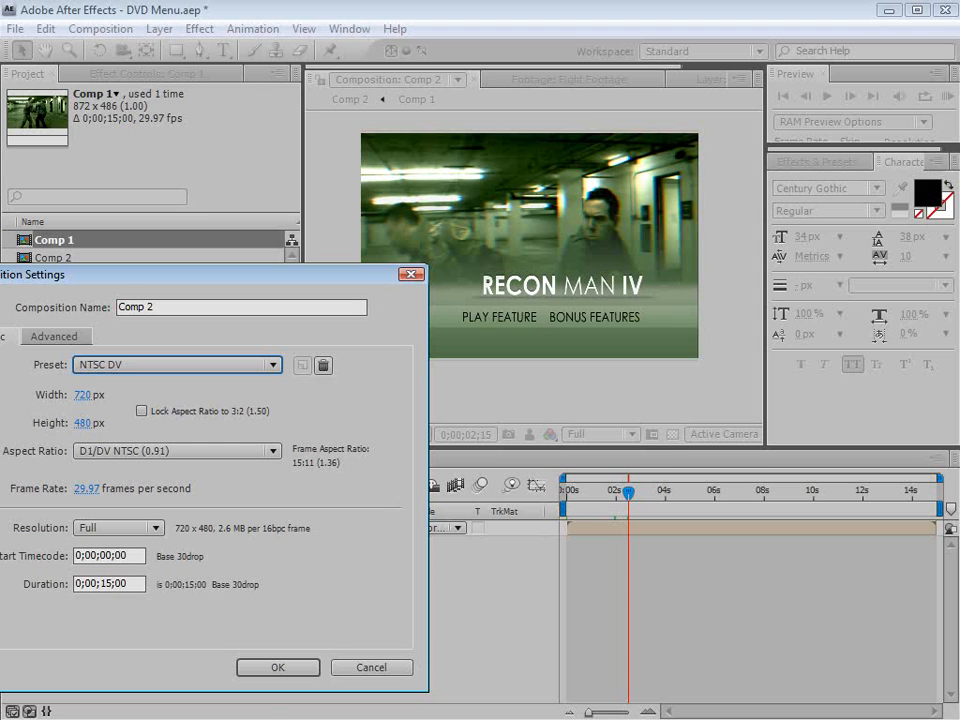
click(278, 667)
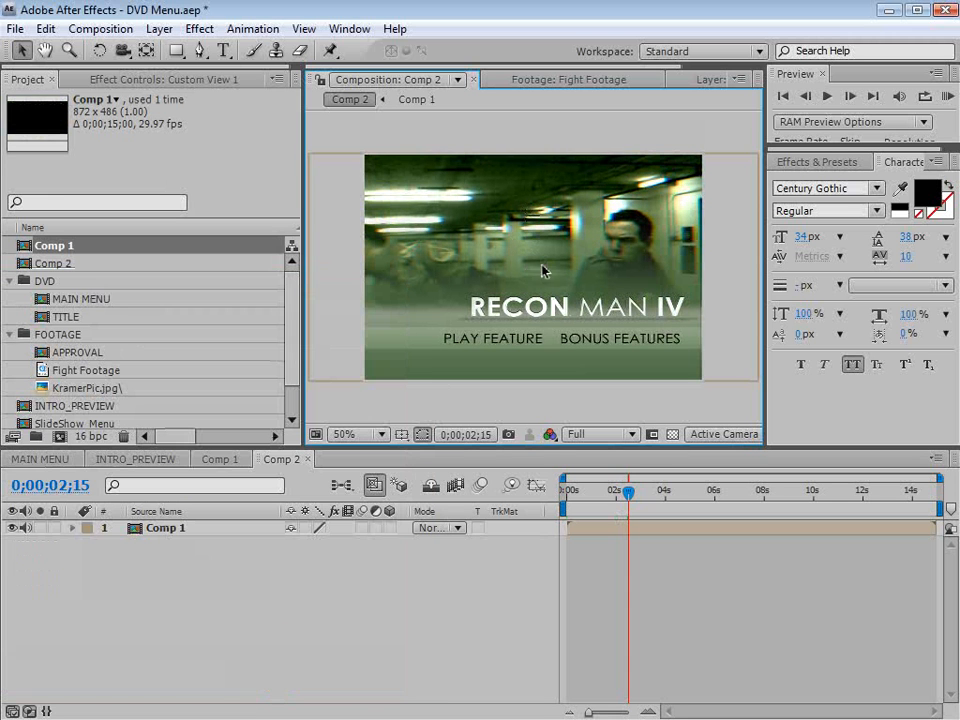
Shift the Comp 1 layer left so the title and menu text sit inside the title-safe guides
key(grave)
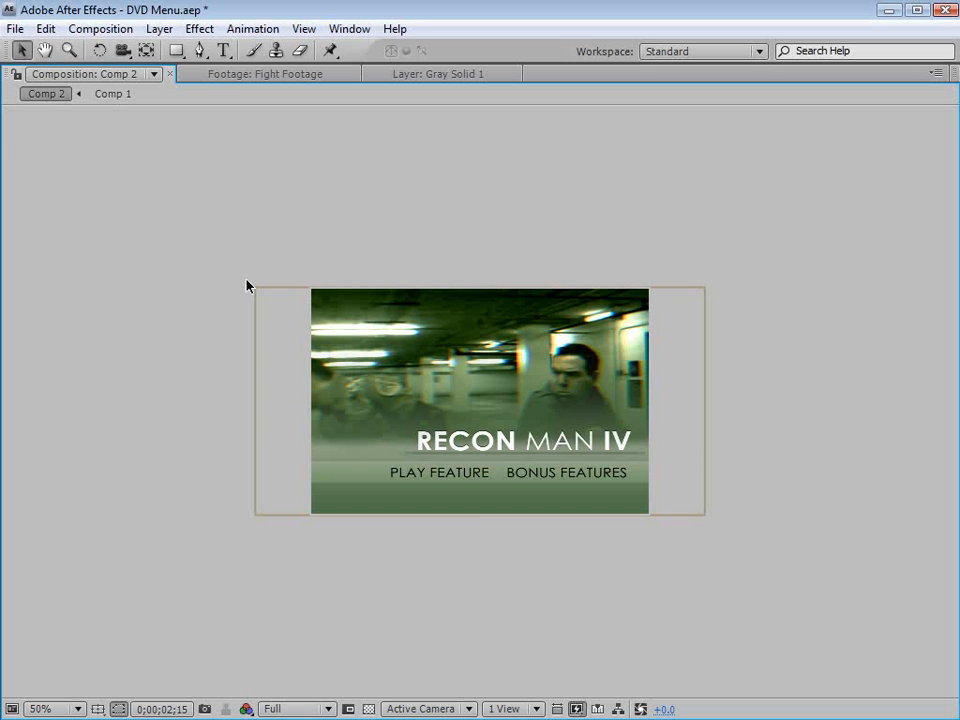
click(572, 450)
key(period)
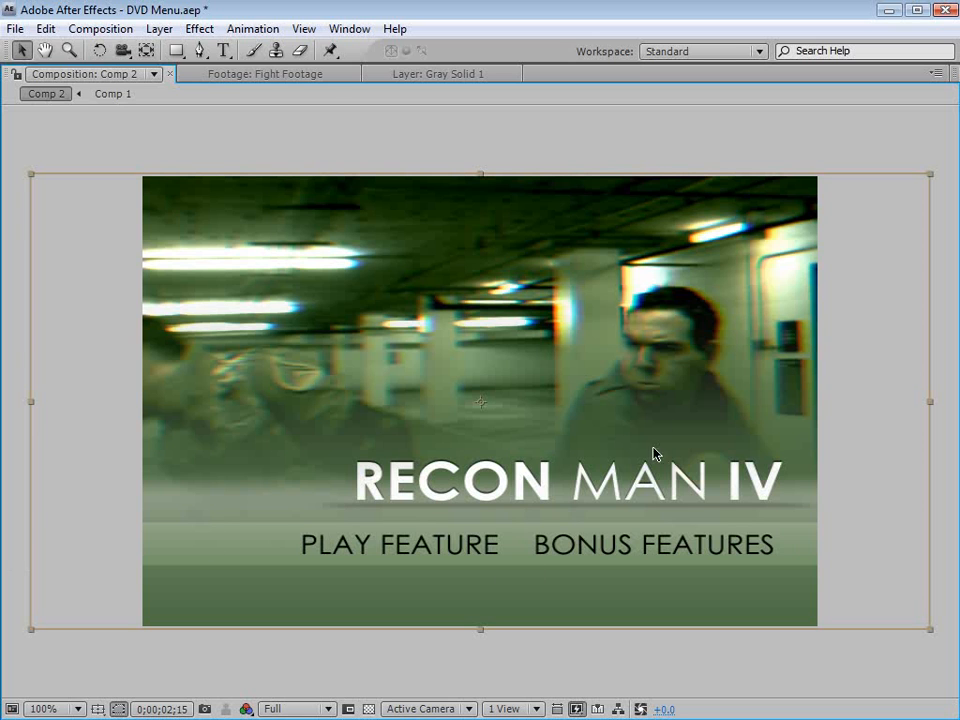
key(apostrophe)
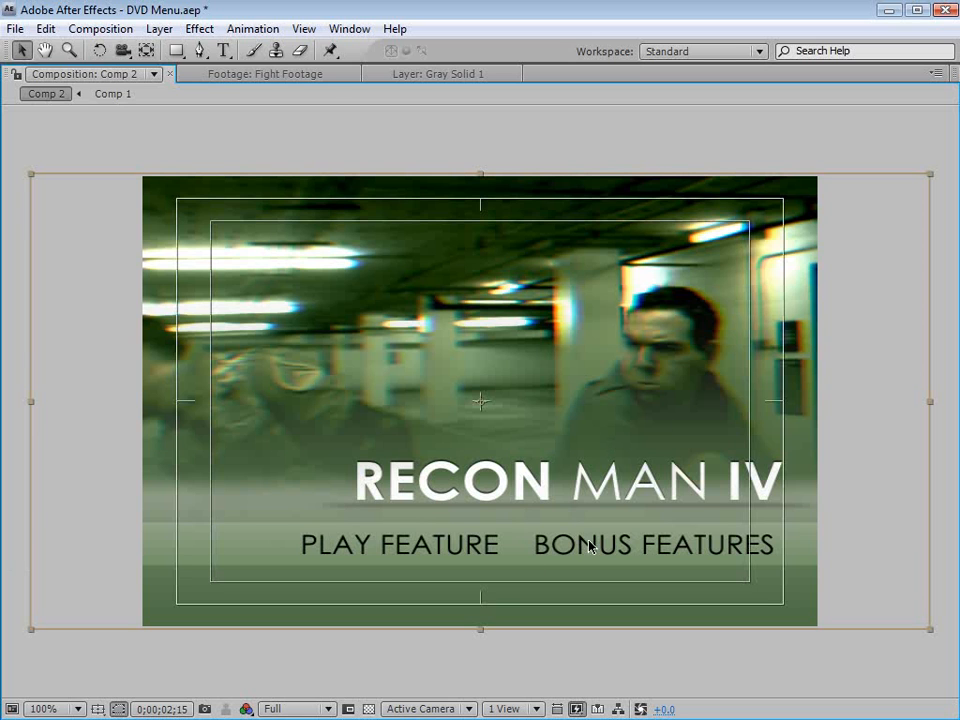
drag(647, 561, 616, 569)
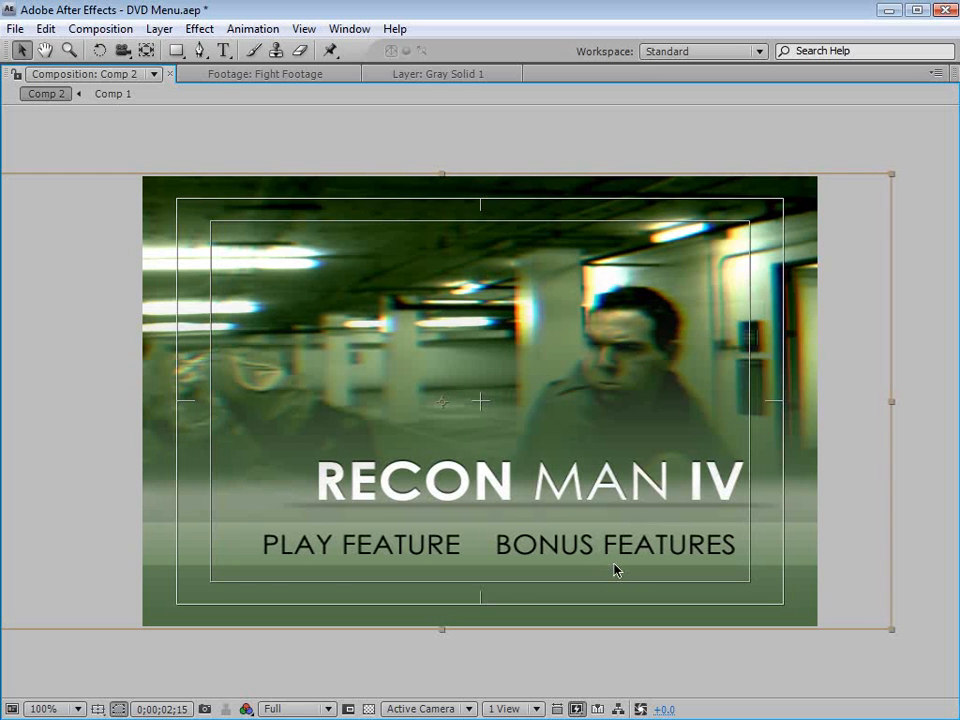
key(apostrophe)
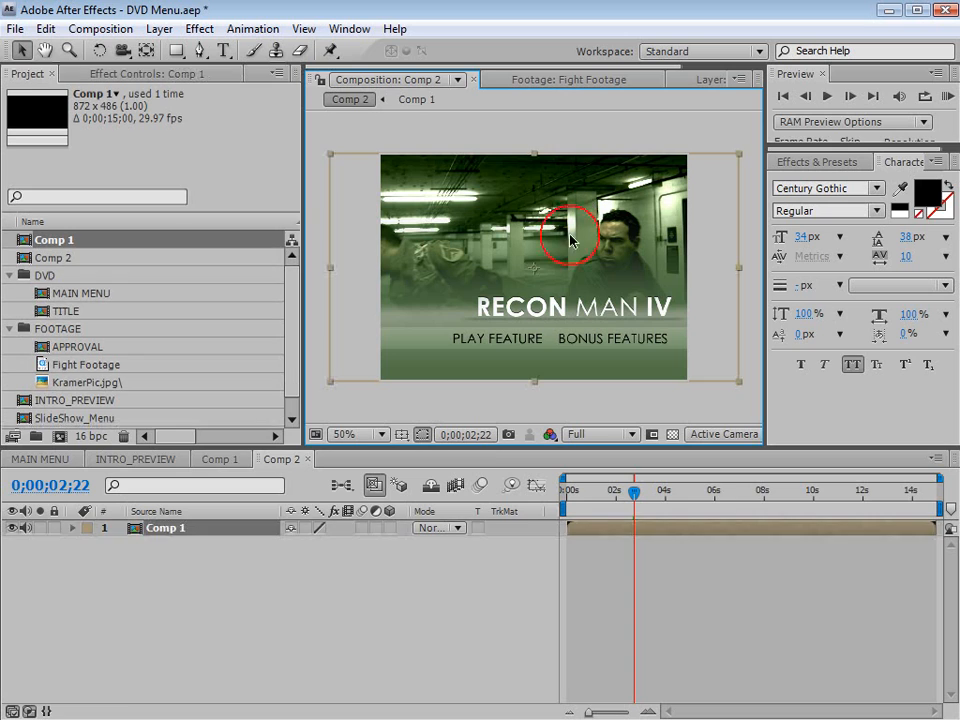
Scale the Comp 1 layer down proportionally to the NTSC DV frame's width, letterboxing it
key(grave)
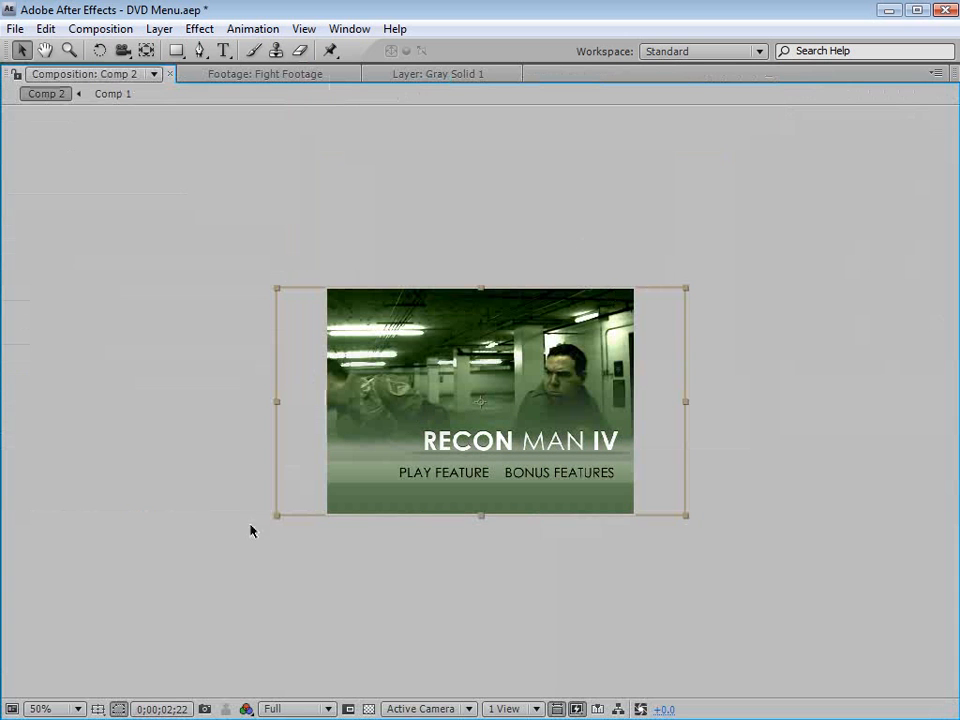
key(slash)
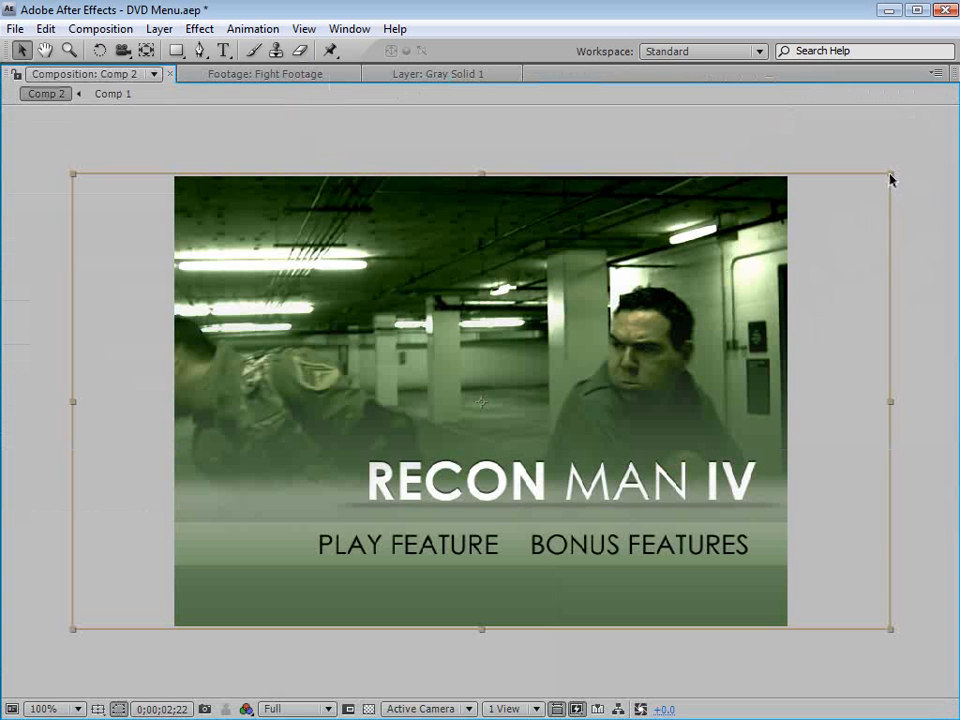
drag(891, 178, 799, 238)
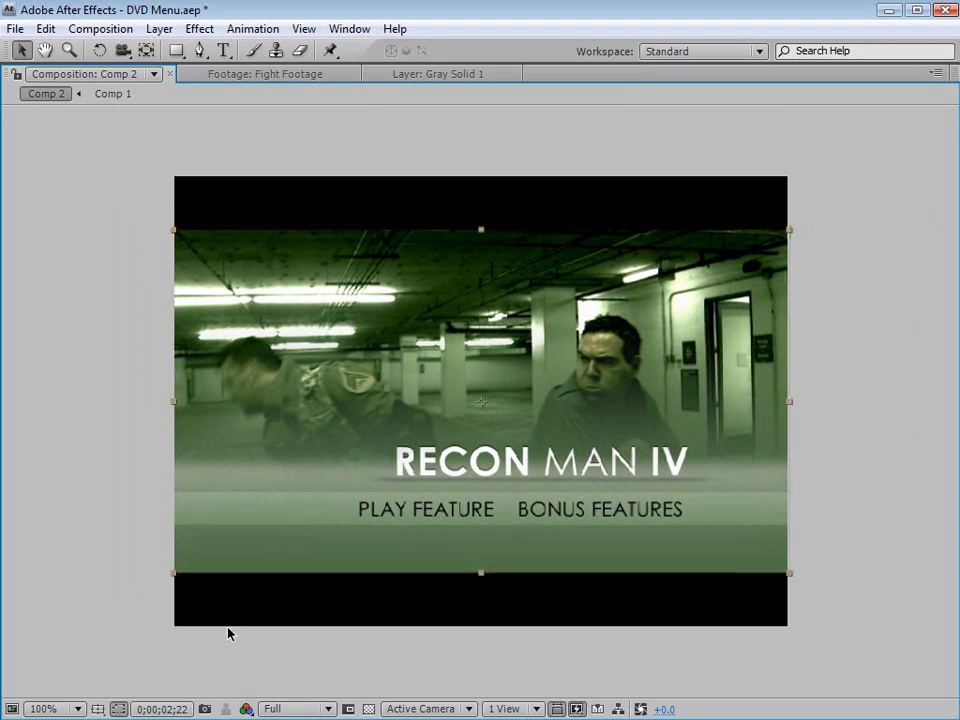
click(868, 579)
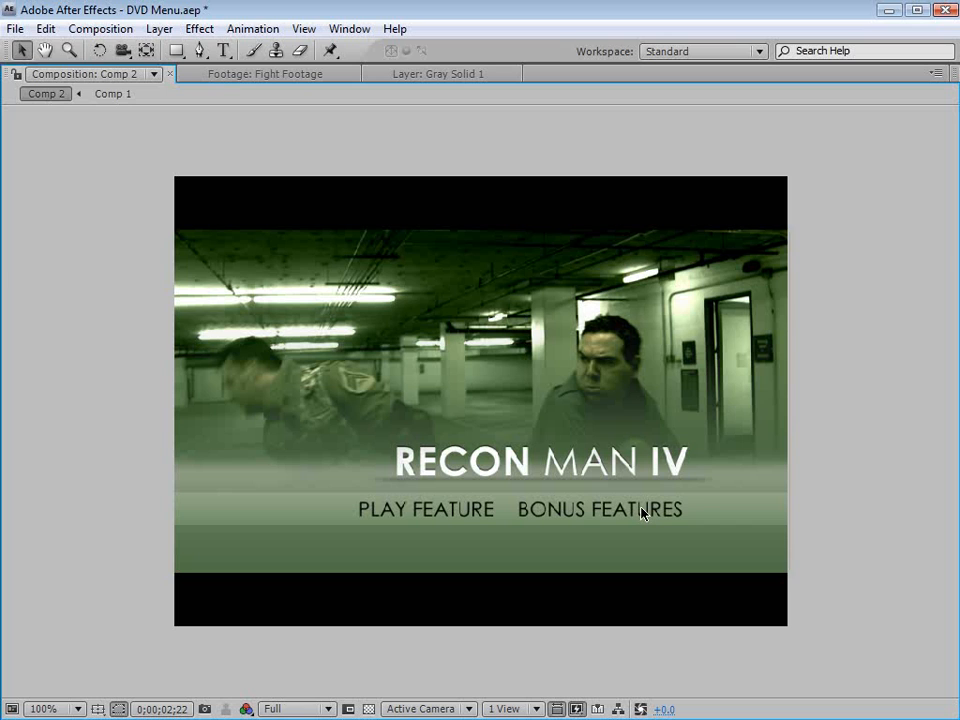
Change Comp 2's composition preset to NTSC DV Widescreen
click(100, 28)
click(112, 79)
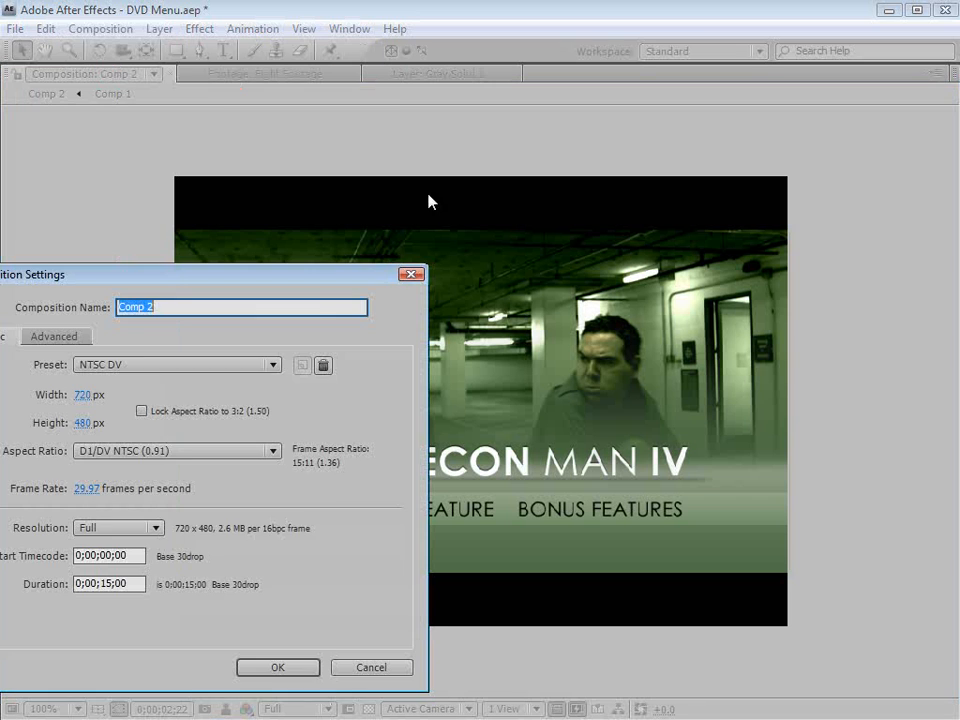
click(140, 366)
click(186, 484)
click(278, 667)
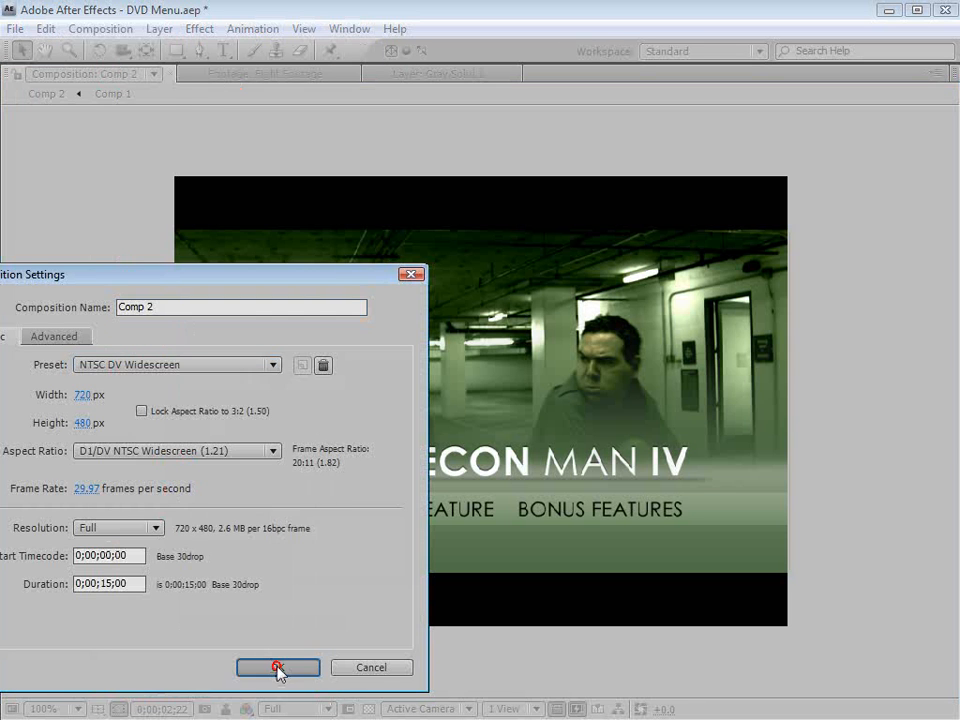
Fit the Comp 1 layer to the whole widescreen composition frame
click(315, 368)
right_click(316, 368)
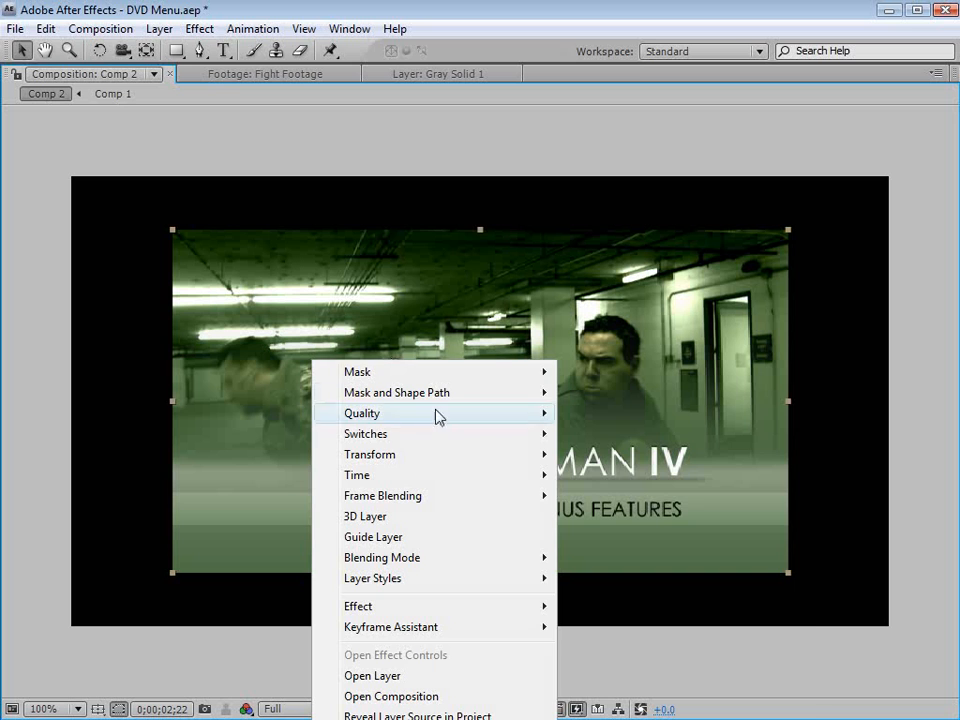
mouse_move(424, 454)
click(590, 455)
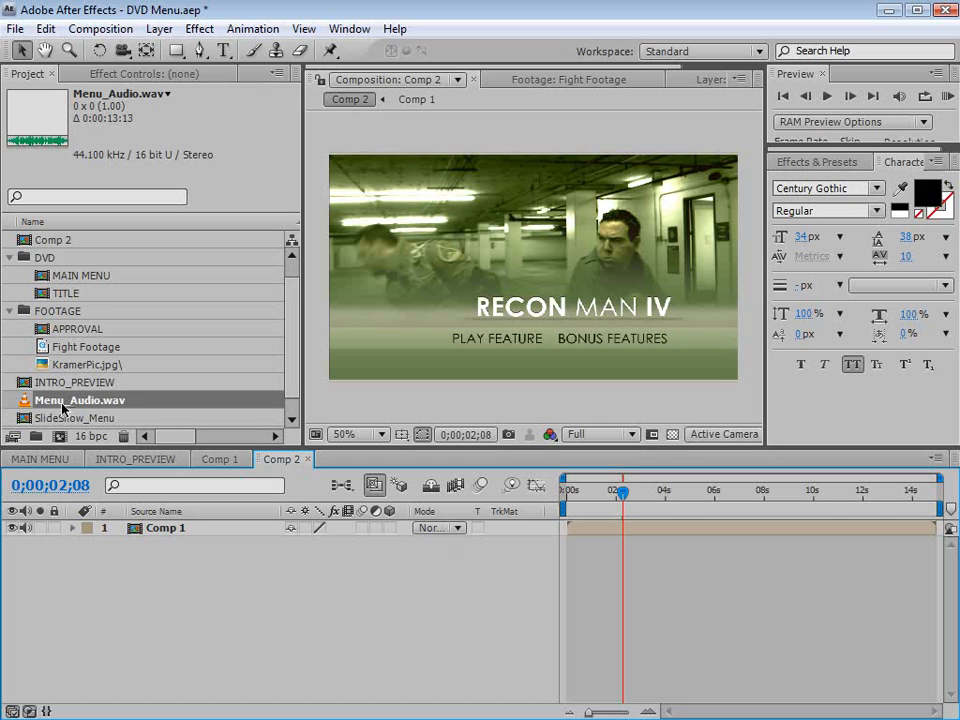
Add Menu_Audio.wav to Comp 2 beneath Comp 1 and give its layer a red label
drag(60, 403, 90, 545)
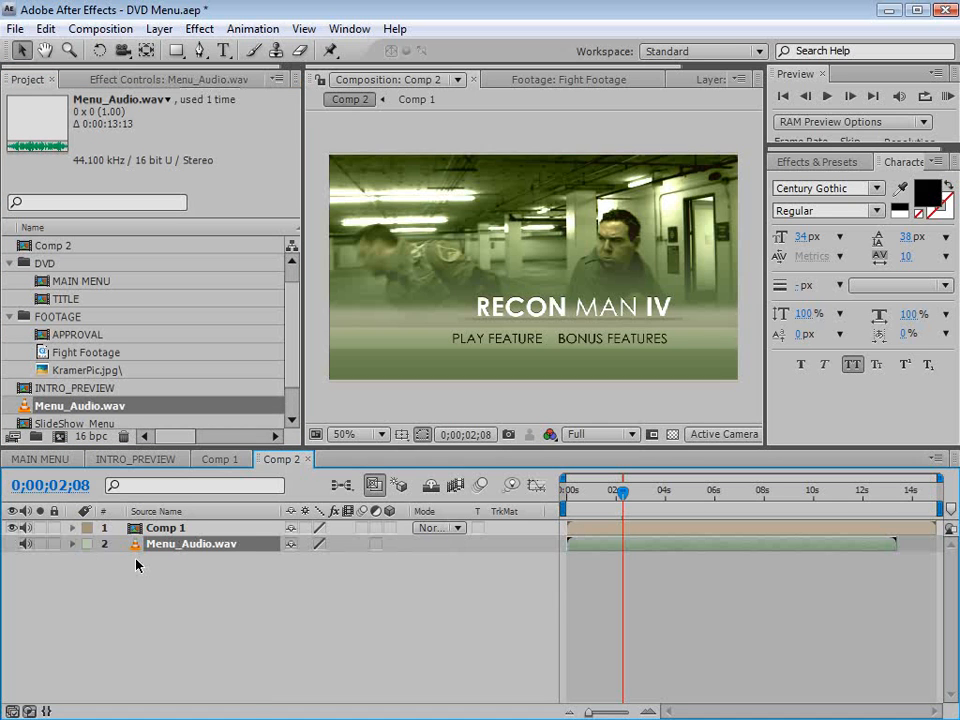
click(88, 545)
click(122, 621)
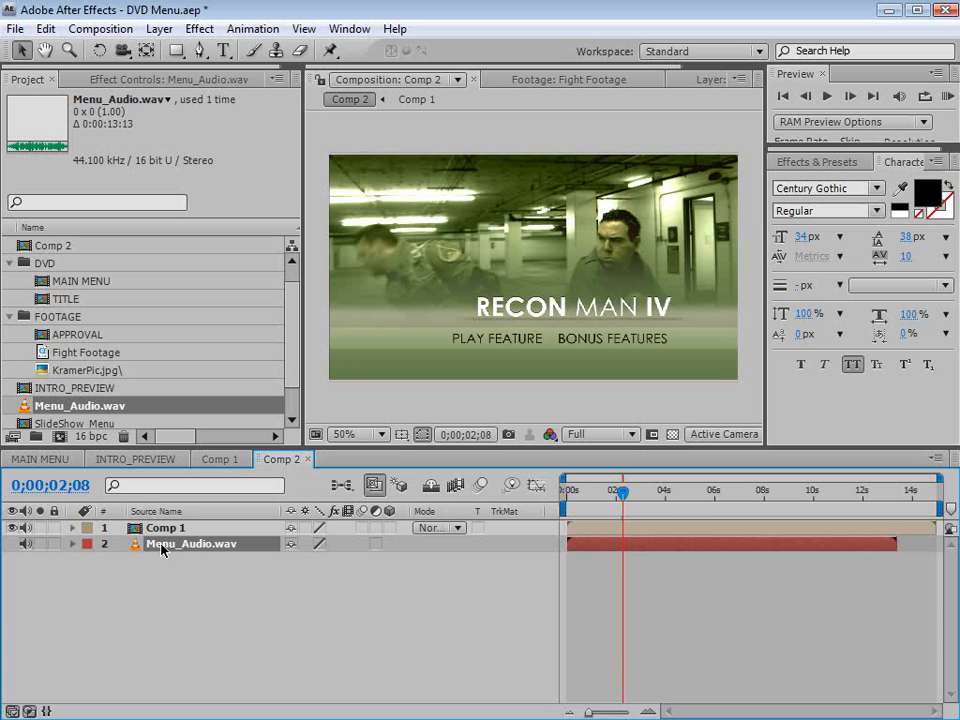
Reveal the Menu_Audio.wav waveform and scrub across its early peaks to 0;00;02;07 to compare them with the twitch effects
key(l)
key(l)
key(equal)
key(equal)
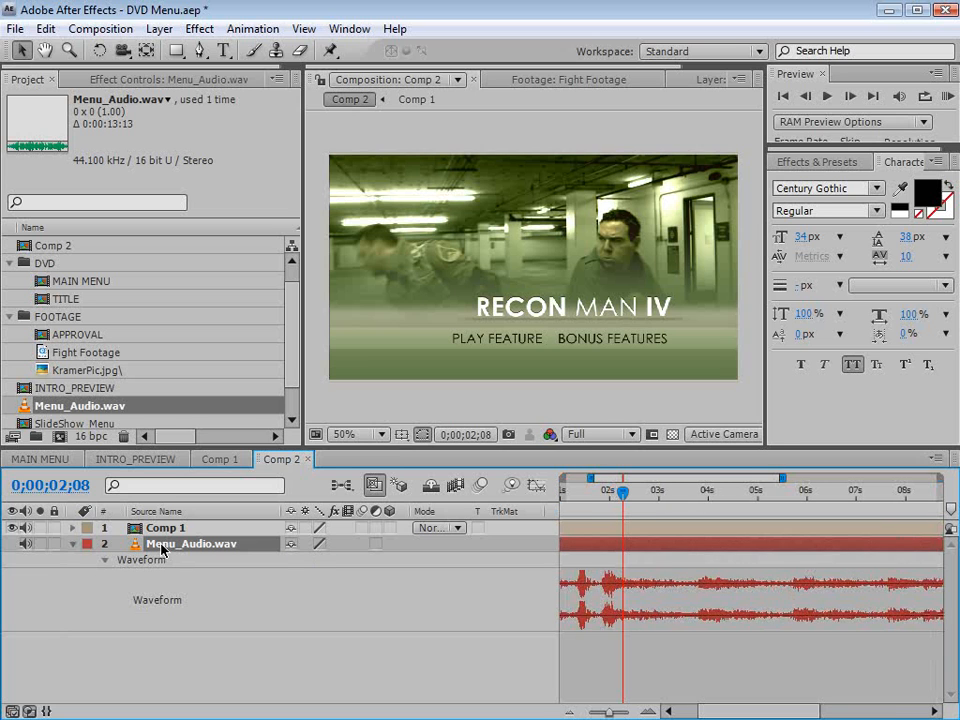
drag(745, 716, 666, 711)
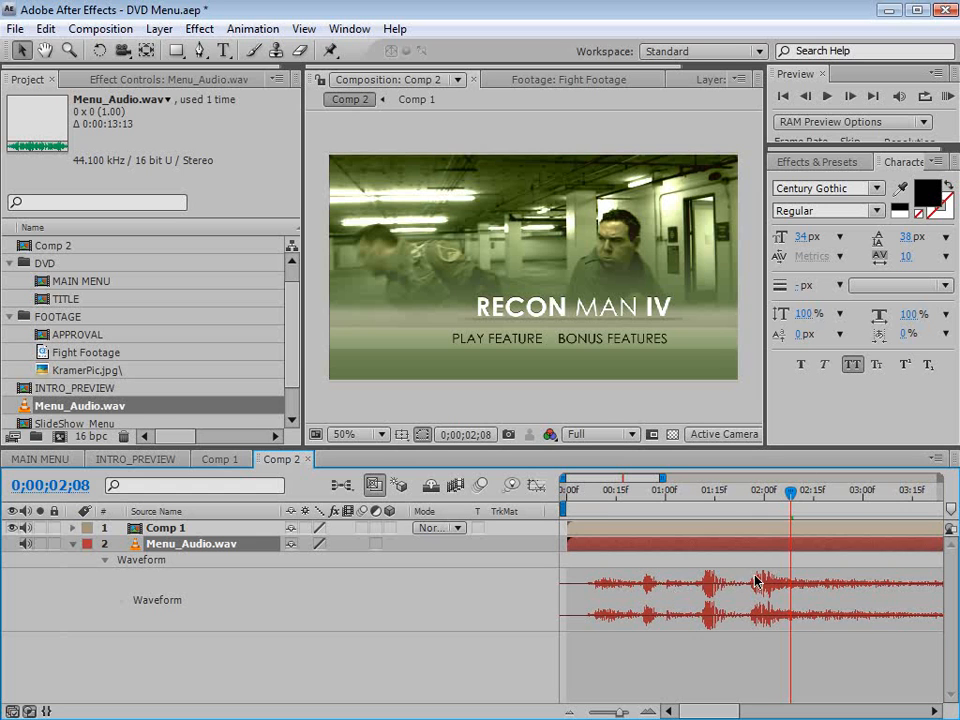
click(752, 491)
drag(752, 491, 788, 494)
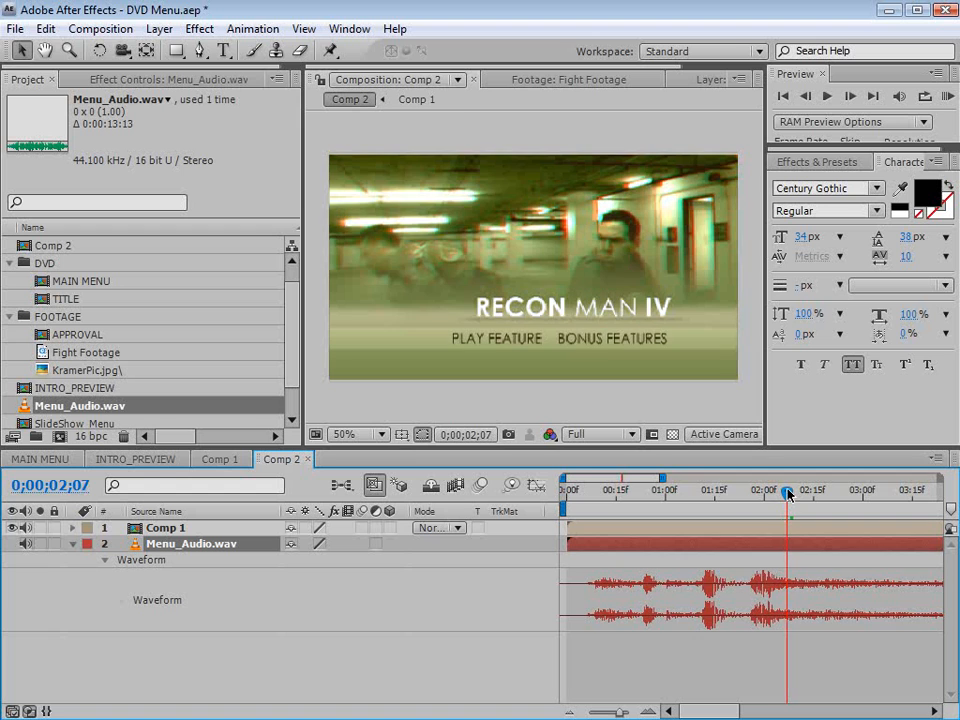
Examine the full audio waveform, checking its fade near 0;00;13;06 and the strong peak around 0;00;01;27
key(minus)
key(minus)
key(minus)
key(minus)
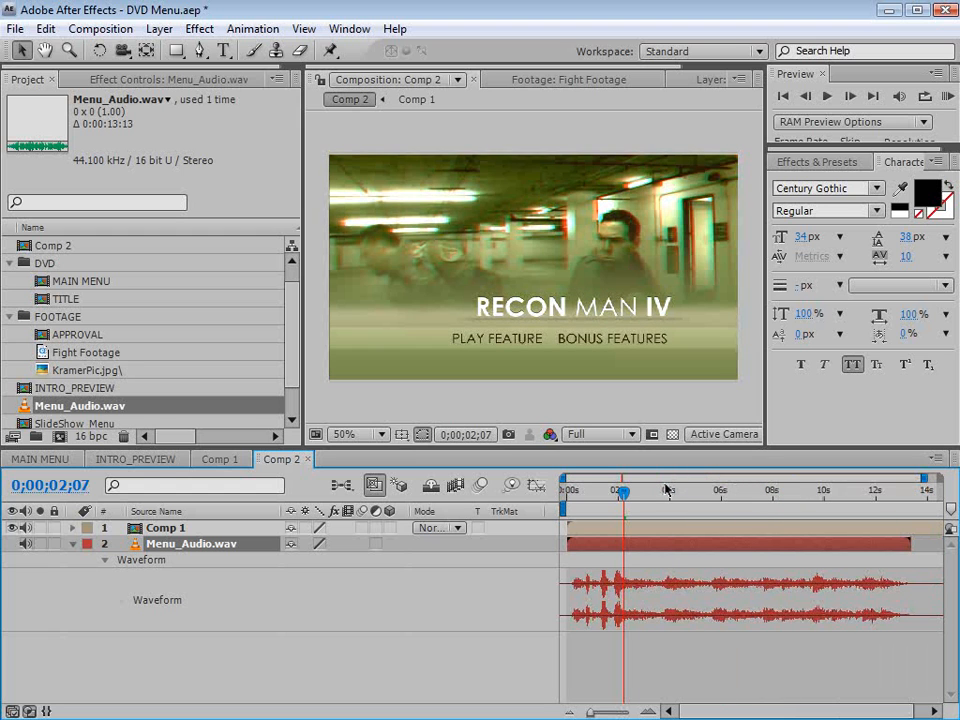
drag(664, 490, 908, 521)
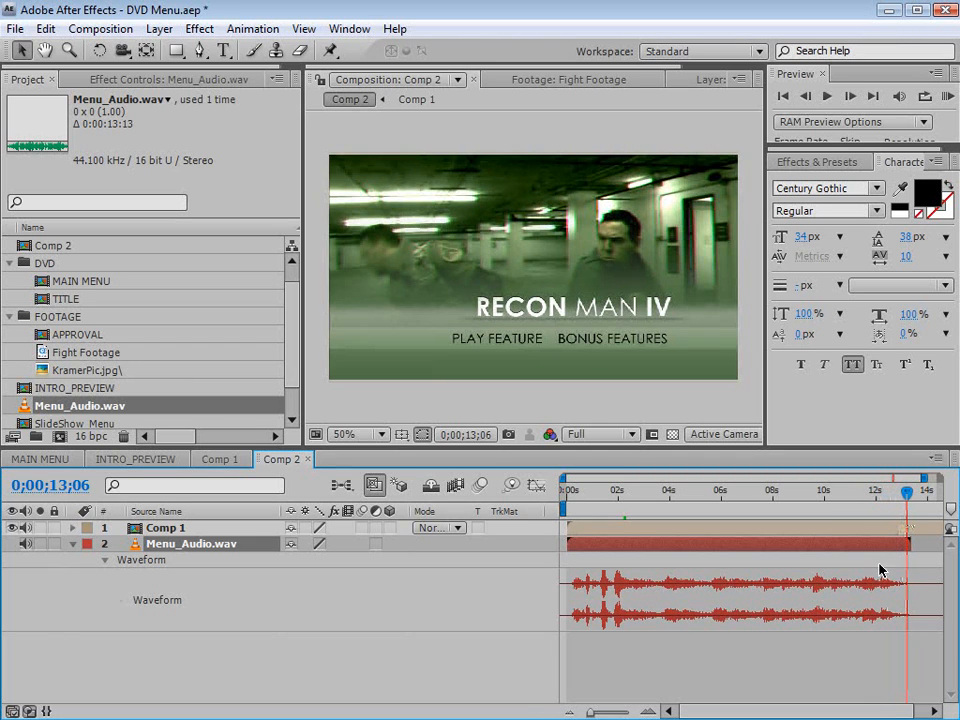
drag(614, 489, 615, 490)
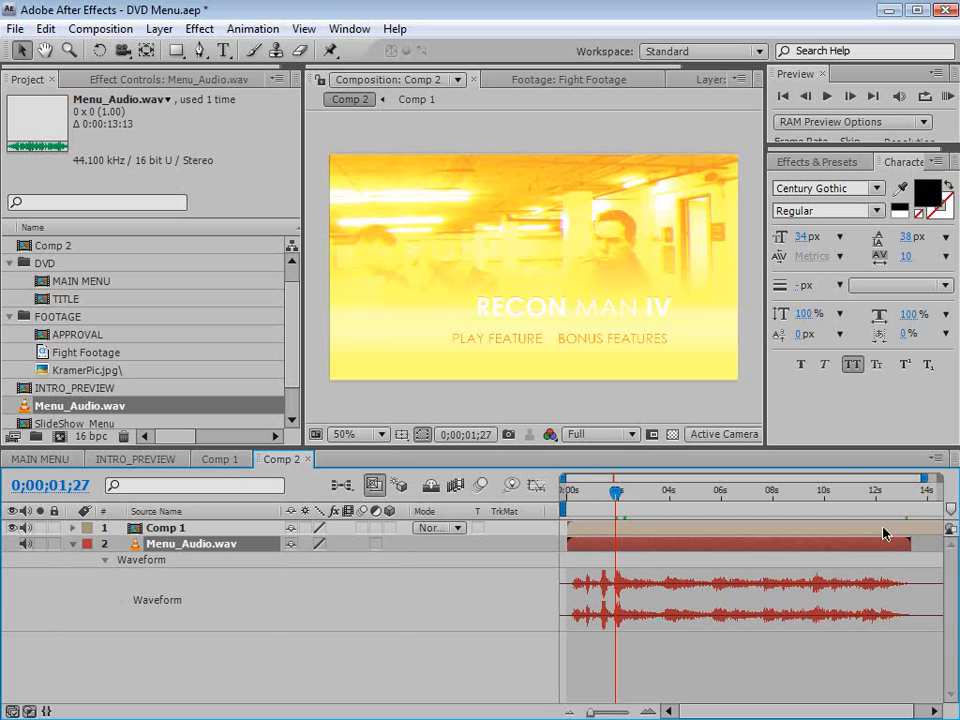
End the work area at the audio's end, 0;00;13;11, and trim Comp 2 to the work area
drag(927, 491, 910, 491)
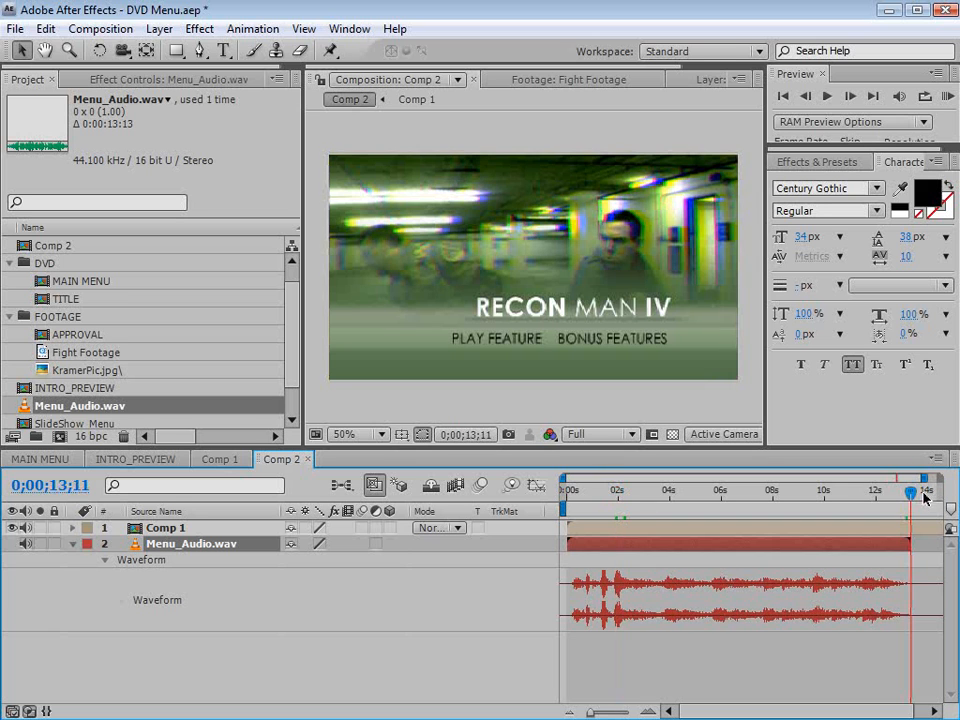
key(minus)
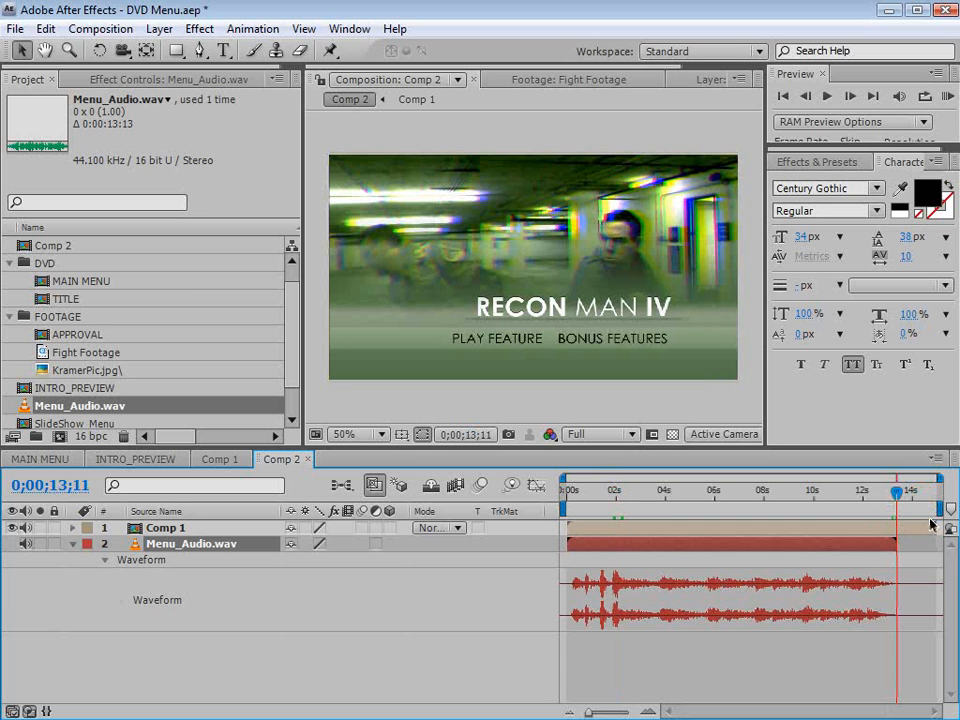
drag(941, 513, 909, 519)
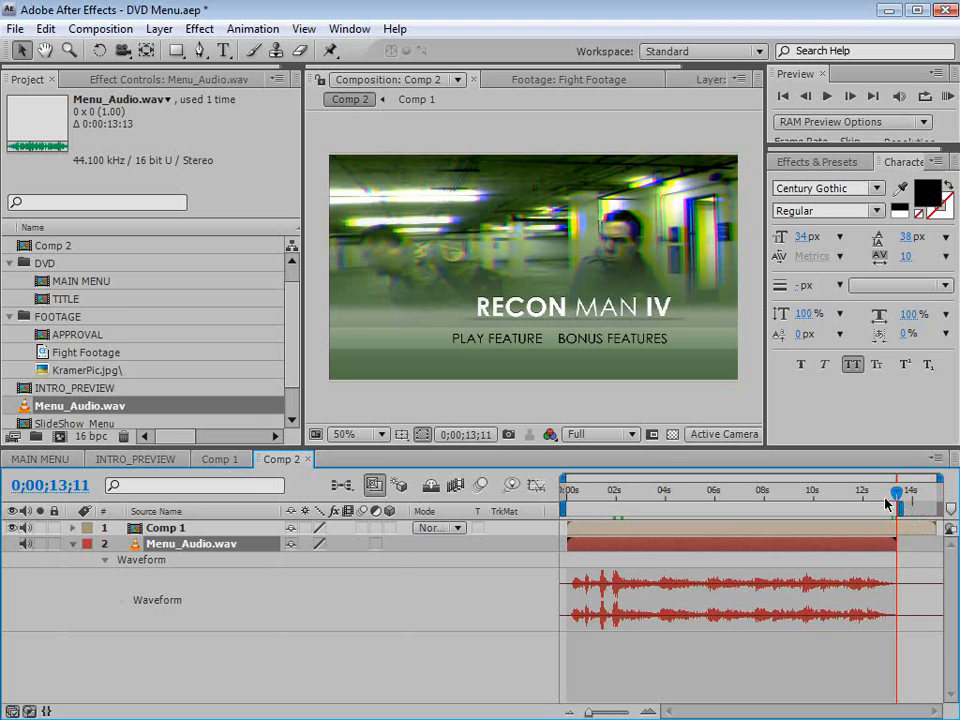
right_click(864, 508)
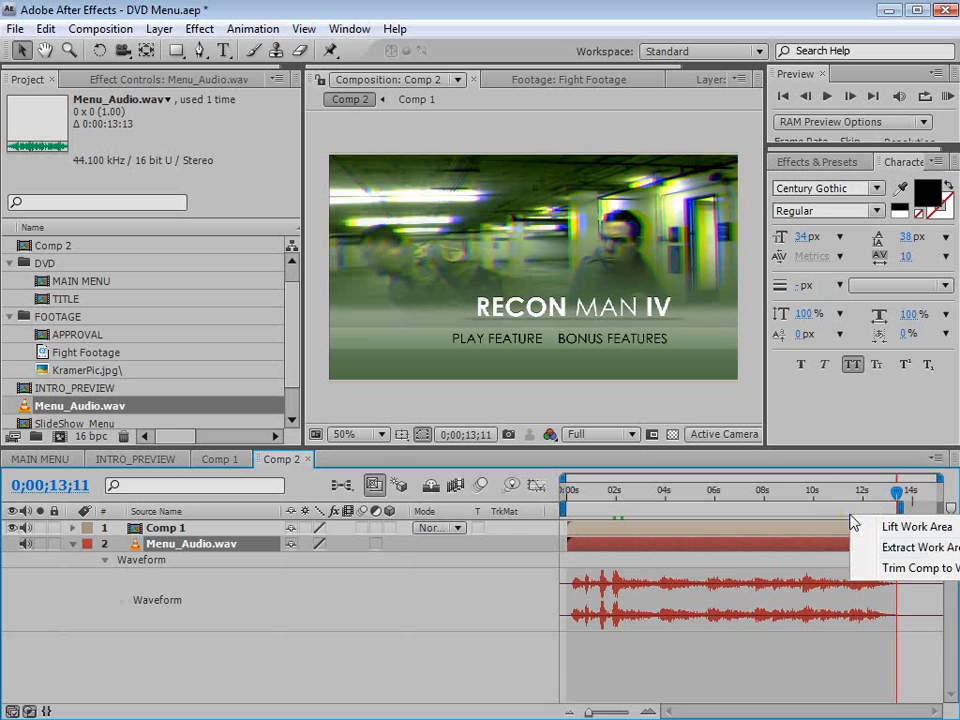
click(895, 568)
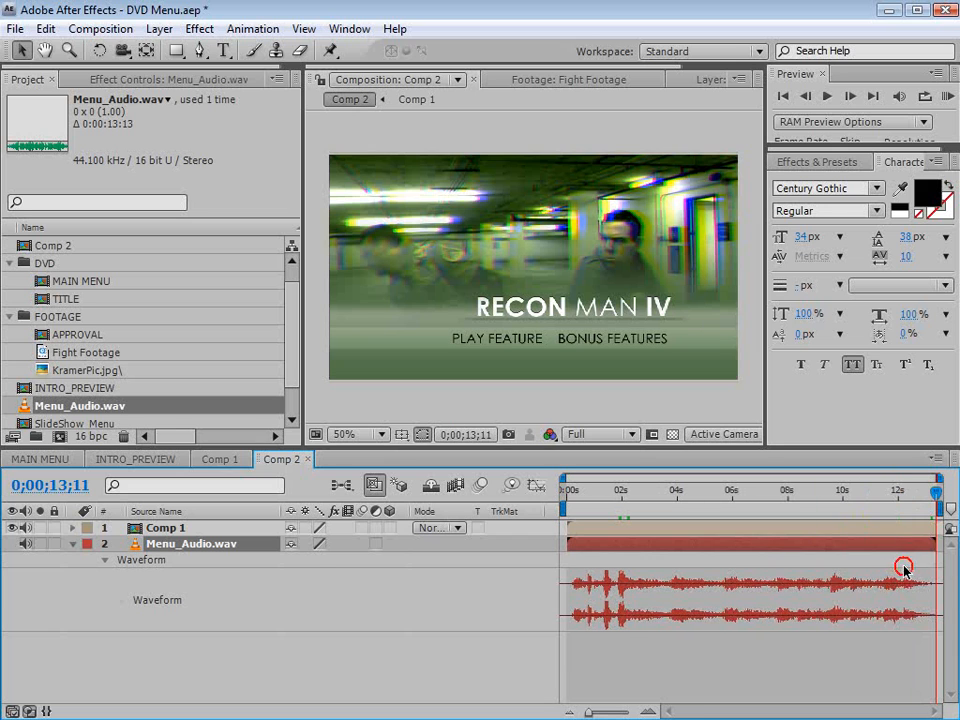
click(806, 671)
Add Comp 2 to the render queue
click(187, 531)
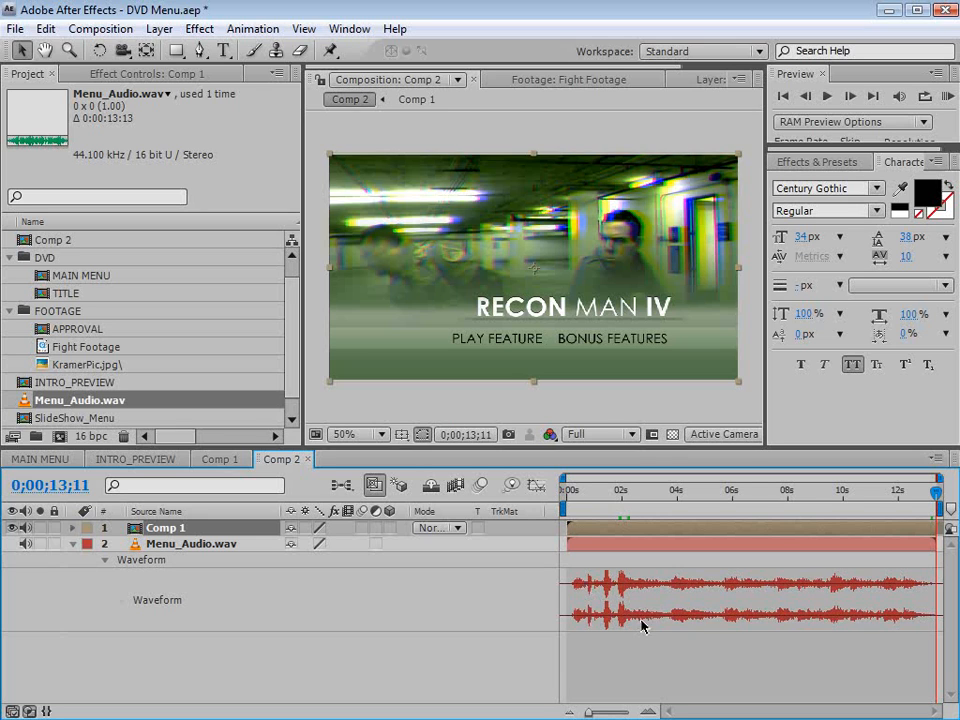
click(99, 29)
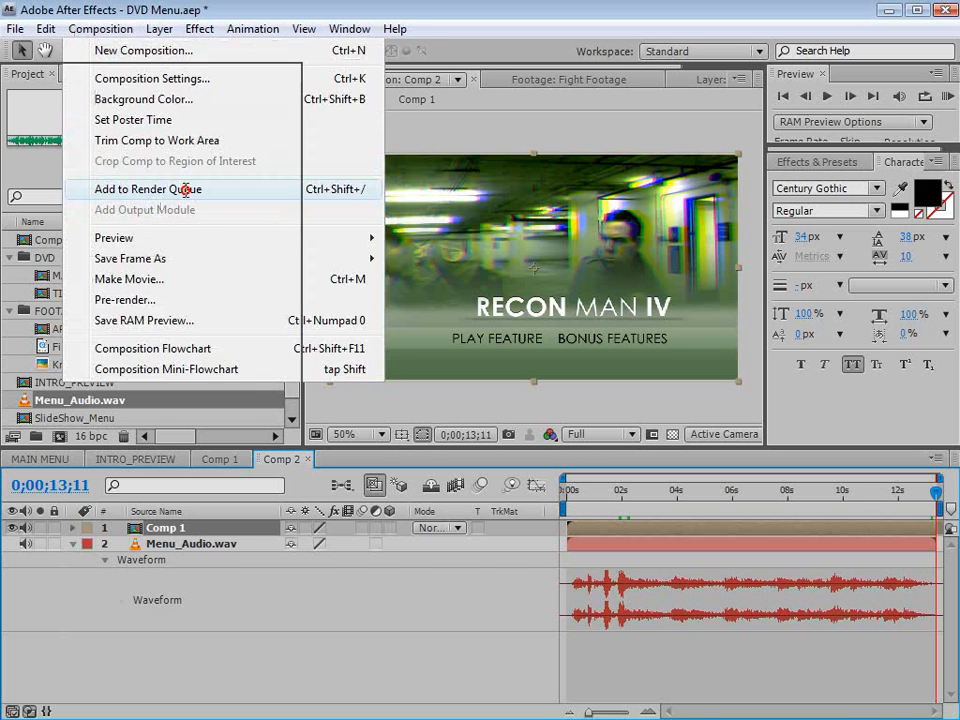
click(250, 189)
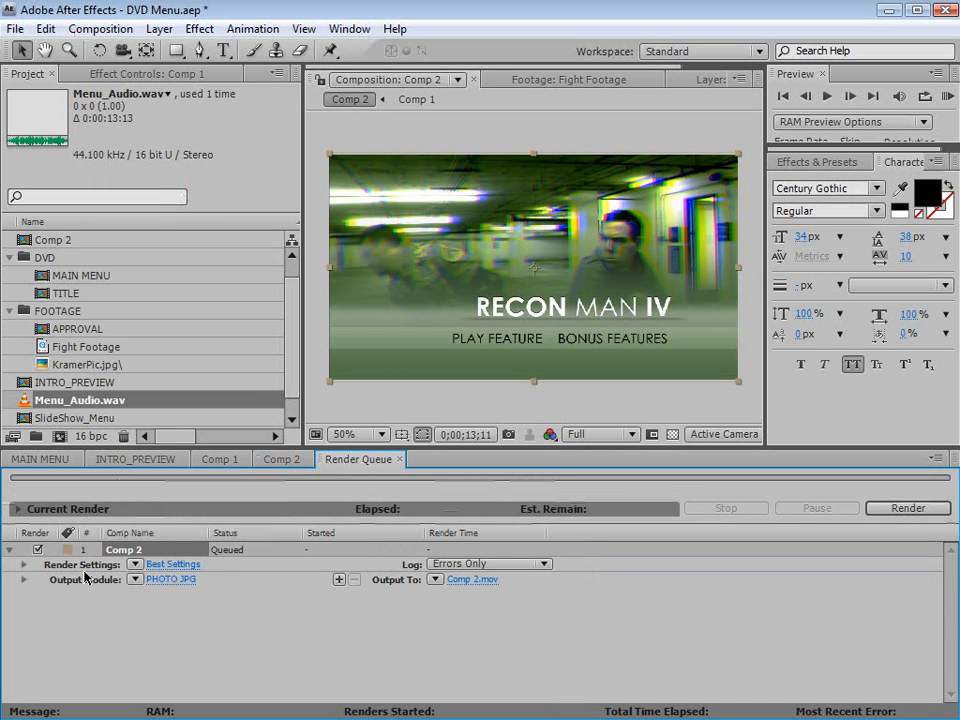
Change the output module format for Comp 2 to MPEG2-DVD
click(170, 582)
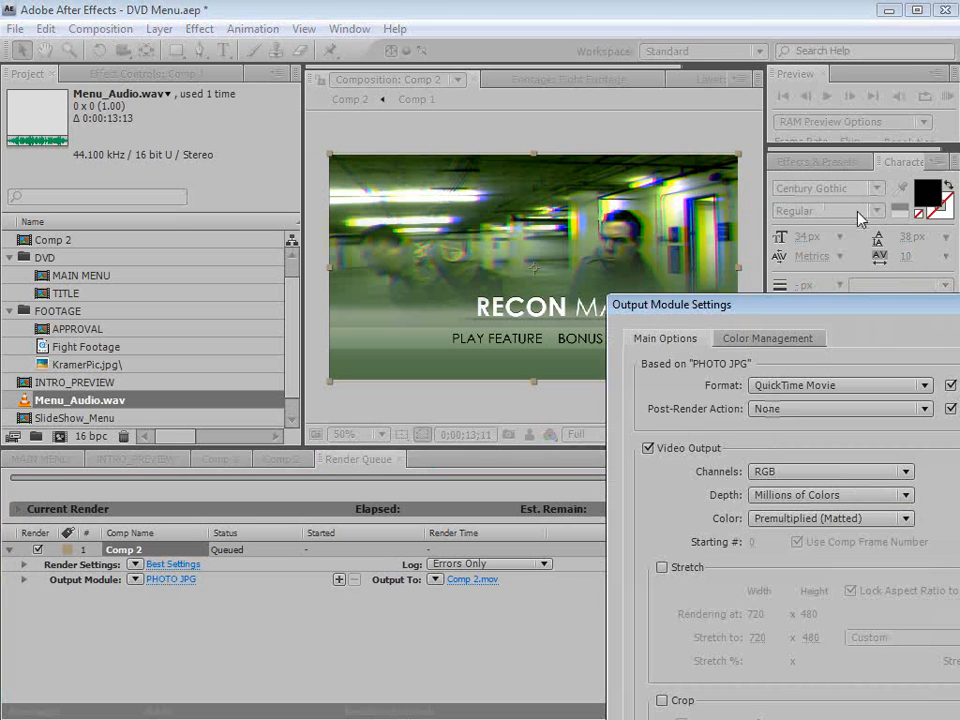
drag(818, 309, 300, 32)
click(295, 112)
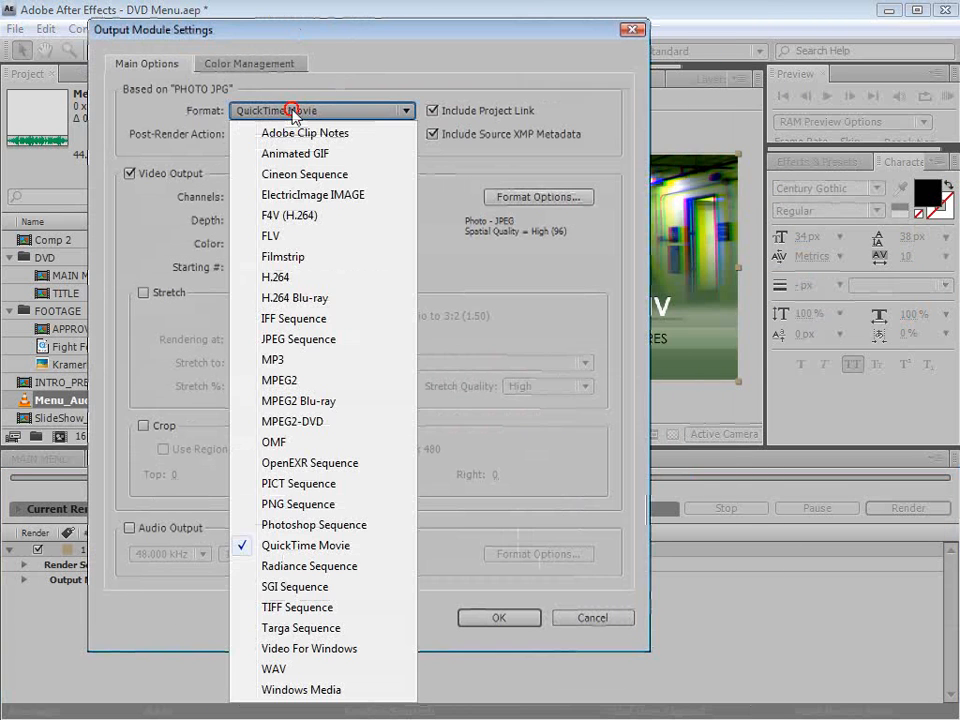
click(333, 422)
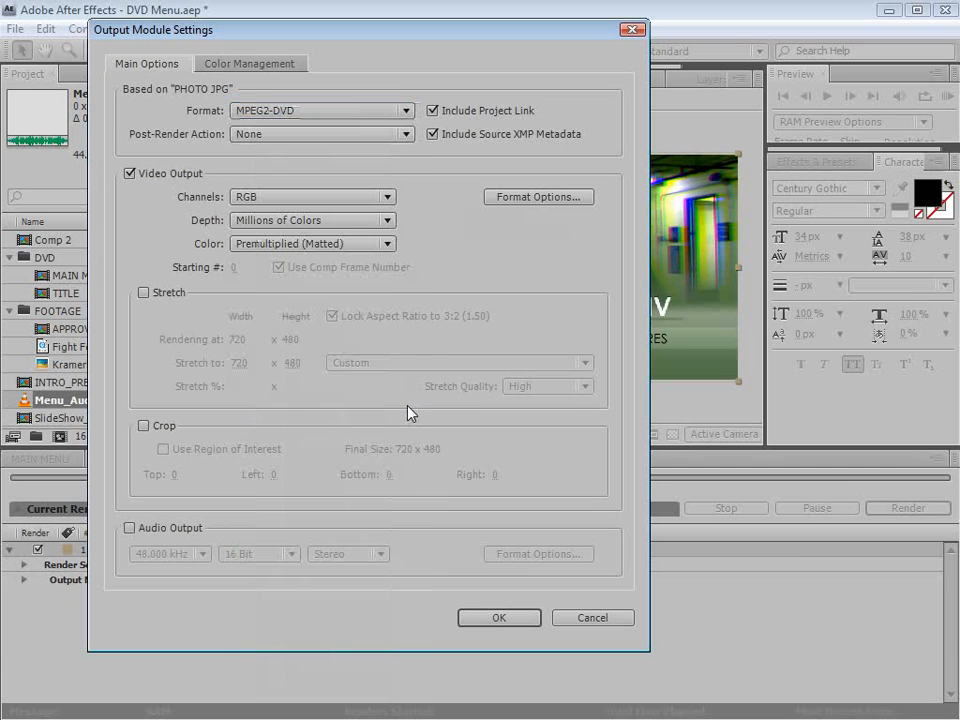
In the MPEG2-DVD format options, enable audio export and raise the video quality to 5, keeping the Custom preset
click(536, 198)
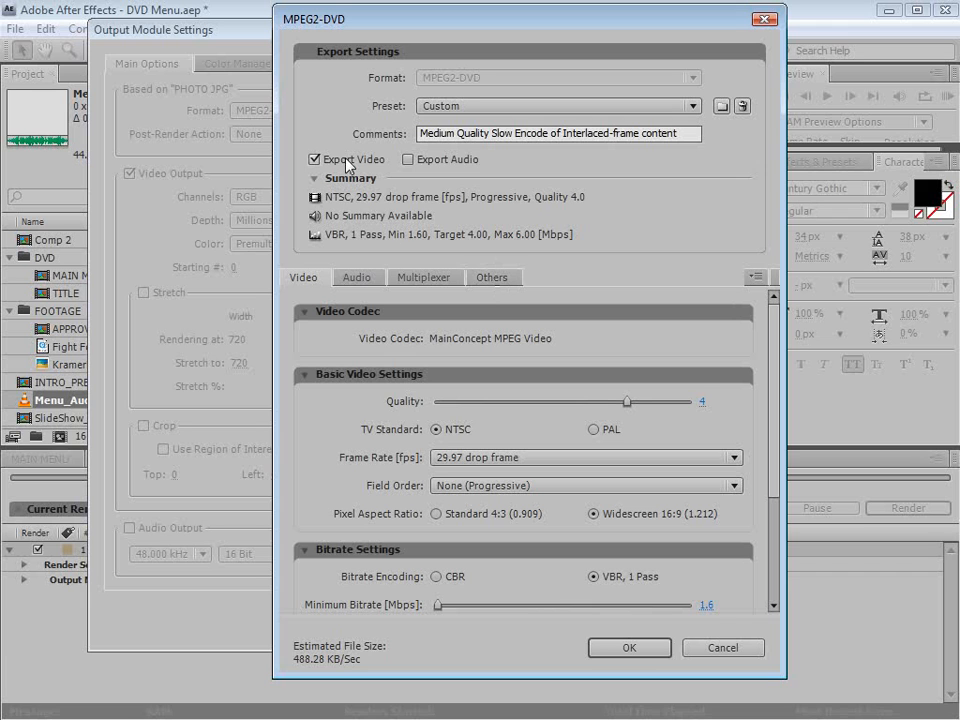
click(421, 160)
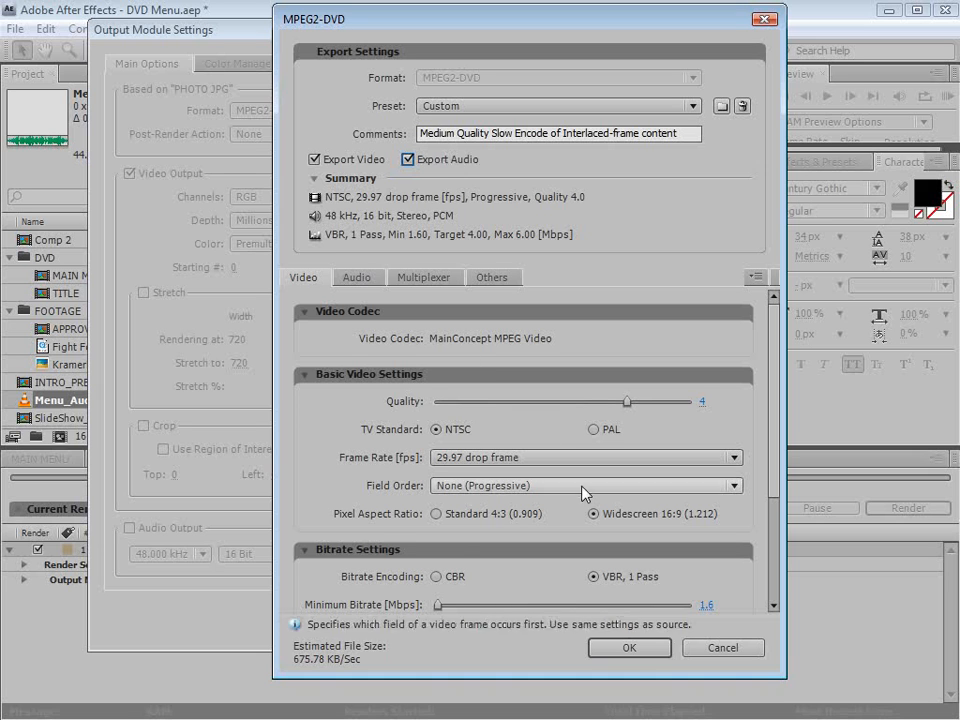
click(497, 104)
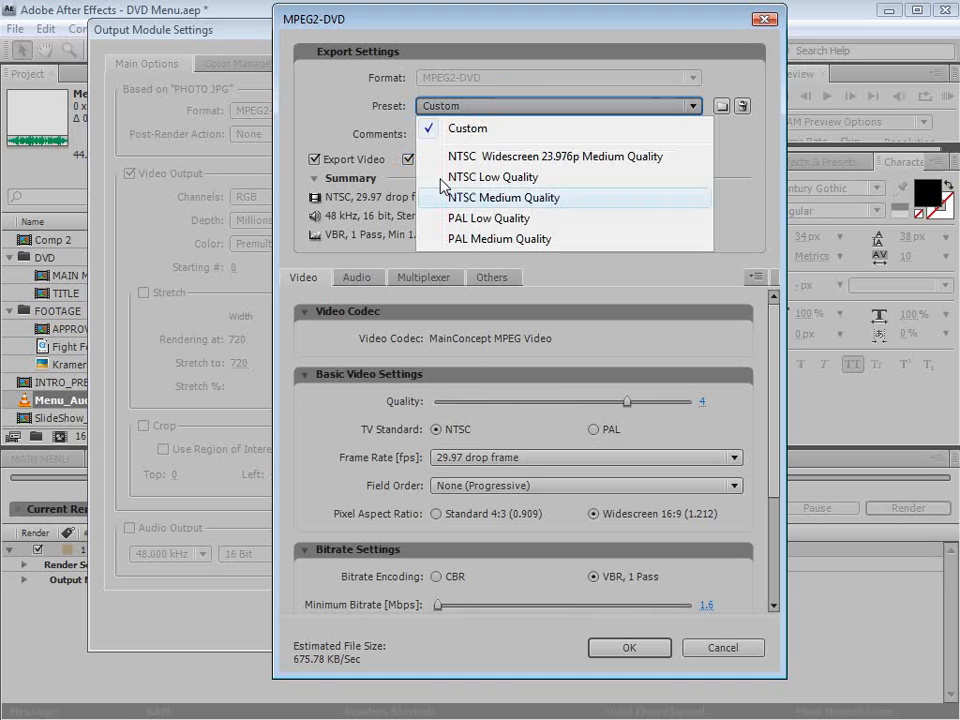
click(321, 410)
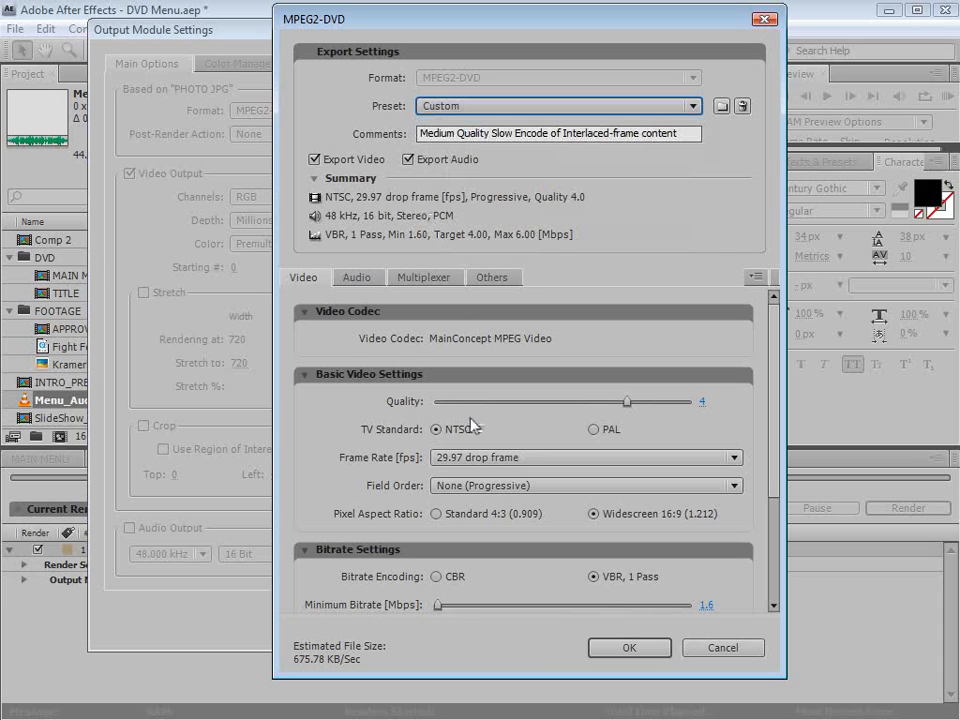
drag(629, 403, 718, 405)
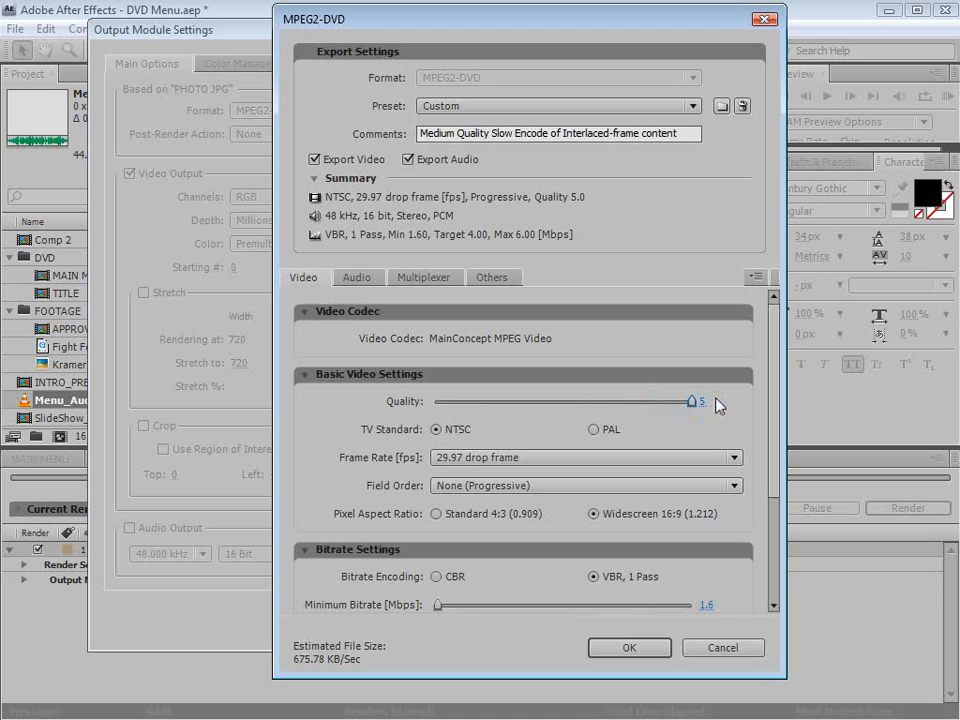
Keep the video at 29.97 drop frame with field order None (Progressive) and pixel aspect ratio Widescreen 16:9 (1.212)
click(774, 440)
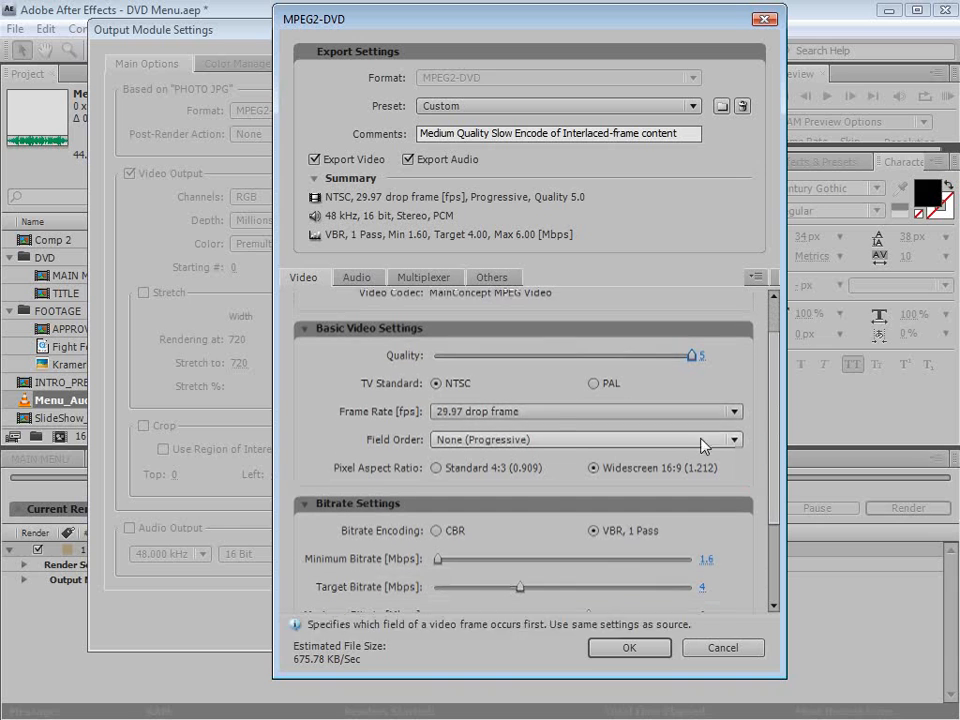
click(467, 412)
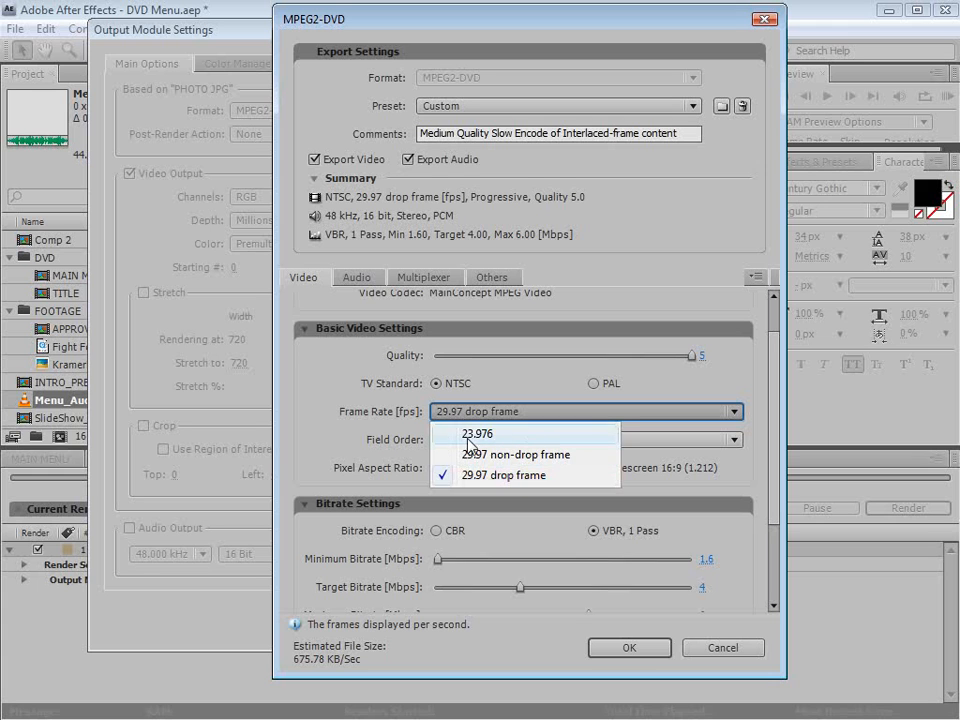
click(377, 420)
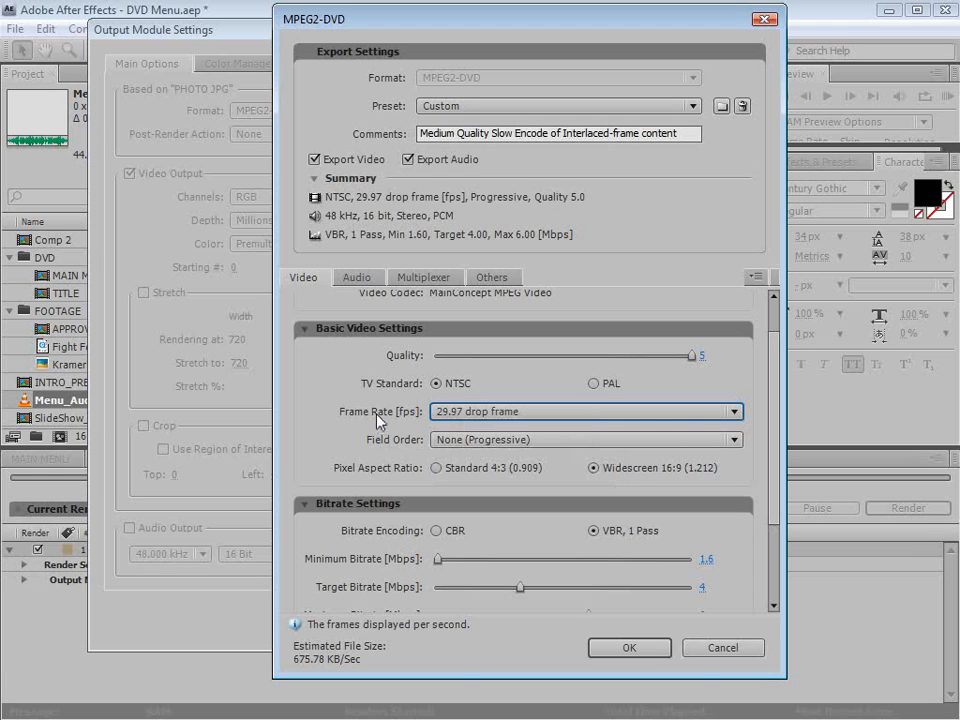
click(490, 440)
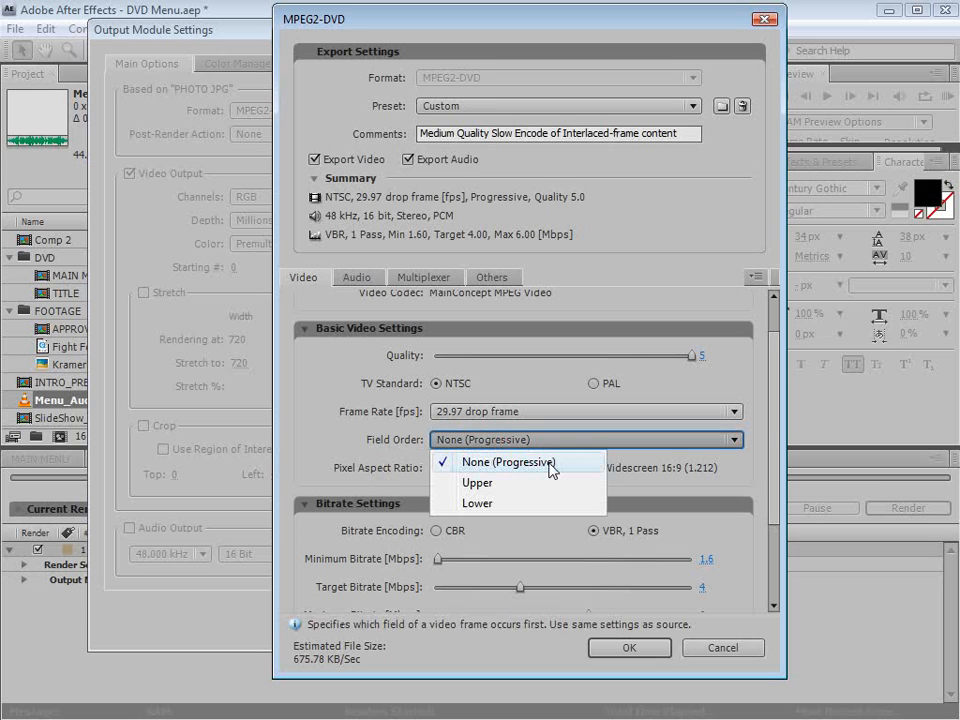
click(479, 440)
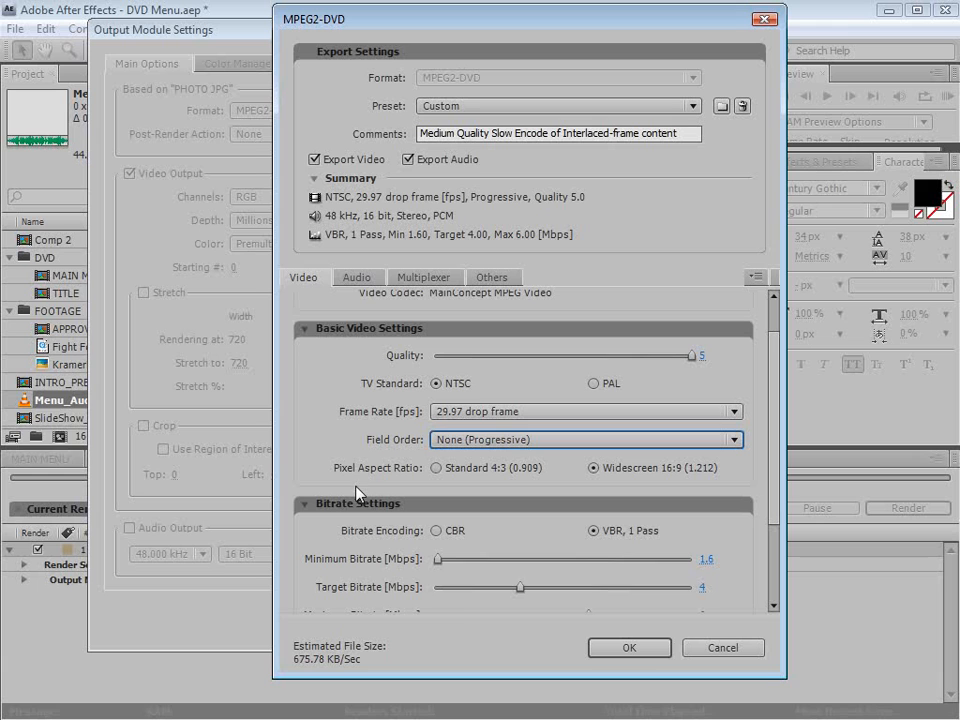
click(593, 467)
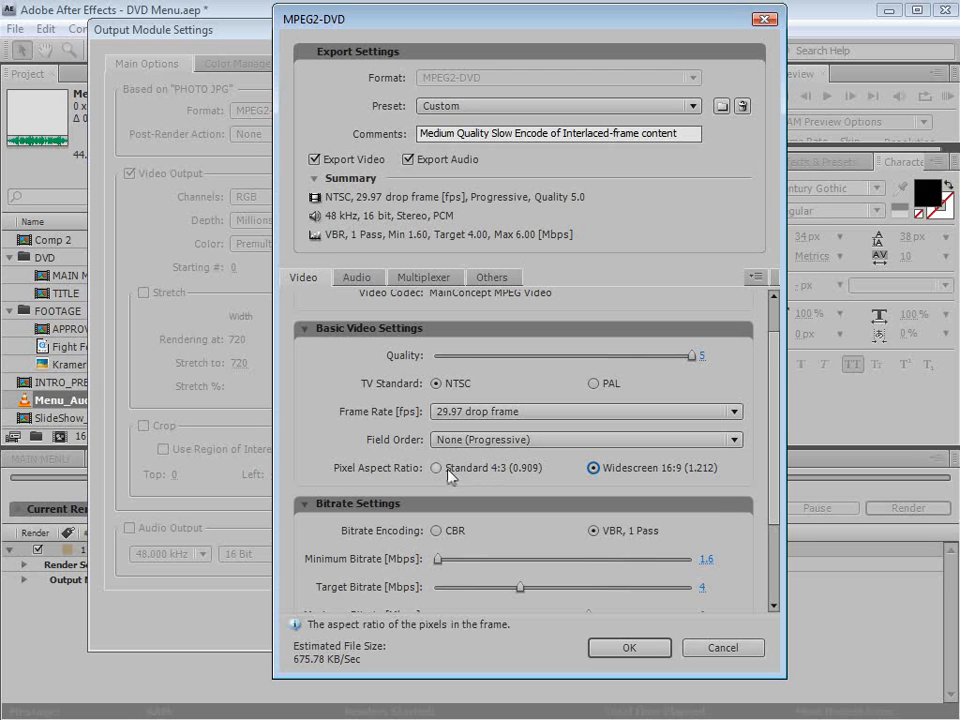
Set the bitrate encoding to CBR, keep PCM as the audio format, and accept the format options and output module settings
click(775, 506)
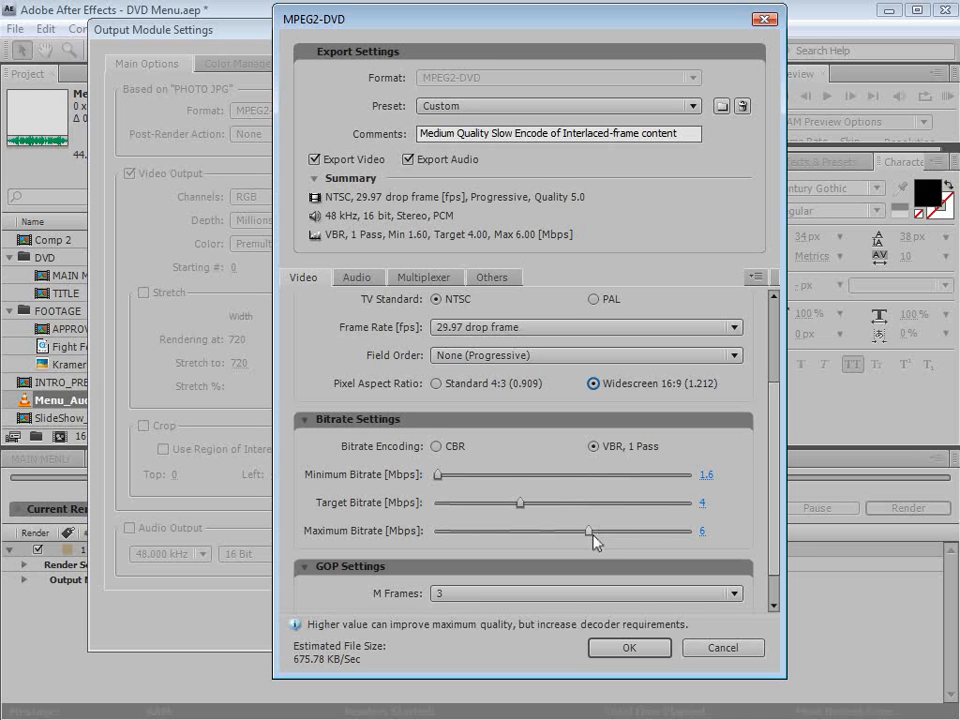
click(436, 446)
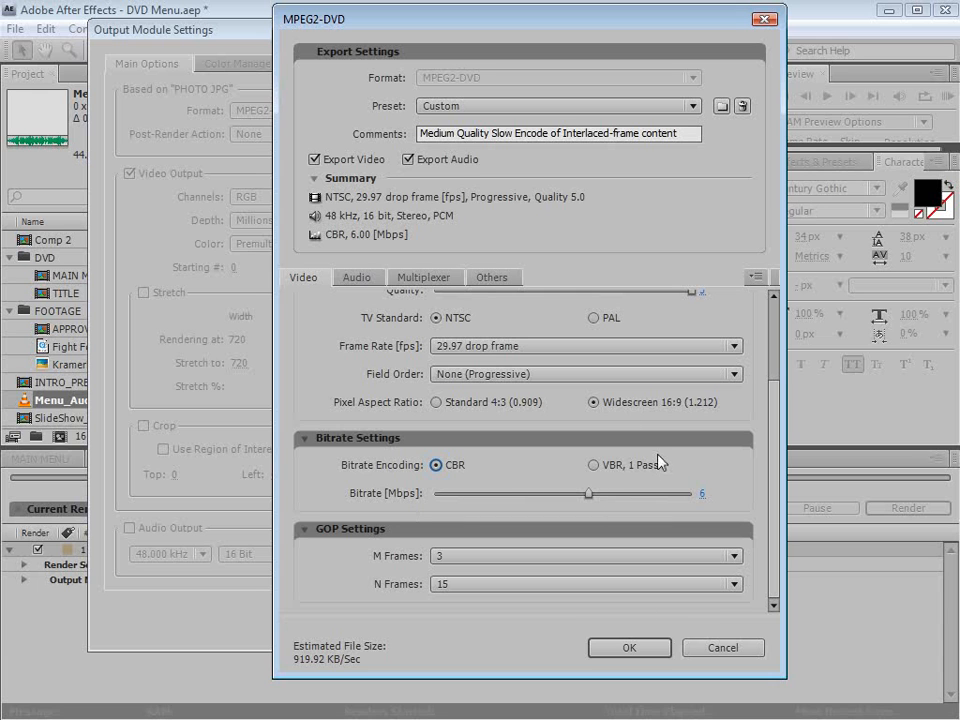
click(357, 277)
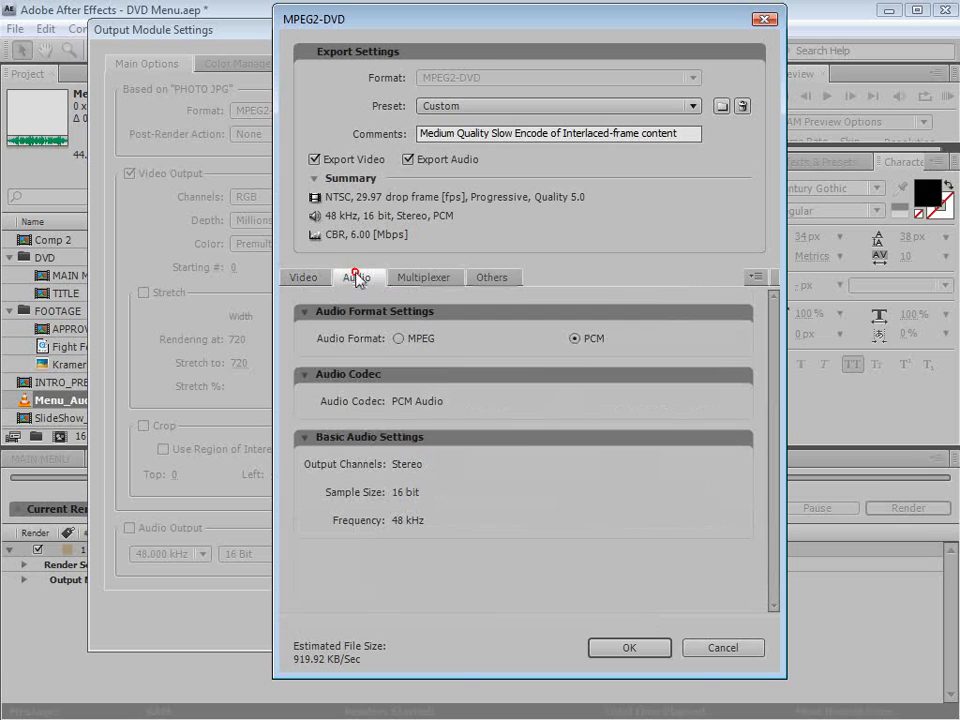
click(575, 339)
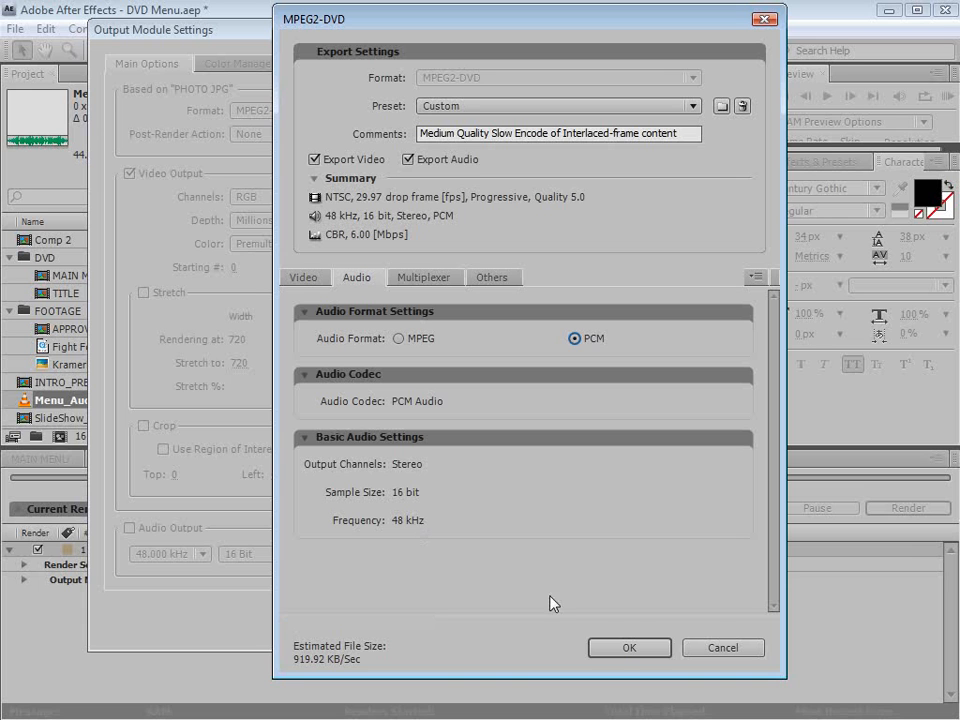
click(629, 650)
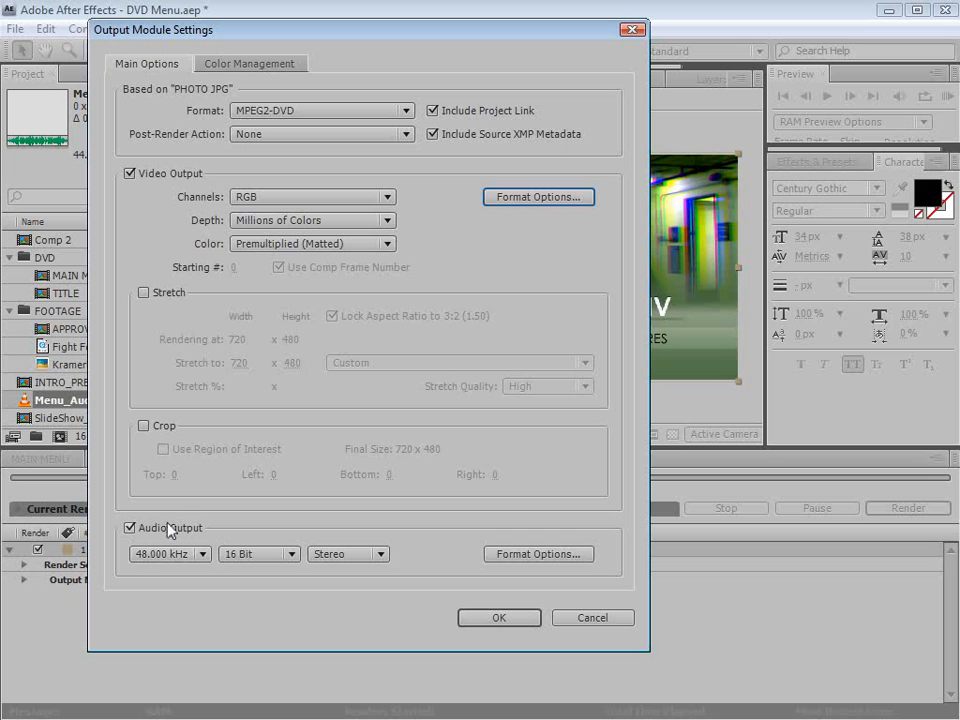
click(499, 617)
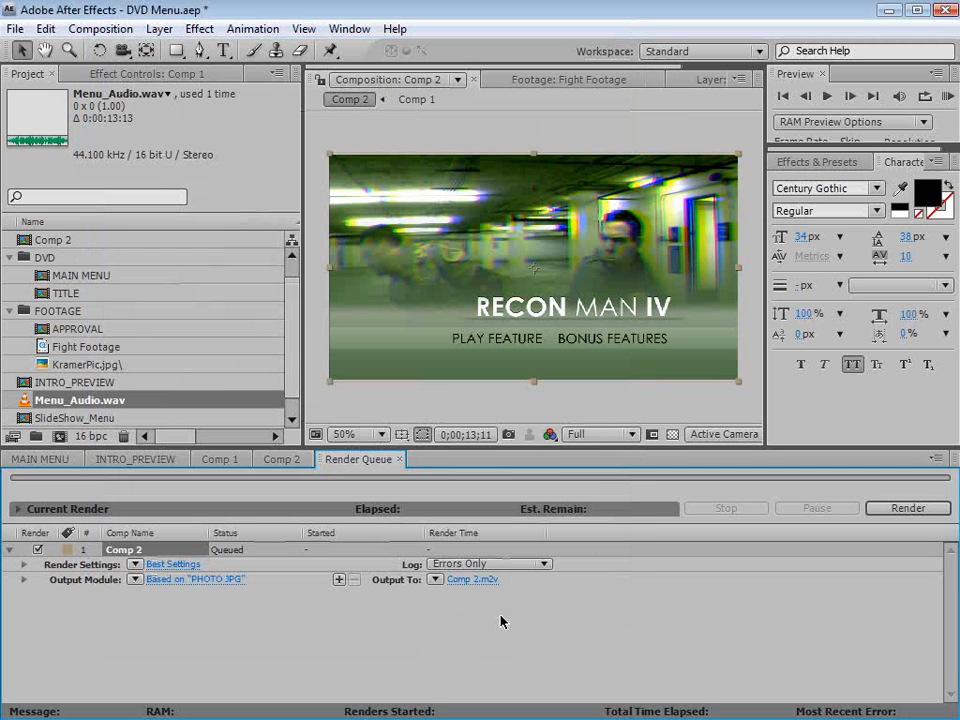
Name Comp 2's output file Main Menu in the DVD FILES folder and start the render
click(458, 582)
click(264, 541)
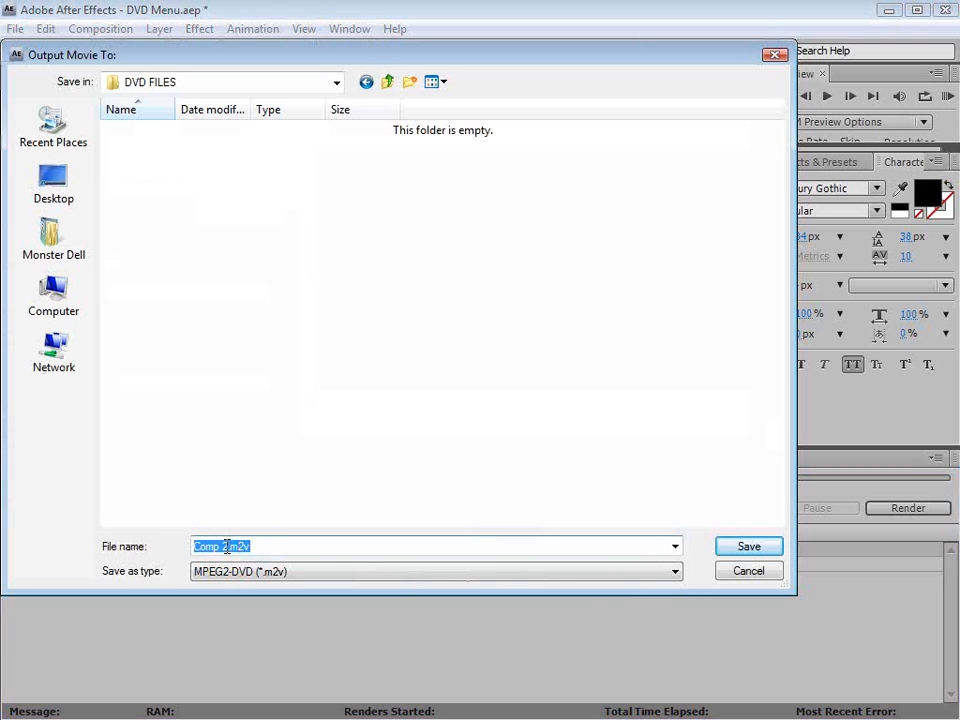
click(227, 546)
drag(254, 546, 183, 542)
text(M)
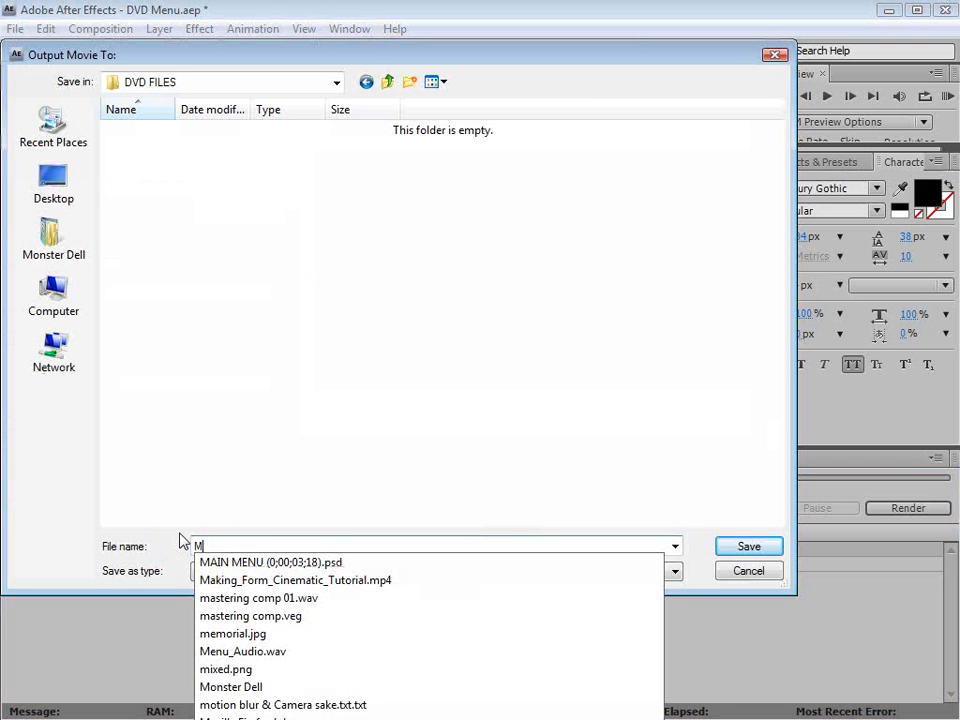
text(ain Menu)
click(268, 544)
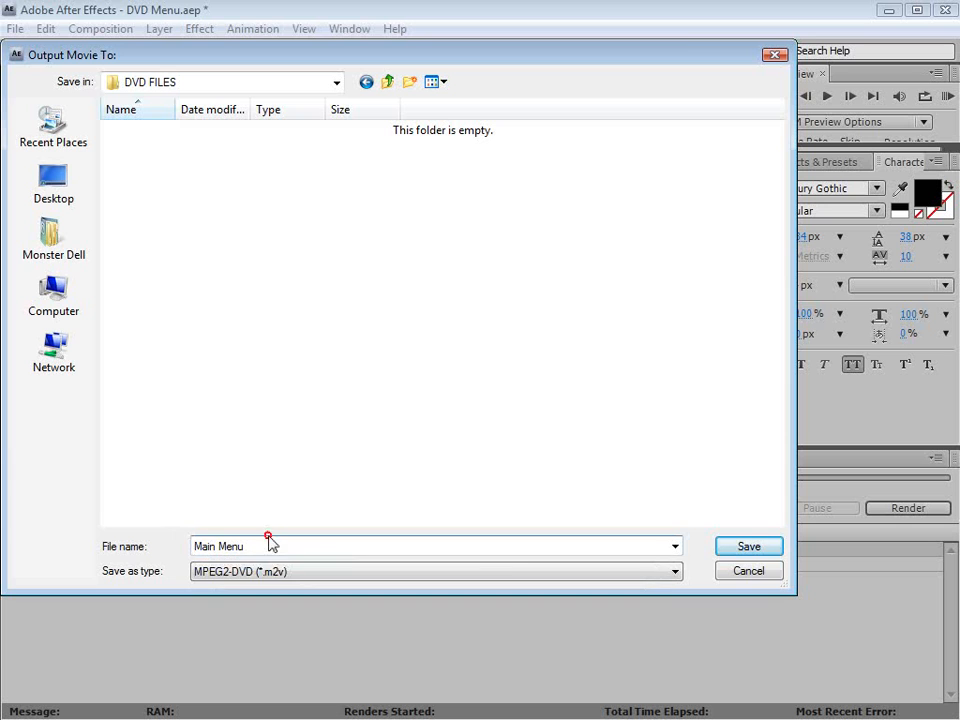
click(749, 546)
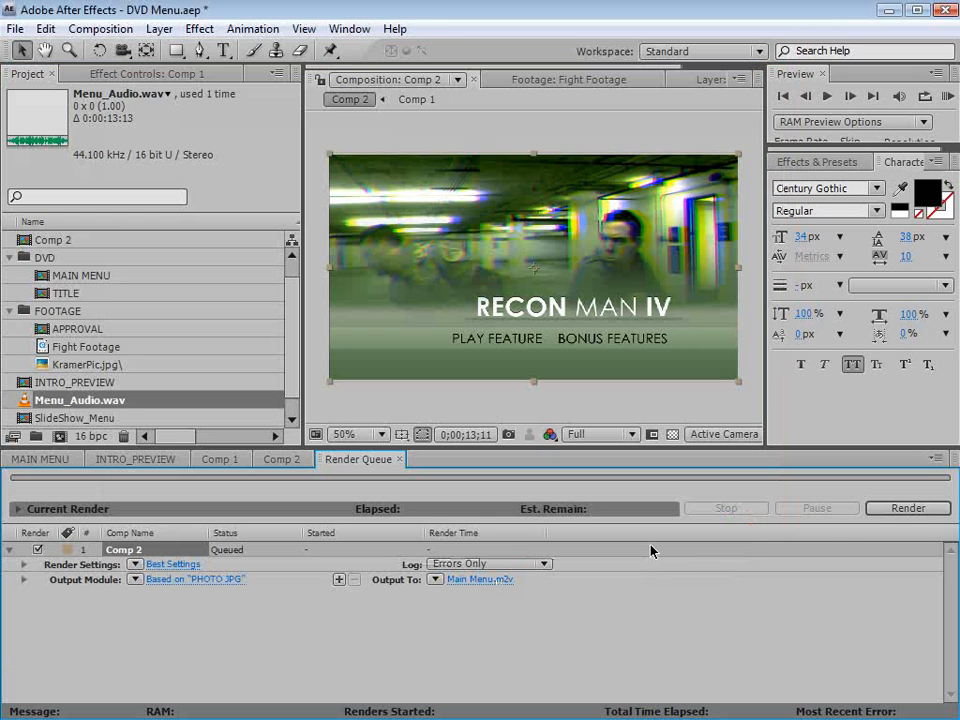
click(884, 510)
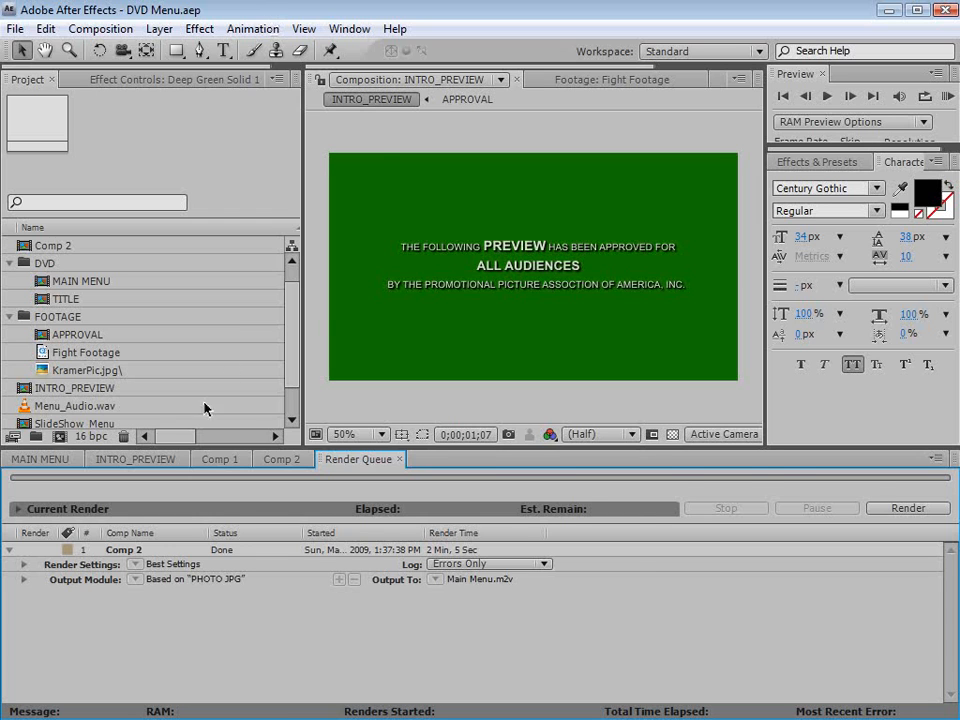
Scrub through the fade-in of the INTRO_PREVIEW composition up to 0;00;00;27 and inspect its approval text up close
click(152, 460)
click(690, 500)
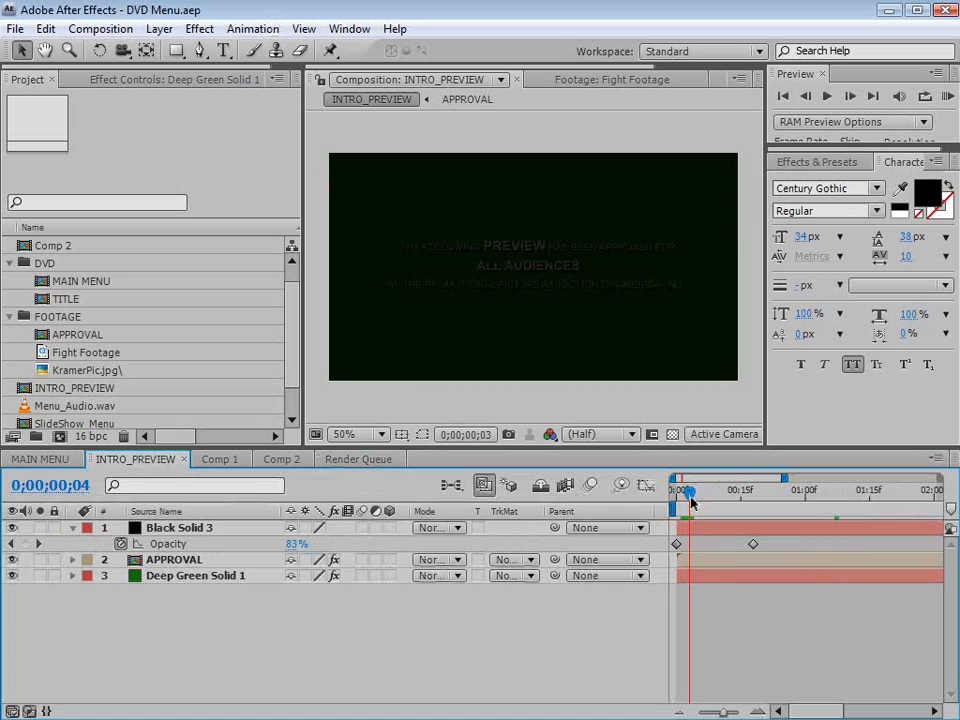
drag(692, 502, 793, 495)
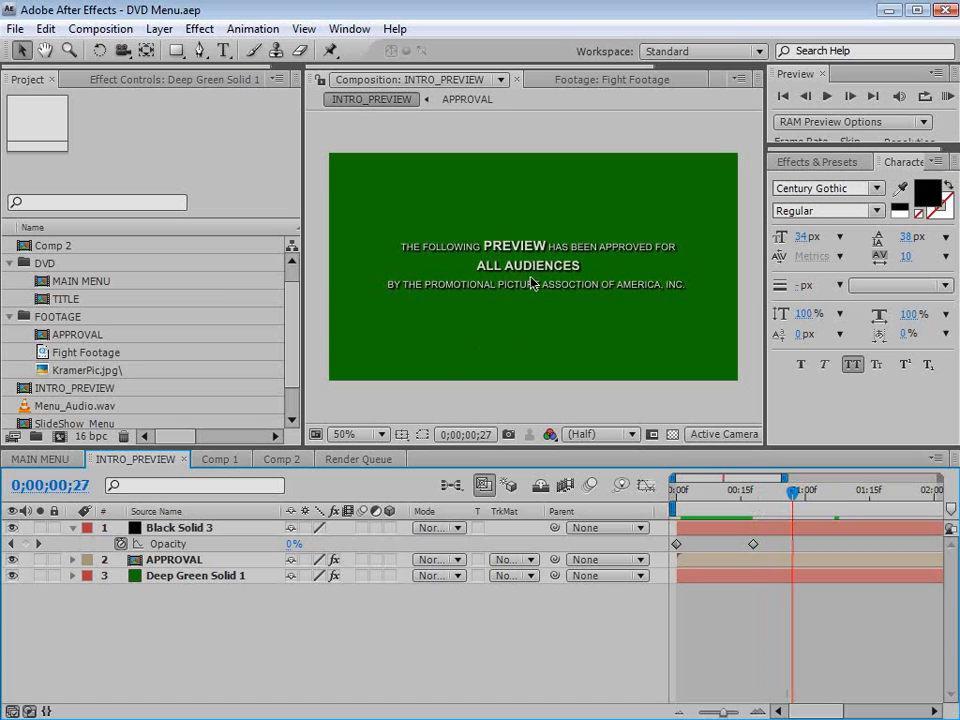
scroll(533, 283, up, 2)
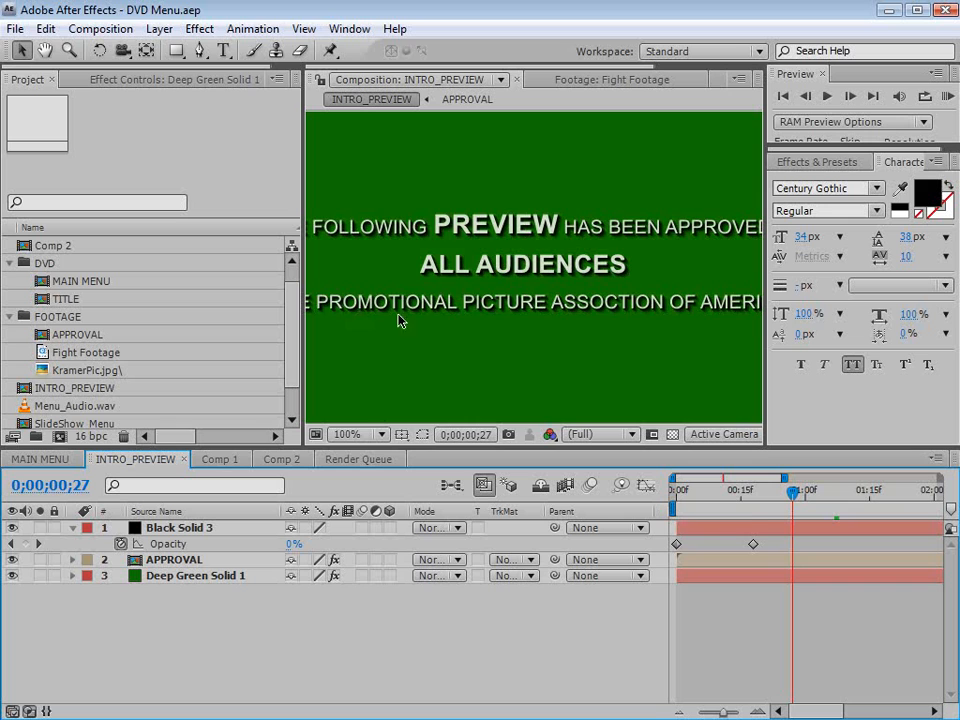
scroll(400, 321, down, 2)
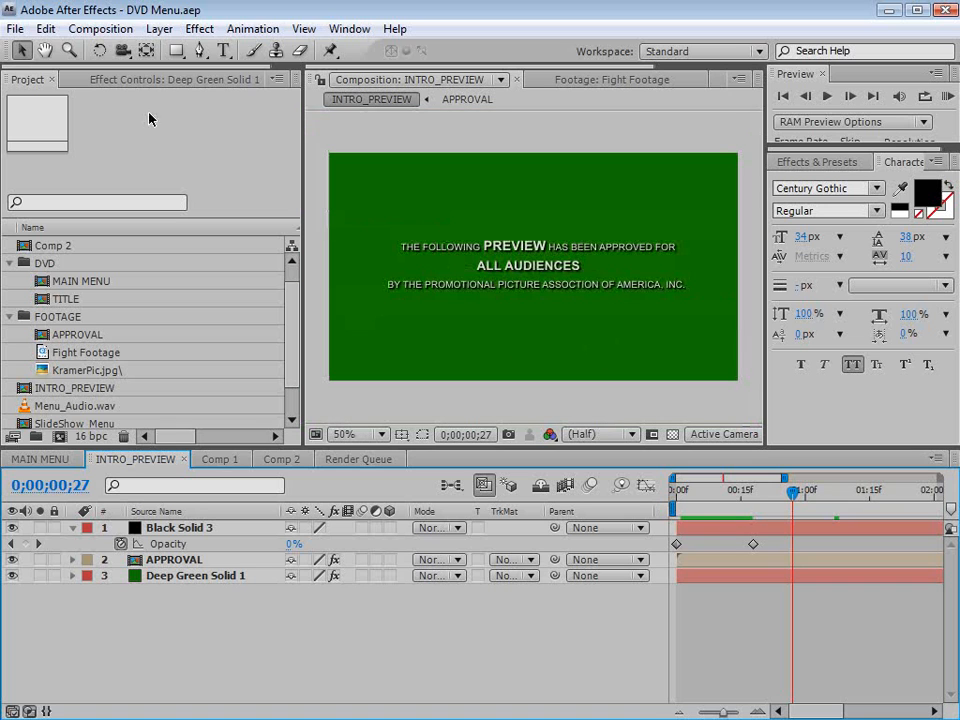
Turn on the Ramp effect of Deep Green Solid 1 and review the gradient background in an enlarged composition view
click(141, 79)
click(24, 115)
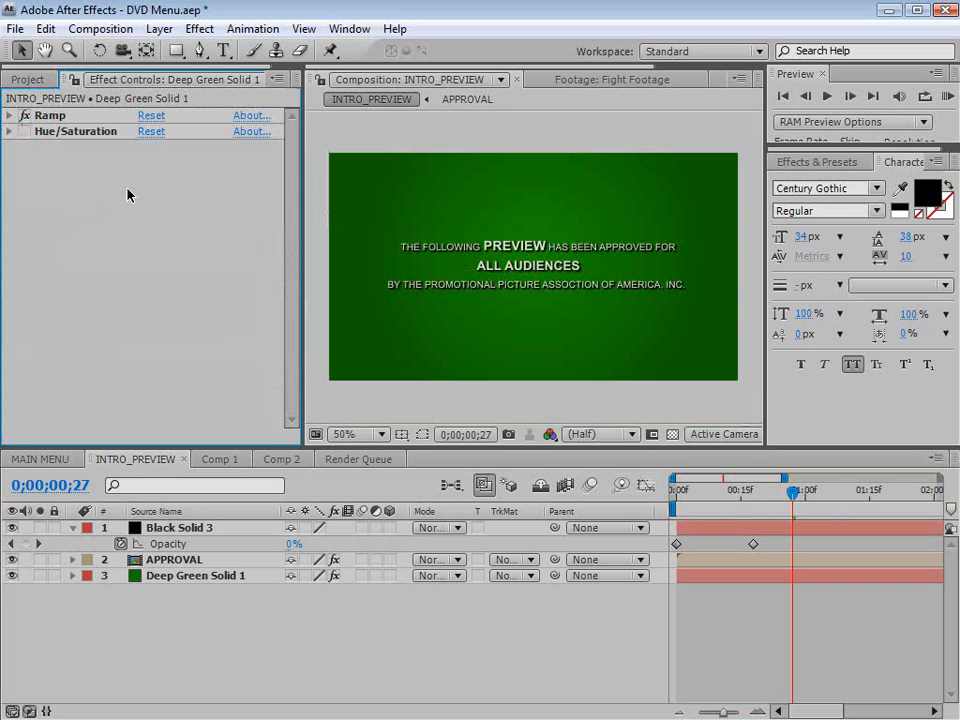
scroll(634, 333, up, 2)
key(grave)
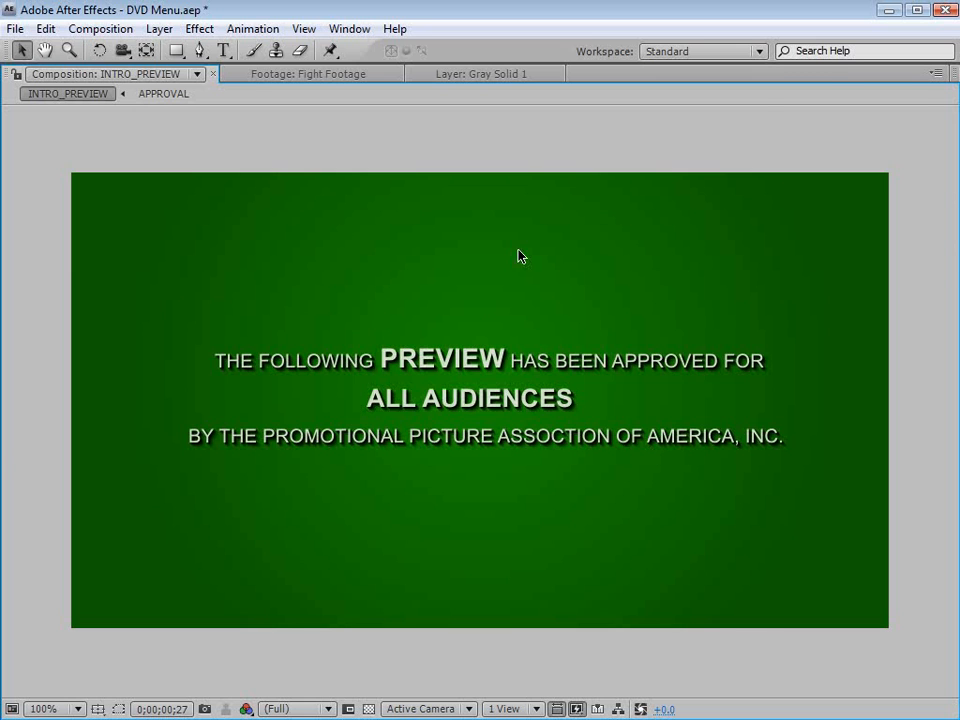
key(grave)
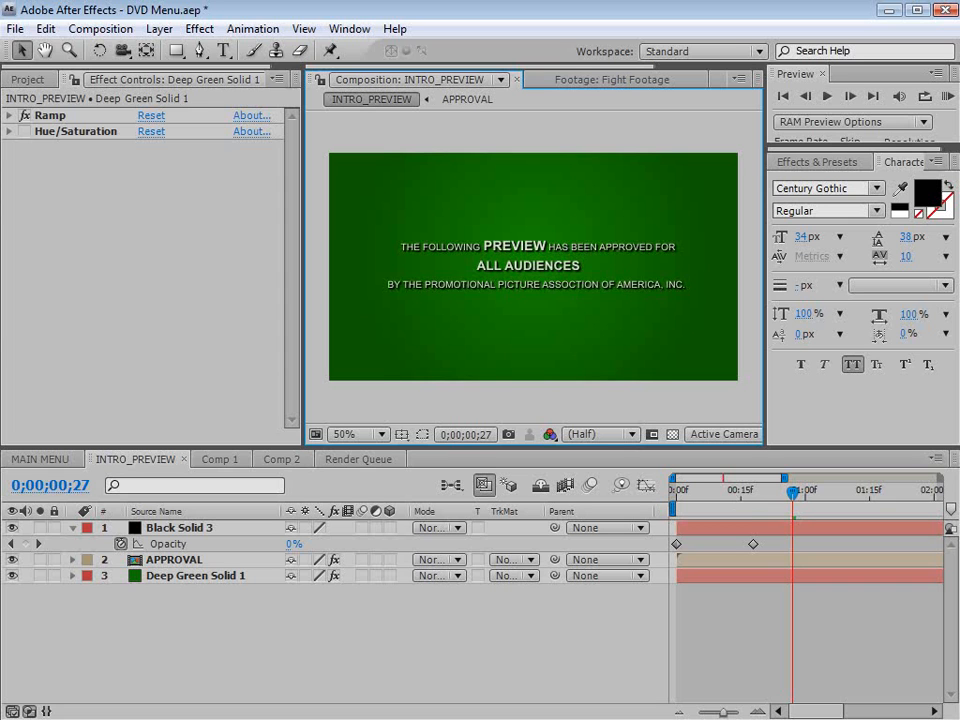
Add INTRO_PREVIEW to the render queue and return to its timeline
click(100, 28)
click(133, 189)
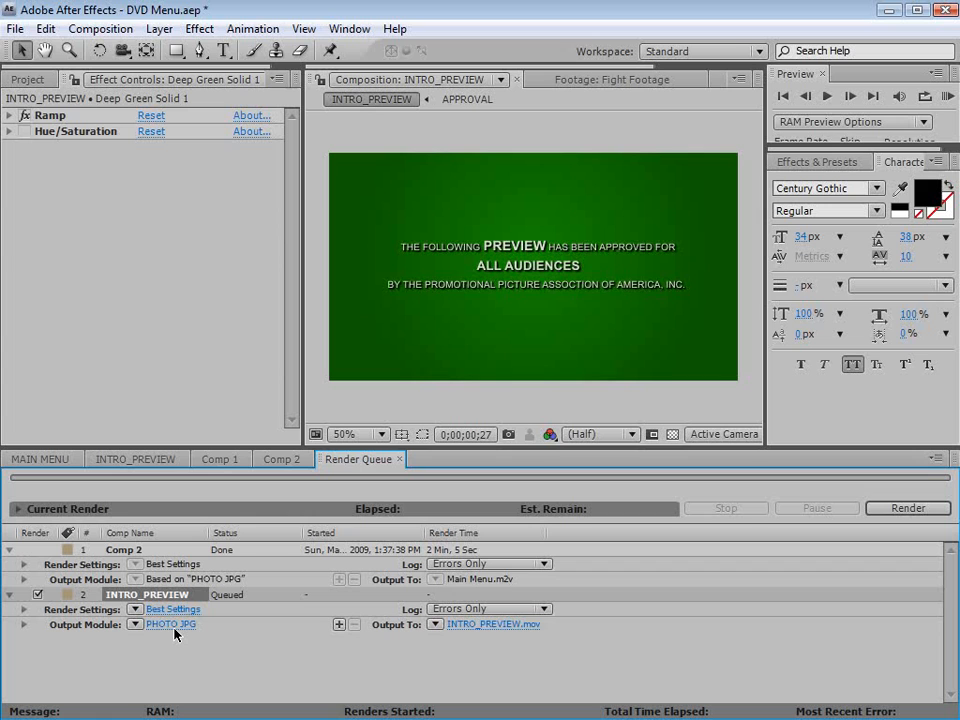
click(135, 459)
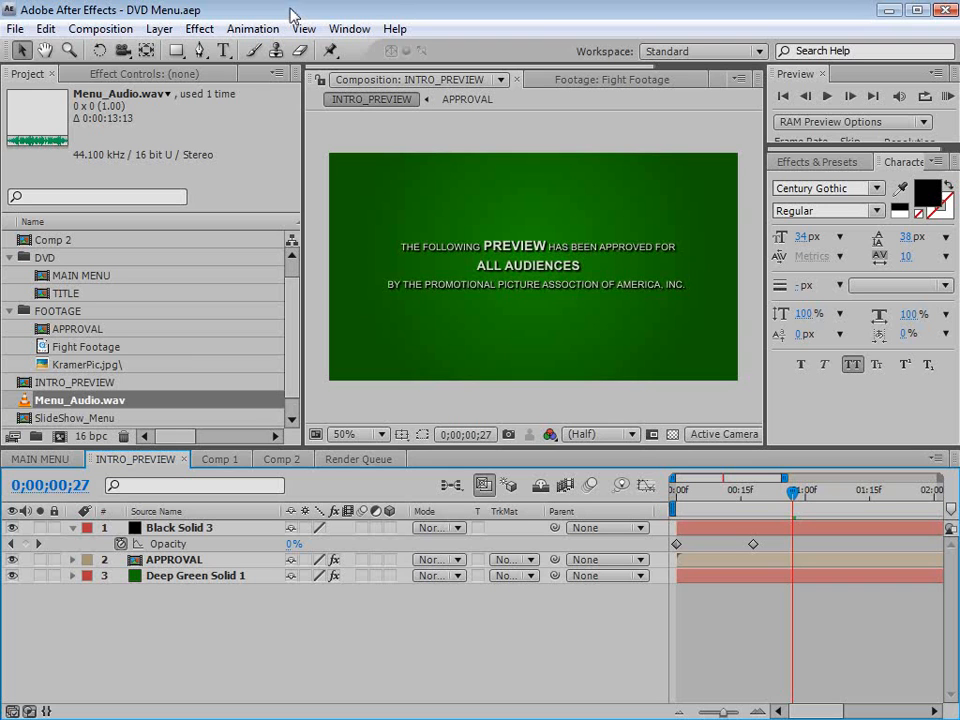
Open the SlideShow_Menu composition and view it enlarged
click(24, 419)
double_click(24, 419)
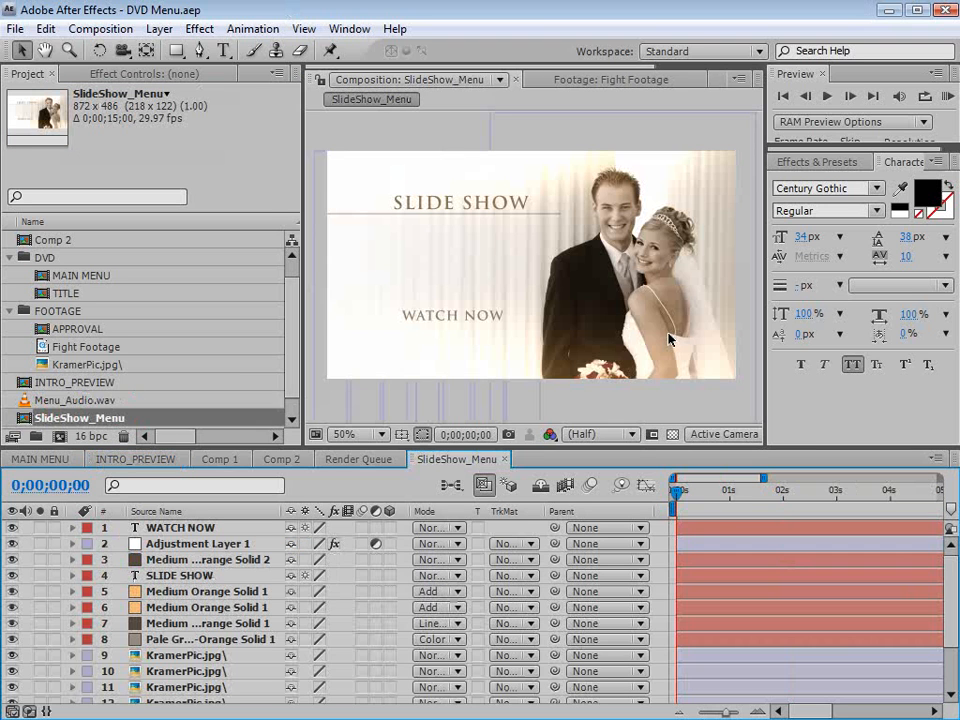
key(grave)
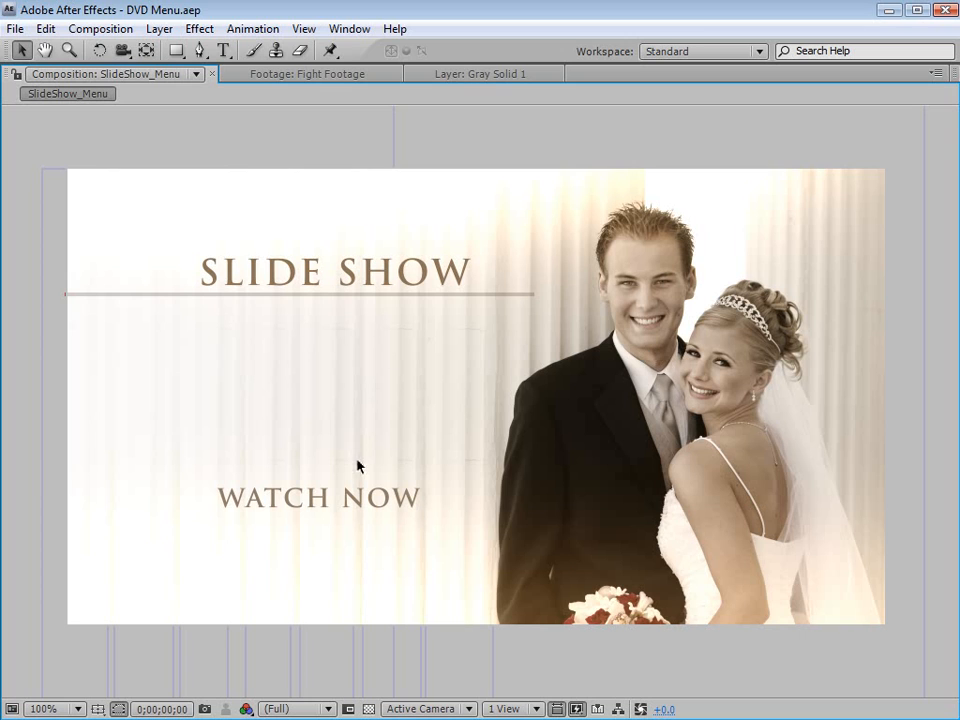
Switch to Firefox and look at the Elegant Slideshows entry in the Video Copilot tutorial list
key(alt+Tab)
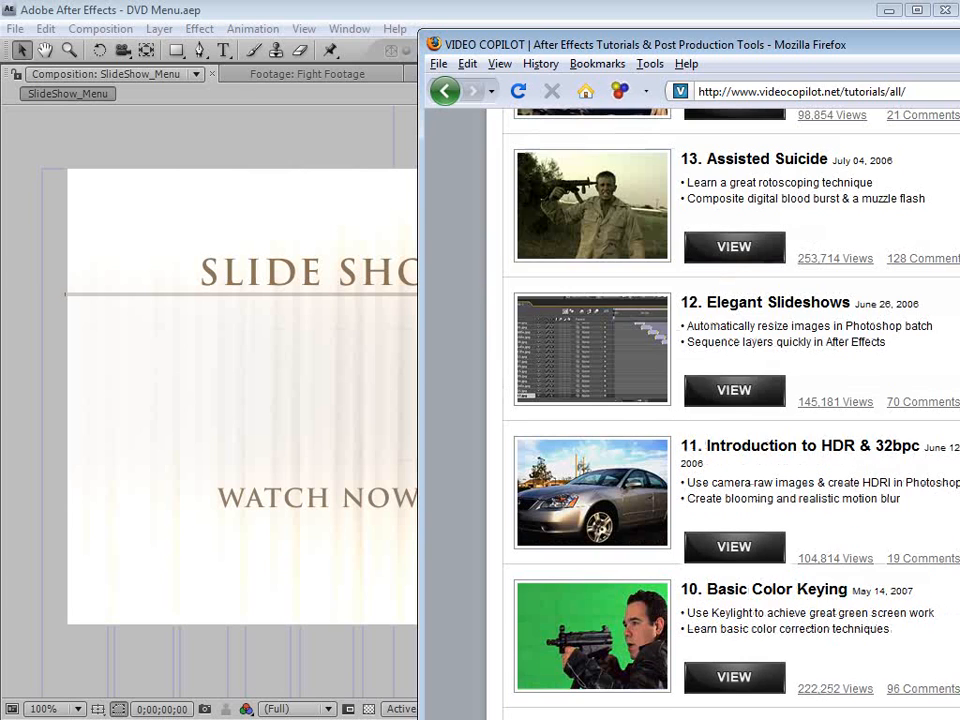
mouse_move(636, 343)
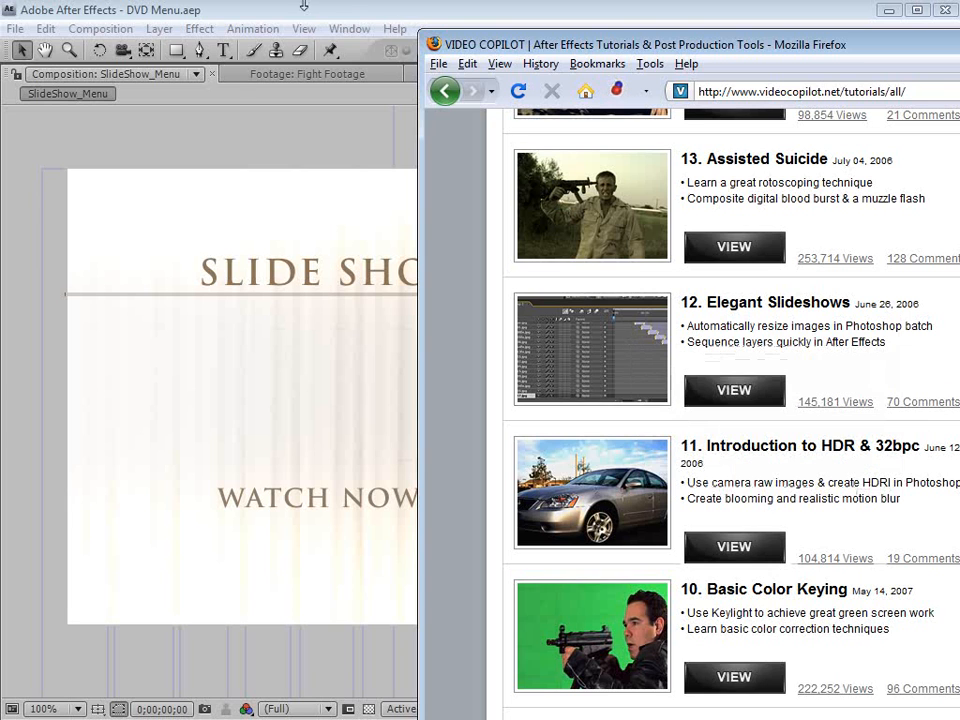
Switch back to After Effects and duplicate the WATCH NOW text layer in the SlideShow_Menu composition
click(340, 181)
key(grave)
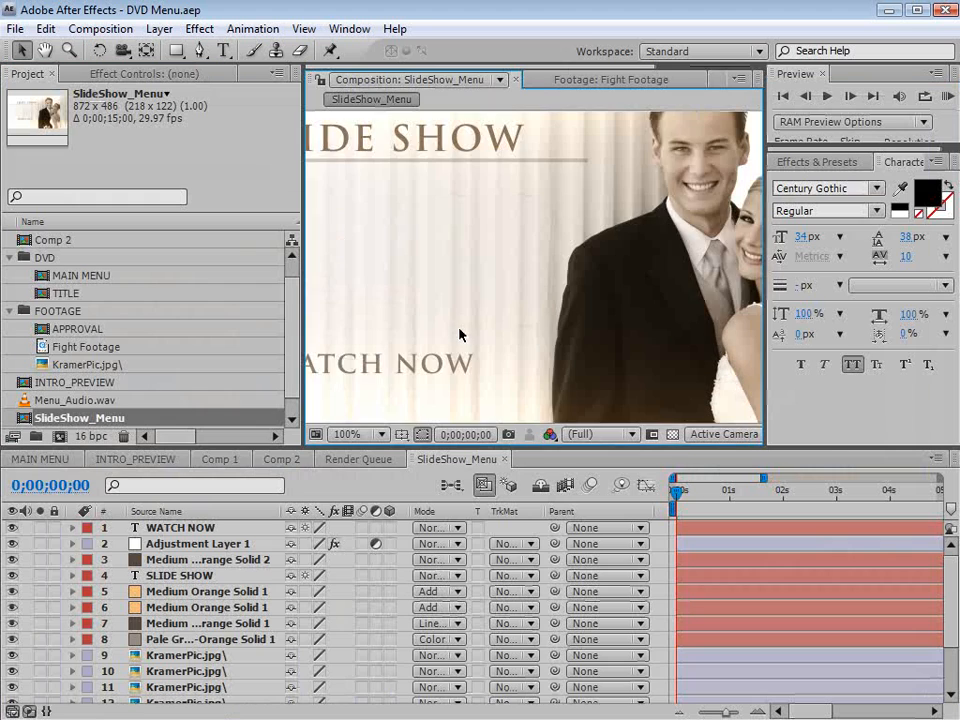
scroll(460, 326, down, 1)
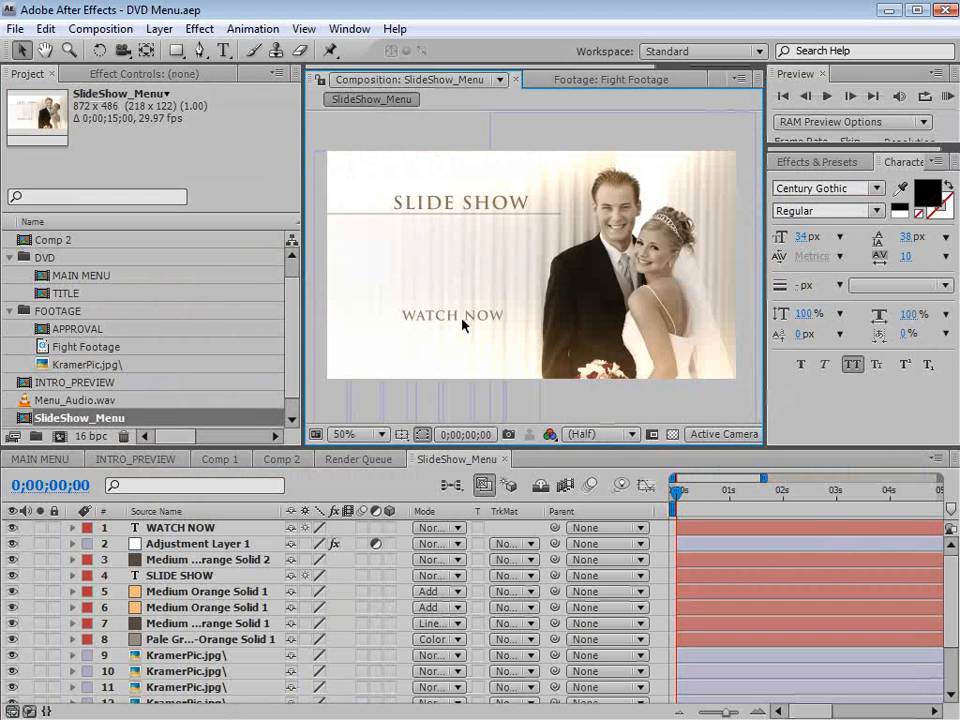
click(175, 528)
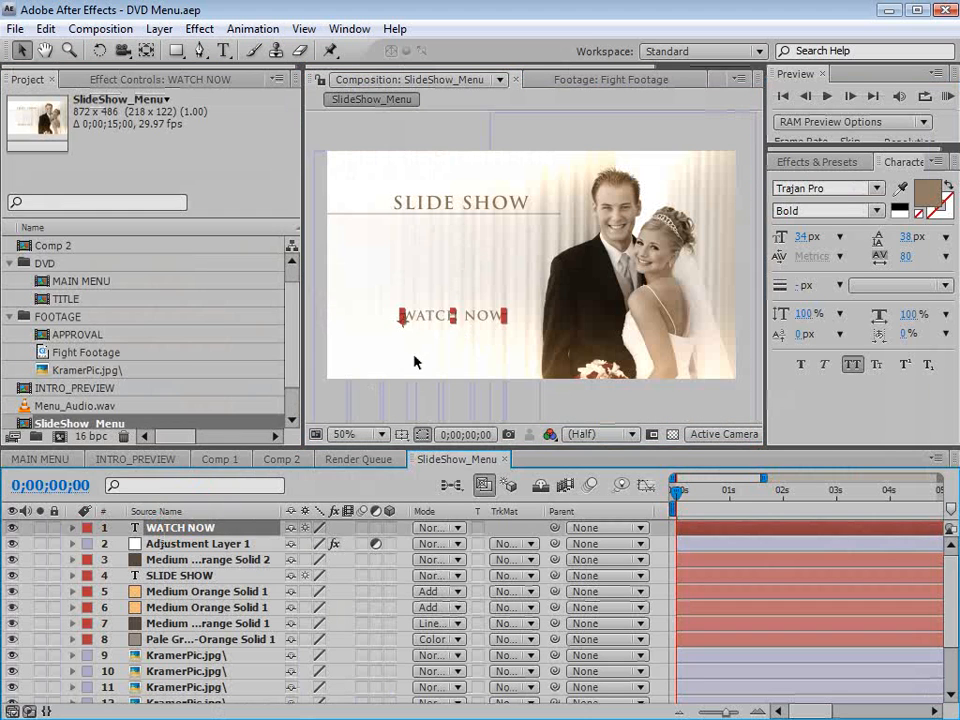
key(period)
key(comma)
key(ctrl+d)
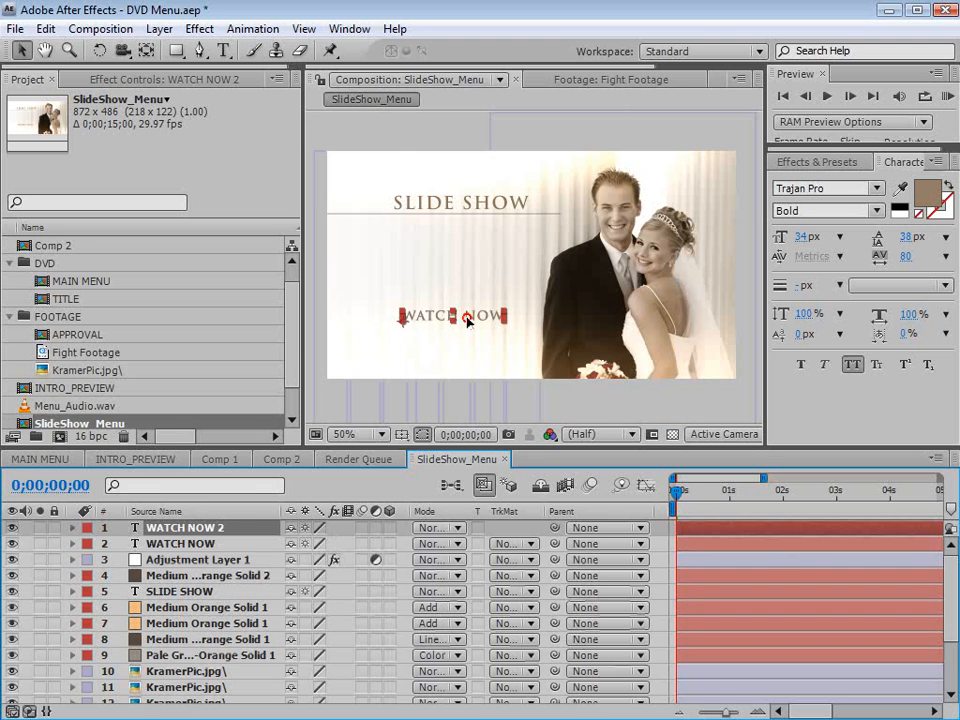
Place the duplicated text just below WATCH NOW, change it to WATCH LATER, and view the composition enlarged
drag(462, 323, 521, 336)
double_click(470, 337)
text(LATER)
key(KP_Enter)
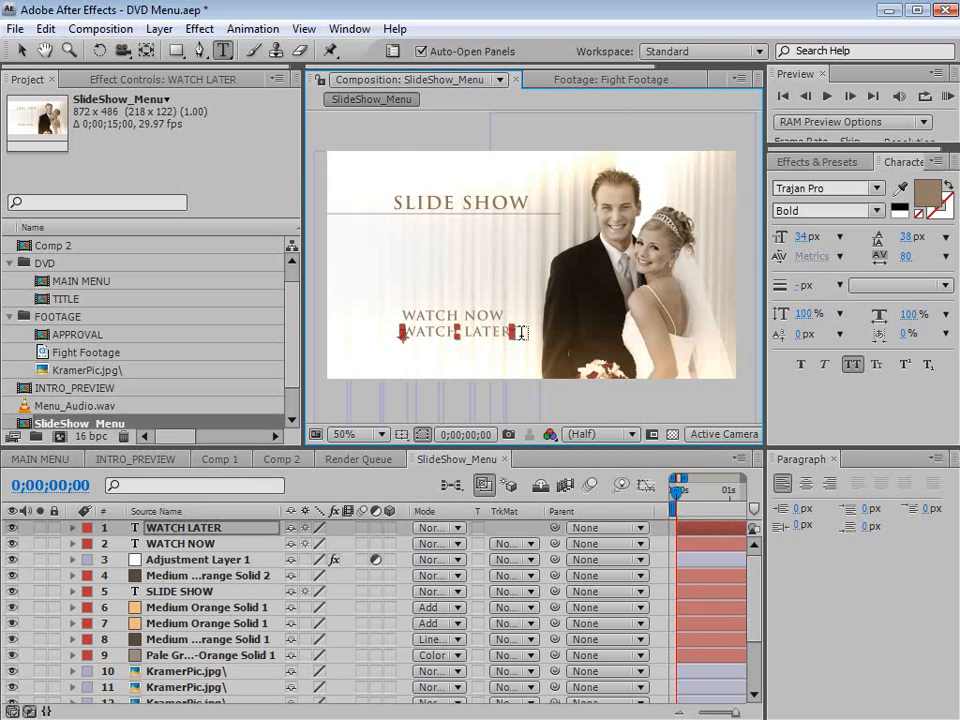
key(v)
key(F2)
key(grave)
key(period)
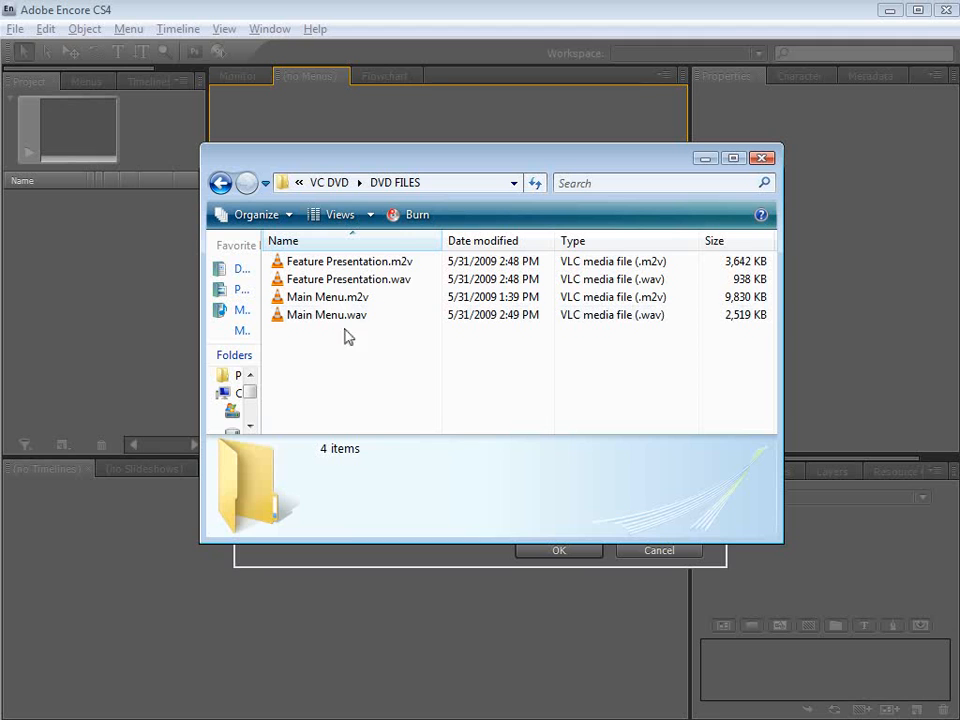
Look over the rendered Main Menu and Feature Presentation .m2v and .wav files in the DVD FILES folder
click(320, 298)
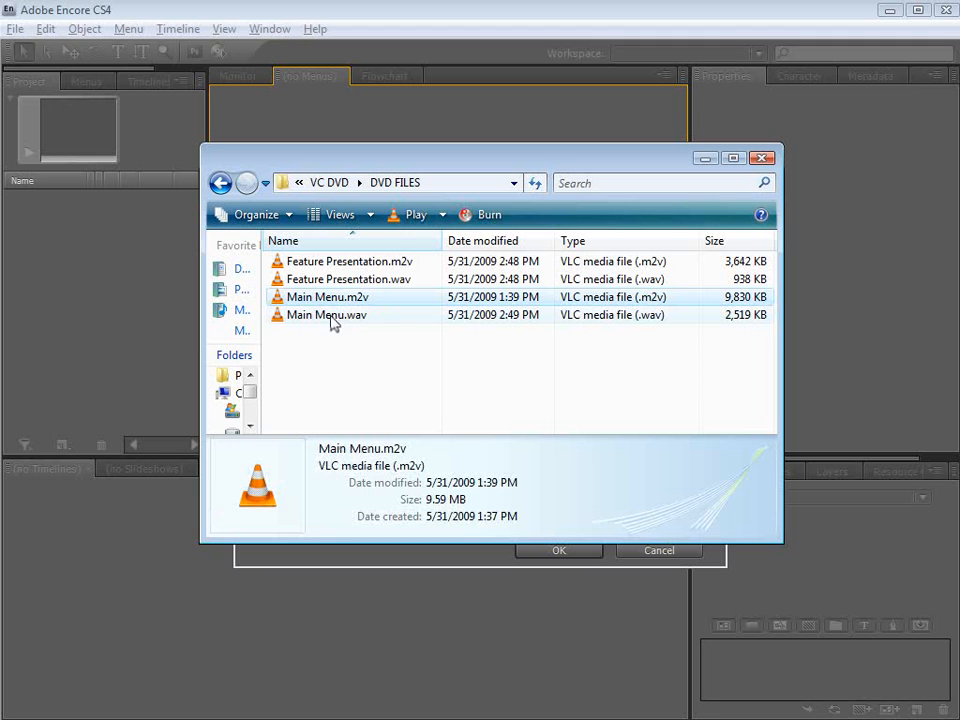
click(330, 316)
click(321, 343)
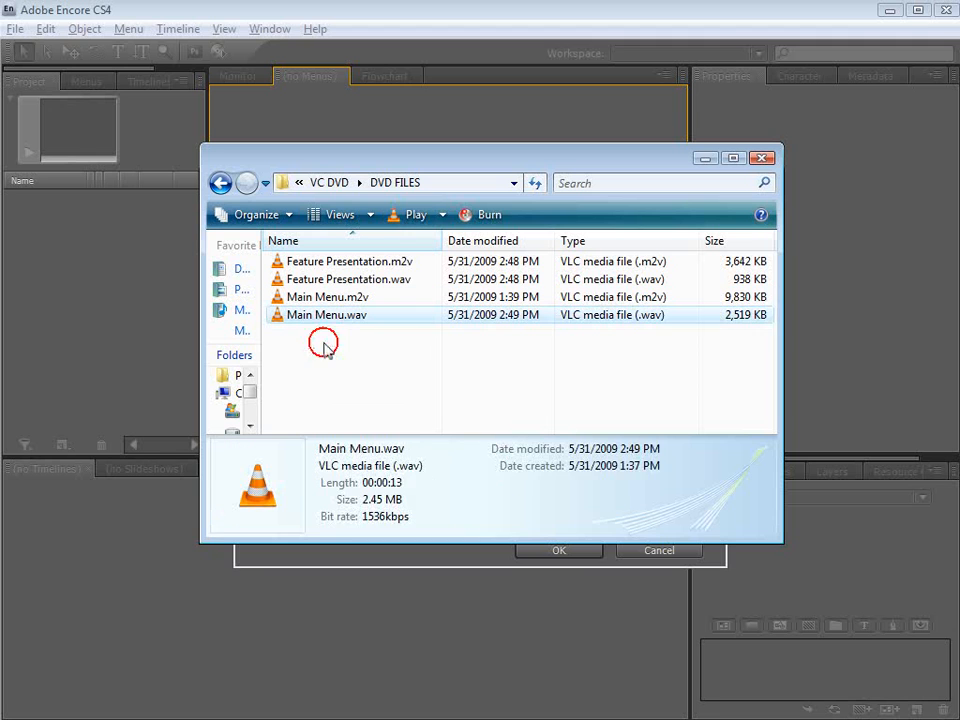
click(352, 264)
click(308, 280)
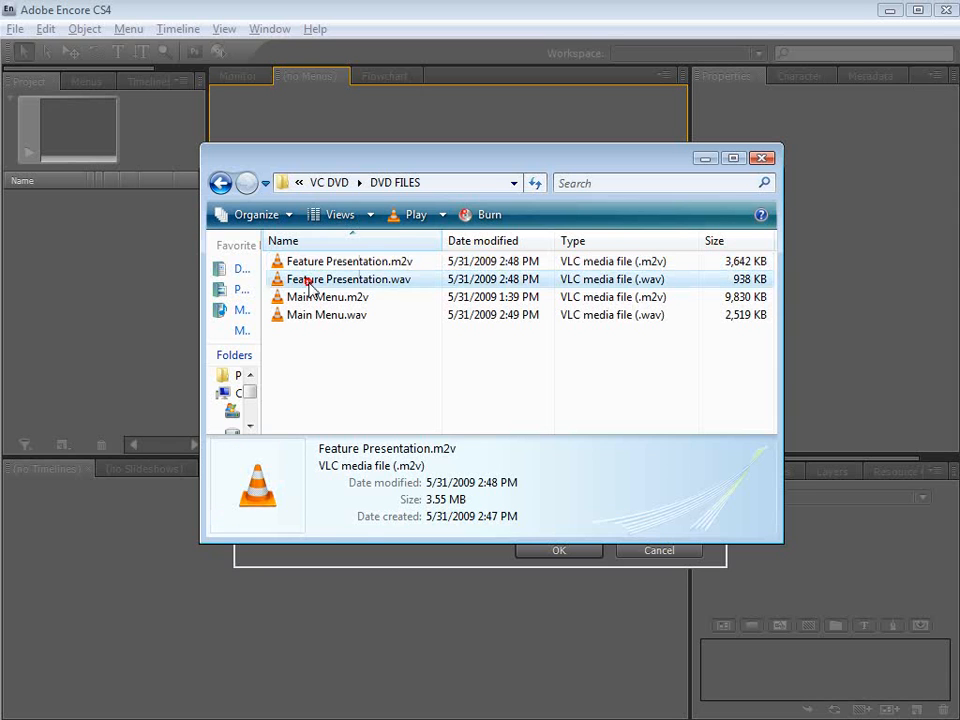
click(400, 362)
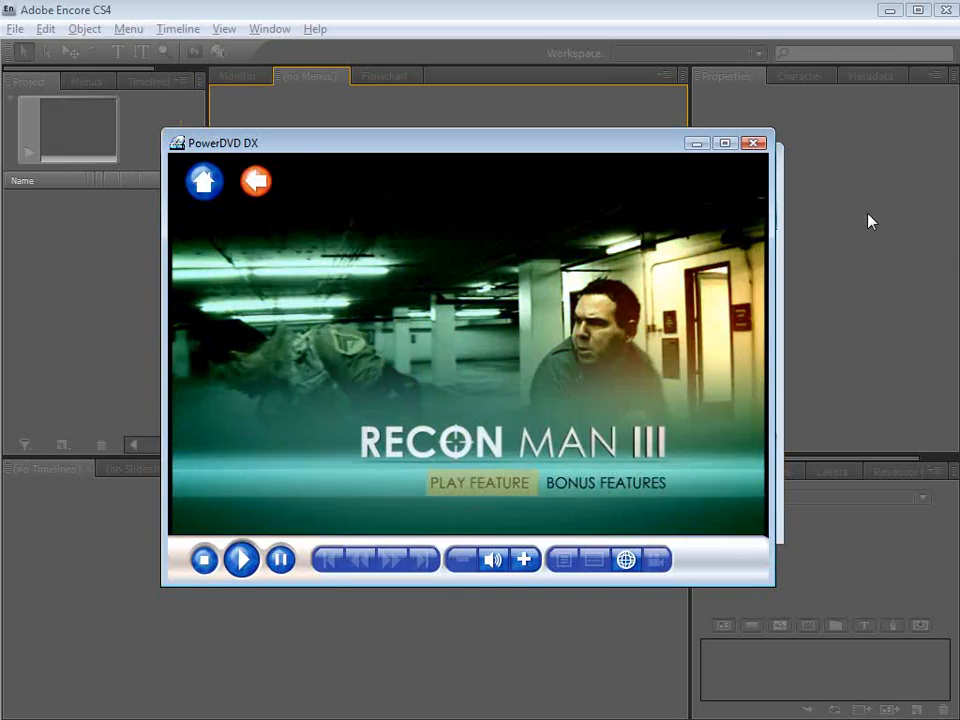
Play the feature from the Recon Man III menu in PowerDVD DX to view the preview intro, and close the player
mouse_move(731, 274)
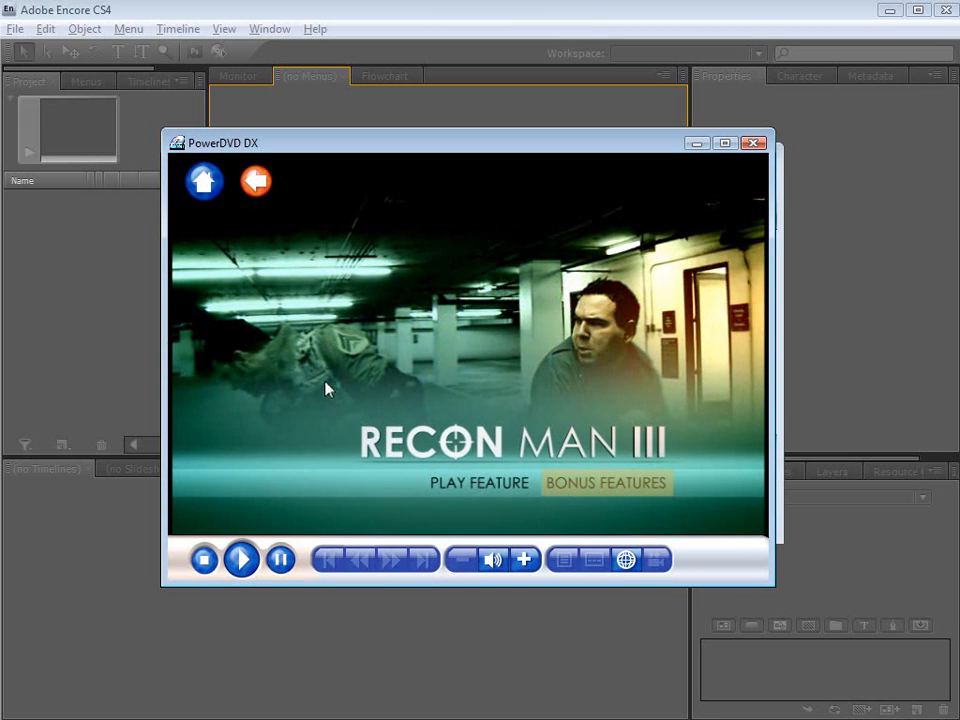
click(477, 489)
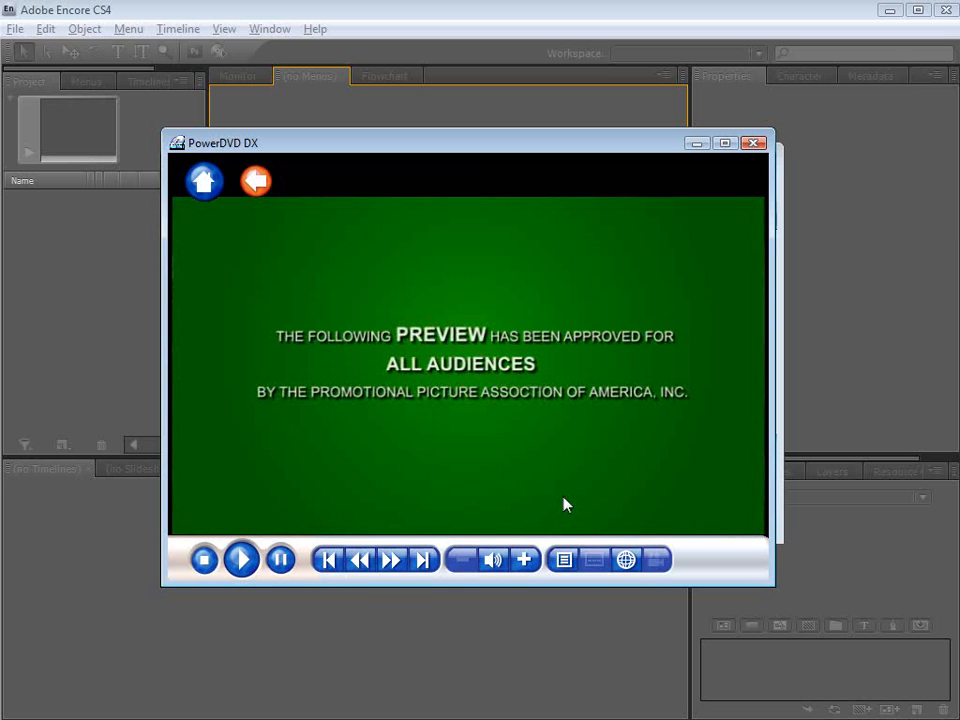
click(754, 143)
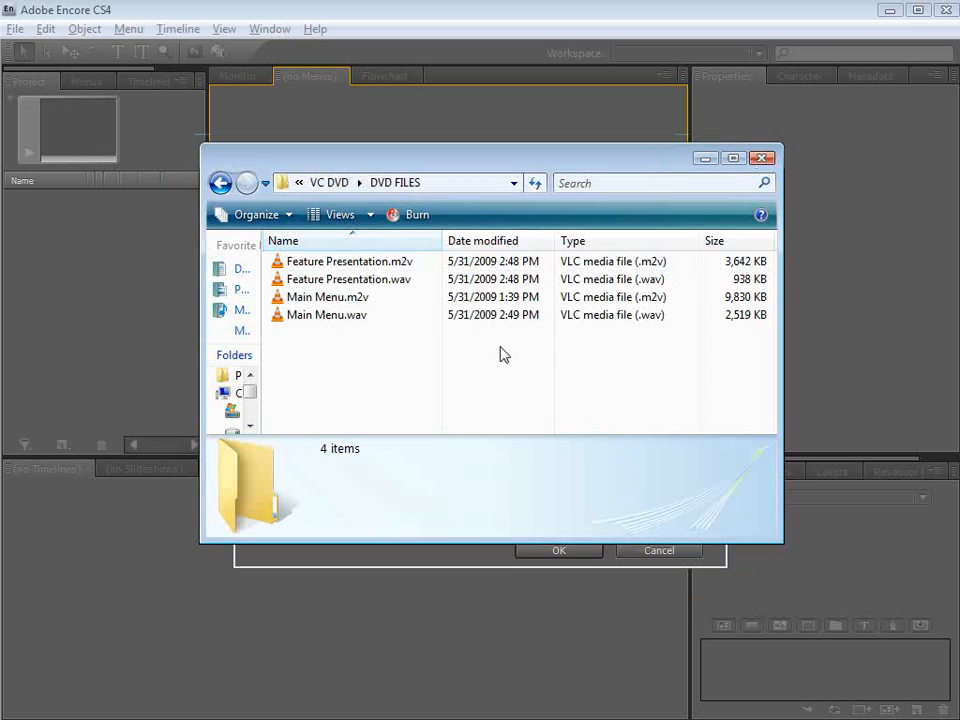
Create a new Encore project named Recon Man in O:\VC DVD\DVD FILES with DVD authoring mode and the NTSC standard
click(474, 7)
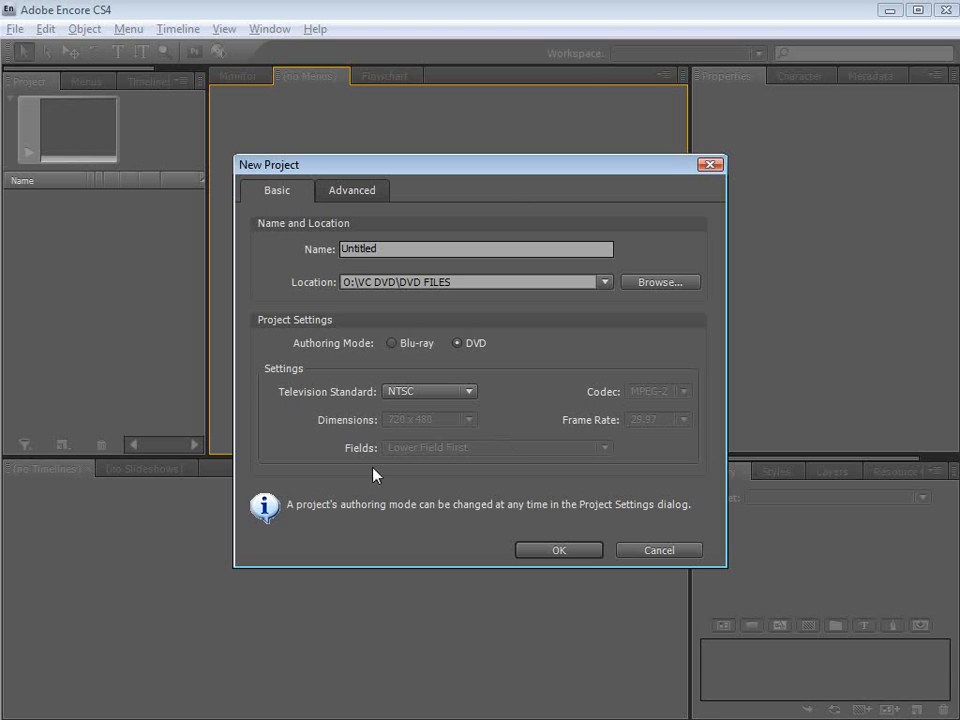
drag(380, 249, 257, 251)
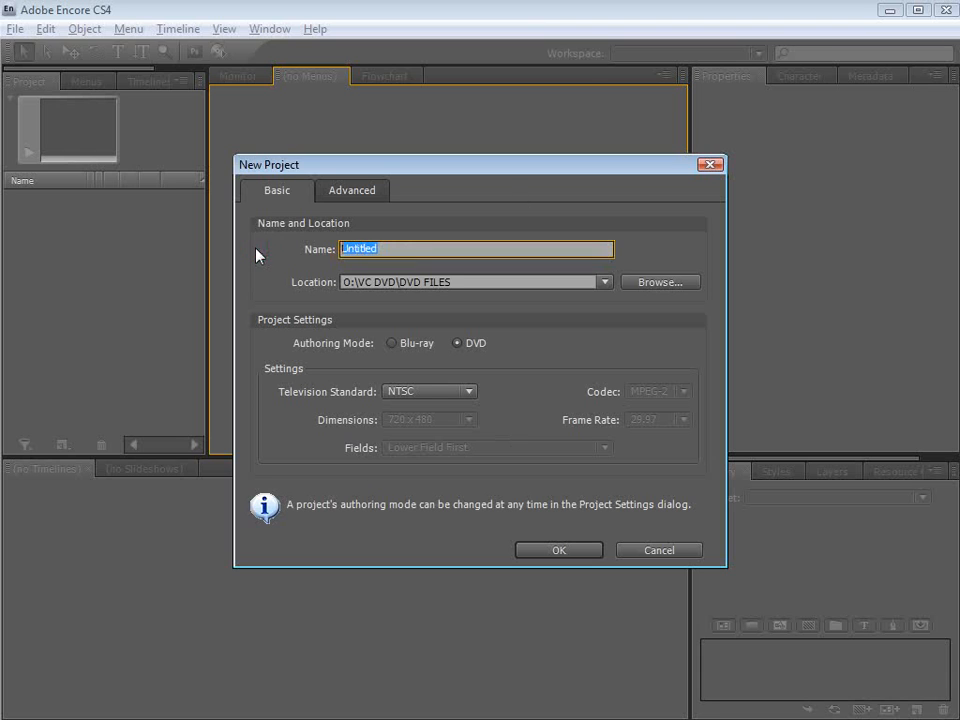
text(Recon Man)
click(457, 344)
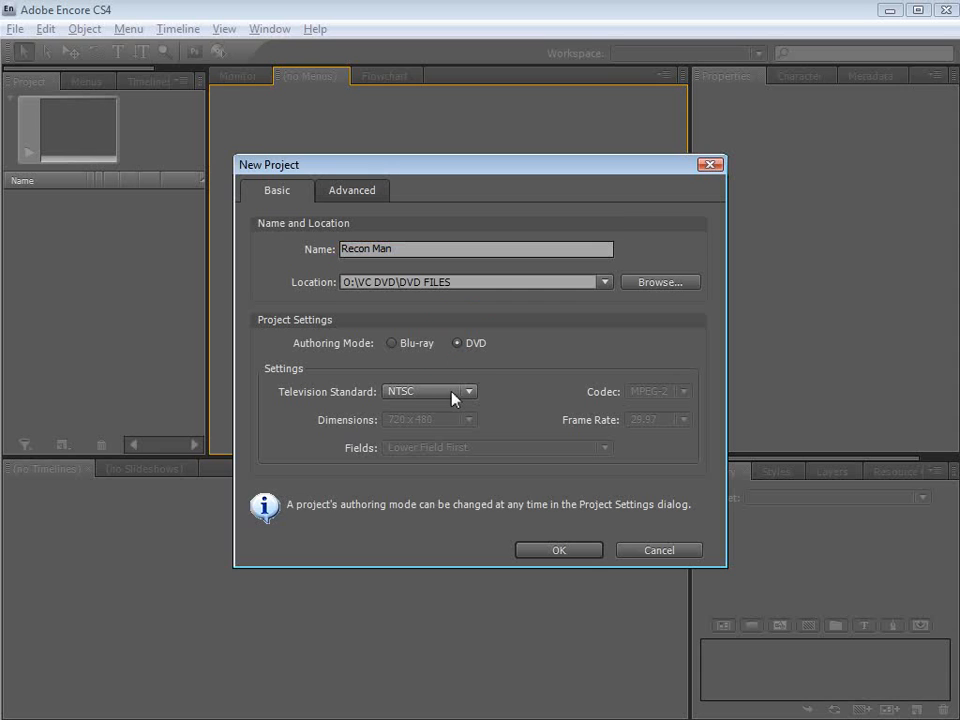
click(558, 550)
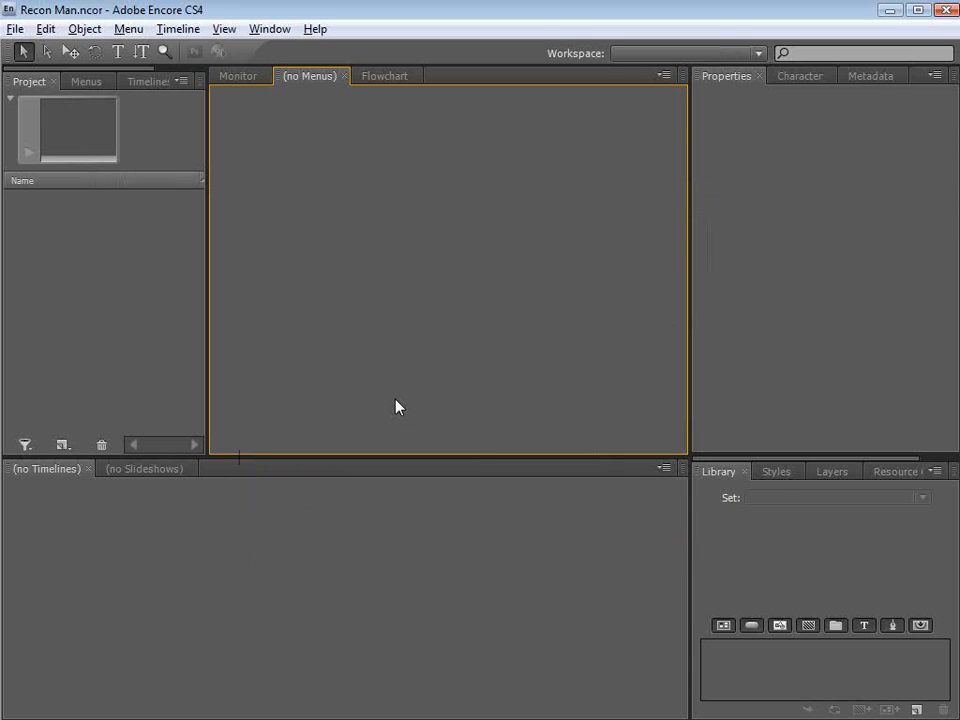
Import the Feature Presentation and Main Menu .m2v and .wav files from the DVD FILES folder into the project
key(alt+Tab)
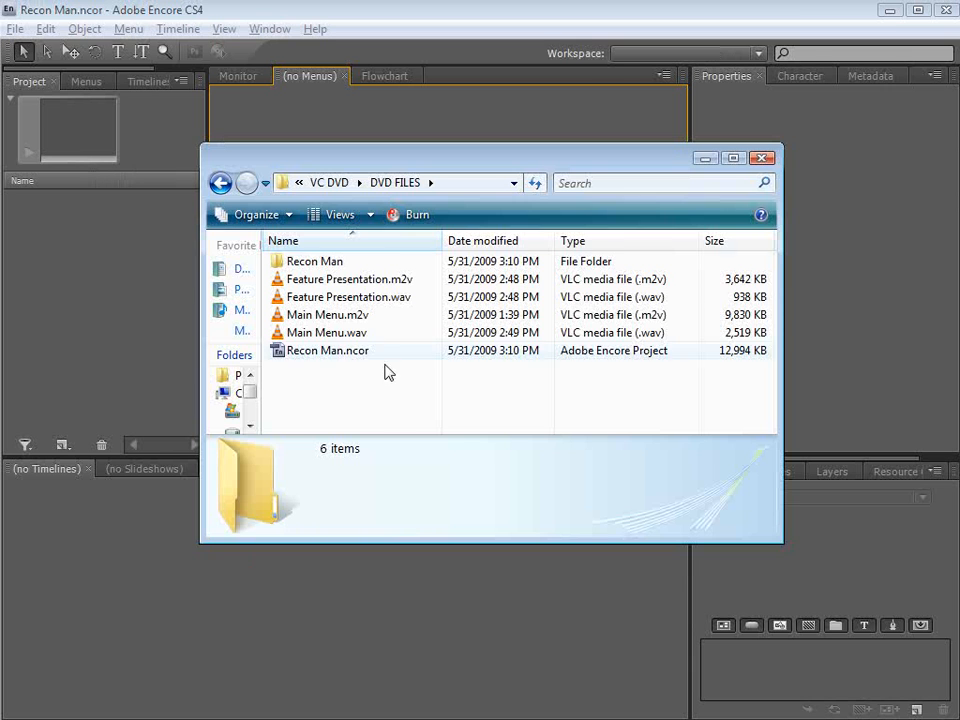
click(348, 287)
shift+click(336, 332)
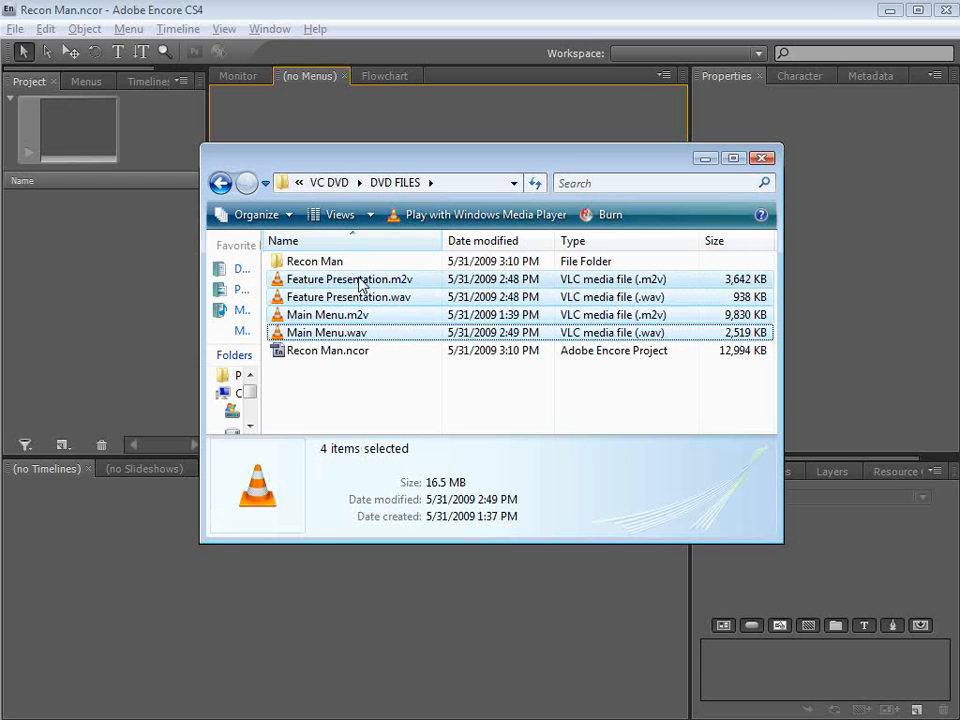
drag(360, 285, 123, 247)
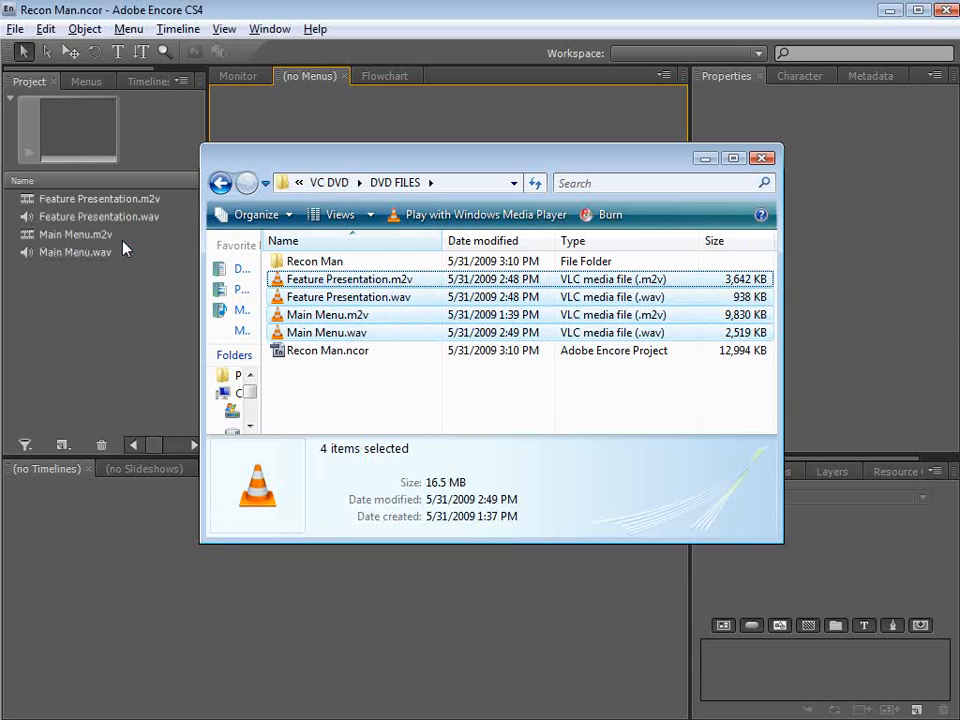
click(130, 300)
click(100, 200)
click(105, 216)
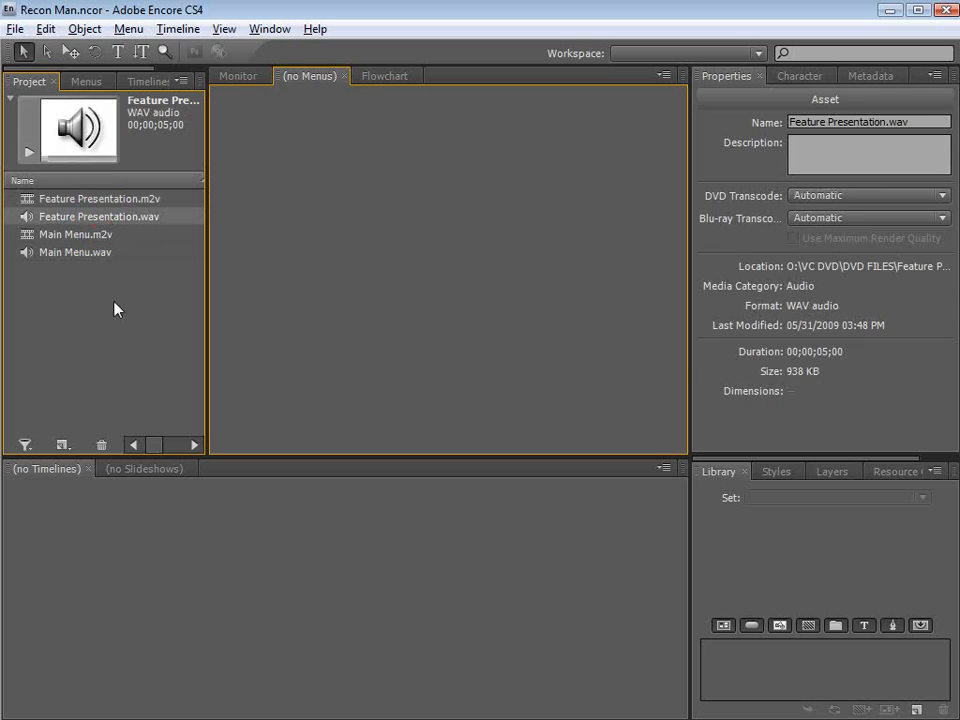
click(114, 306)
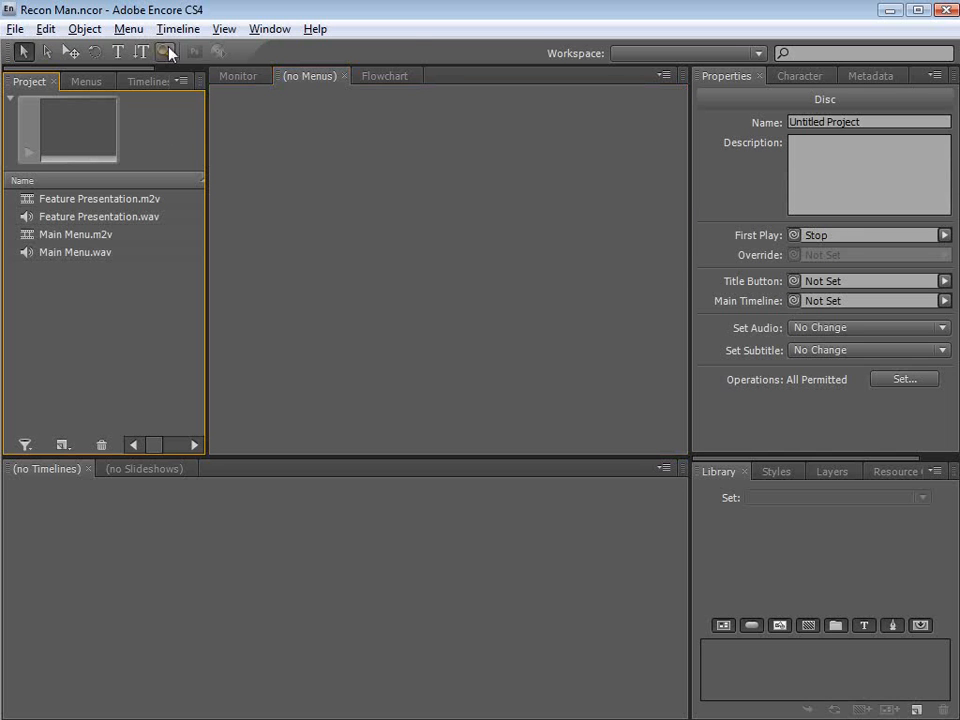
Create a new blank menu, show it at 50%, and set its aspect ratio to 16:9
click(128, 29)
click(141, 51)
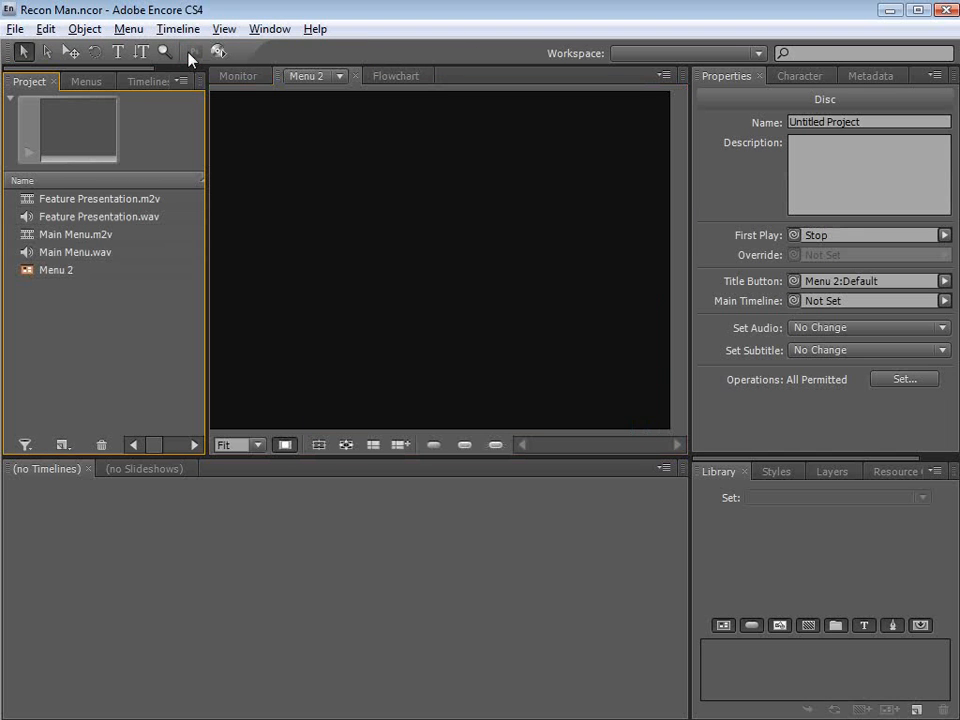
click(256, 444)
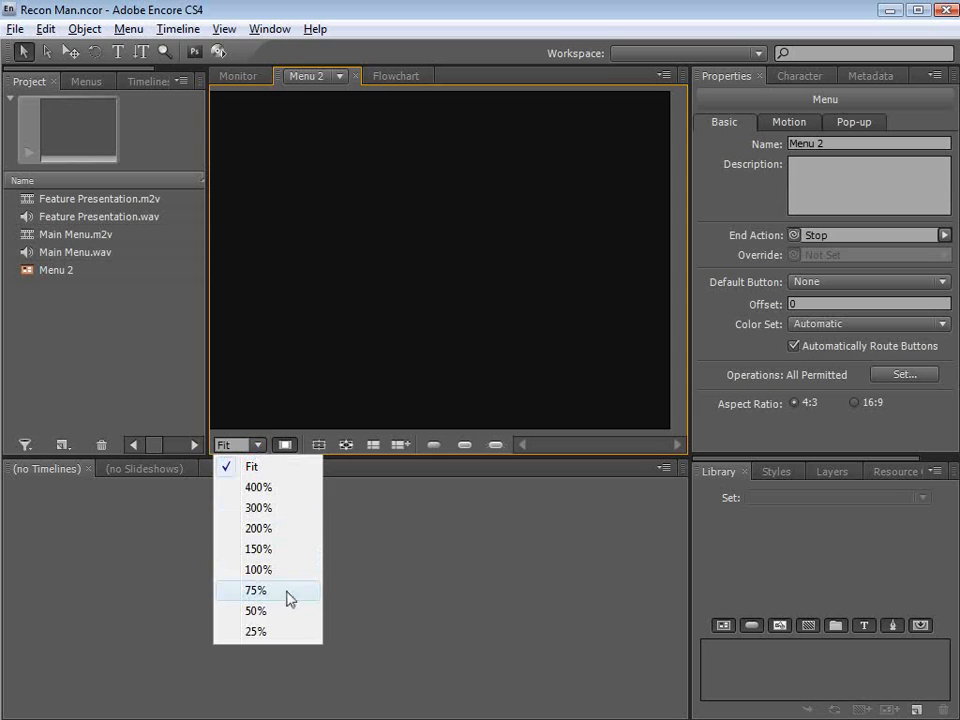
click(256, 611)
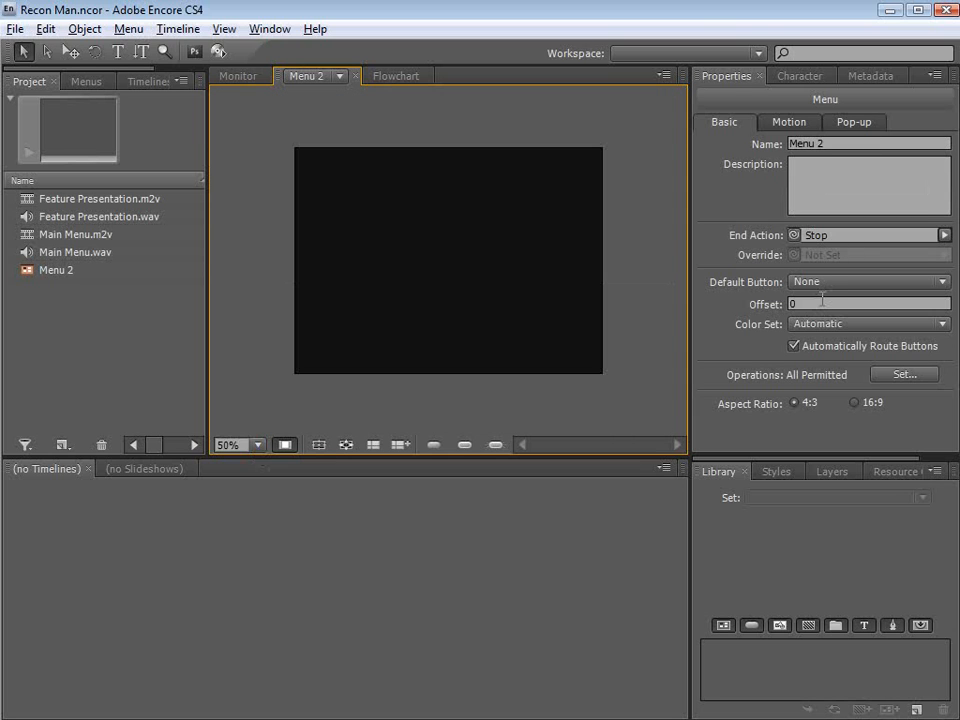
click(854, 403)
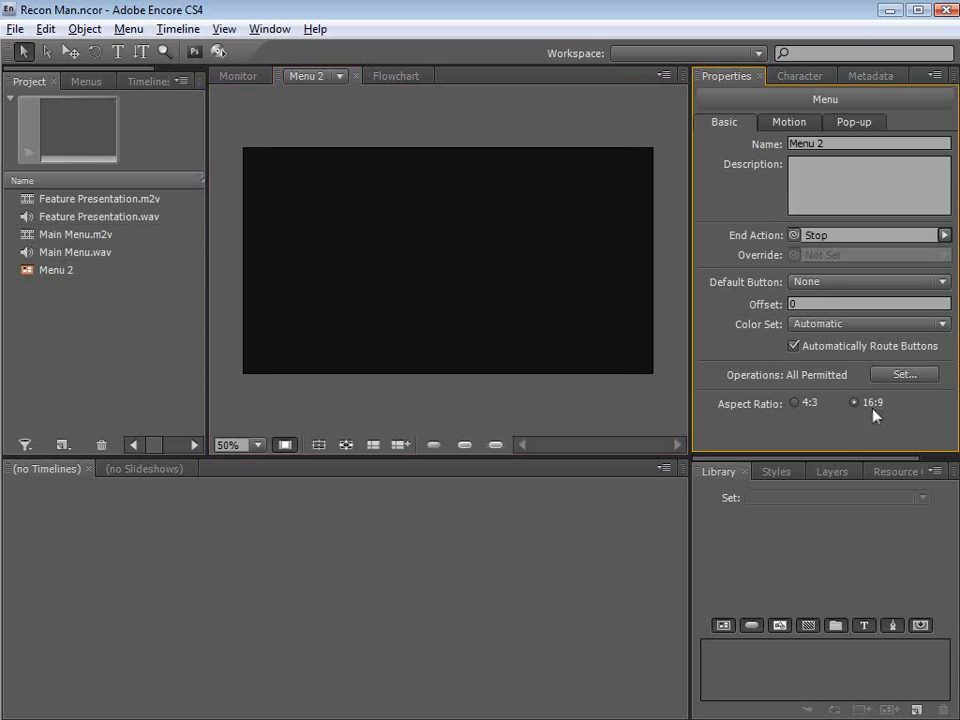
Link the menu's motion video to Main Menu.m2v and its audio to Main Menu.wav
click(790, 122)
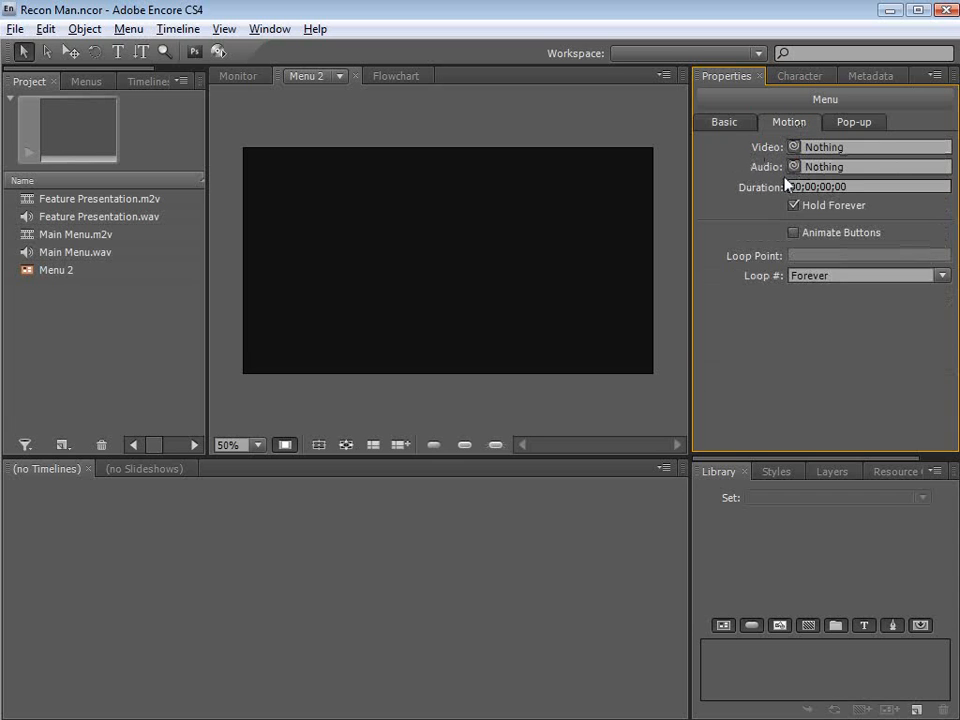
mouse_move(794, 146)
mouse_down()
mouse_move(164, 330)
mouse_move(64, 251)
mouse_move(73, 238)
mouse_up()
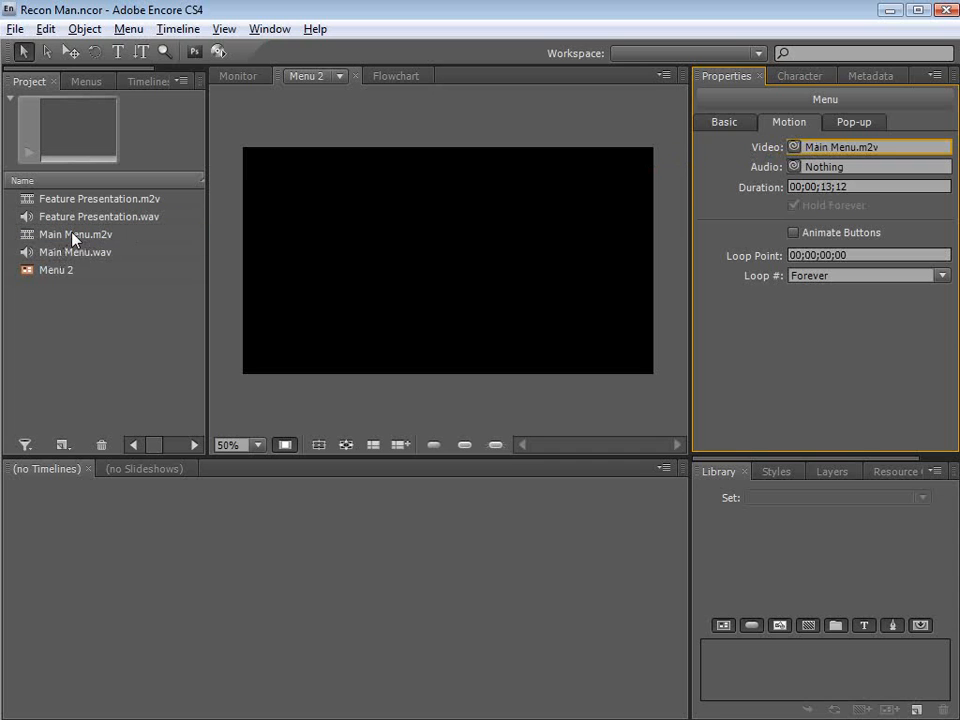
drag(794, 166, 99, 252)
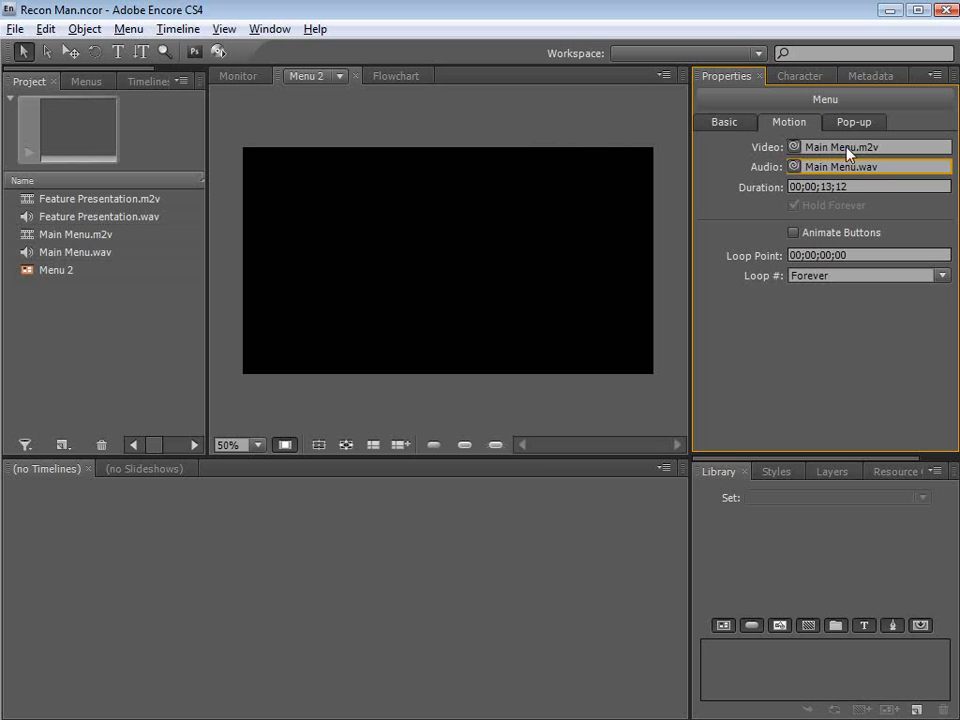
click(460, 365)
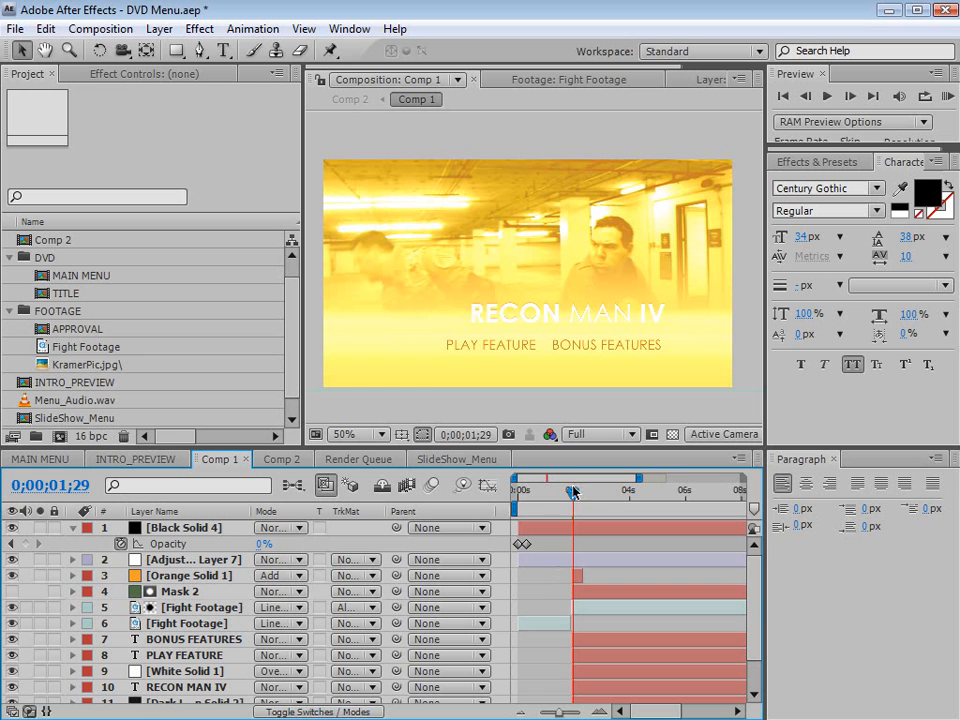
Step through Comp 1 in After Effects around two seconds to find the frame where the menu should start looping
mouse_move(572, 493)
mouse_down()
mouse_move(584, 493)
mouse_move(571, 504)
mouse_up()
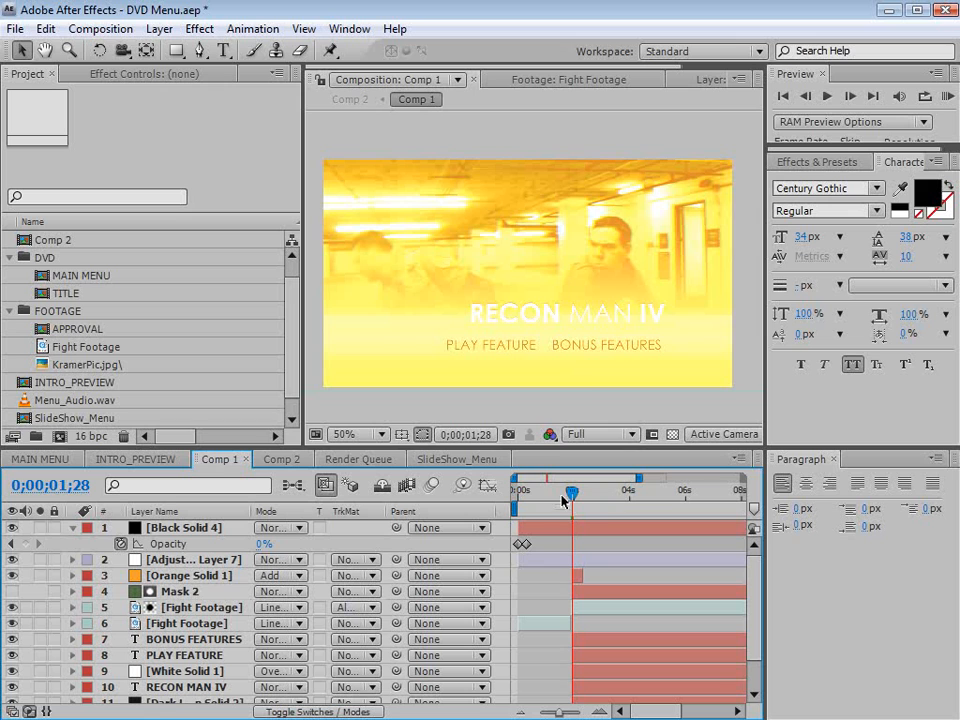
key(Page_Down)
key(Page_Down)
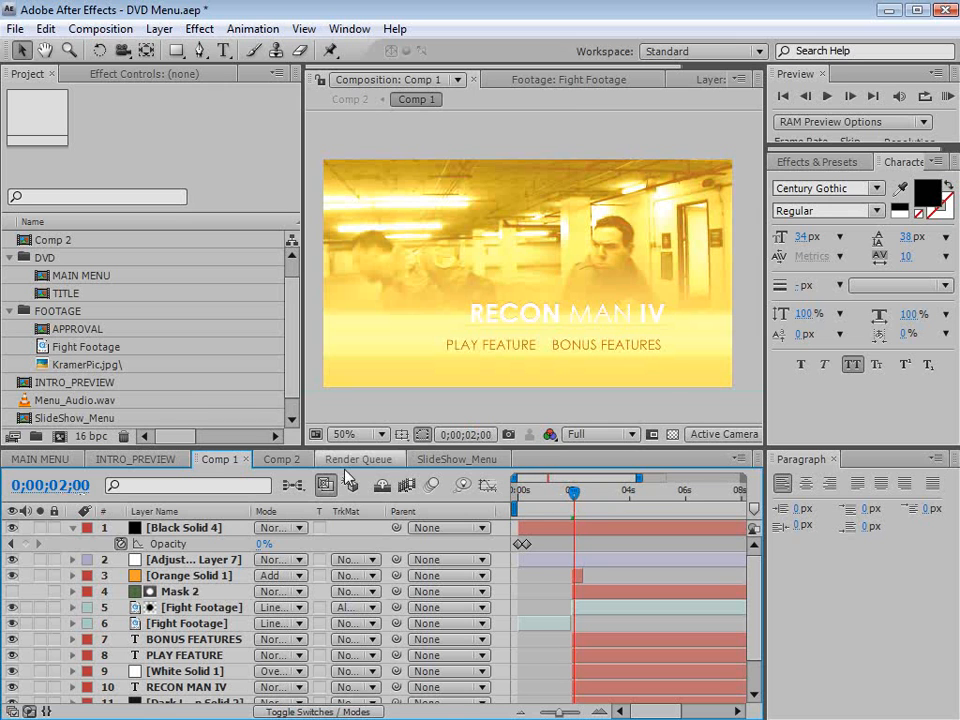
Return to Encore and set the menu's loop point to 00;00;02;00
key(alt+Tab)
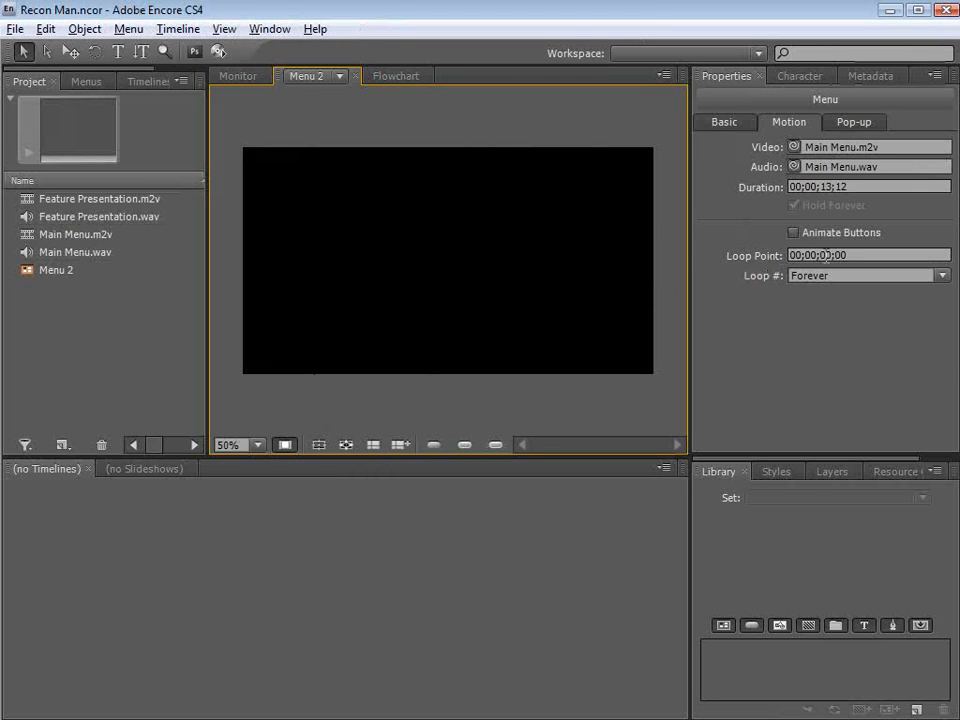
drag(833, 254, 947, 216)
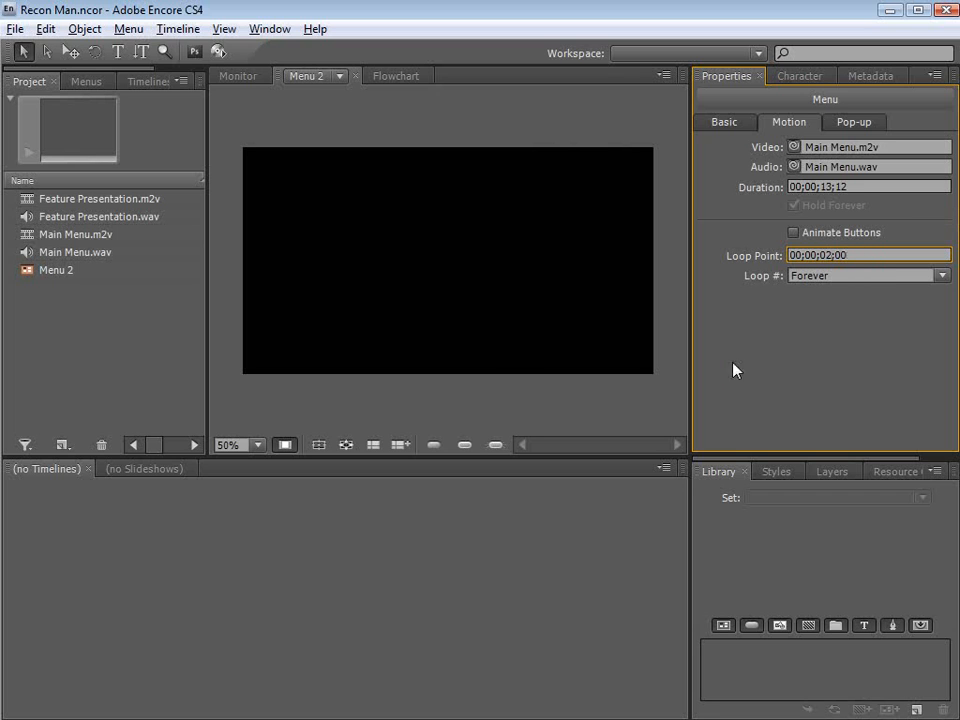
click(773, 342)
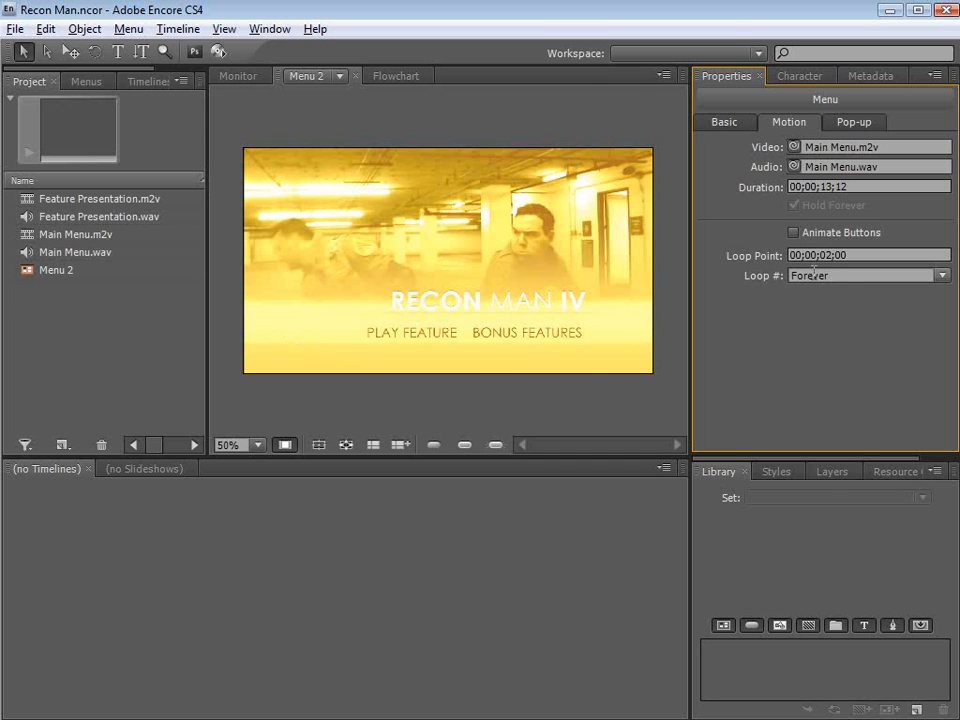
Check Menu 2's basic properties and open the menu for editing in Photoshop, accepting the pixel aspect ratio notice
click(736, 122)
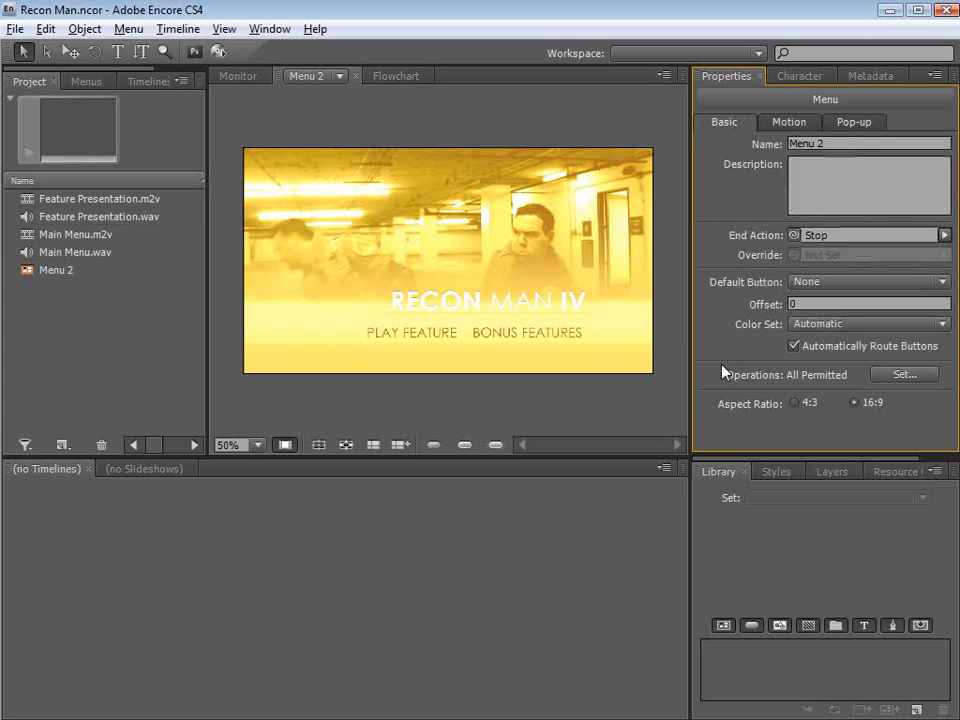
click(498, 417)
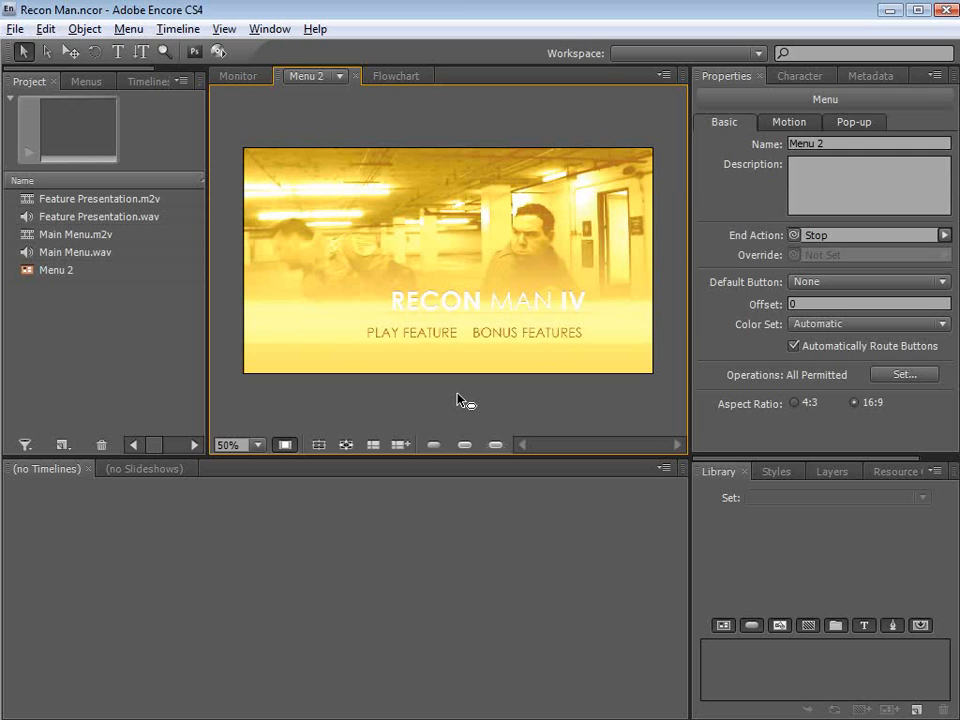
right_click(274, 173)
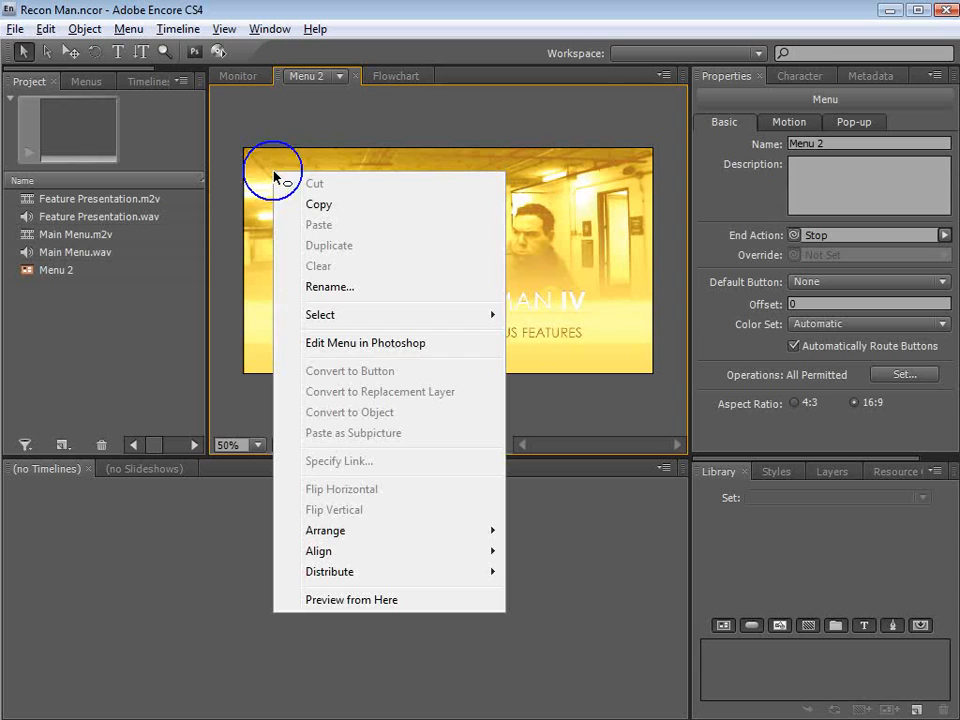
click(400, 343)
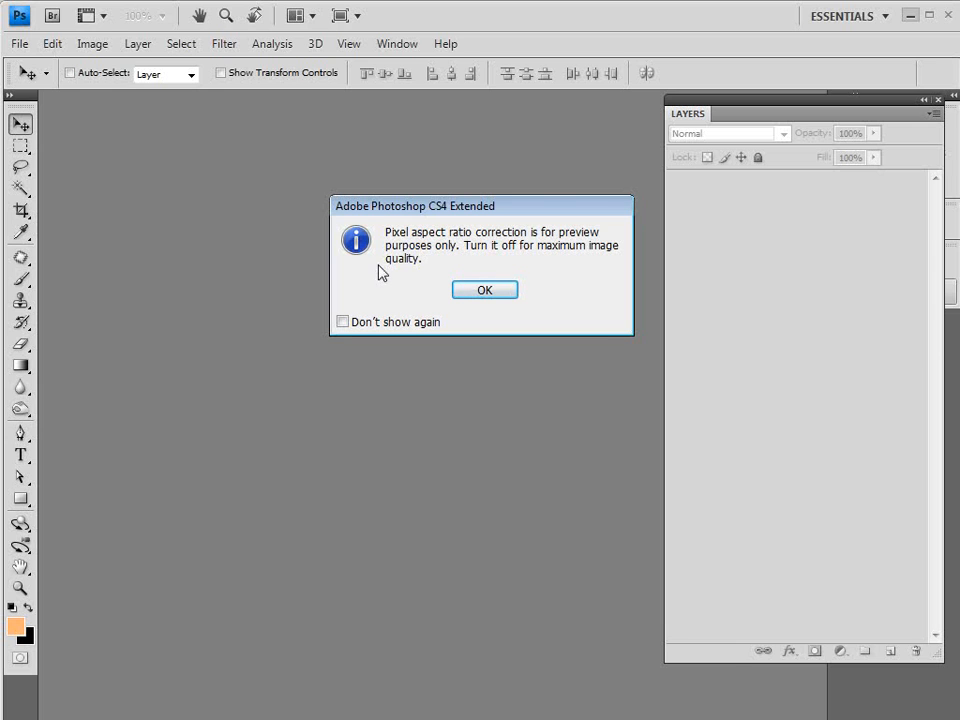
click(484, 292)
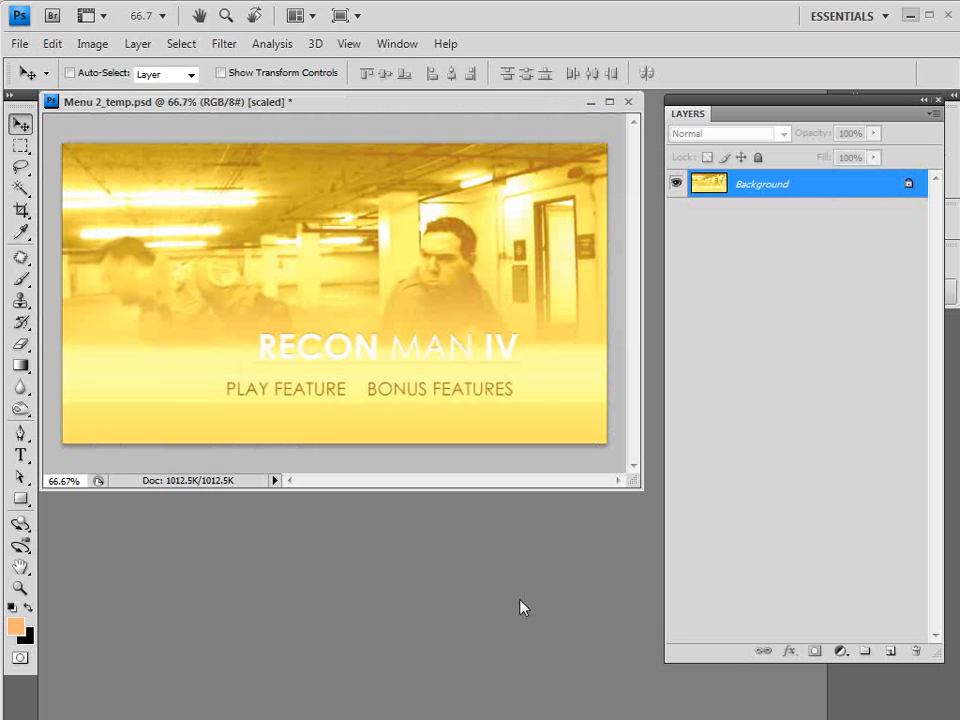
Create a new layer group above the background and name it "(+) Button"
click(864, 651)
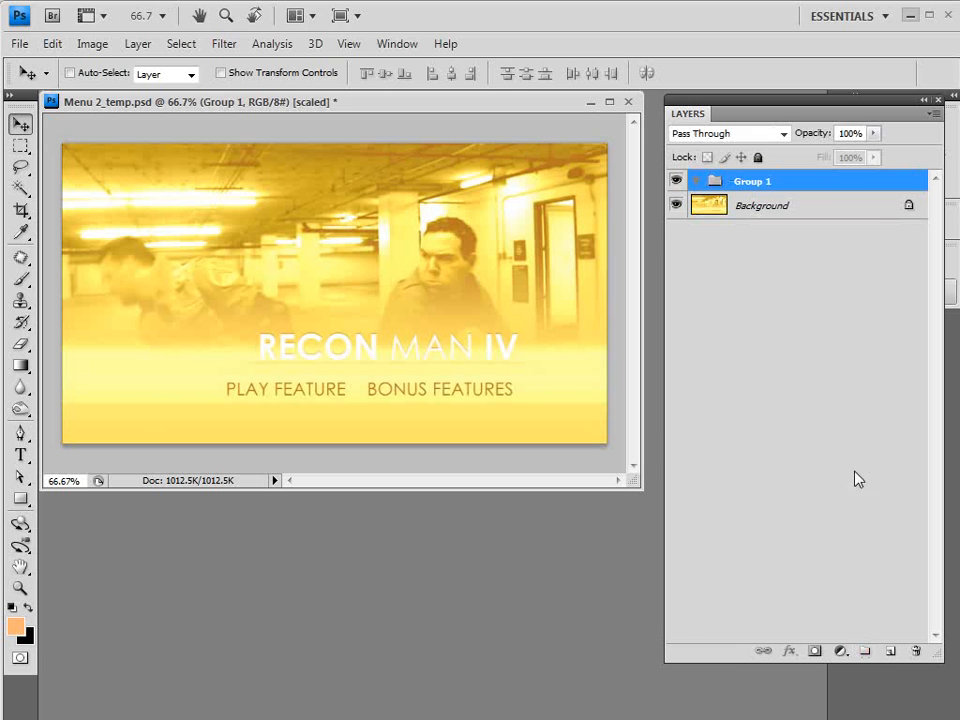
double_click(752, 183)
text((+)
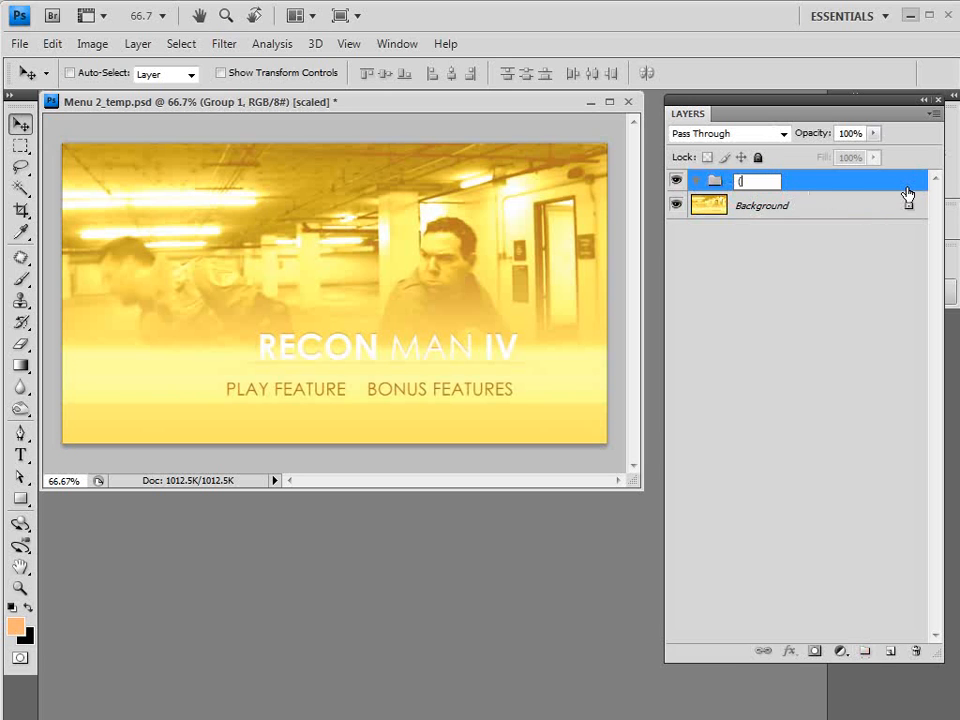
text() Button)
key(Return)
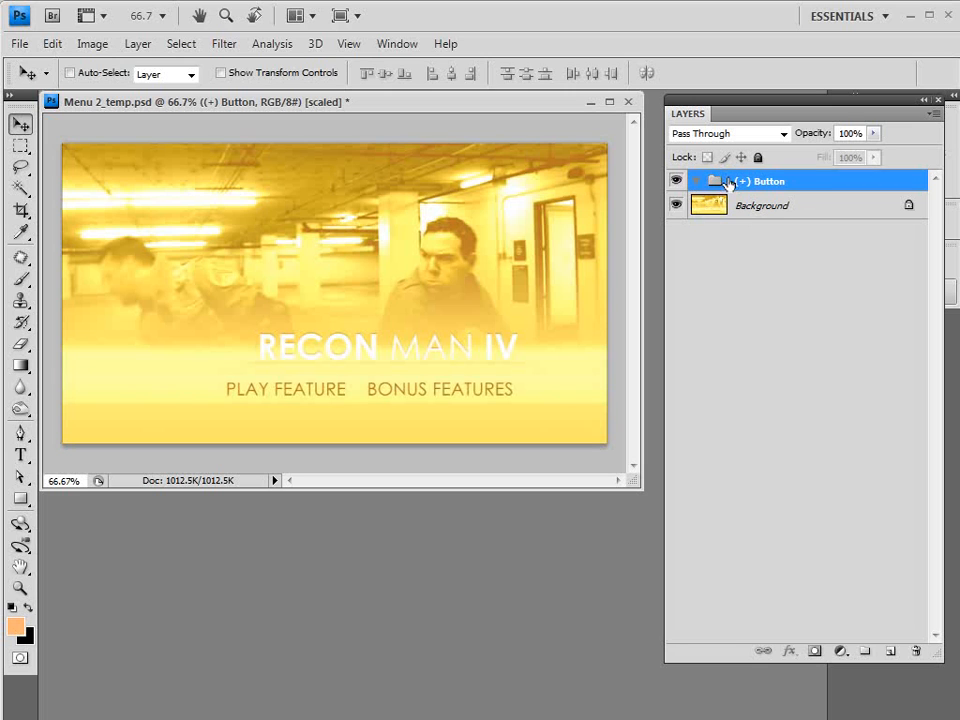
Draw a rectangle shape layer inside the (+) Button group, covering the PLAY FEATURE text
click(20, 499)
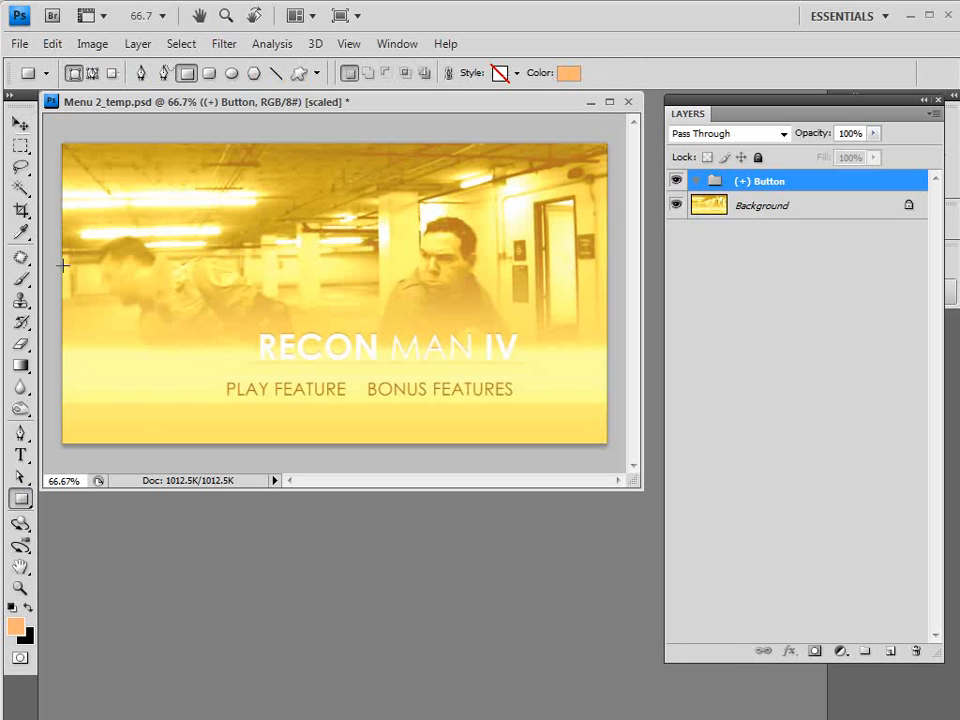
click(73, 74)
drag(218, 376, 357, 402)
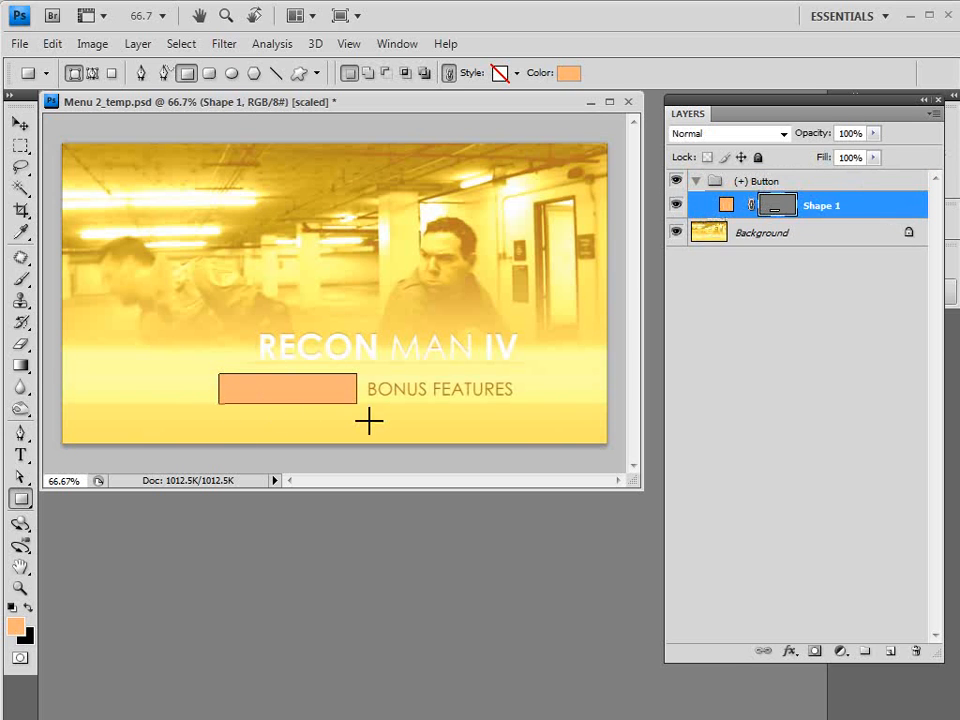
click(20, 122)
click(768, 181)
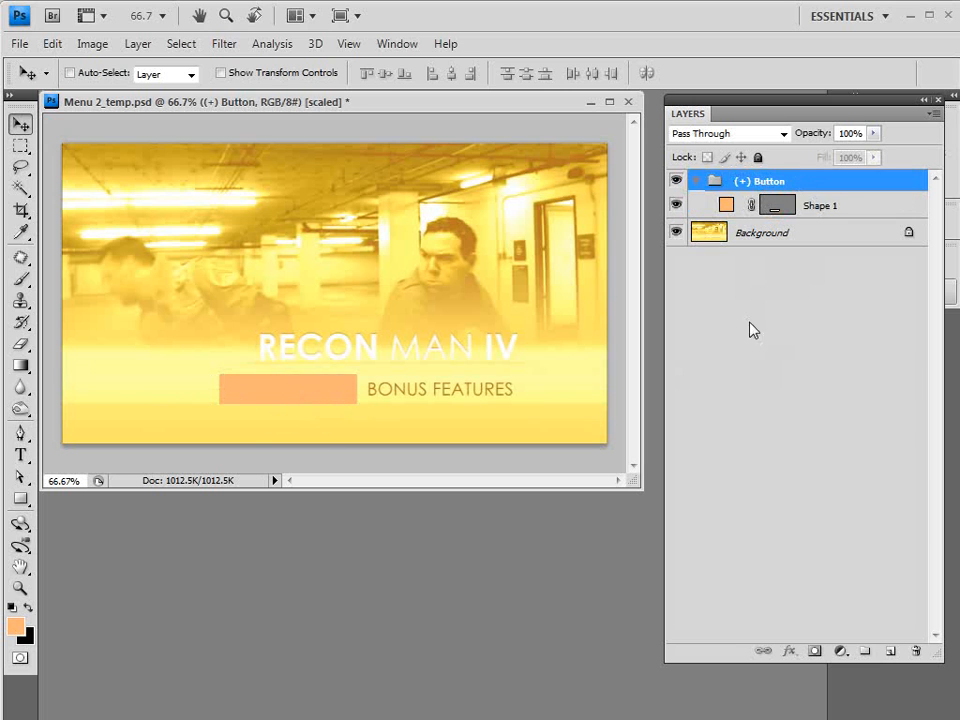
Set the rectangle layer's opacity to 50% and its fill colour to orange-red #ea5325
click(821, 205)
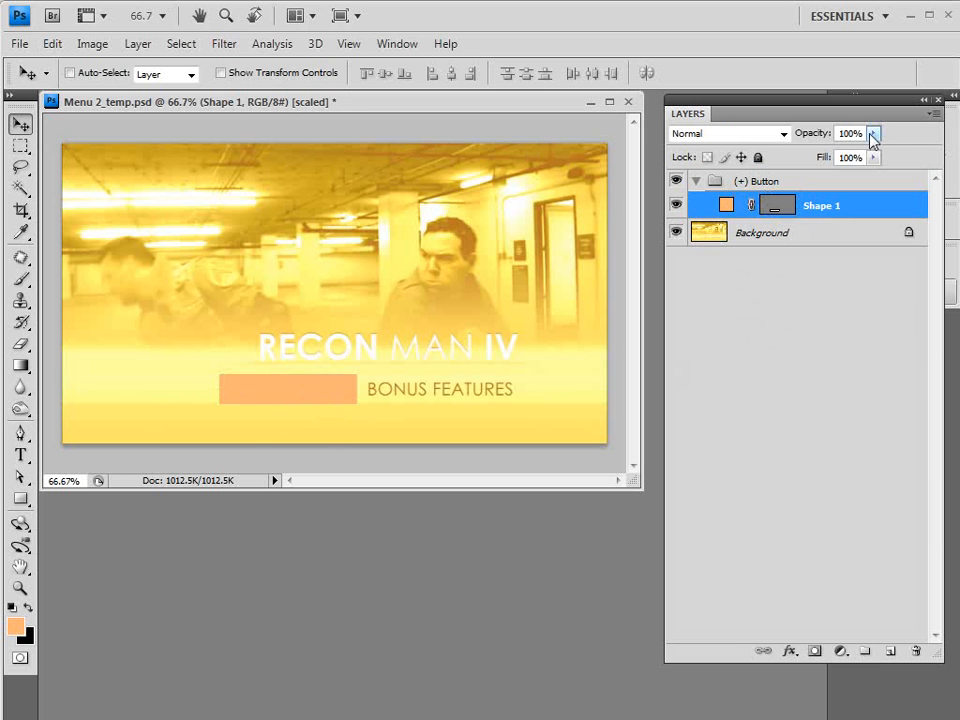
click(873, 133)
drag(851, 152, 829, 156)
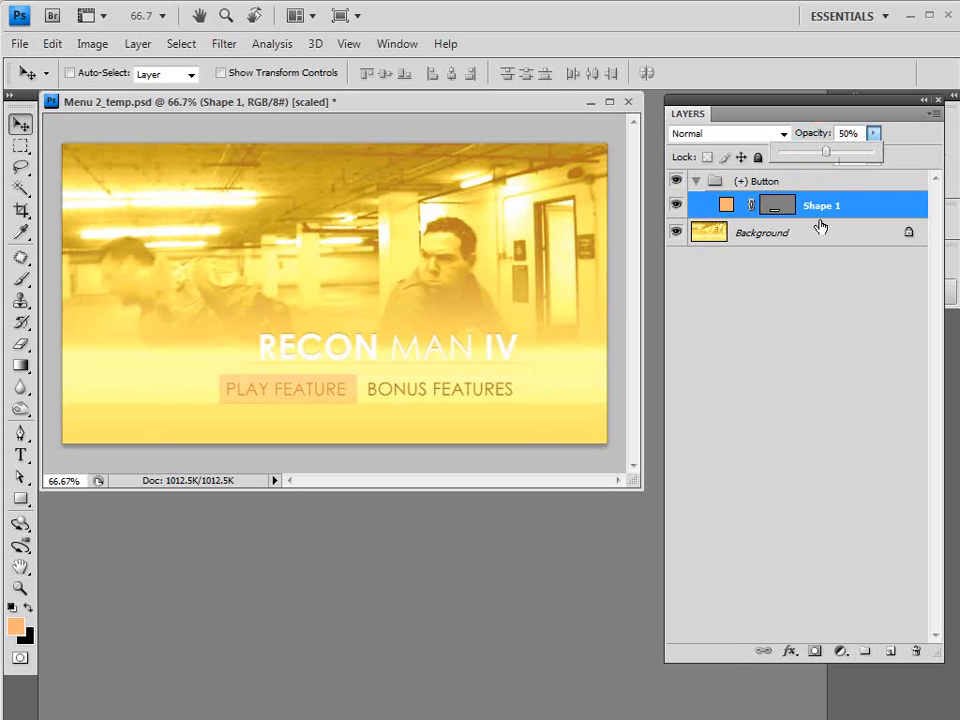
click(784, 267)
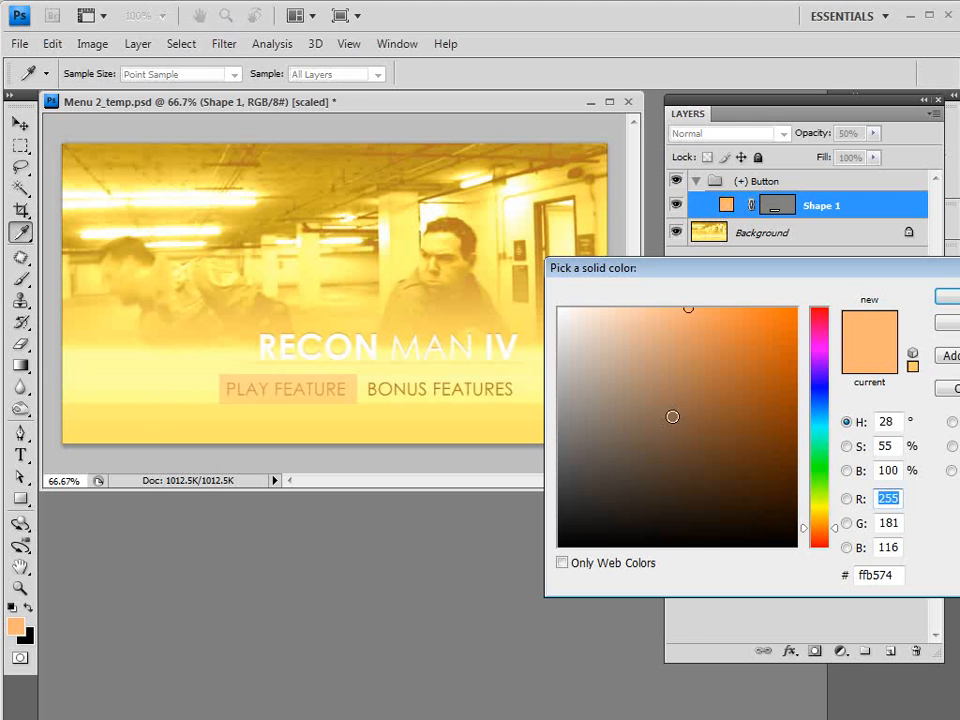
click(819, 536)
mouse_move(769, 343)
mouse_down()
mouse_move(790, 318)
mouse_move(760, 327)
mouse_up()
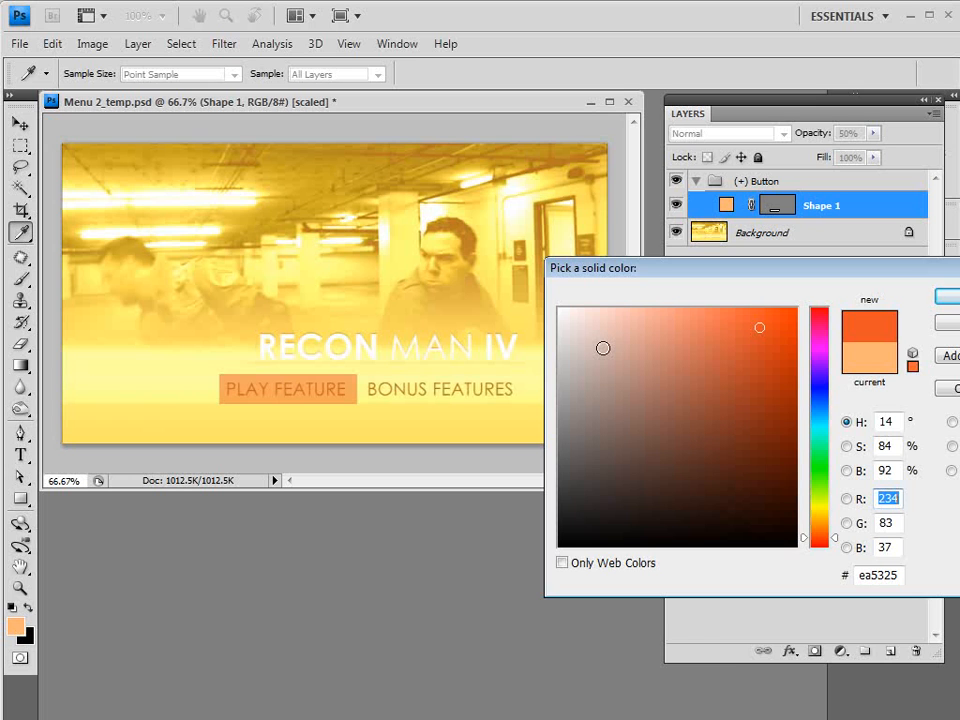
click(945, 297)
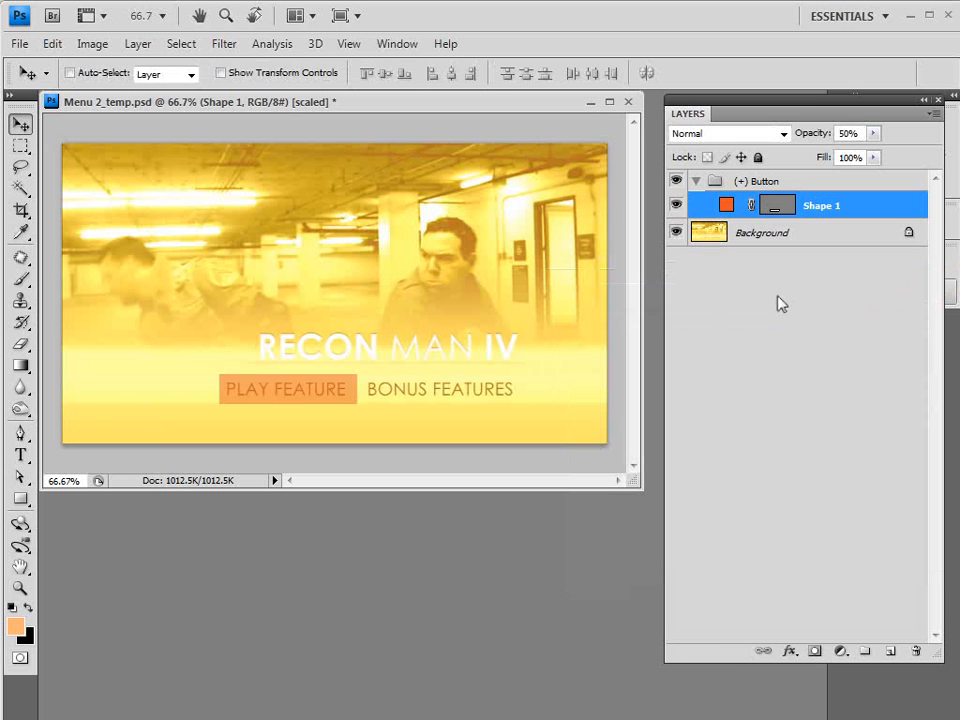
Rename the Shape 1 layer to "(=1)" so Encore treats it as a button highlight
double_click(818, 207)
key(BackSpace)
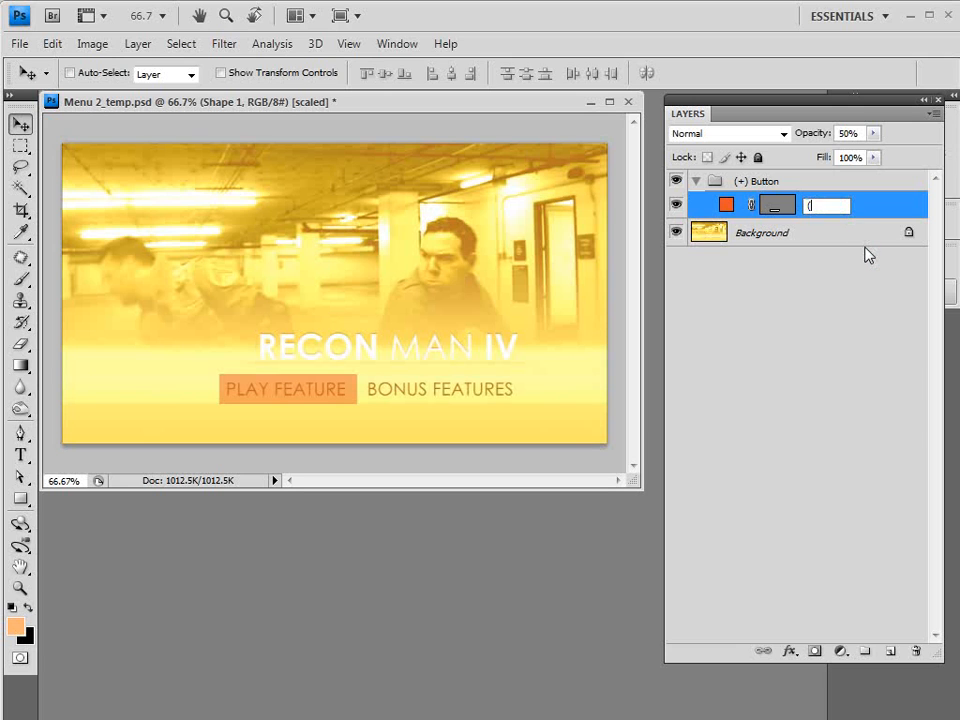
text((=1))
click(800, 273)
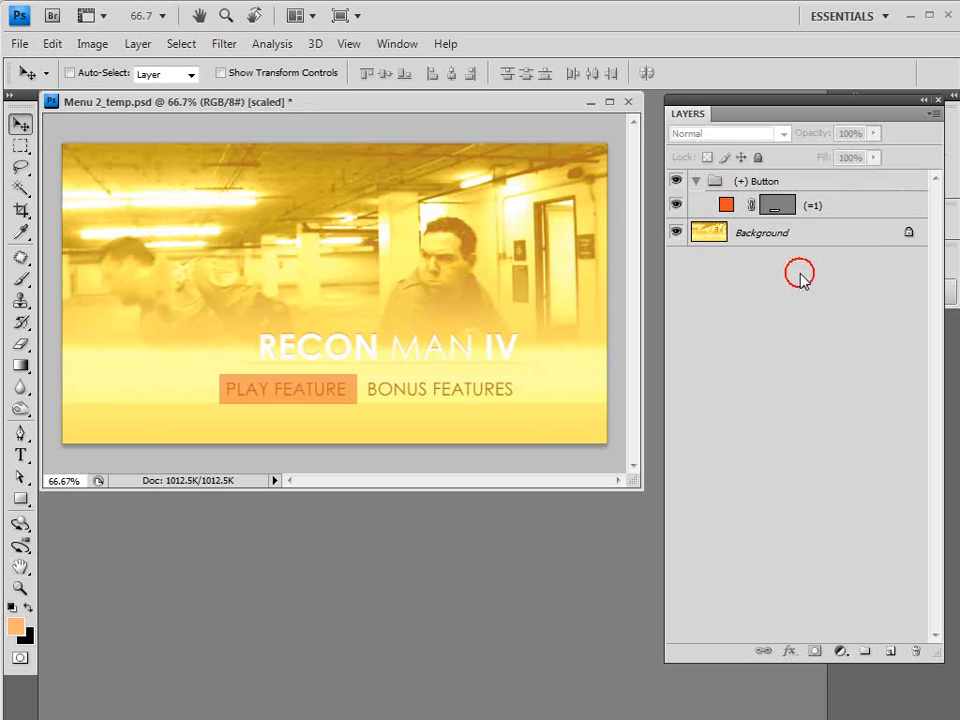
Hide the (=1) highlight layer and save the menu file back to Encore
click(676, 207)
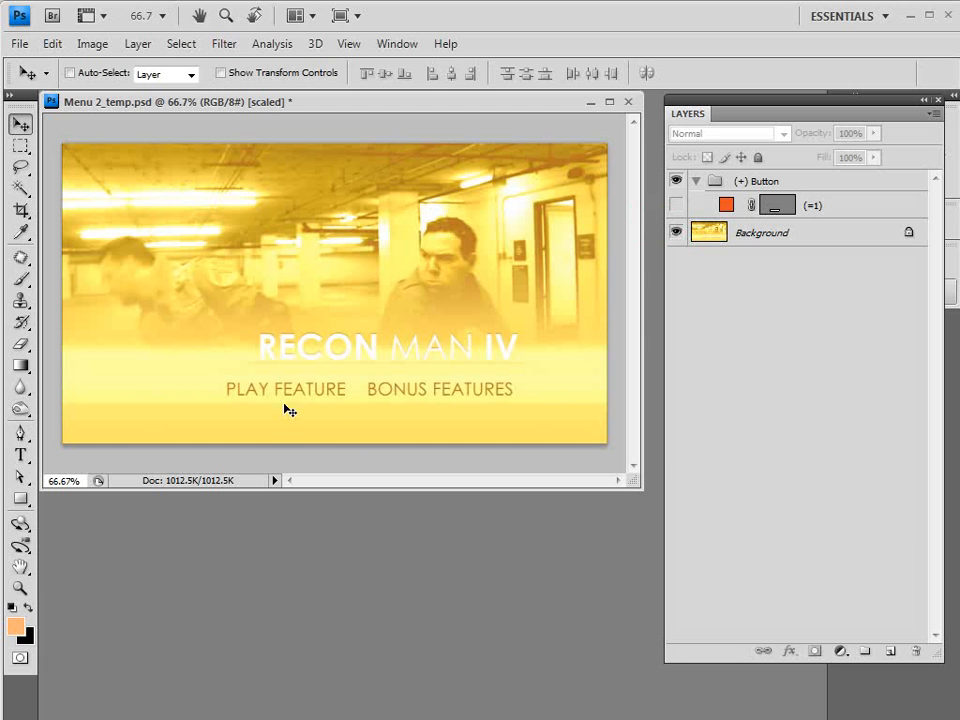
click(25, 44)
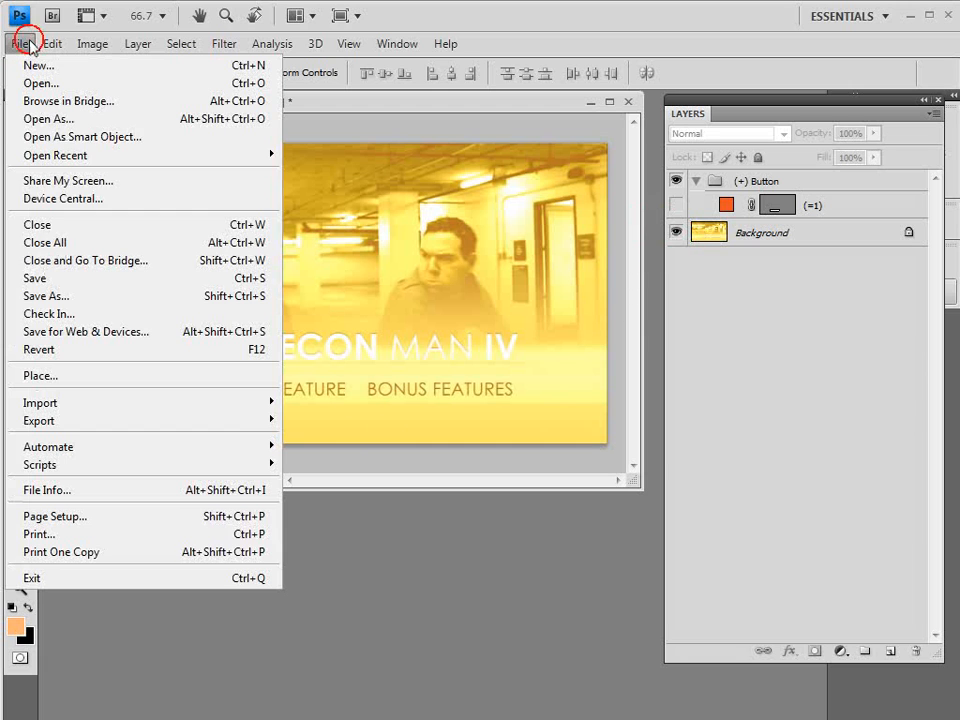
click(55, 283)
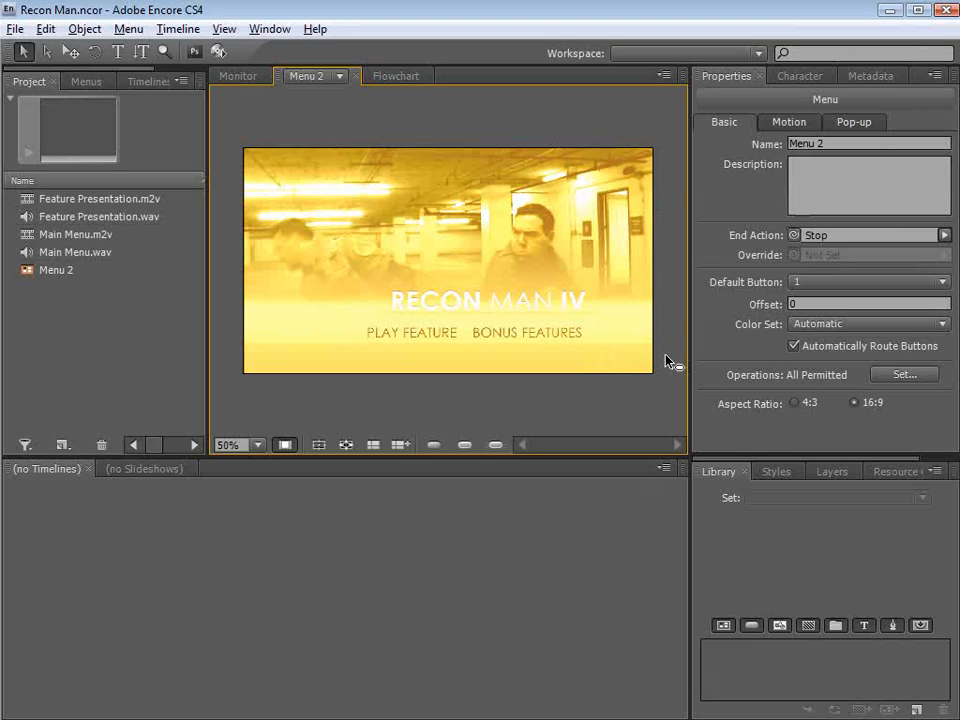
Inspect Menu 2's layers in Encore and display the button's selected-state highlight
click(831, 472)
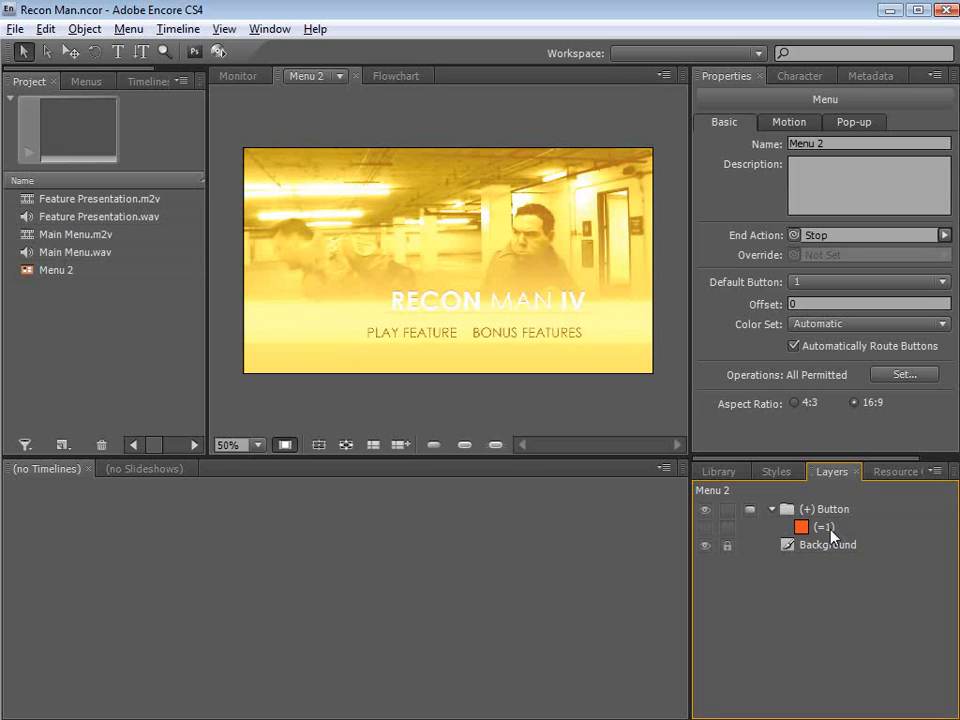
click(433, 409)
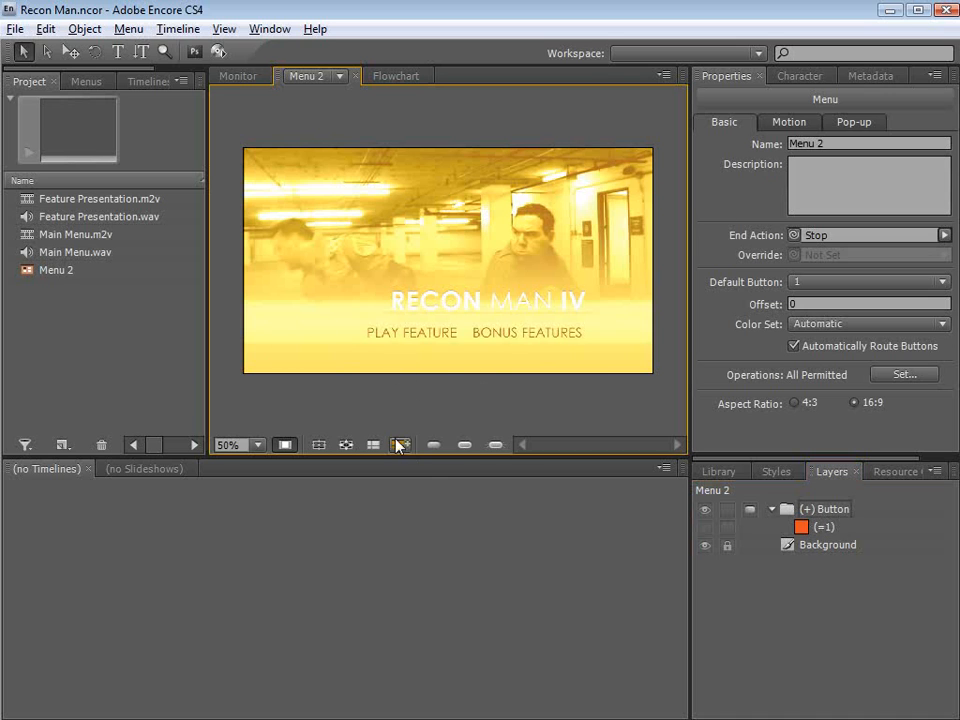
click(464, 445)
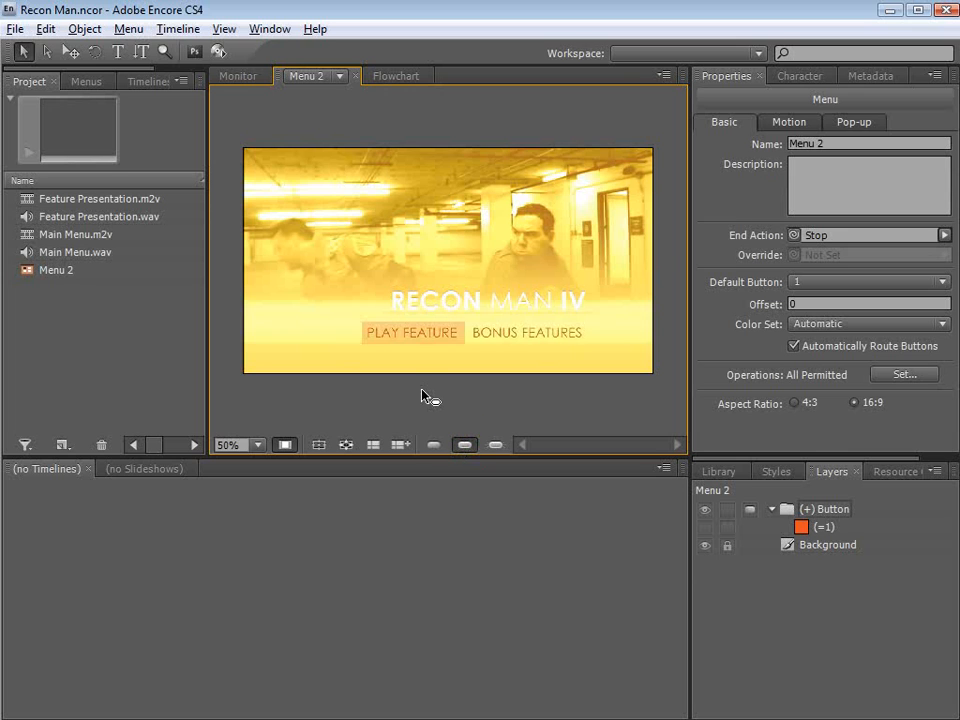
Enlarge the PLAY FEATURE button and move it over the man above the RECON MAN IV title
click(408, 334)
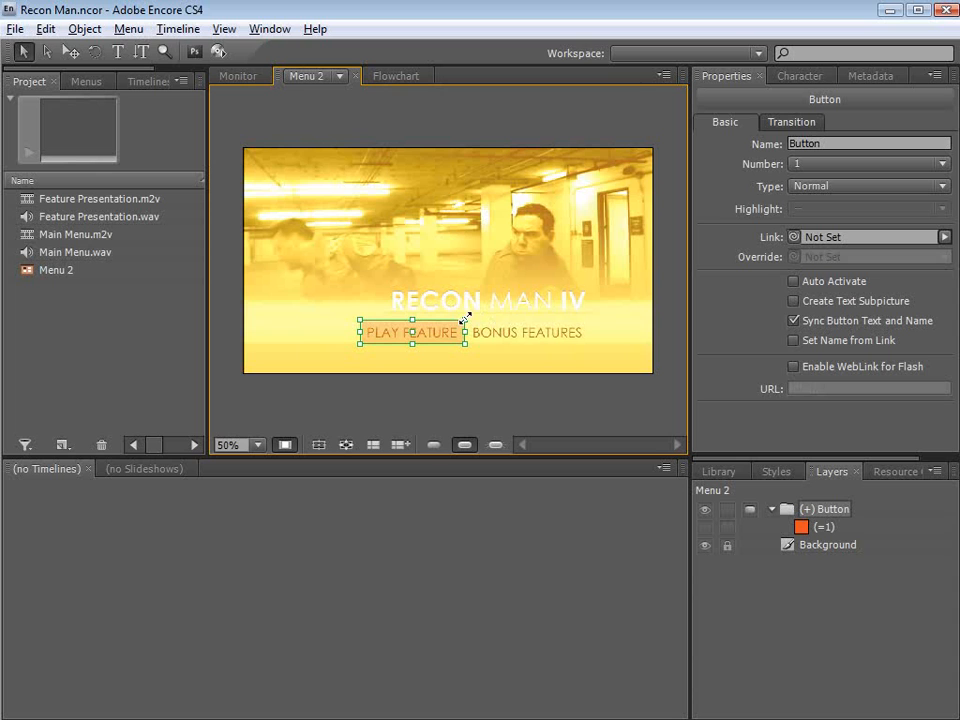
drag(466, 319, 485, 239)
drag(456, 287, 549, 250)
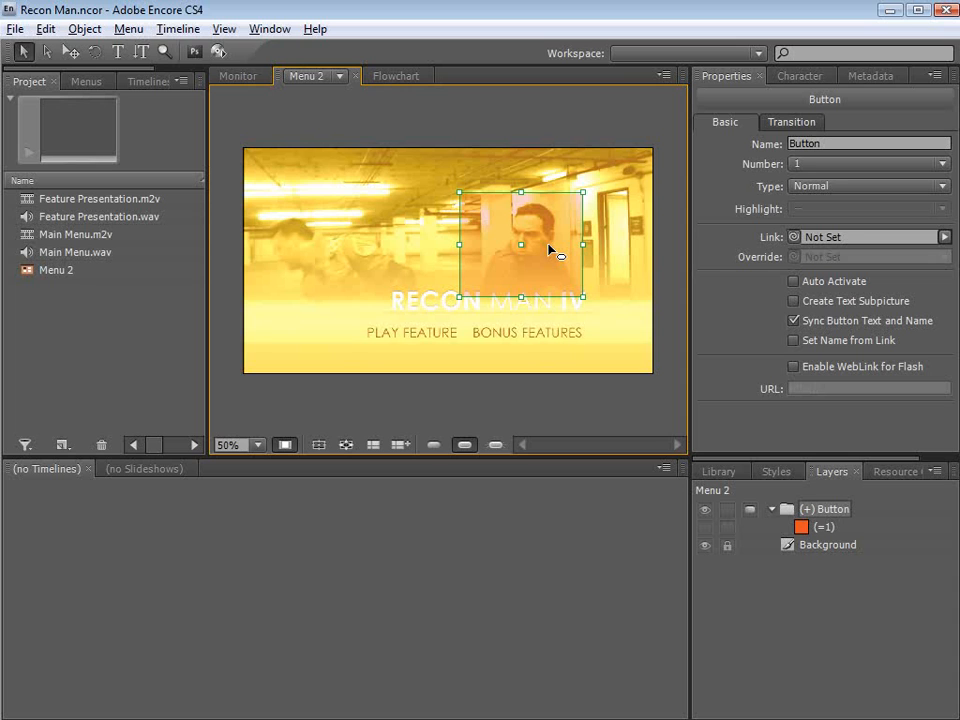
Save the button to the Library as "Golden Button" and place a copy of it over the left part of the menu image
click(716, 473)
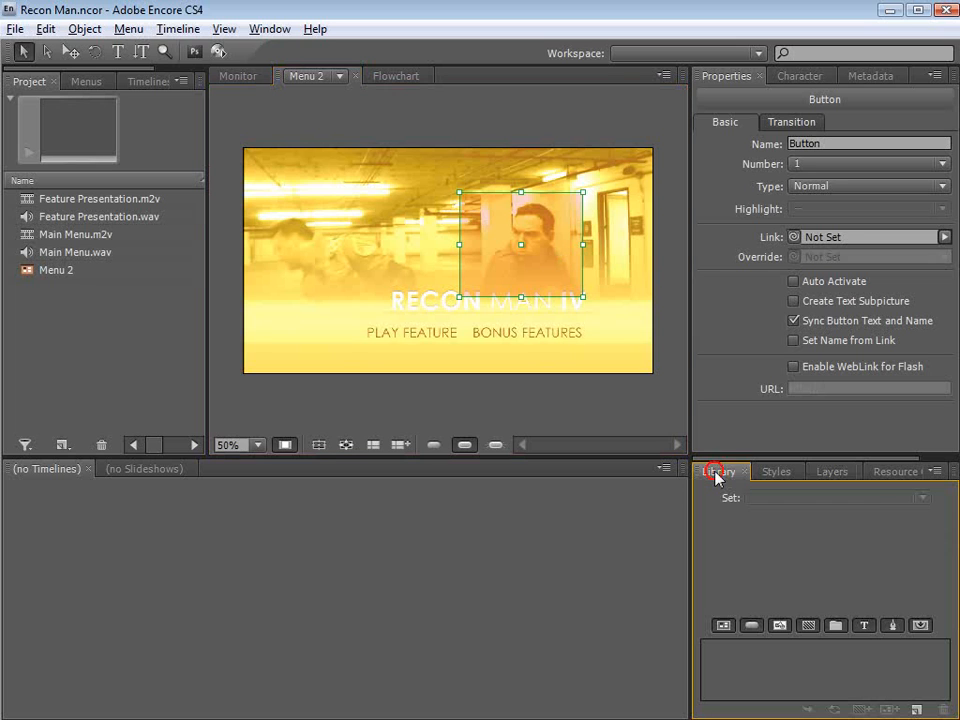
click(484, 226)
drag(484, 226, 717, 660)
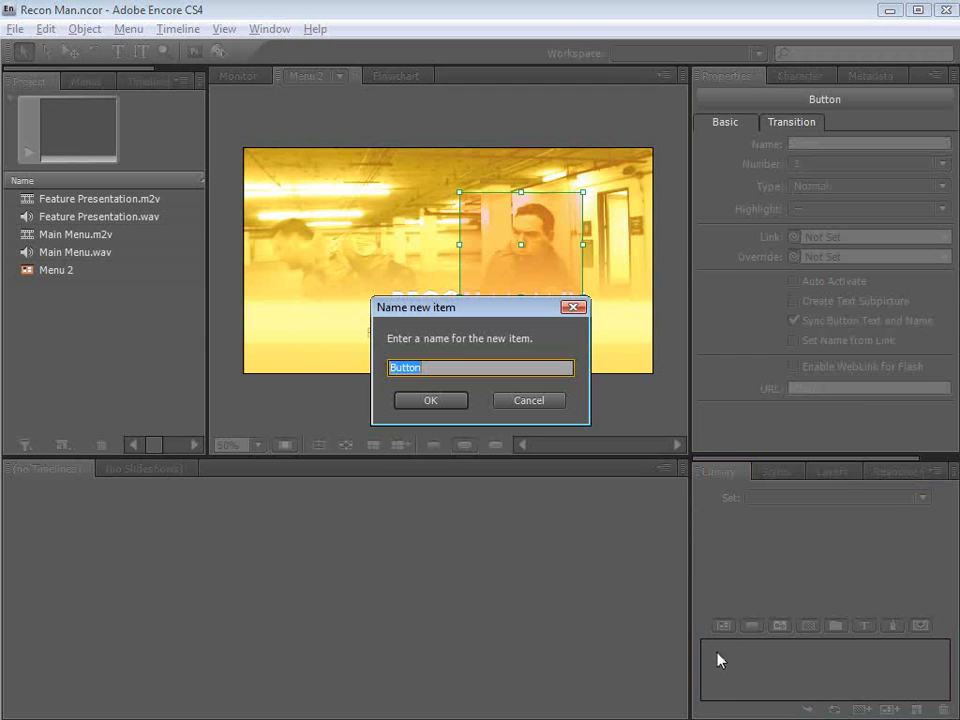
text(Golden Button)
click(439, 401)
click(735, 673)
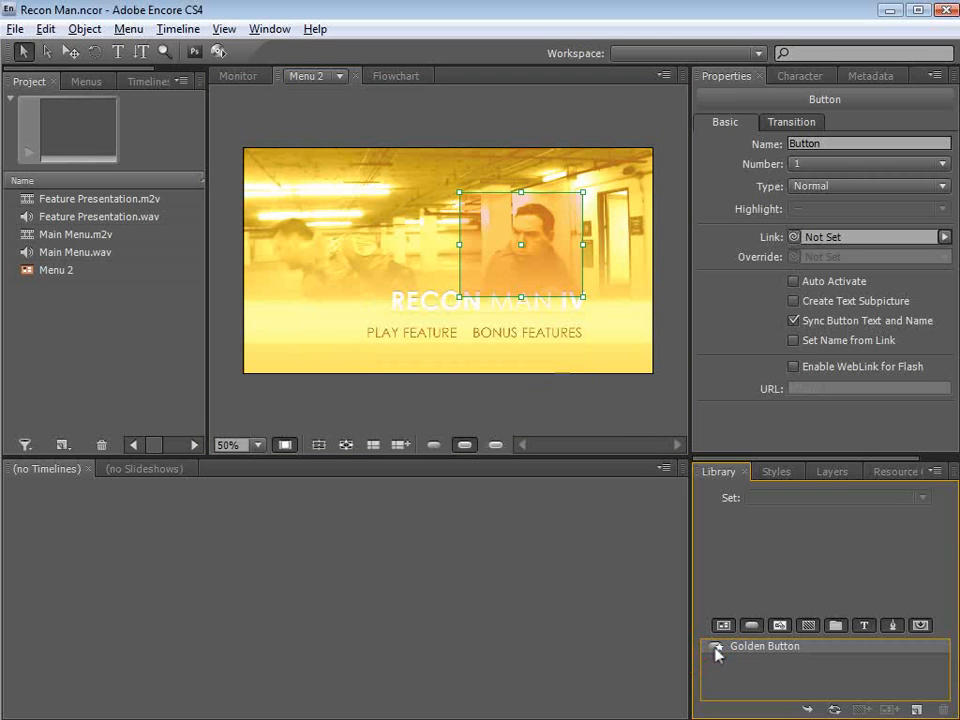
drag(718, 652, 354, 324)
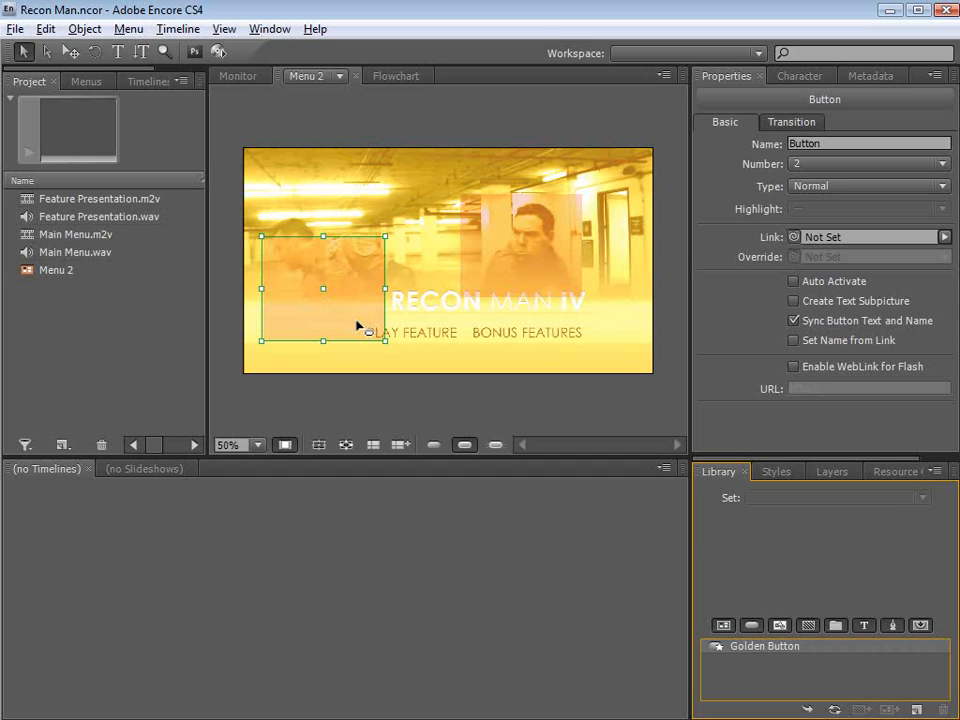
Reopen the menu in Photoshop, update it from disk, and recolour the upper button group's (=1) layer to blue #2561ea
right_click(460, 352)
click(474, 516)
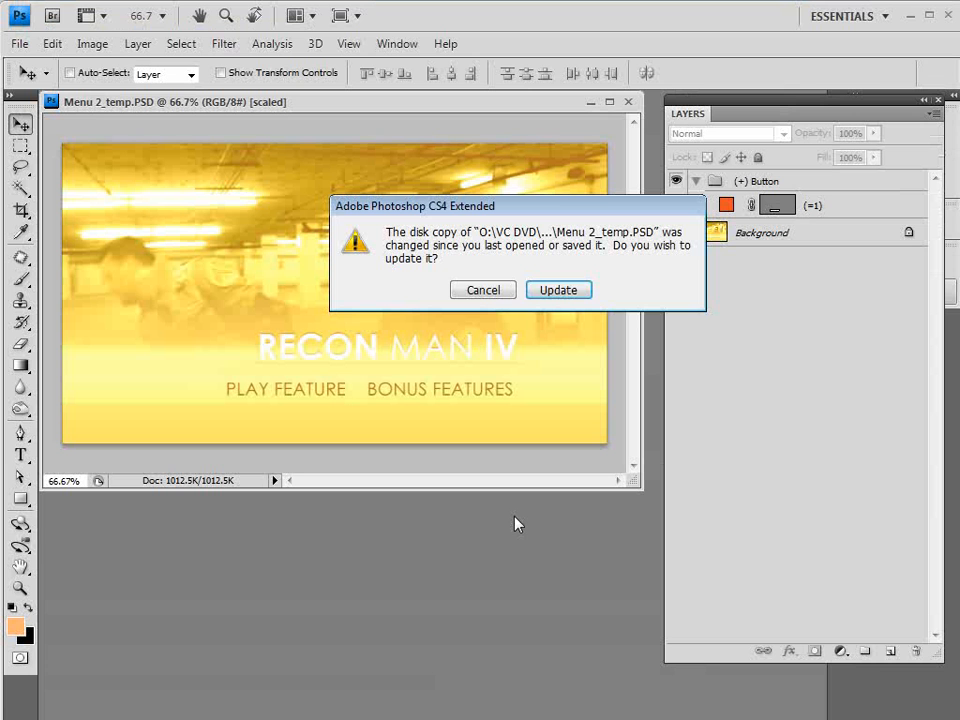
click(553, 290)
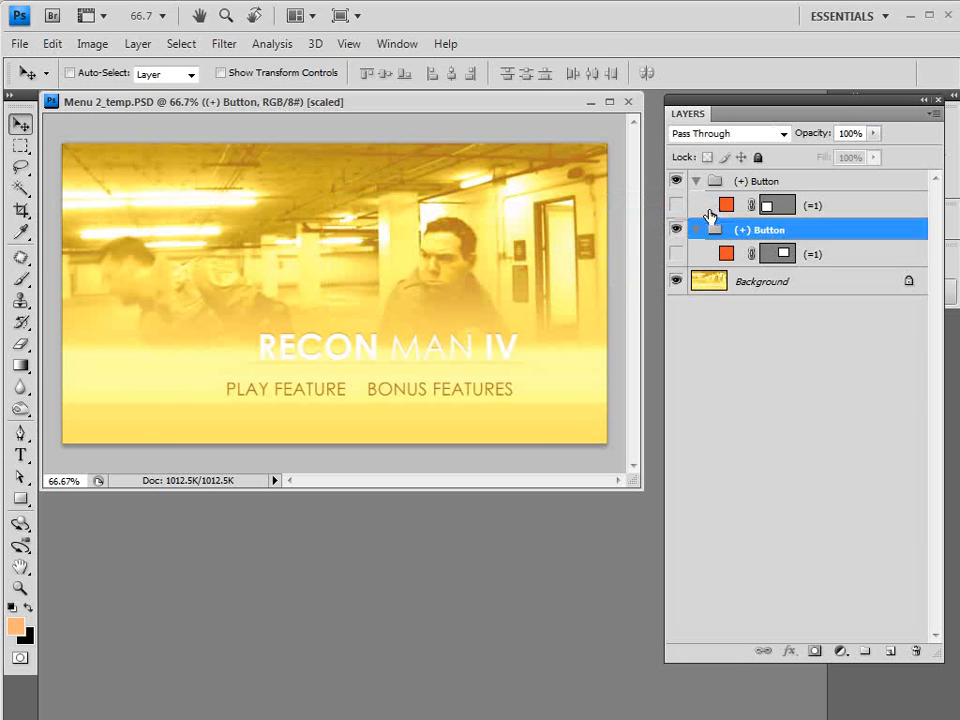
double_click(726, 205)
click(814, 399)
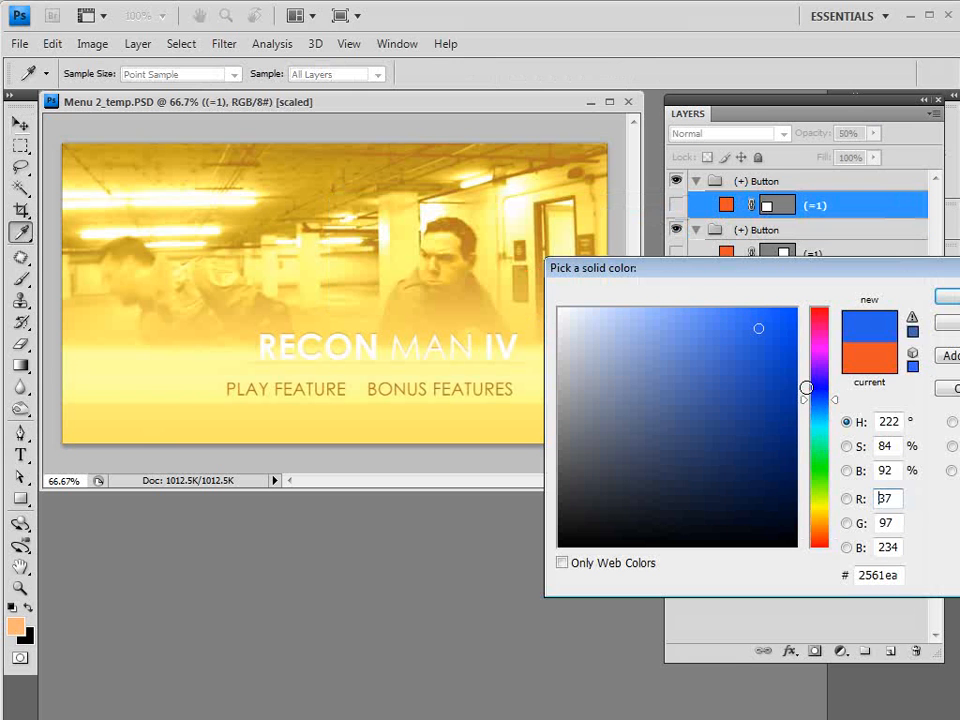
key(Return)
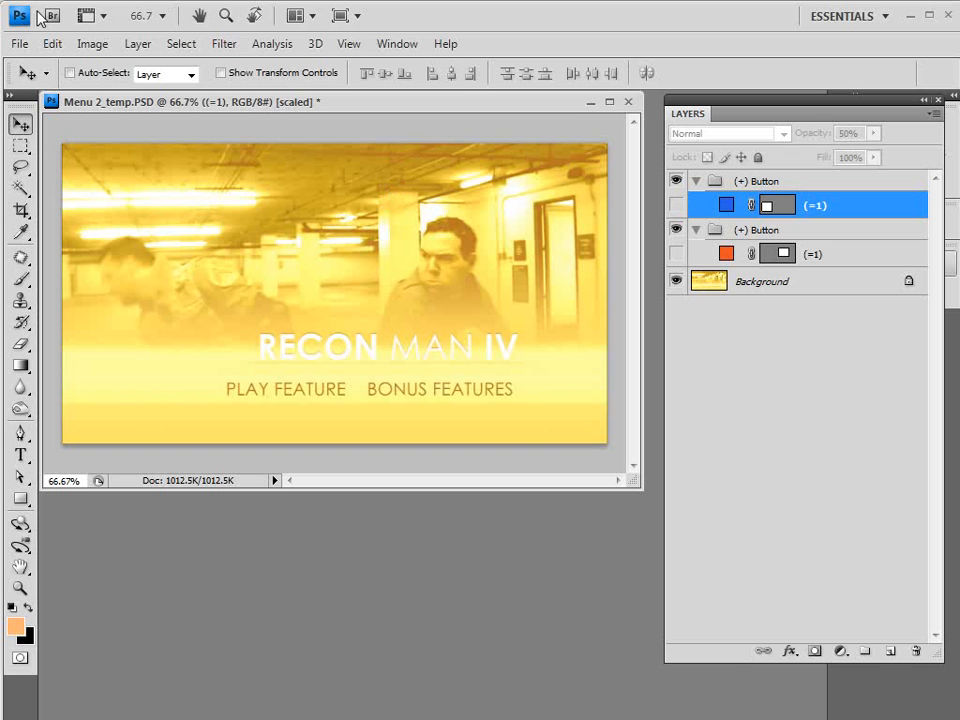
Save the menu in Photoshop and return to Encore to check the recoloured second button
click(18, 44)
click(34, 278)
key(alt+Tab)
click(302, 303)
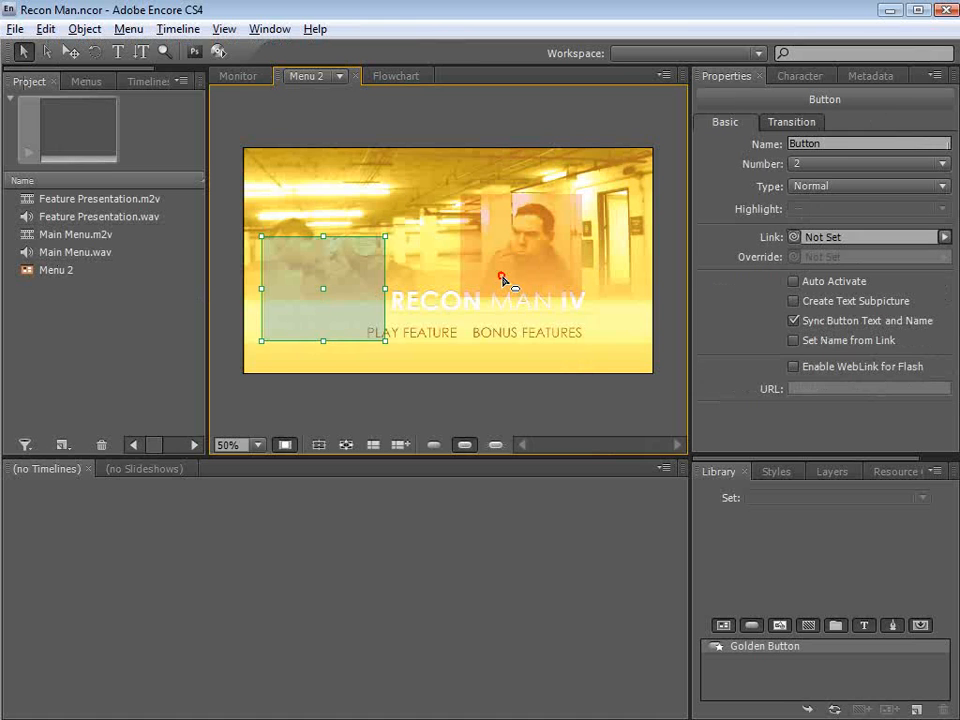
Delete the blue-tinted button copy over the left part of the menu image
click(499, 273)
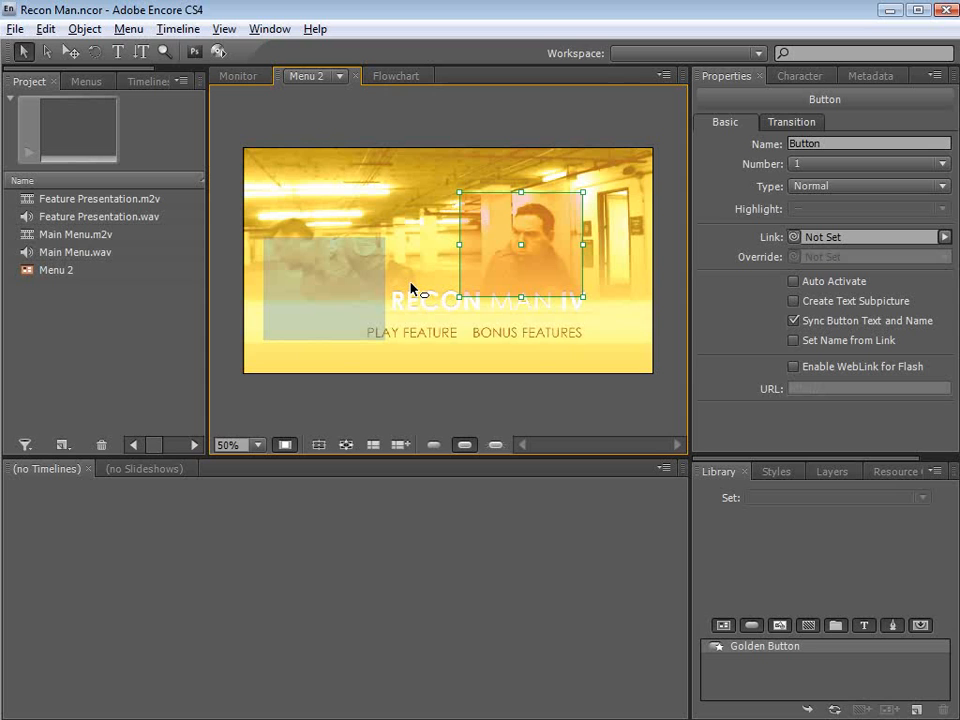
click(339, 332)
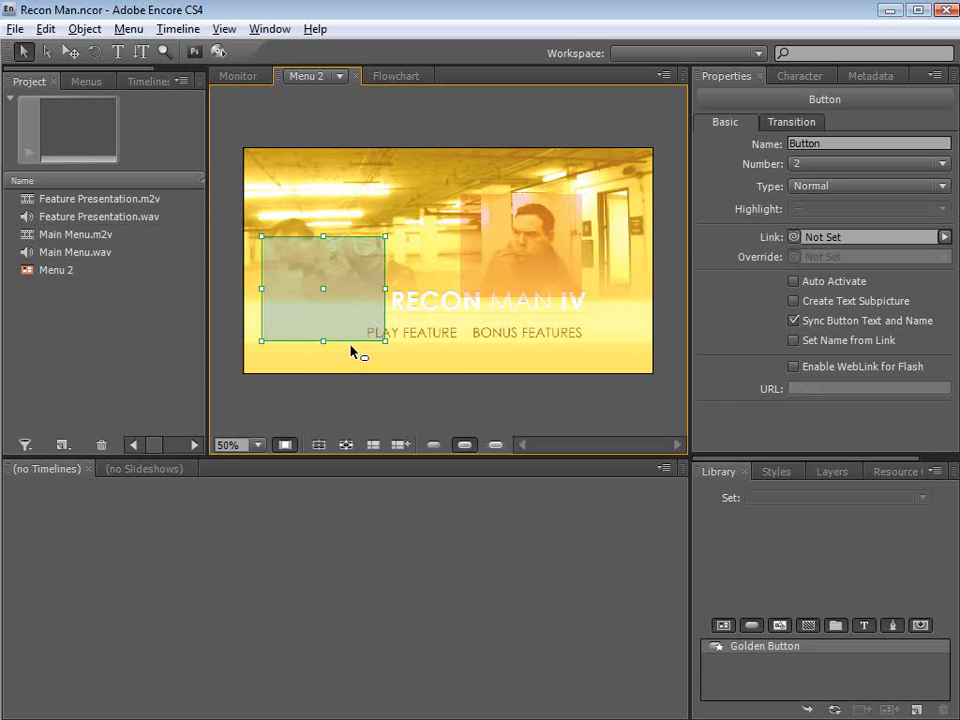
key(Delete)
Move the remaining orange button down onto the PLAY FEATURE text and shrink it to fit around the words
click(498, 257)
drag(543, 256, 450, 301)
drag(487, 237, 462, 320)
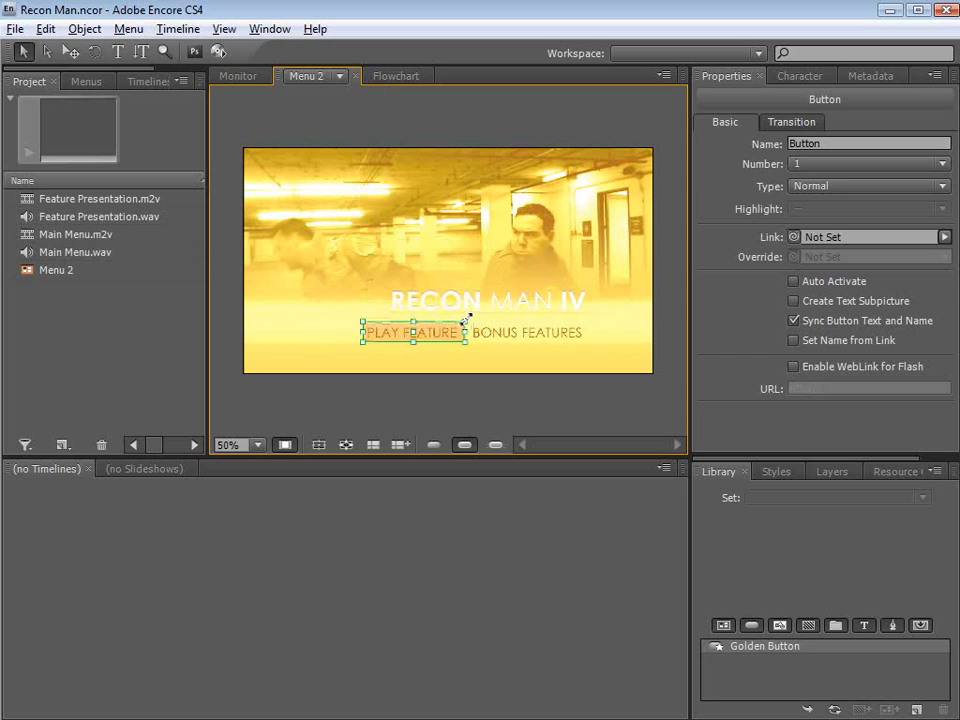
click(480, 300)
Place a copy of the PLAY FEATURE button over the BONUS FEATURES text and widen it to cover the whole label
click(366, 330)
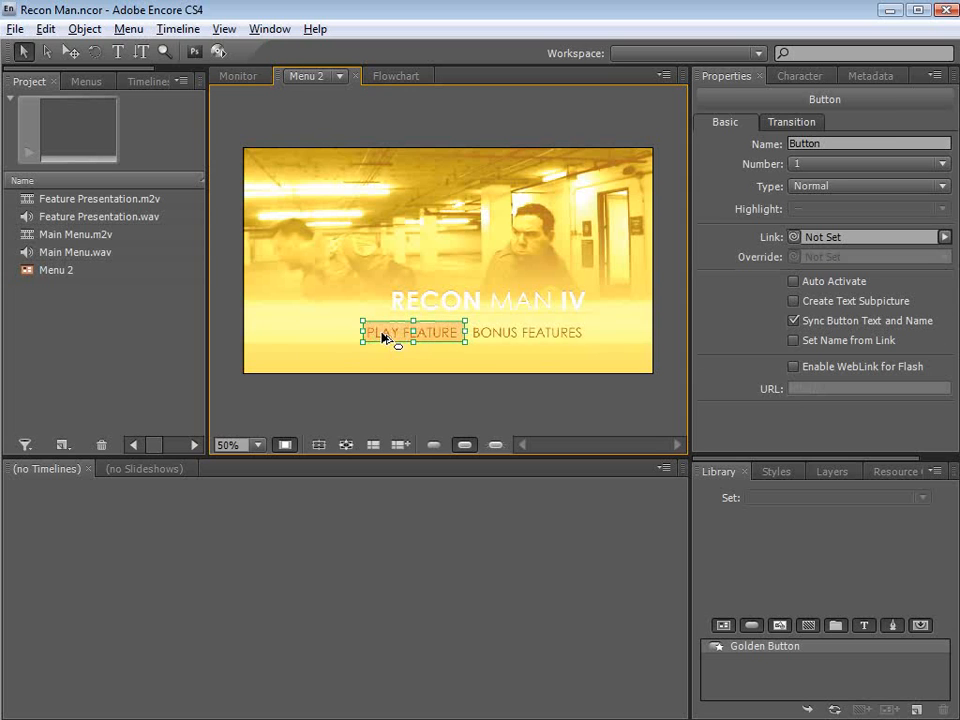
click(478, 340)
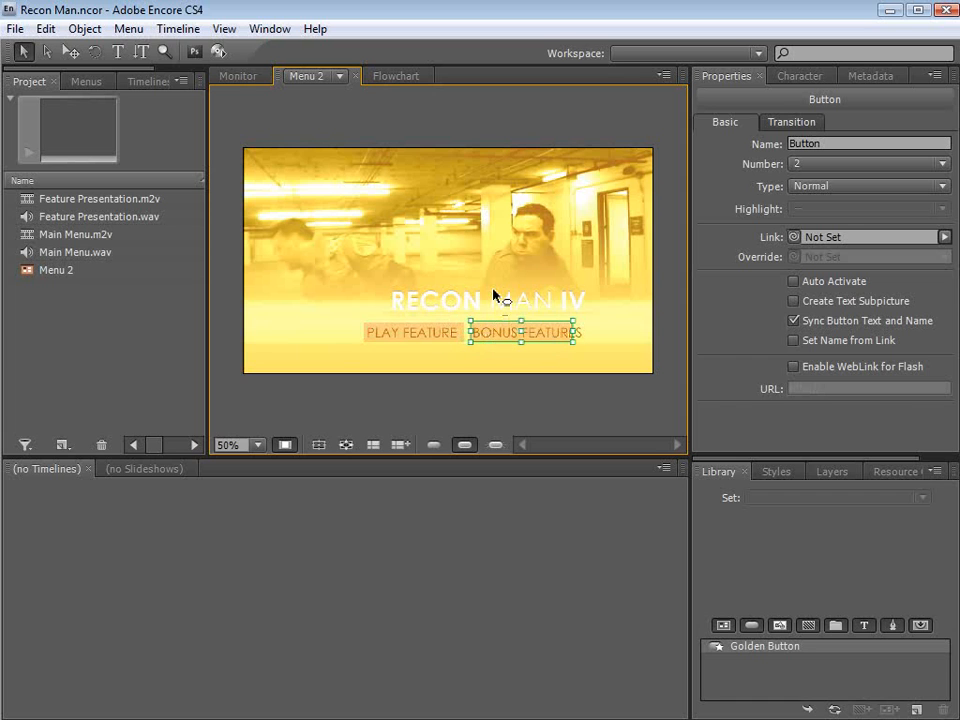
click(491, 321)
click(500, 339)
mouse_move(500, 339)
mouse_down()
mouse_move(426, 324)
mouse_move(491, 338)
mouse_up()
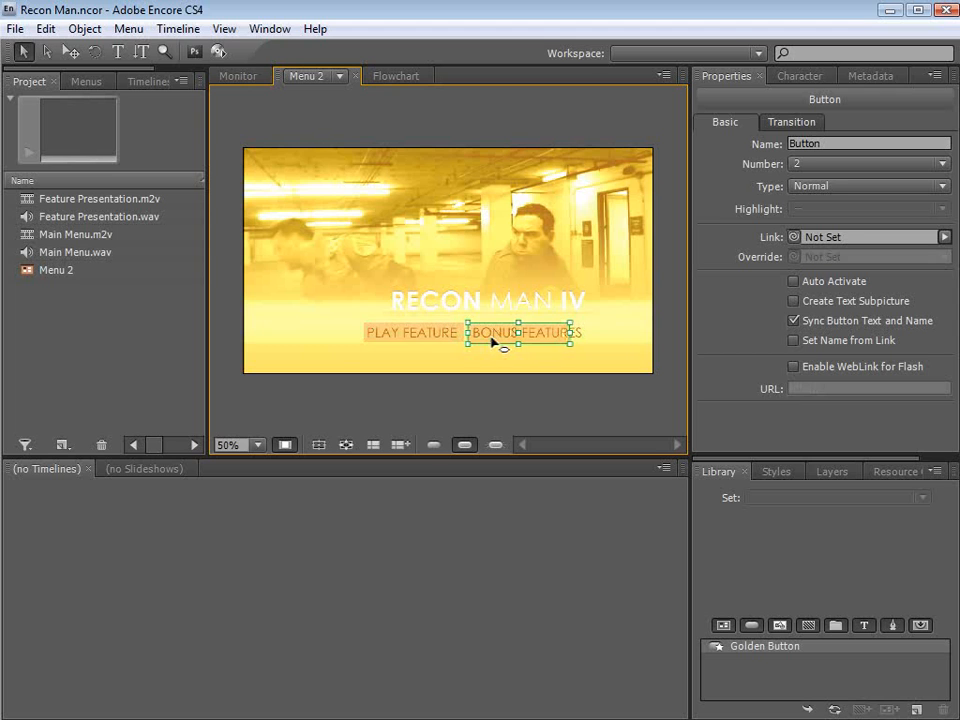
drag(563, 332, 589, 332)
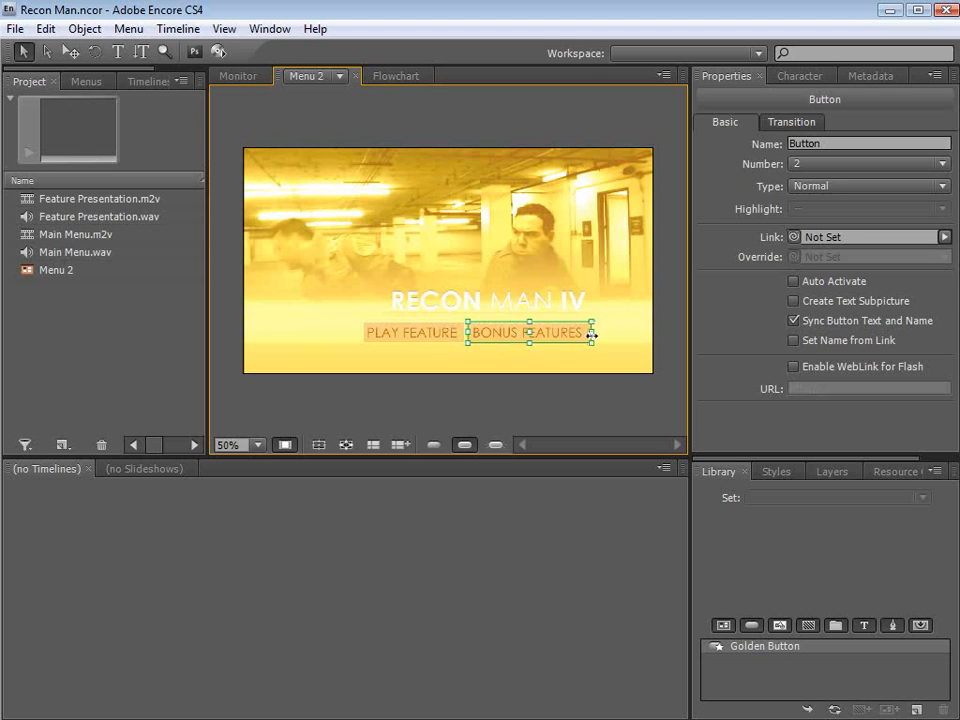
Deselect the buttons and toggle the selected-state highlights off and on to check both menu buttons
click(557, 298)
click(520, 338)
click(499, 304)
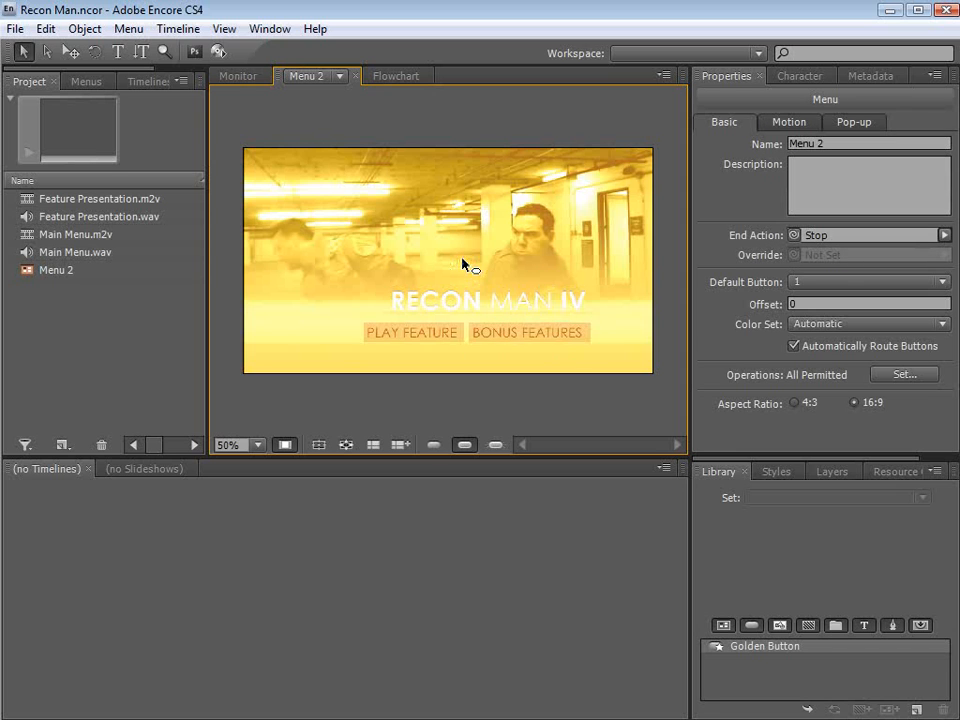
click(465, 445)
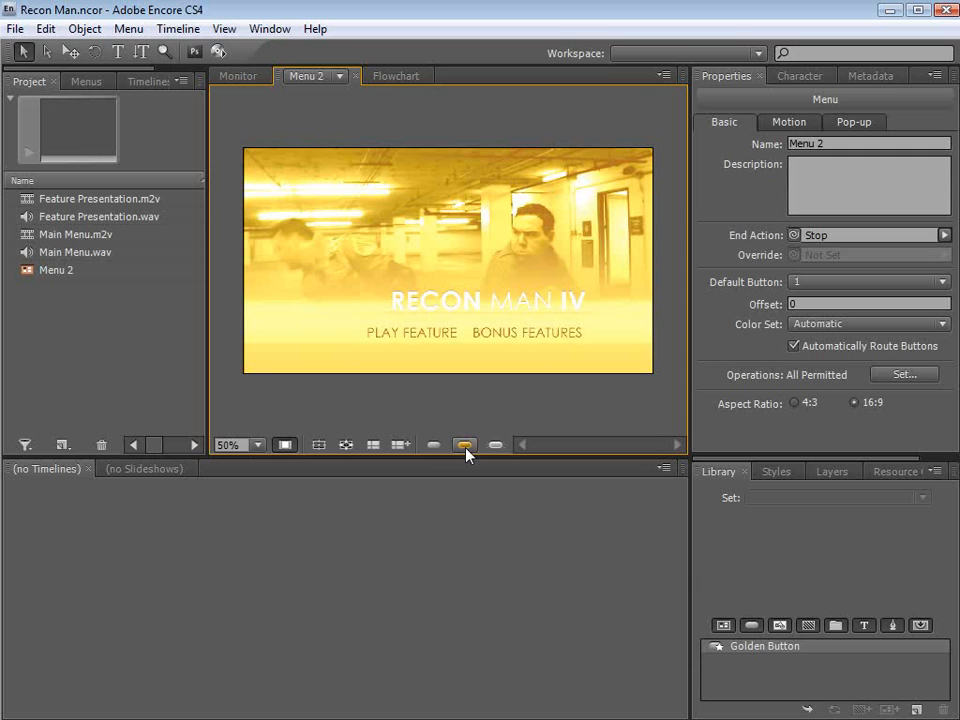
click(465, 445)
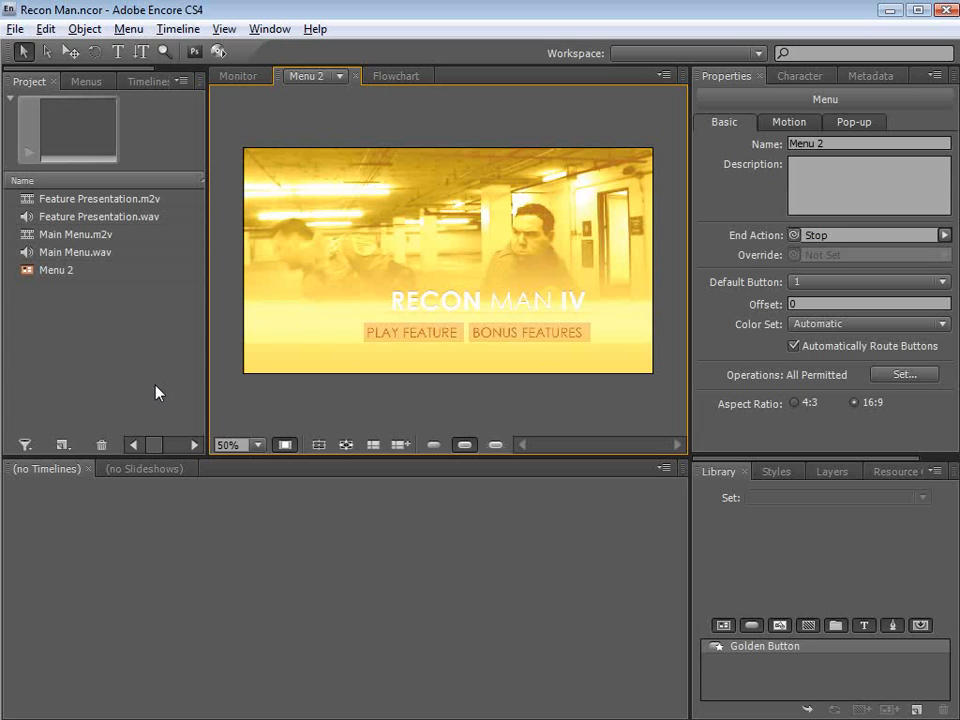
Create a new timeline from the Feature Presentation.m2v and Feature Presentation.wav assets
click(92, 203)
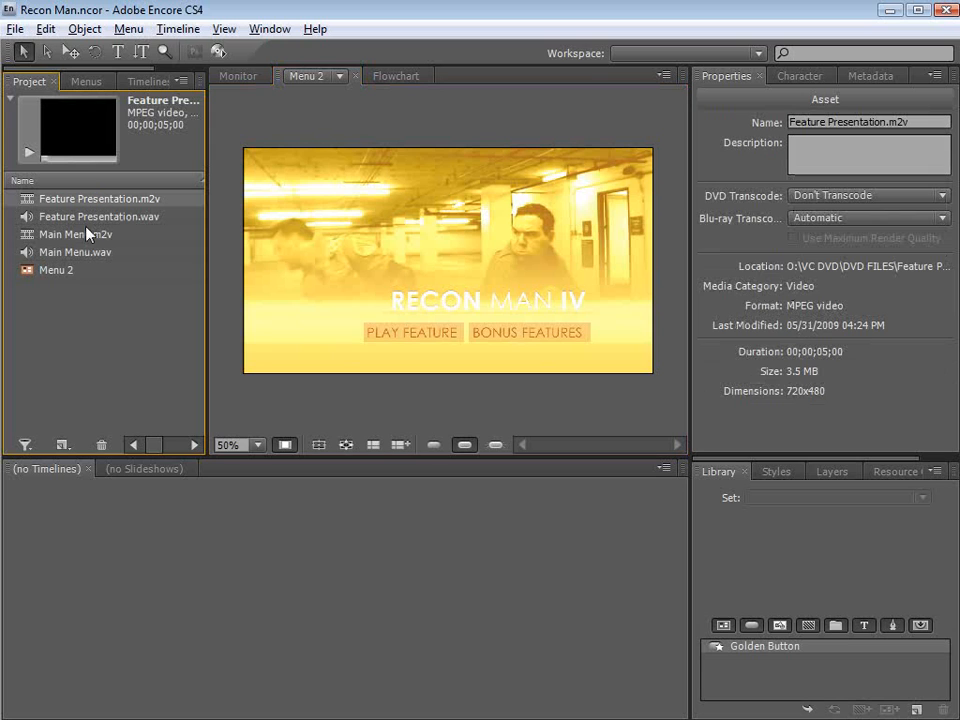
ctrl+click(82, 217)
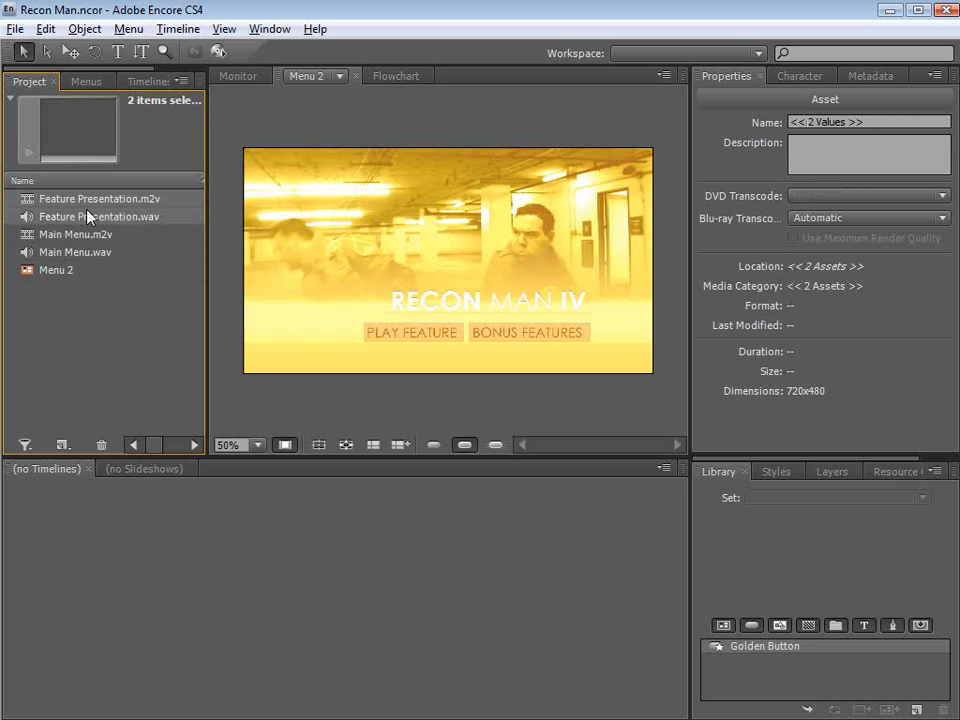
click(183, 29)
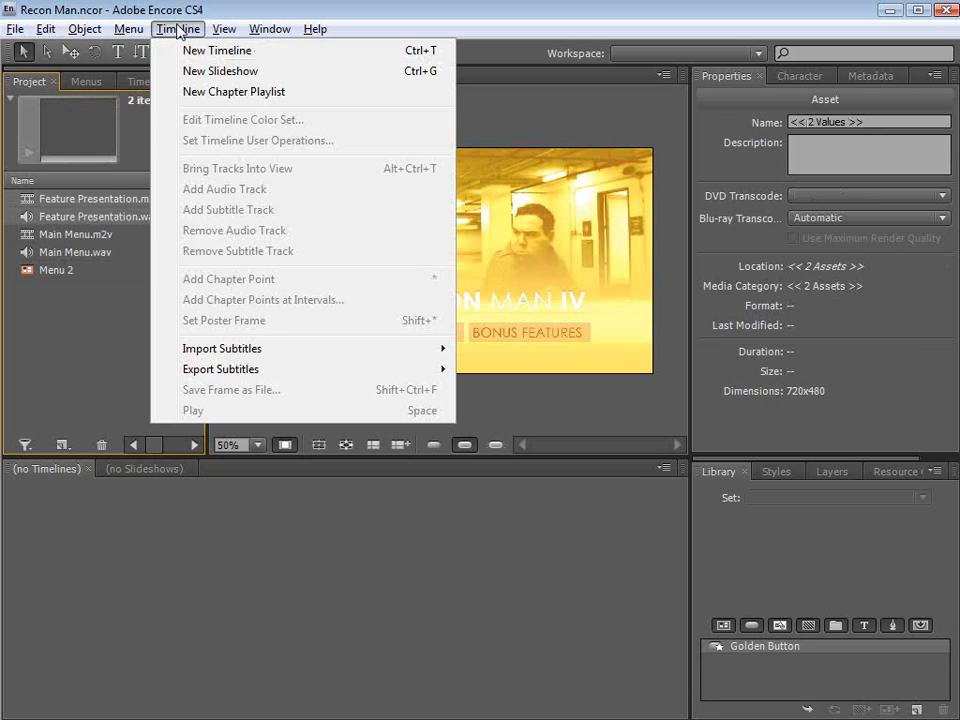
click(309, 51)
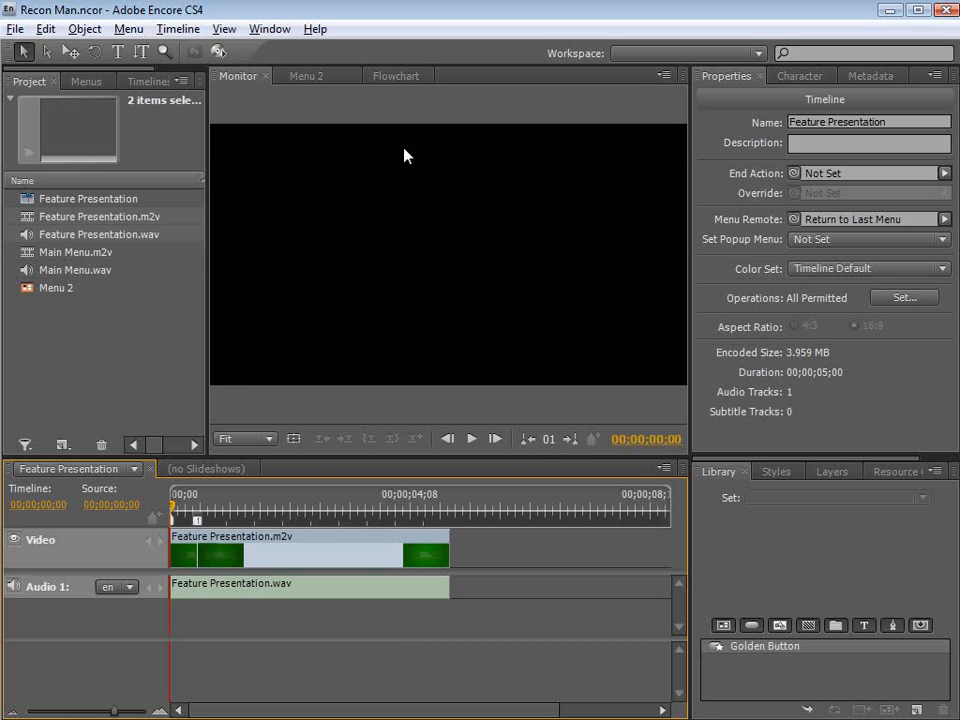
Preview the Feature Presentation timeline and add chapter points with the playhead at 00;00;02;11 and 00;00;03;25
drag(259, 512, 315, 511)
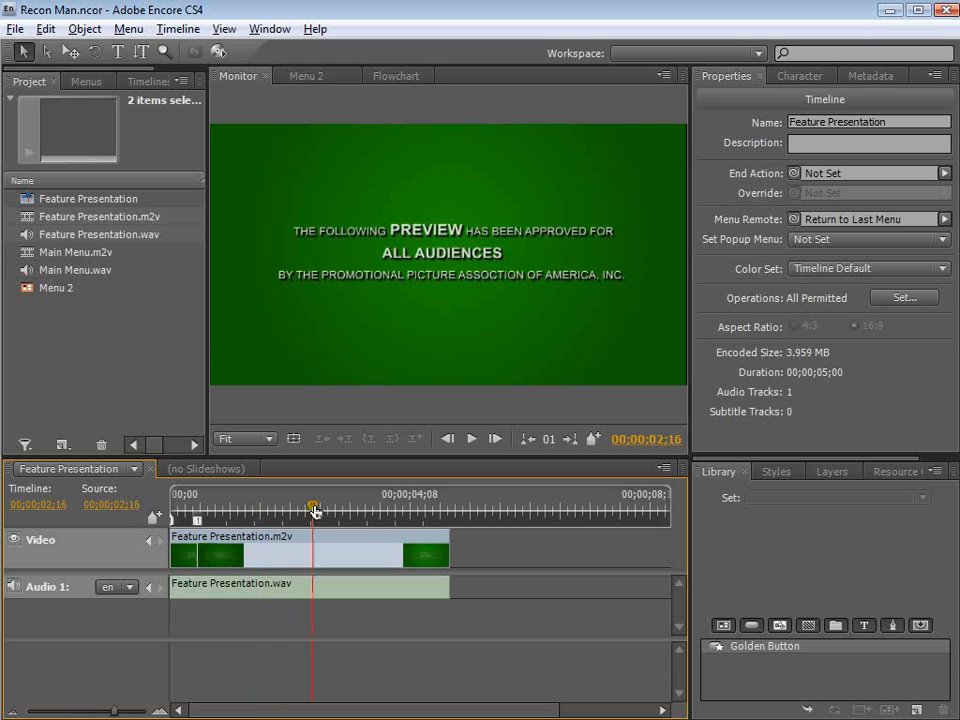
click(474, 439)
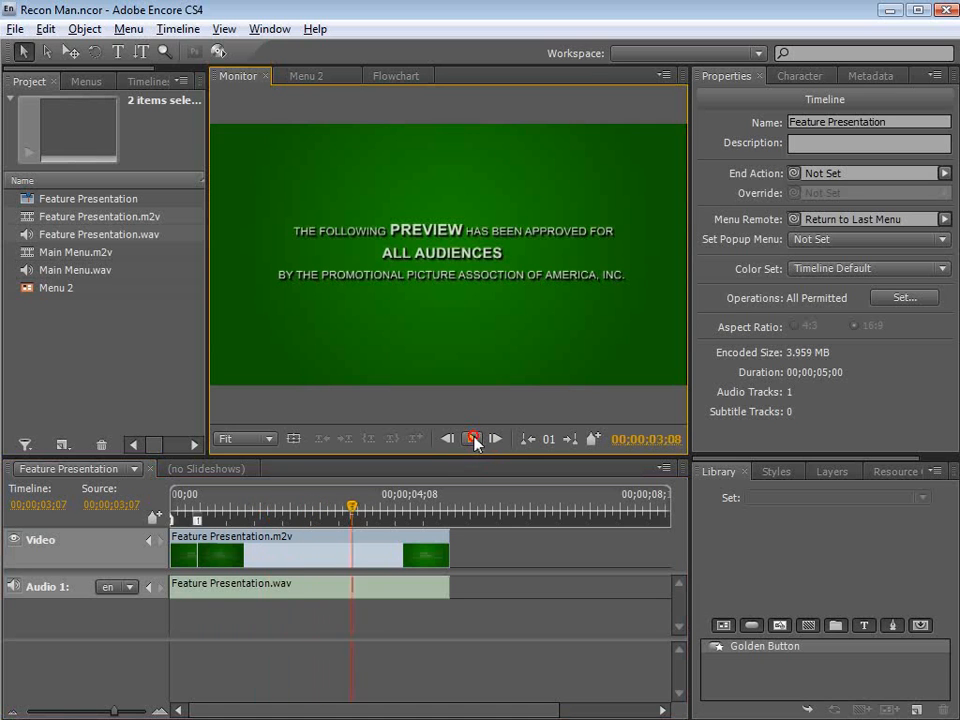
click(474, 439)
click(280, 512)
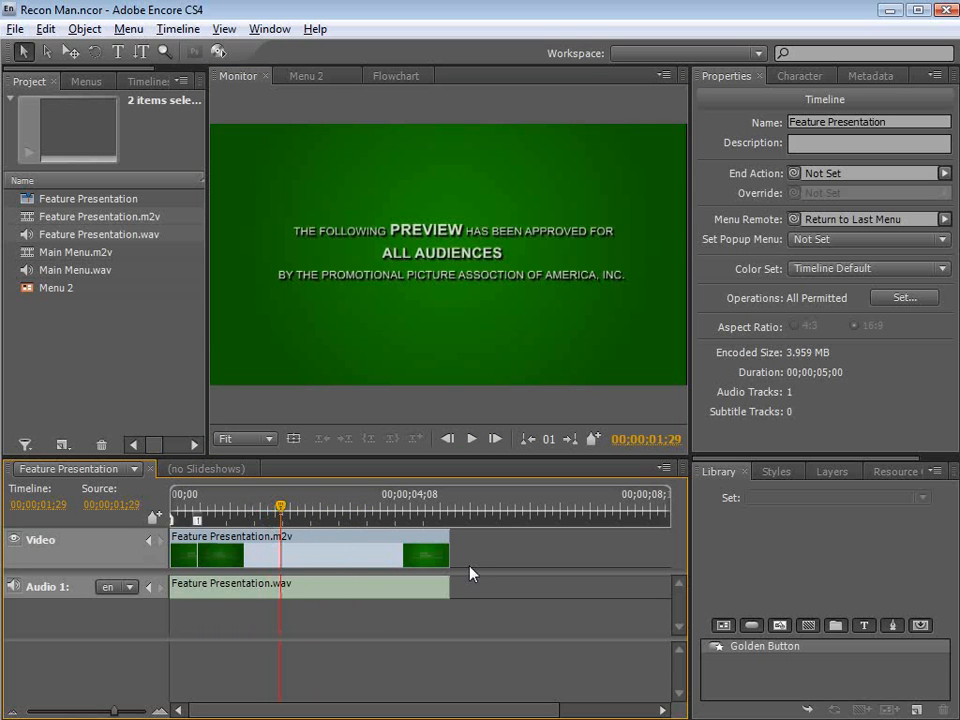
drag(282, 511, 303, 513)
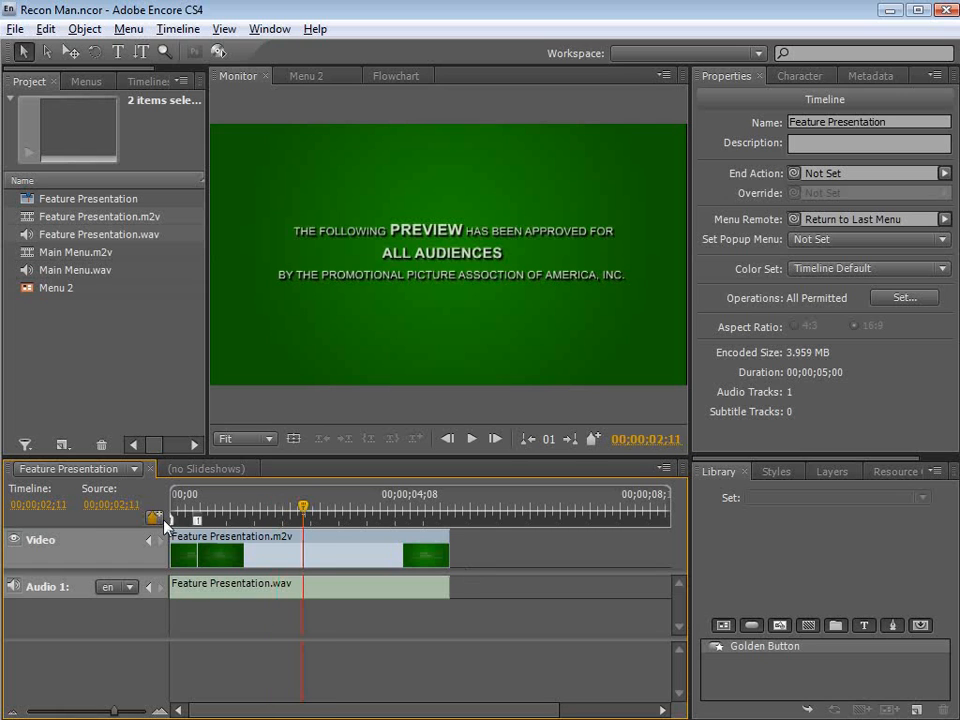
click(152, 517)
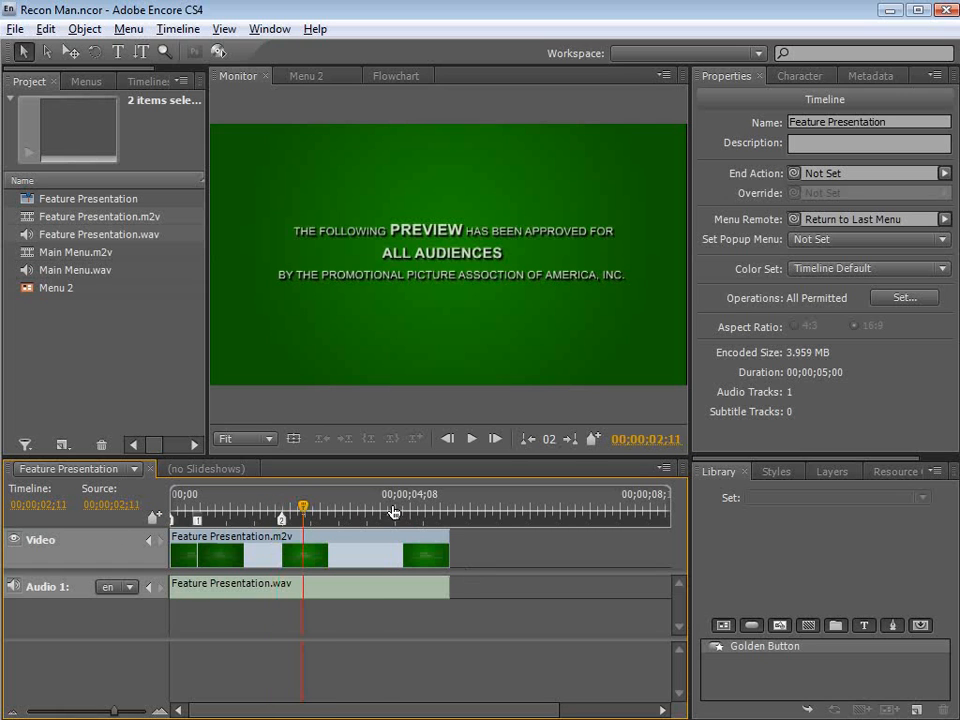
click(386, 505)
click(152, 517)
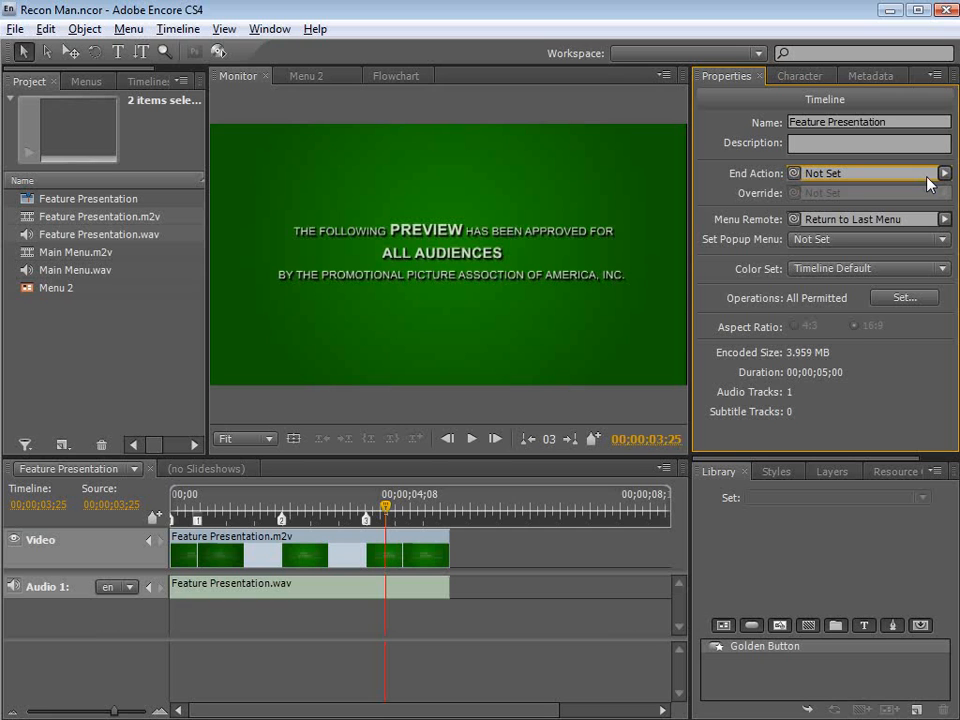
Set the Feature Presentation timeline's end action to Menu 2 and review the end of the timeline
drag(794, 173, 42, 295)
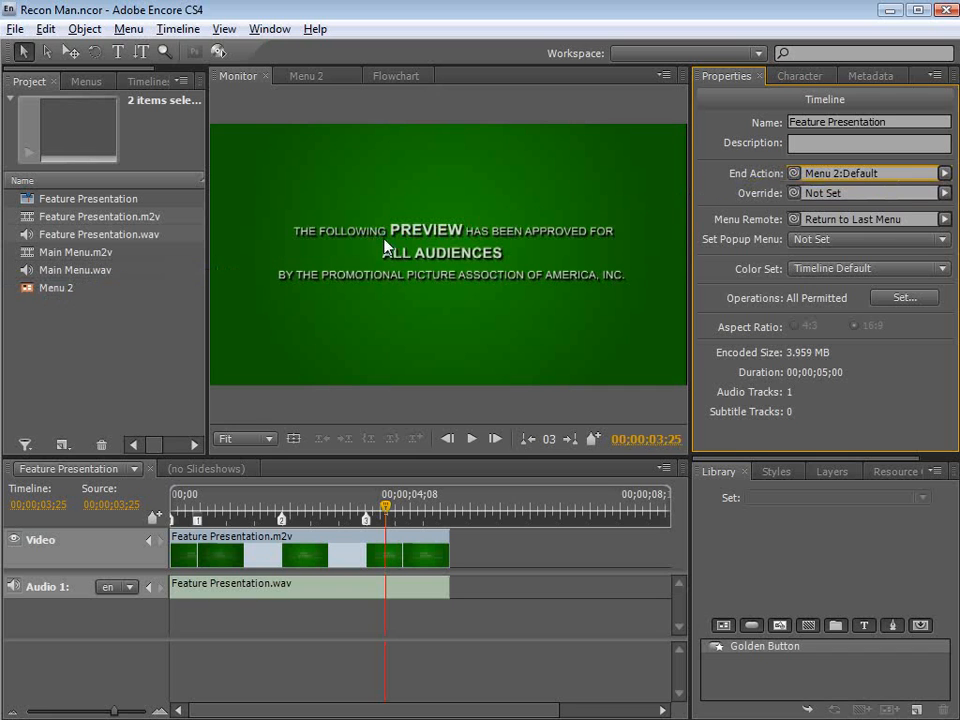
drag(413, 515, 431, 510)
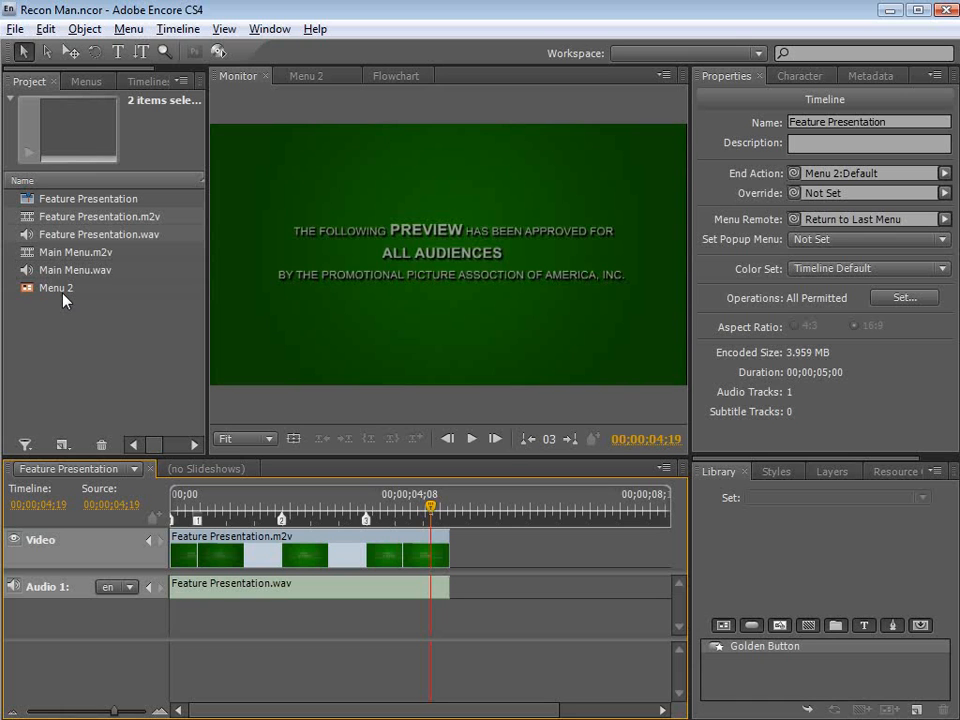
click(78, 345)
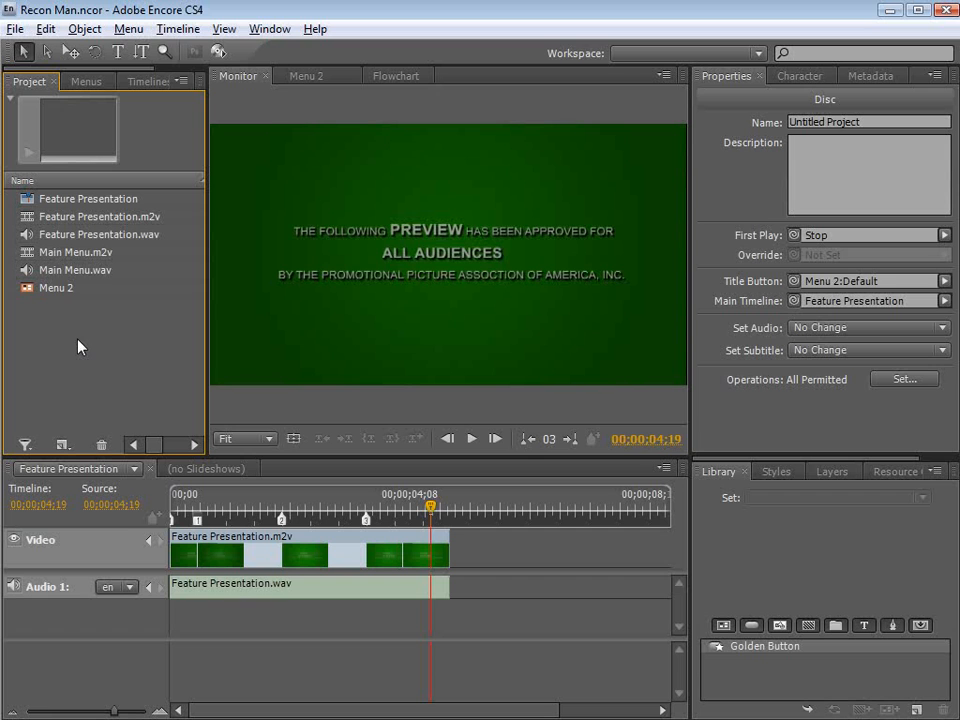
Reopen Menu 2 and link the PLAY FEATURE button to the Feature Presentation timeline
click(300, 76)
click(390, 331)
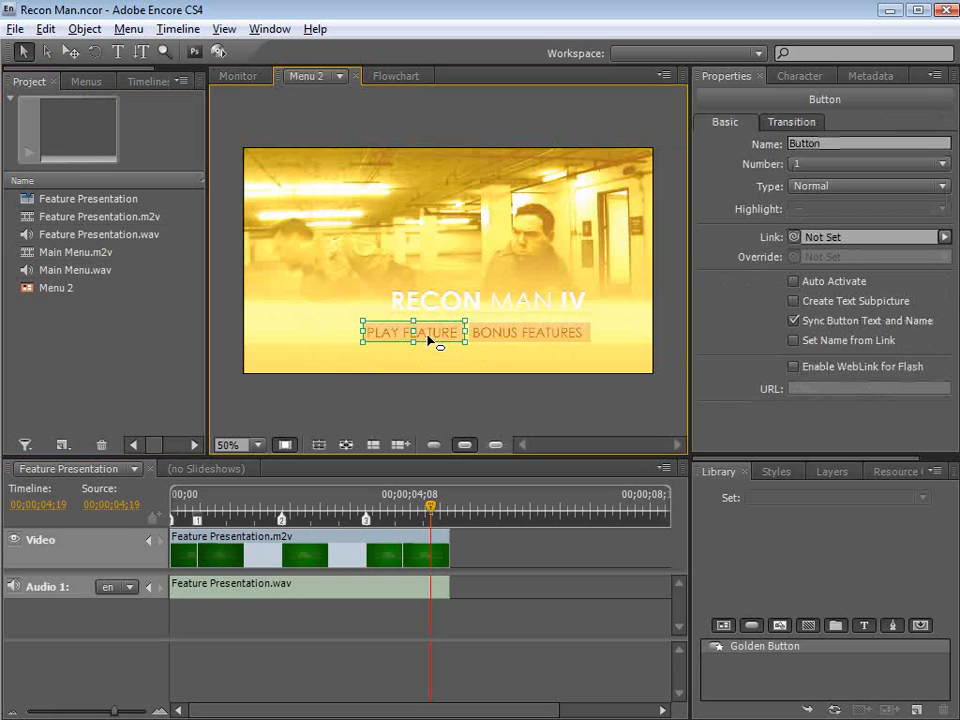
click(405, 393)
click(381, 327)
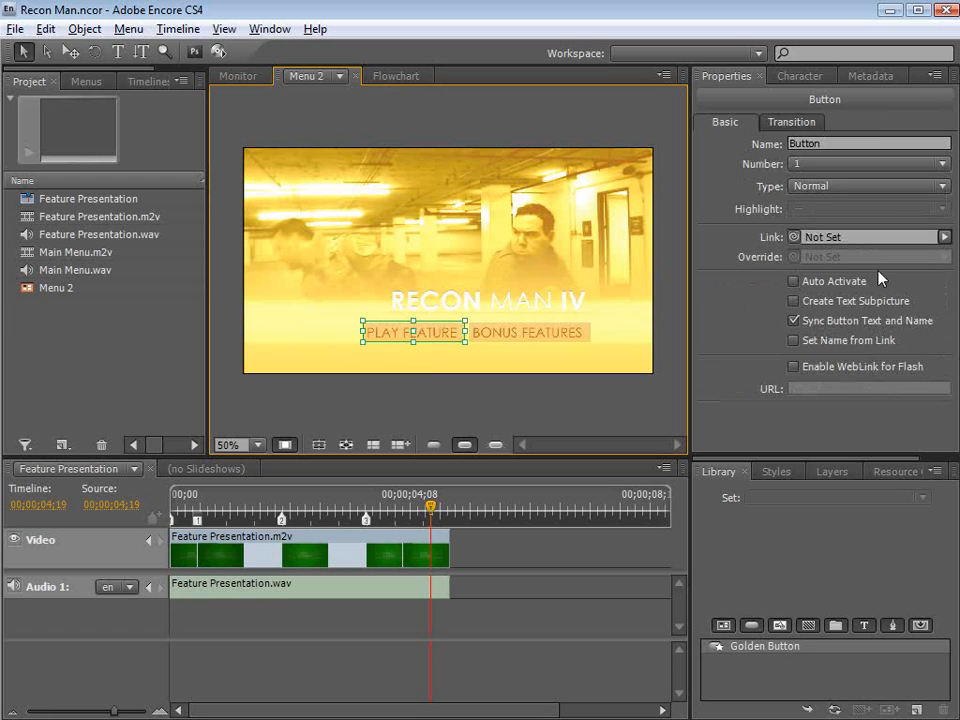
drag(795, 237, 98, 206)
Link the BONUS FEATURES button to the Feature Presentation timeline as well
click(510, 347)
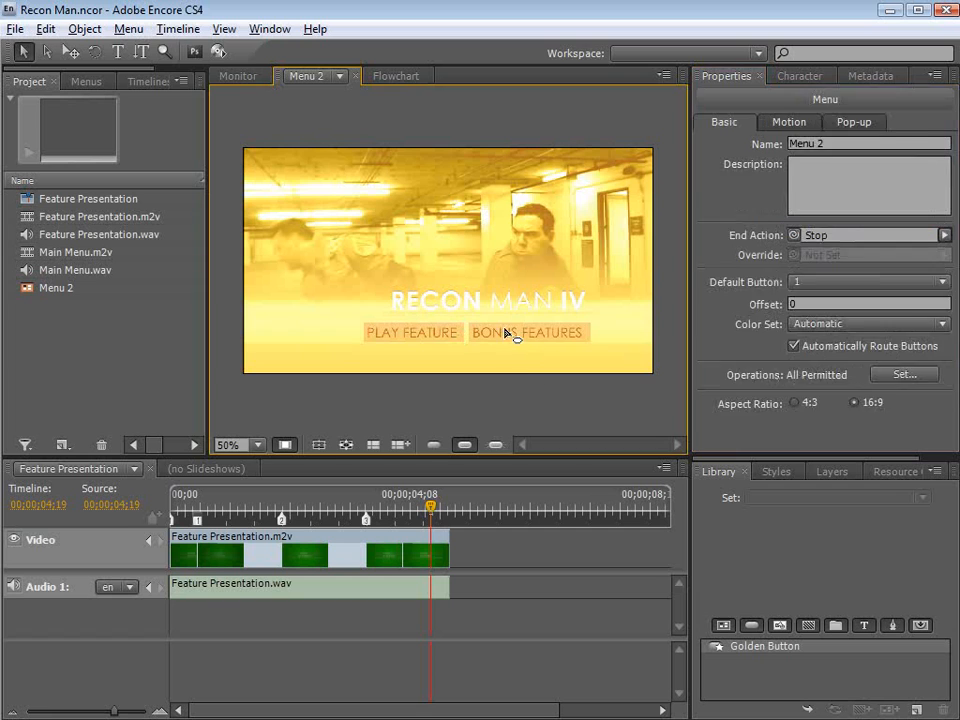
click(507, 333)
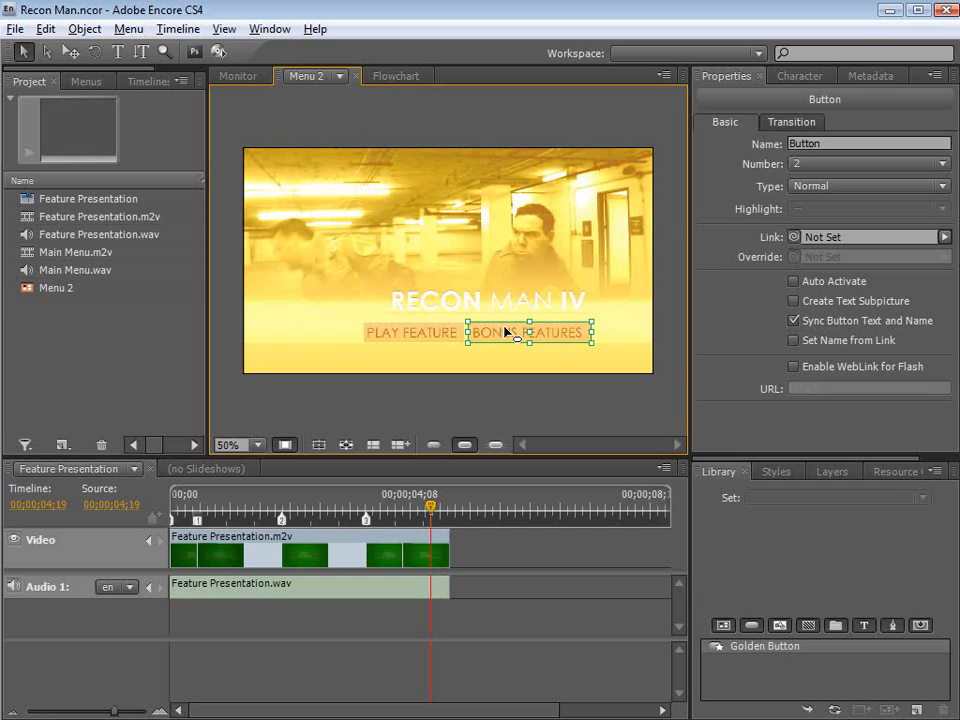
click(699, 325)
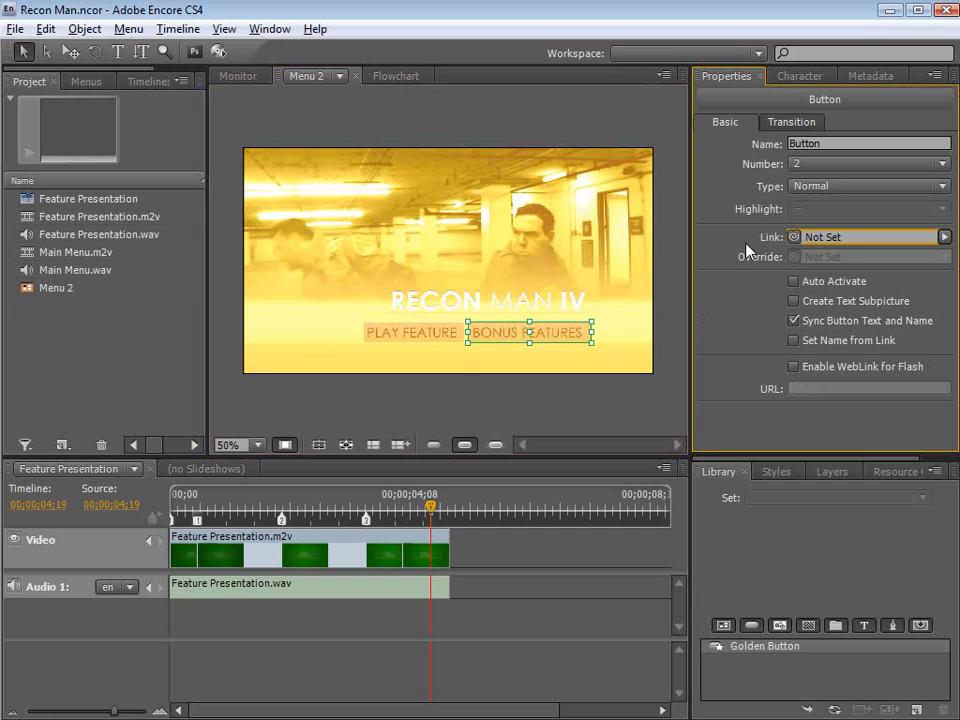
drag(794, 237, 84, 206)
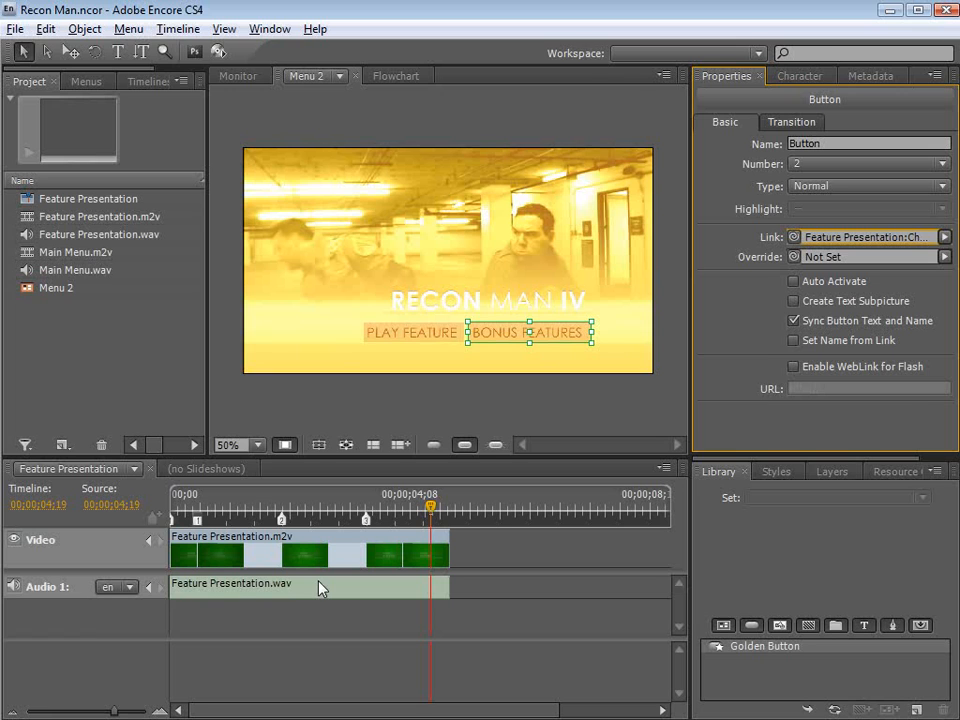
click(289, 411)
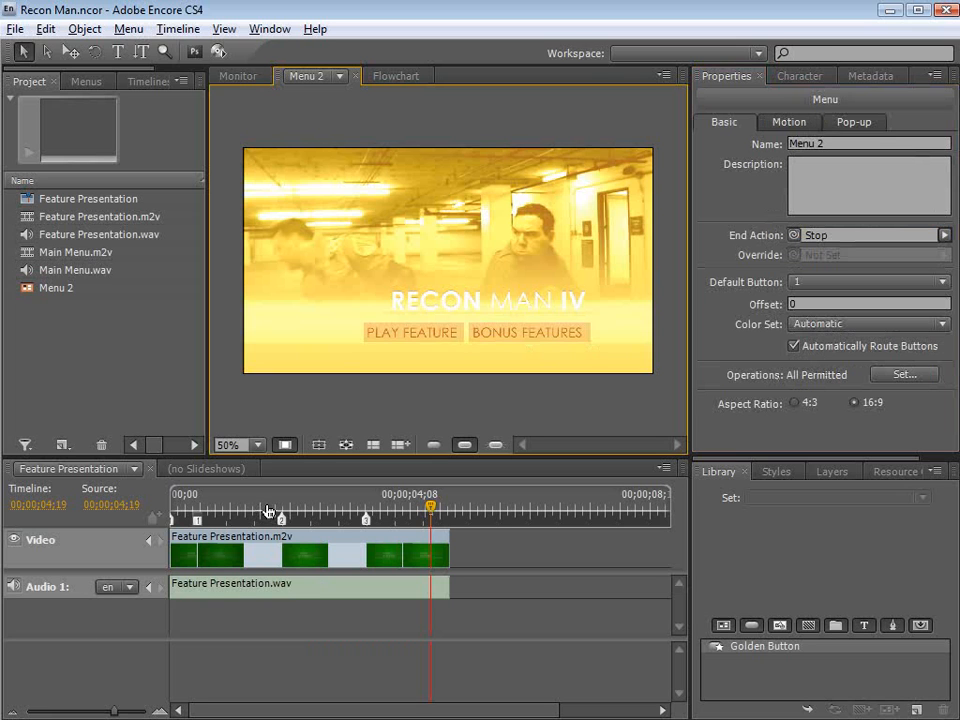
Set the default preview TV mode to 16:9 in the preview preferences
click(46, 29)
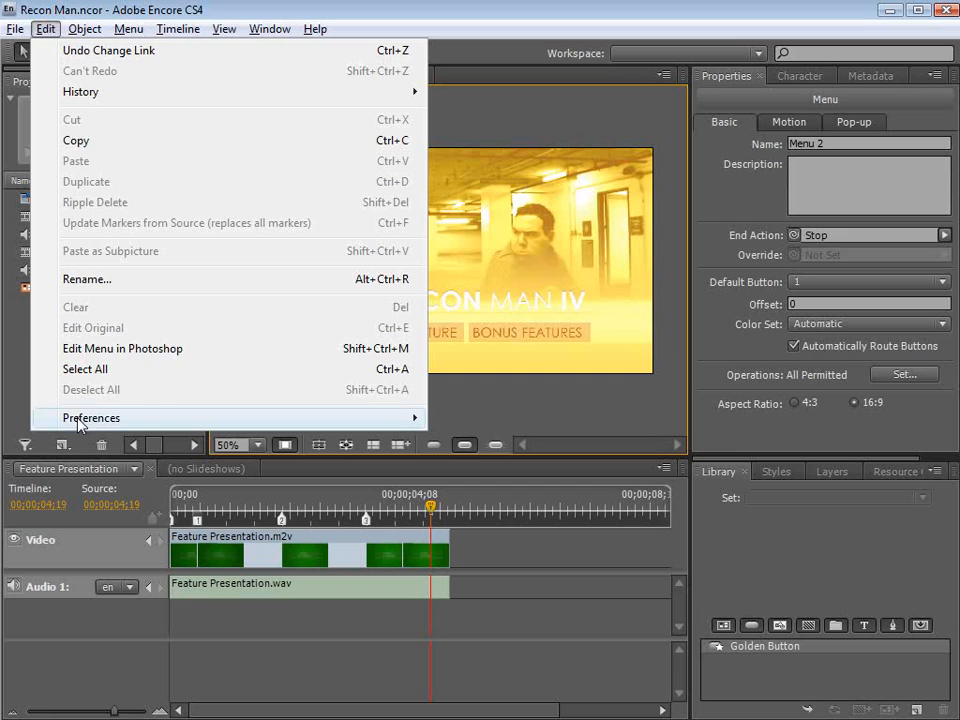
mouse_move(300, 418)
click(591, 417)
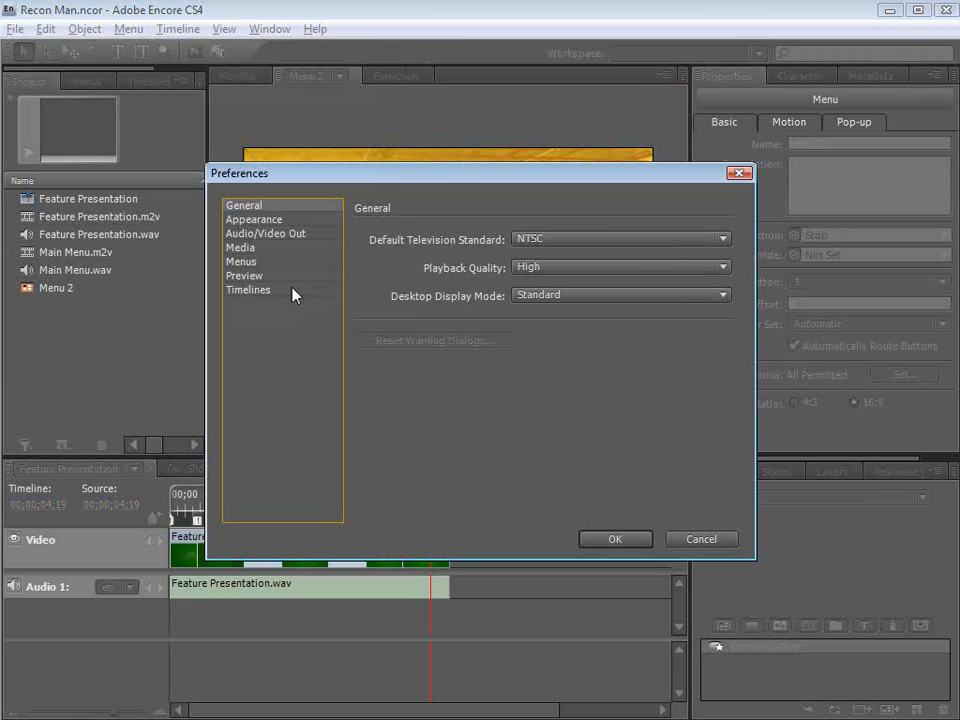
click(246, 277)
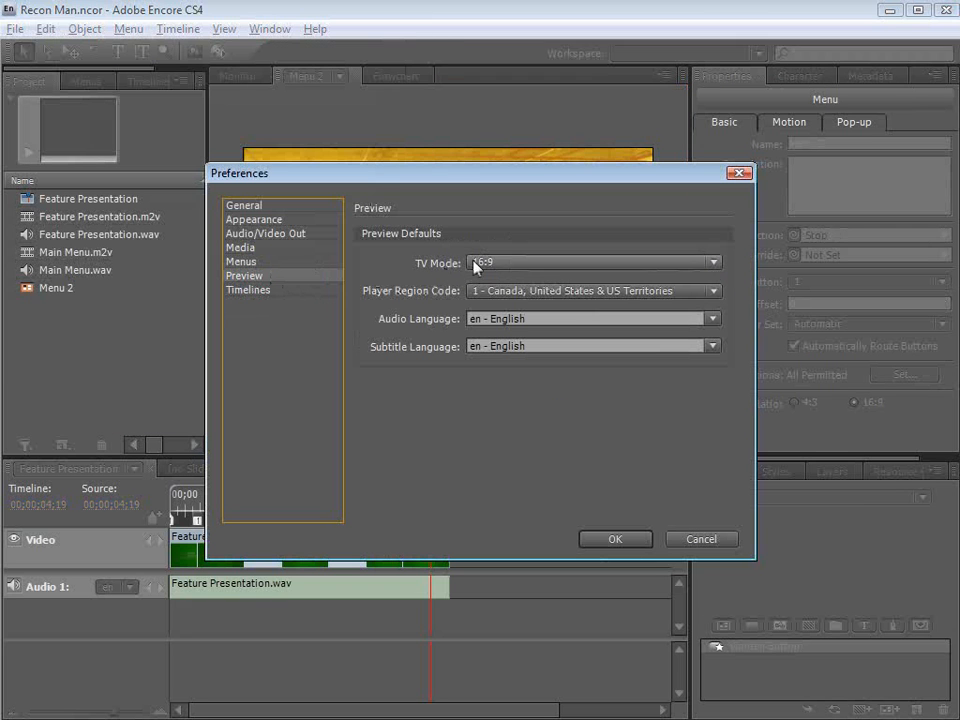
click(505, 264)
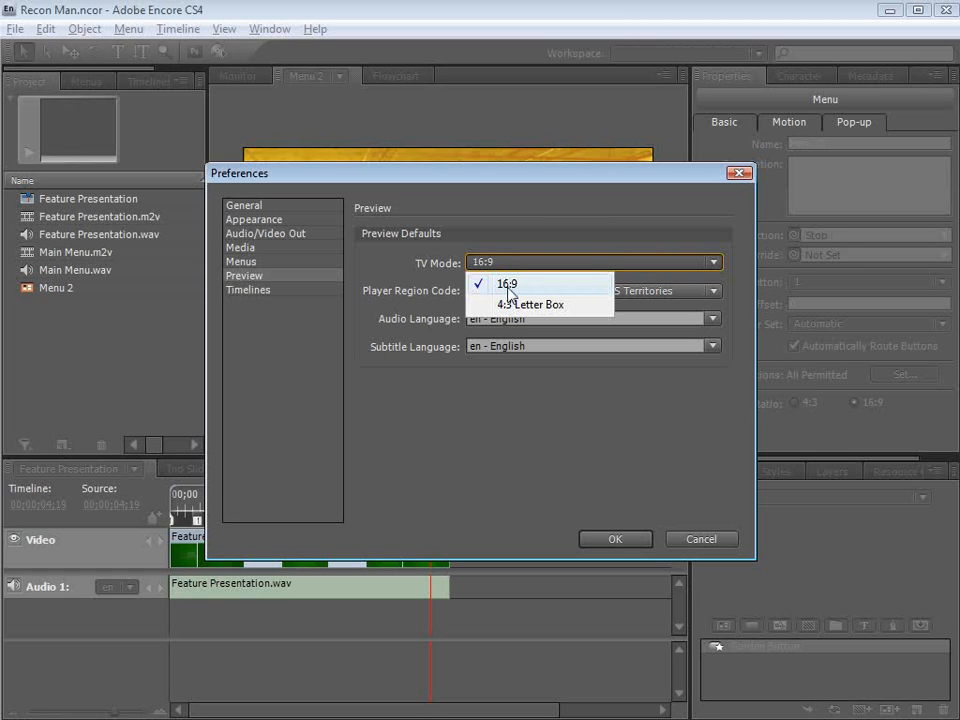
click(519, 290)
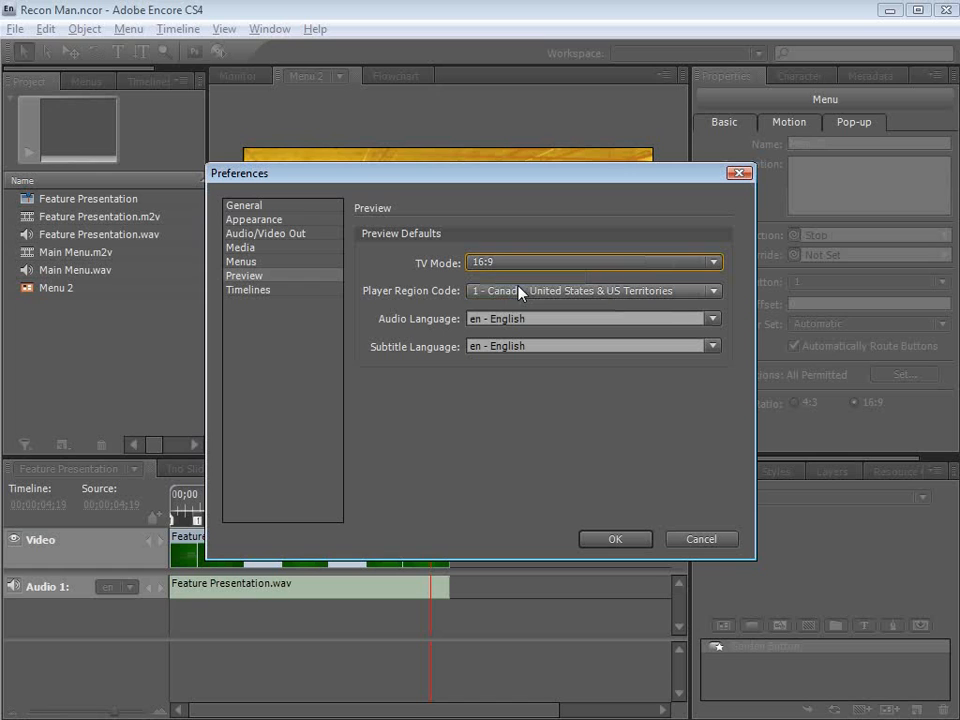
click(505, 264)
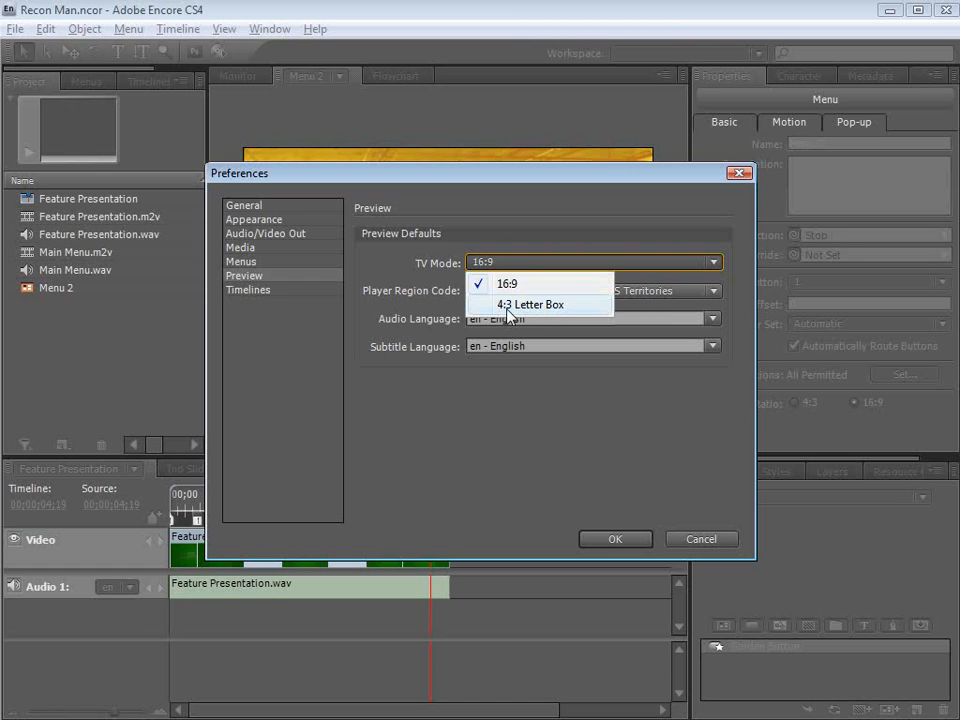
click(510, 283)
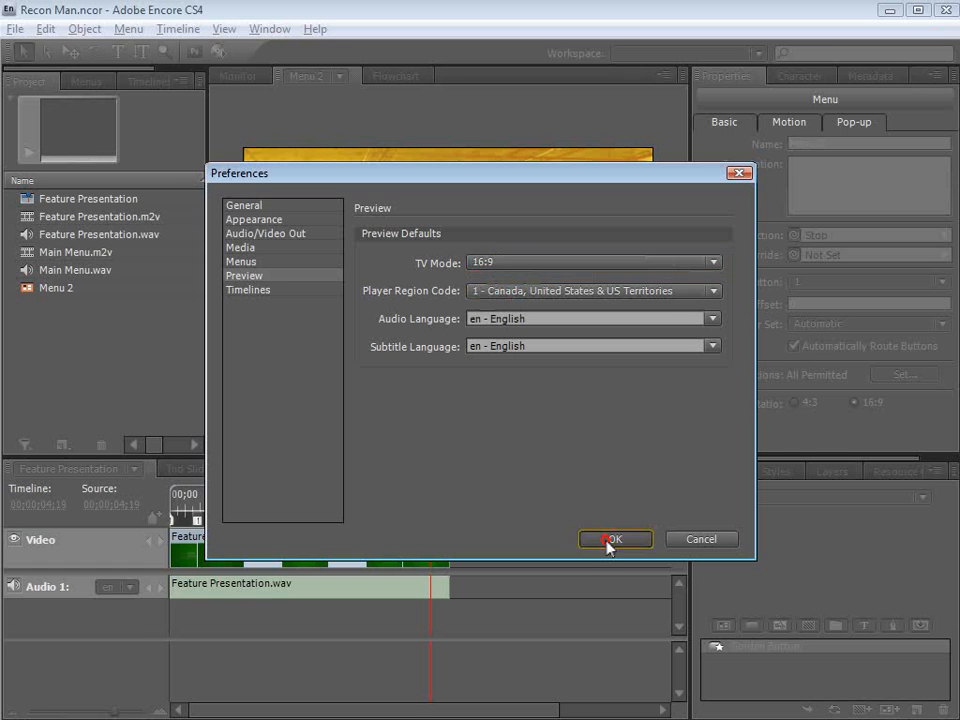
click(612, 541)
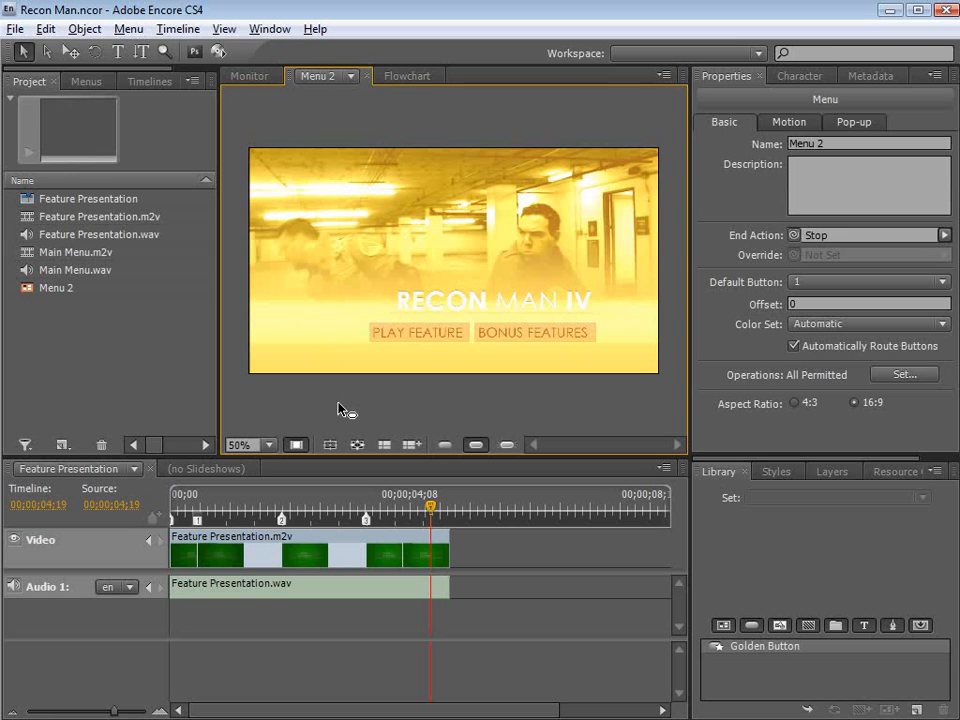
Show the disc properties and rename the disc from its default name to Recon Man 4
click(297, 407)
click(130, 396)
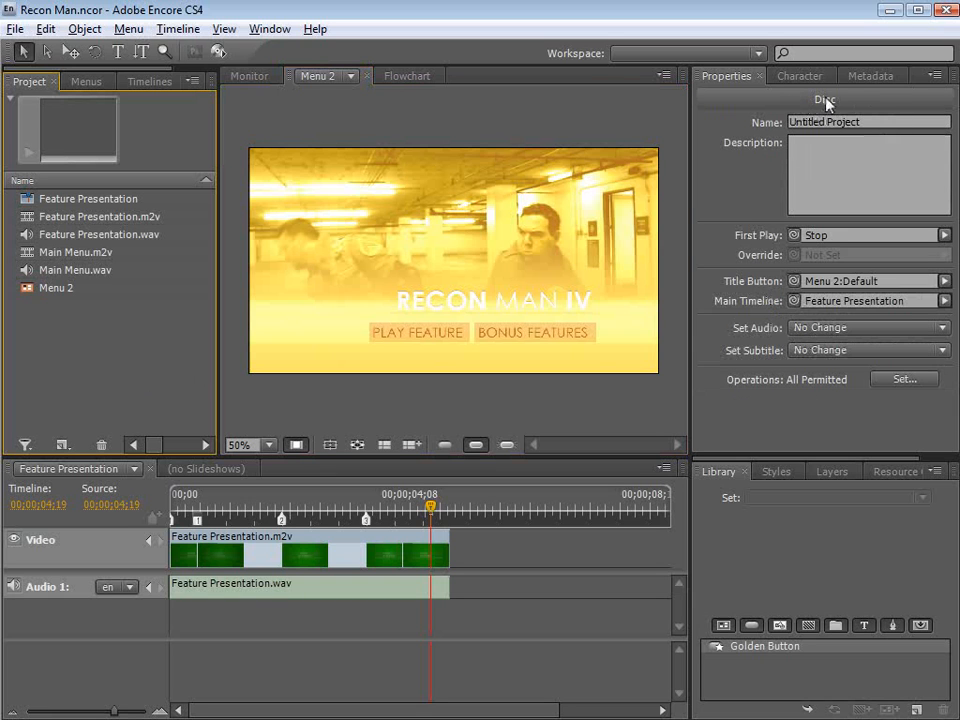
click(272, 393)
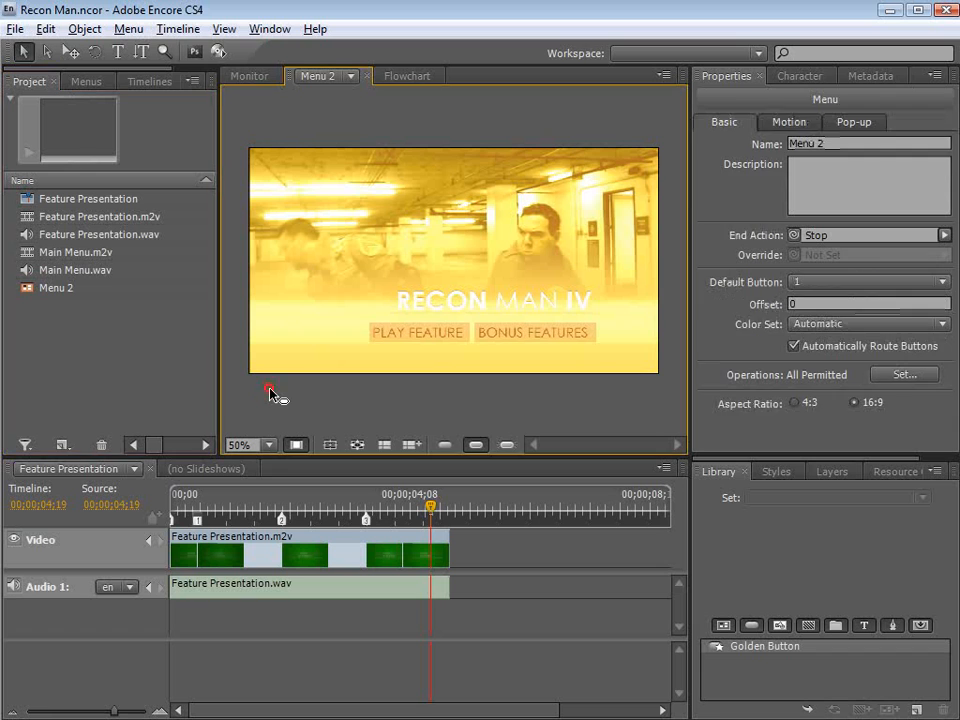
click(189, 390)
click(278, 405)
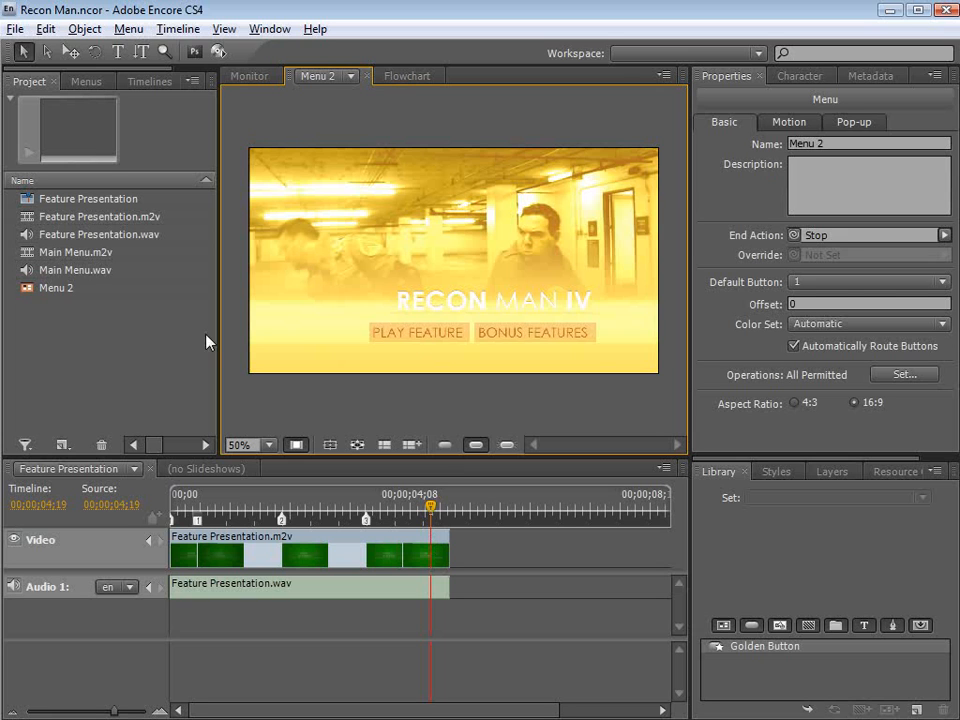
click(195, 310)
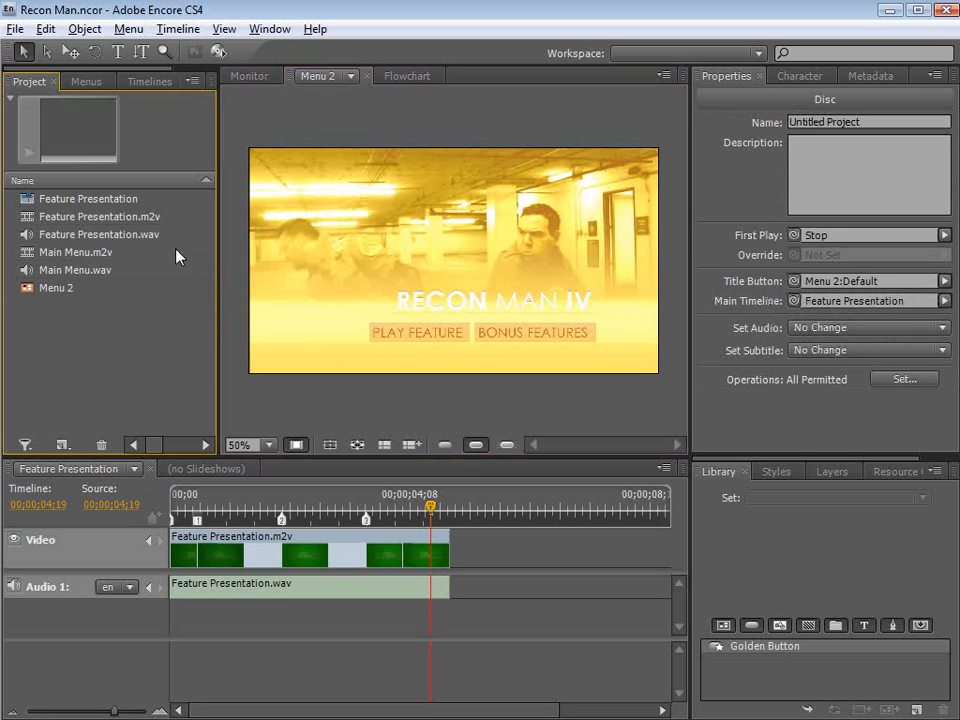
click(866, 122)
text(Rec)
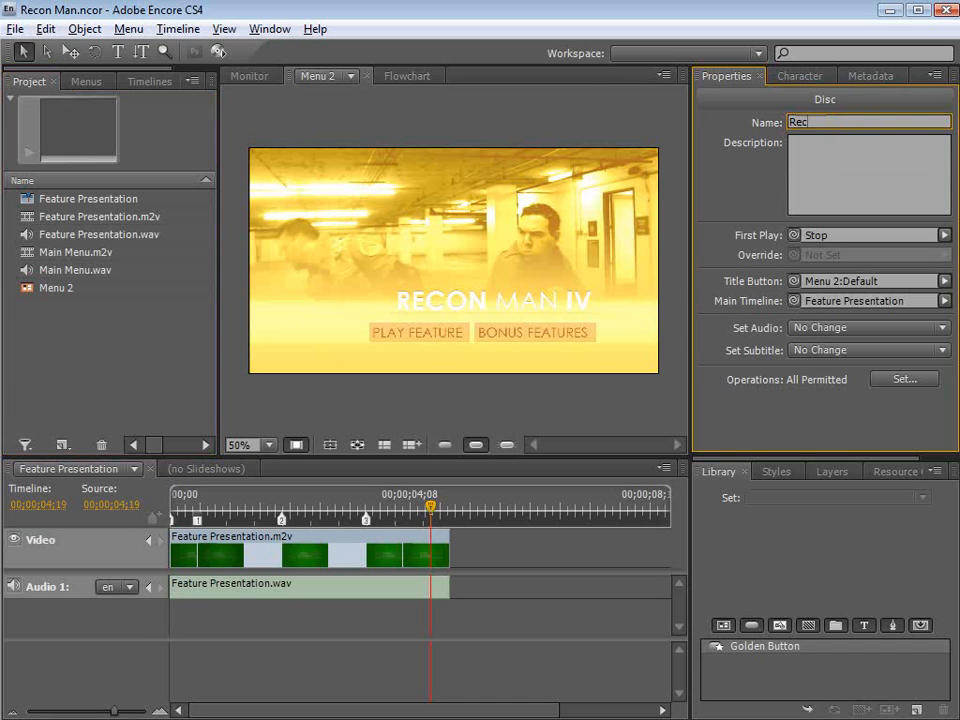
text(on Man 4)
View the Feature Presentation timeline in the Monitor at 00;00;03;19 and set the disc's First Play to Menu 2
drag(794, 237, 50, 290)
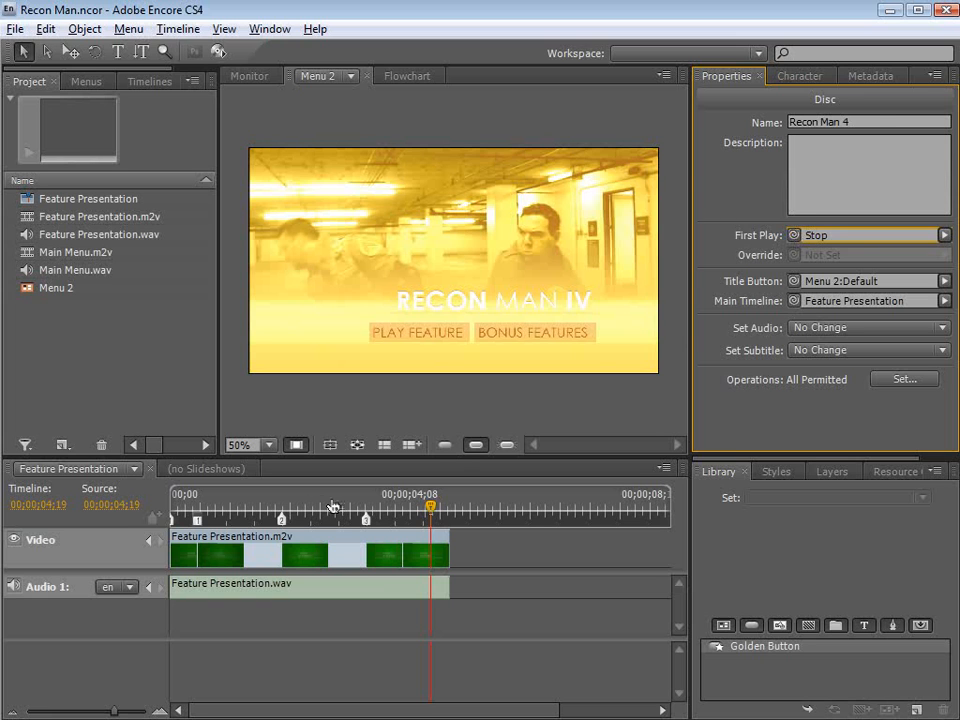
drag(330, 508, 373, 509)
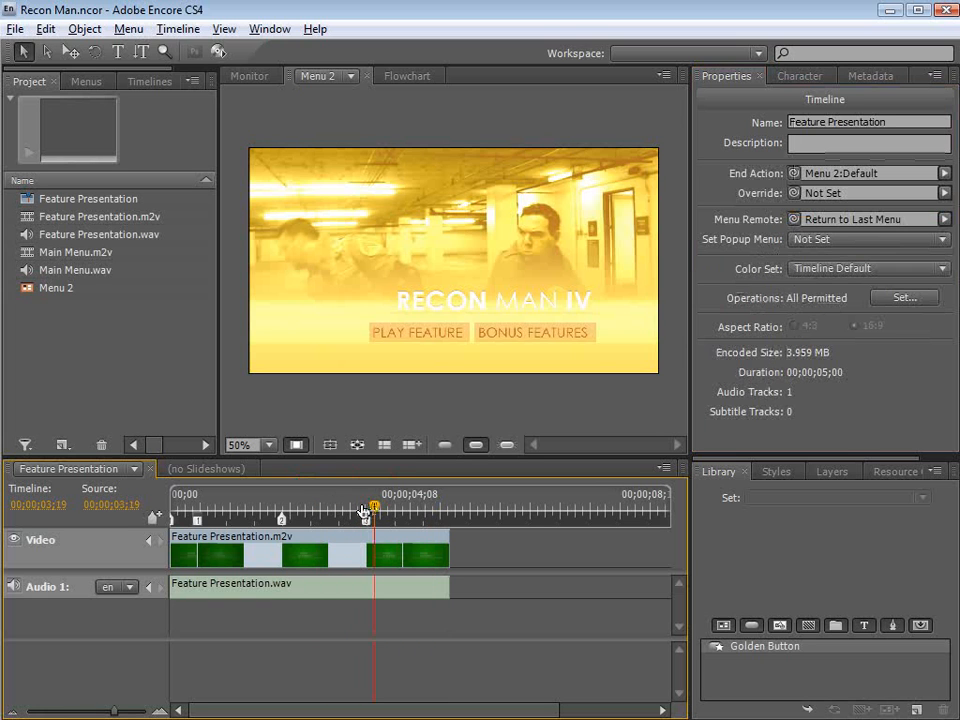
click(268, 80)
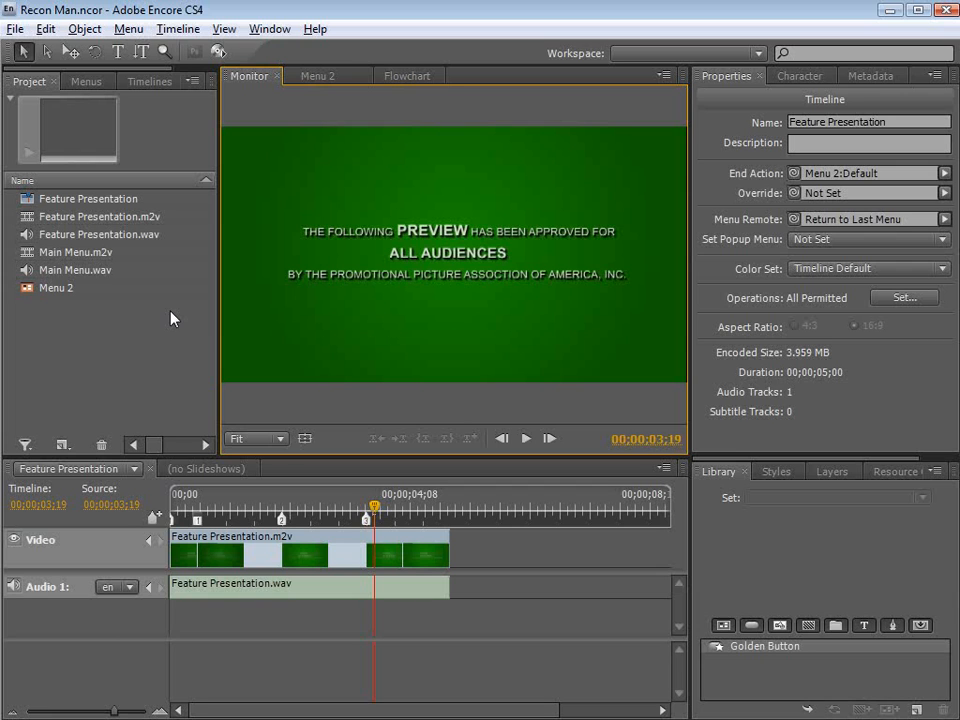
click(139, 334)
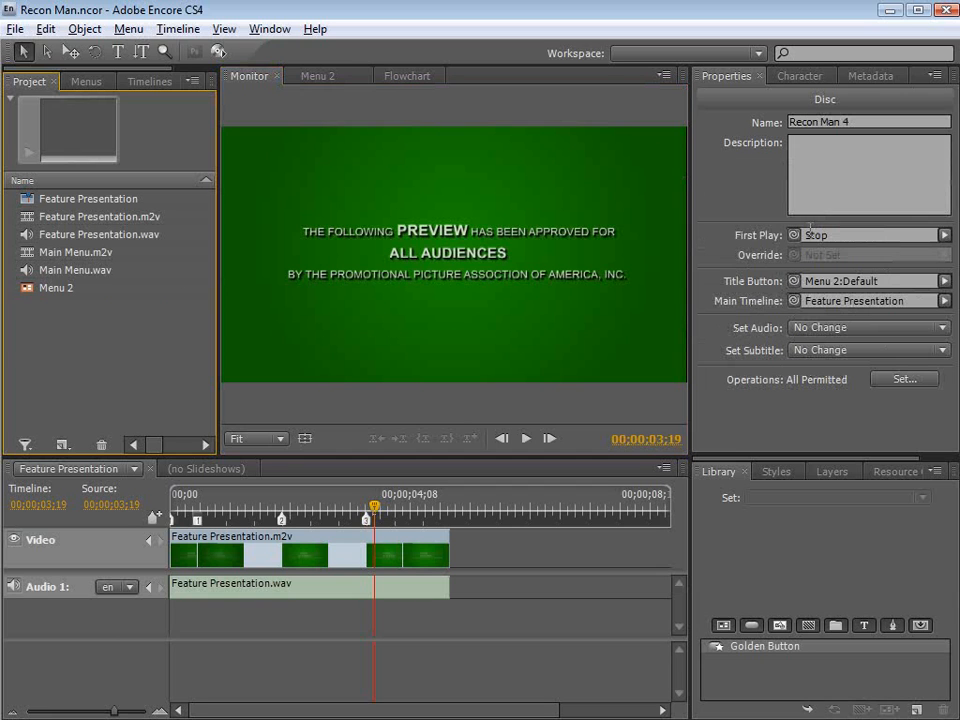
drag(795, 236, 55, 290)
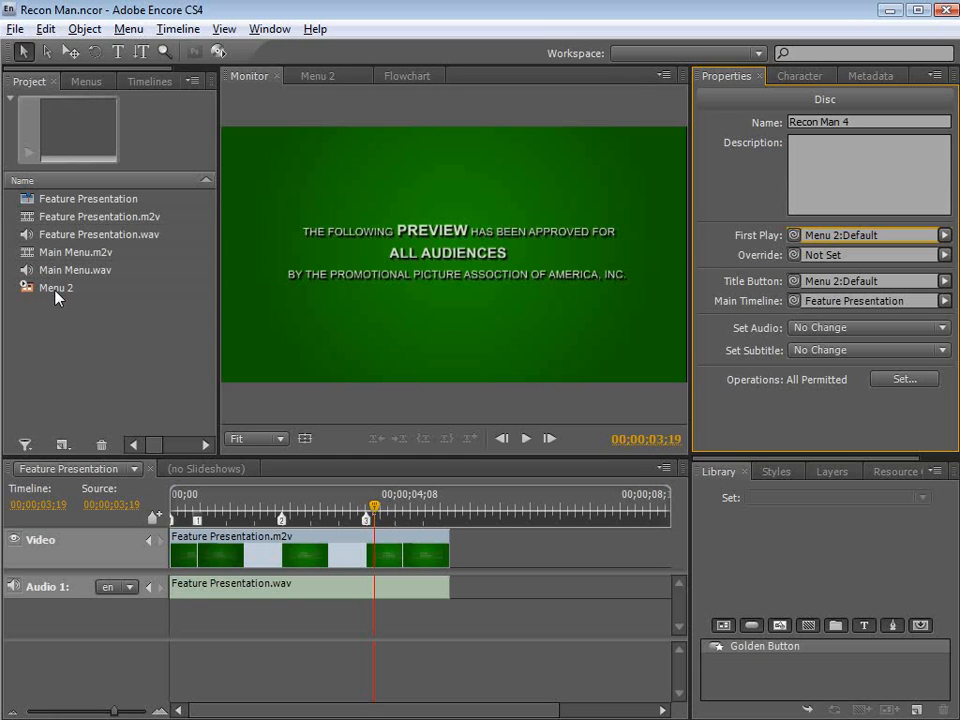
Preview the whole project, play the feature from the PLAY FEATURE button, and close the preview
click(218, 52)
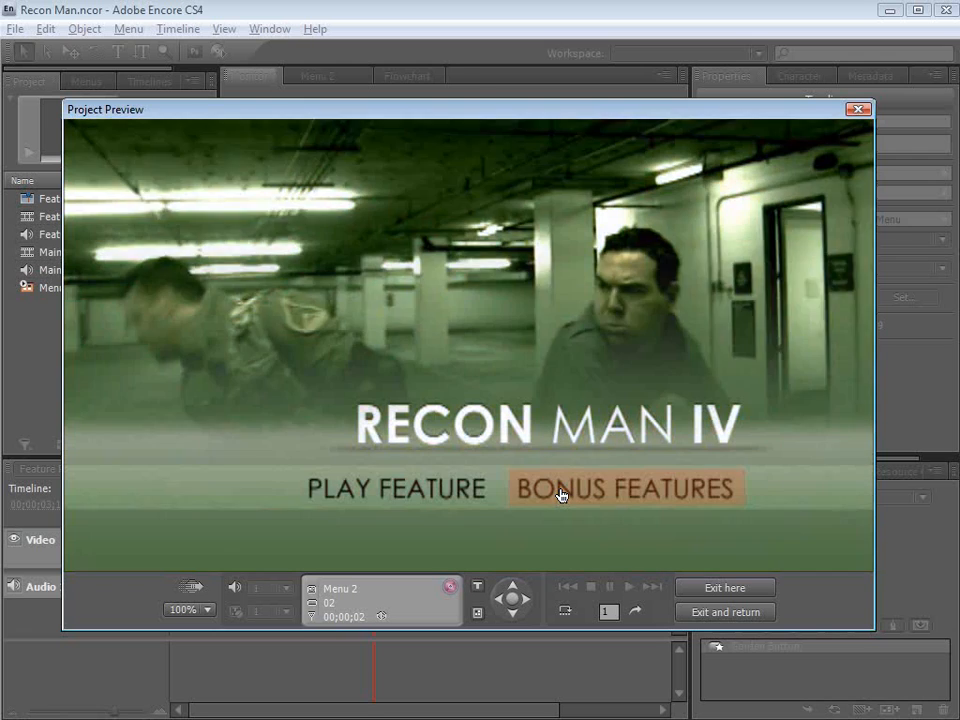
click(367, 493)
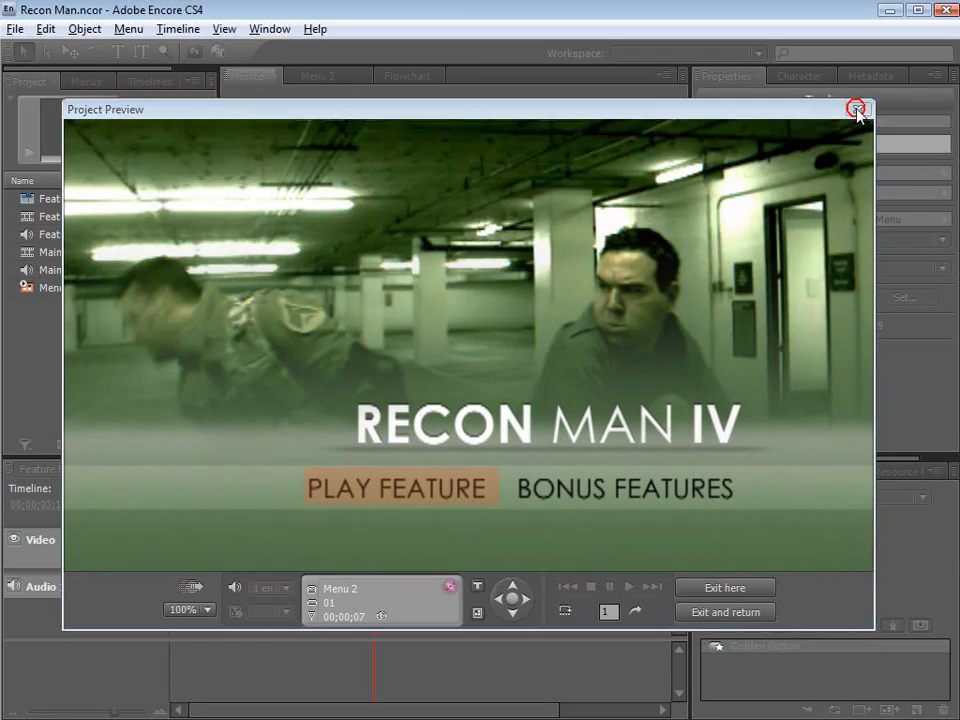
click(858, 109)
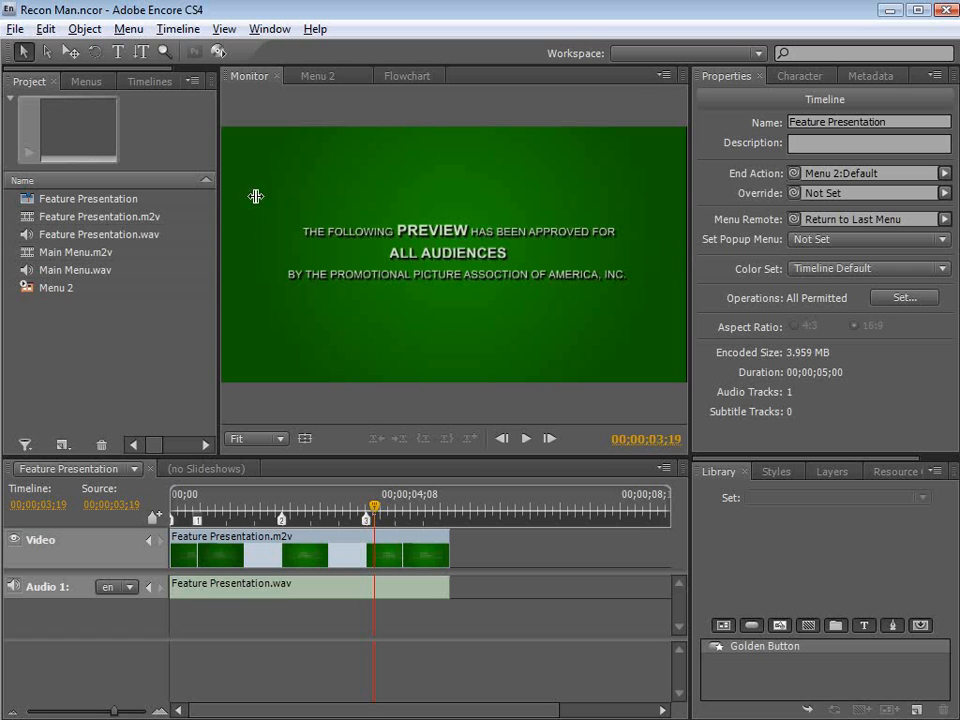
Open the Build settings with enough width to read them and review the DVD source, destination and disc info
drag(216, 261, 312, 262)
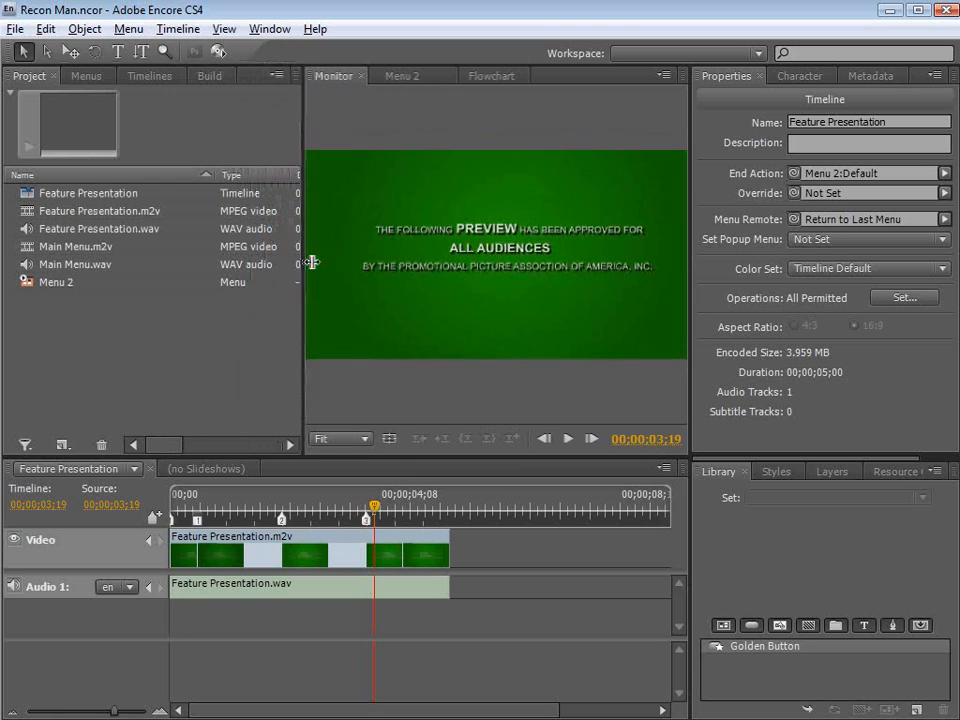
click(209, 75)
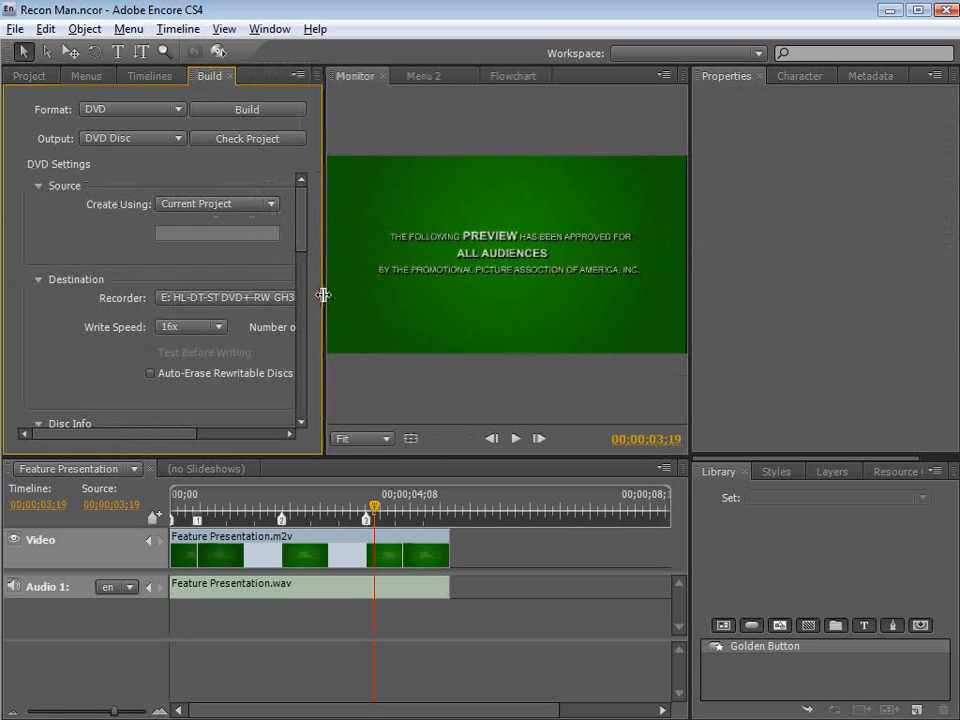
drag(321, 296, 626, 319)
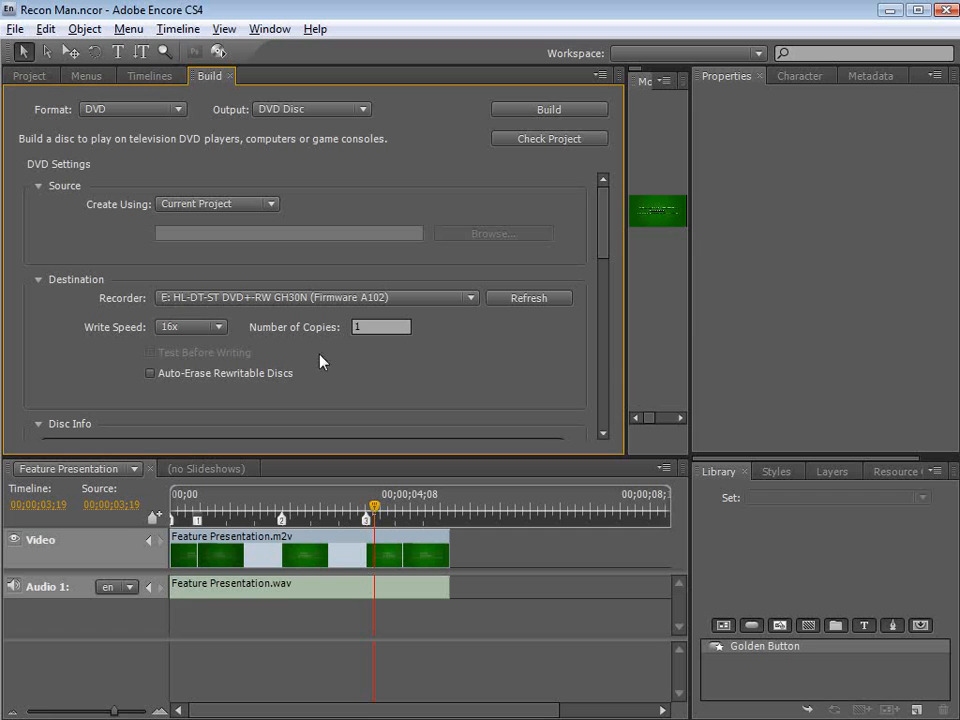
drag(606, 227, 606, 282)
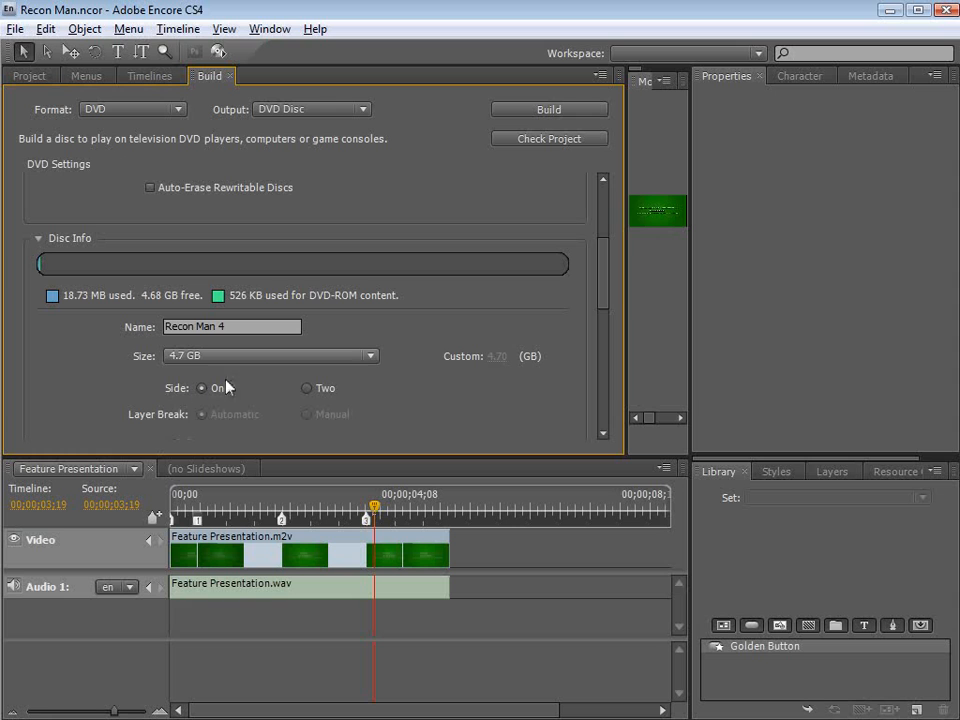
drag(606, 274, 606, 208)
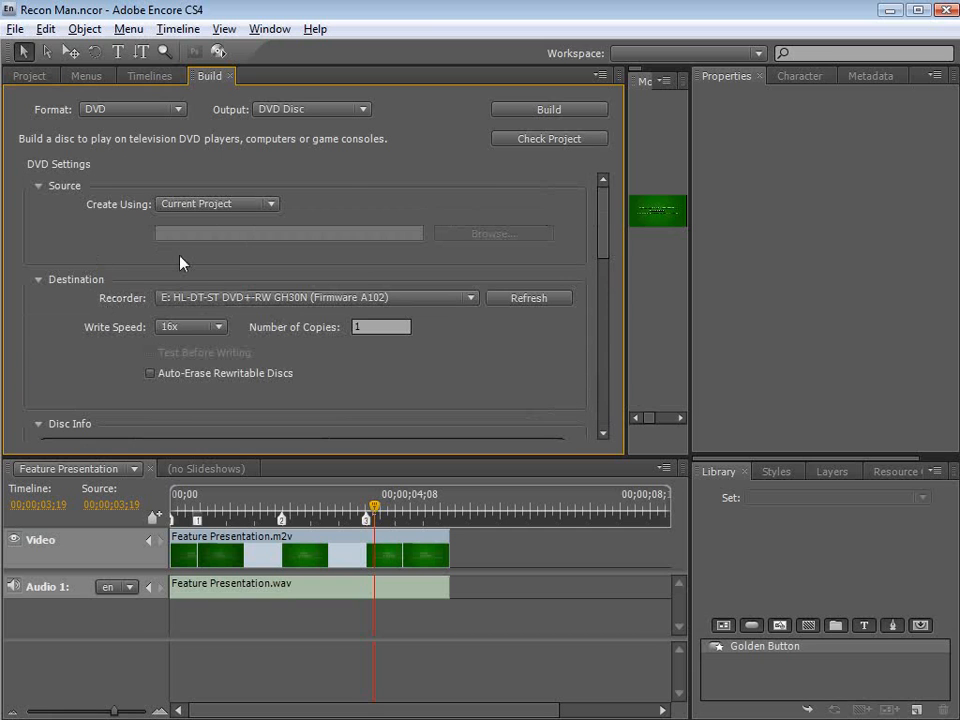
Try to build the DVD disc, cancel the build, and return to the project's asset list
click(546, 106)
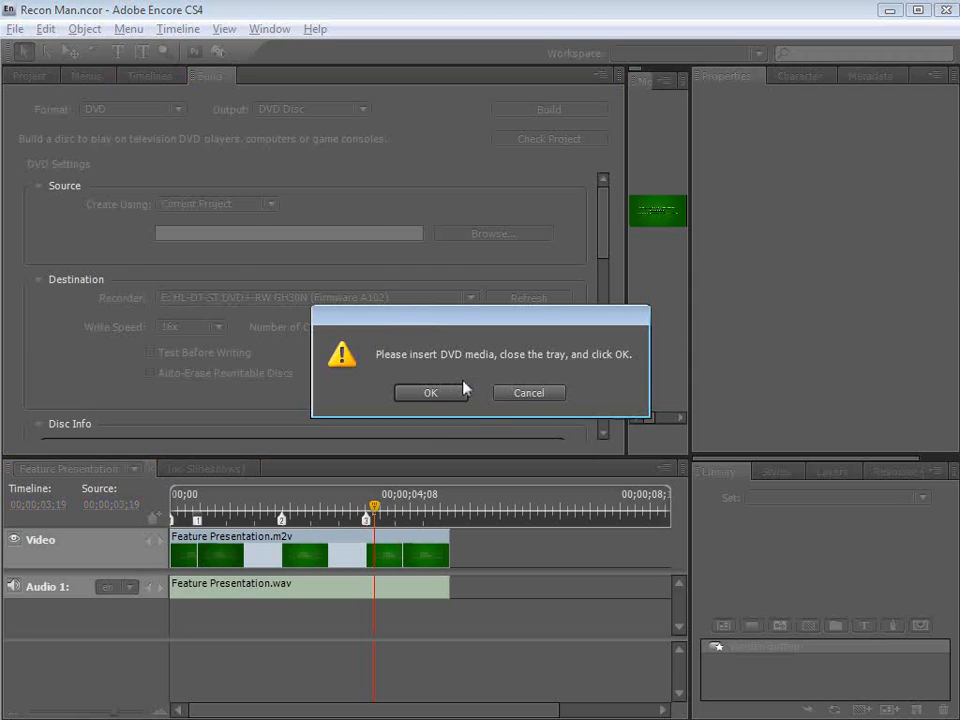
click(516, 398)
drag(626, 315, 291, 328)
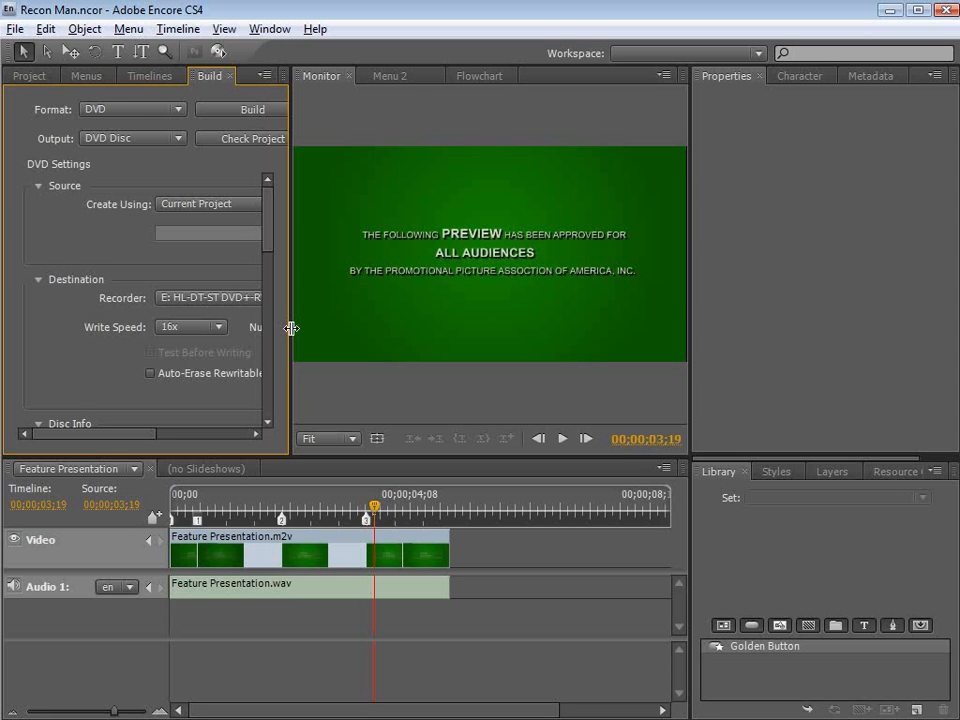
click(30, 75)
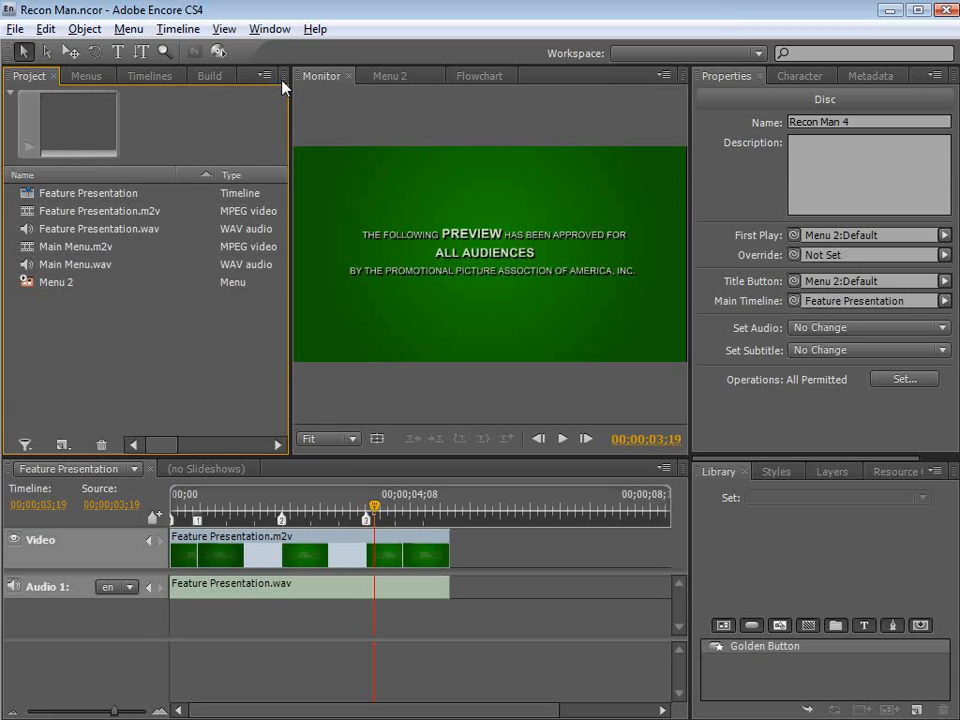
Switch to Firefox and look through the Video Copilot products page down to Twitch and Designer Sound FX
key(alt+Tab)
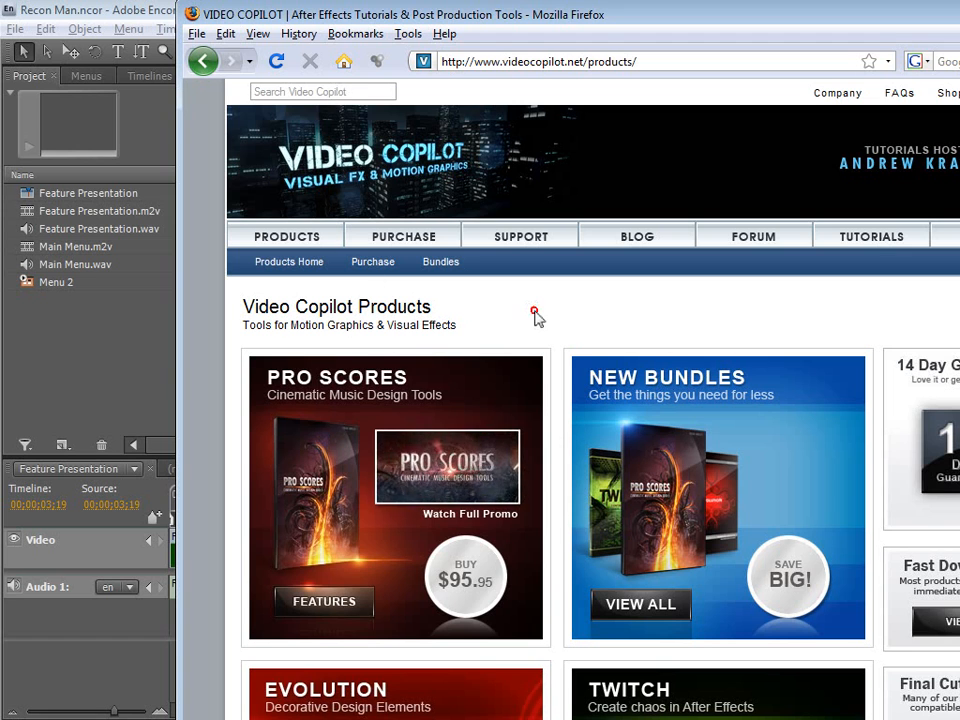
scroll(480, 490, down, 2)
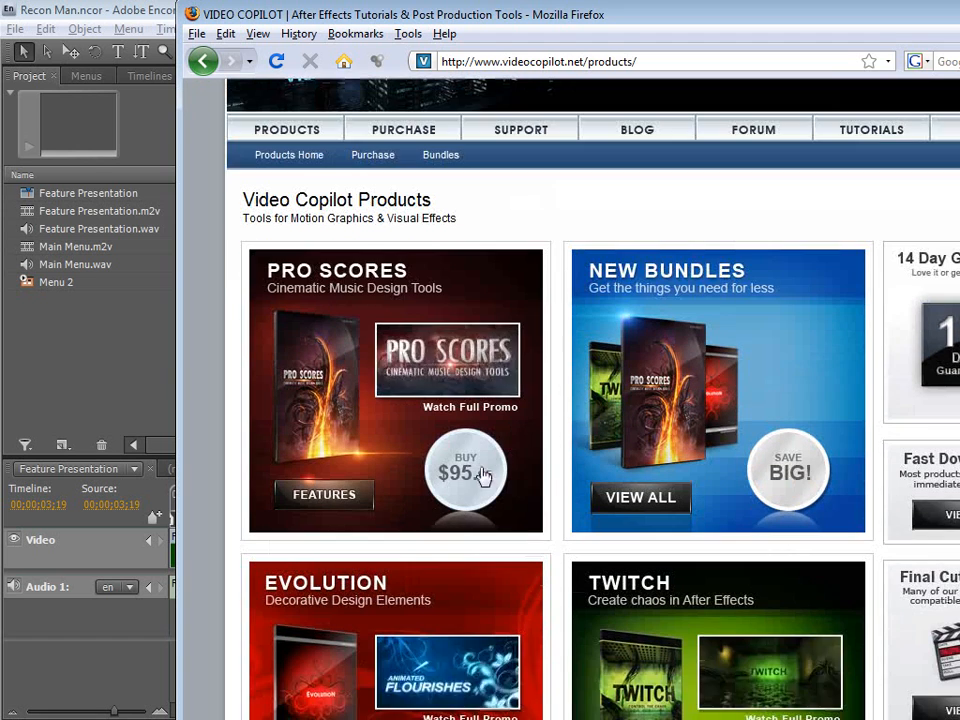
scroll(391, 415, down, 6)
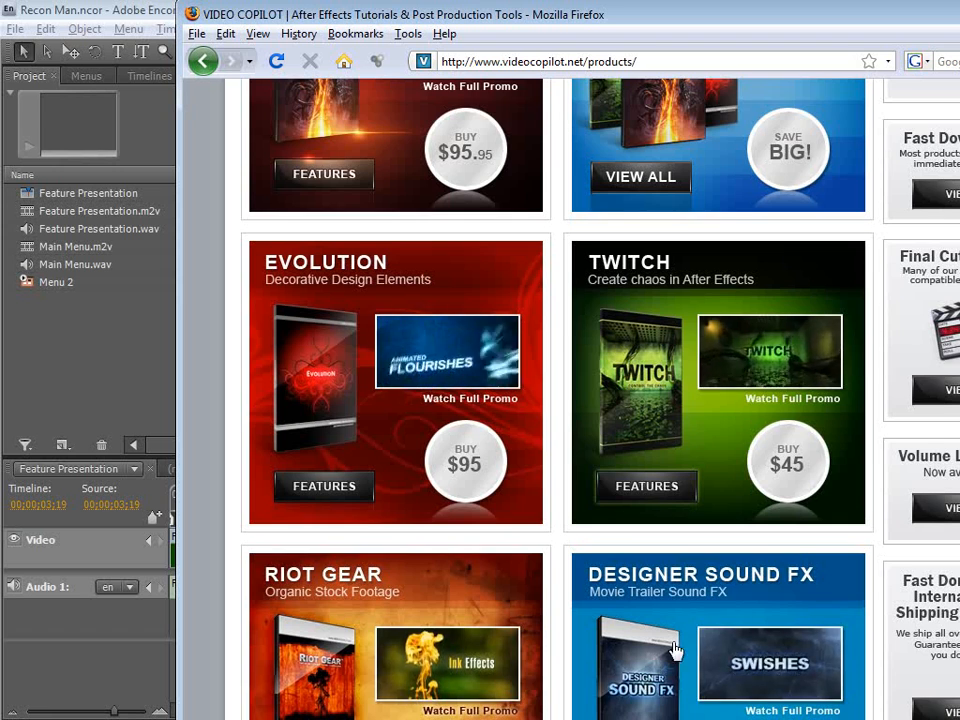
scroll(675, 650, down, 1)
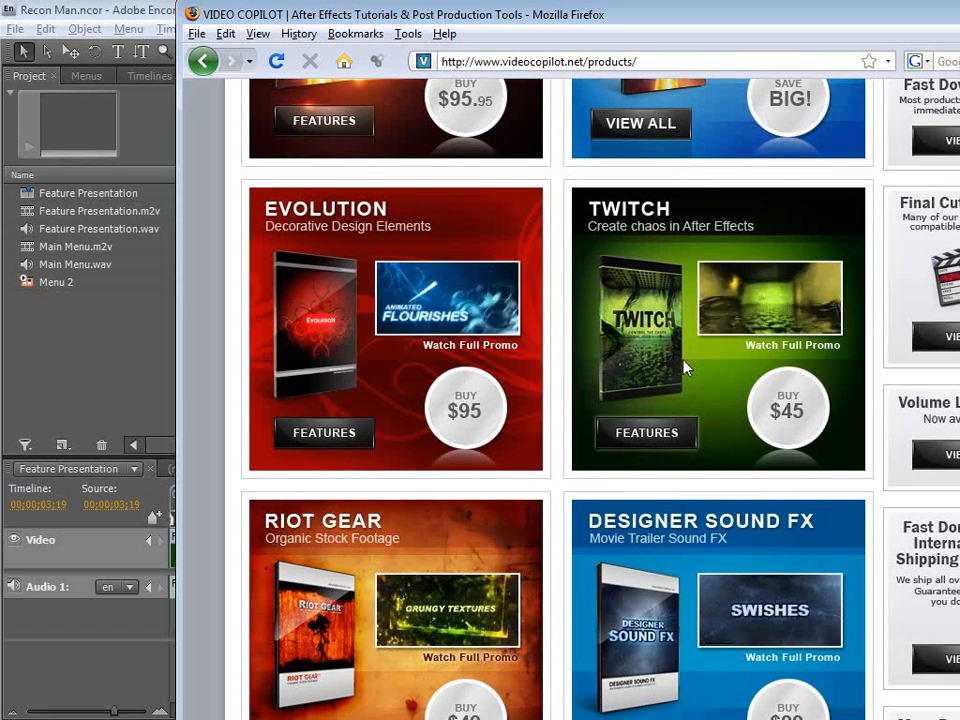
Switch to After Effects and view the DVD menu animation in Comp 2 at 0;00;02;24
key(alt+Tab)
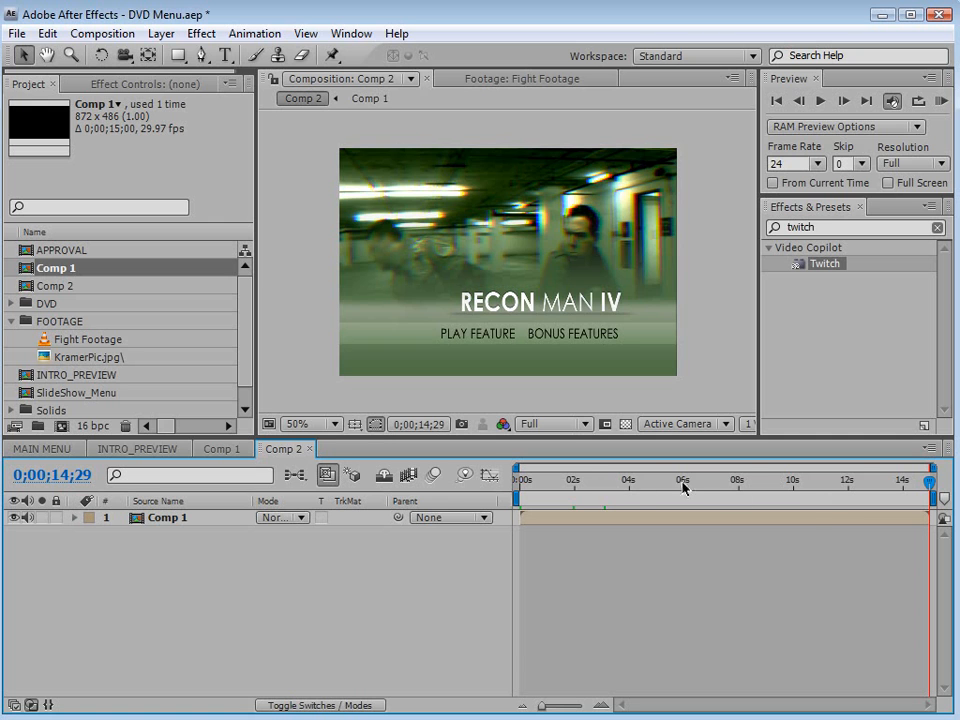
drag(574, 484, 596, 487)
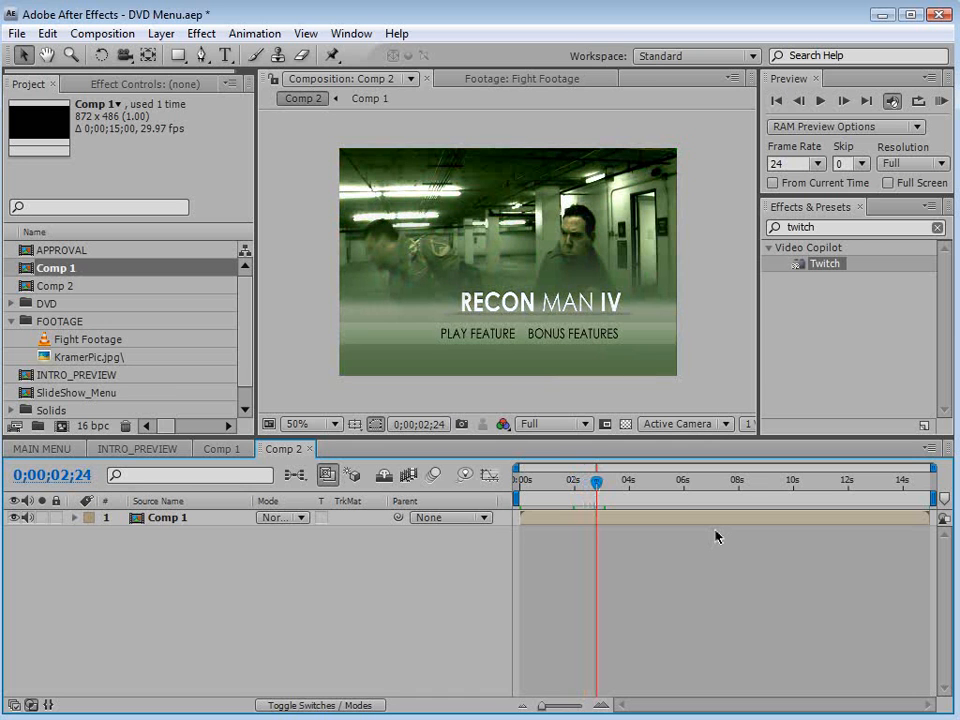